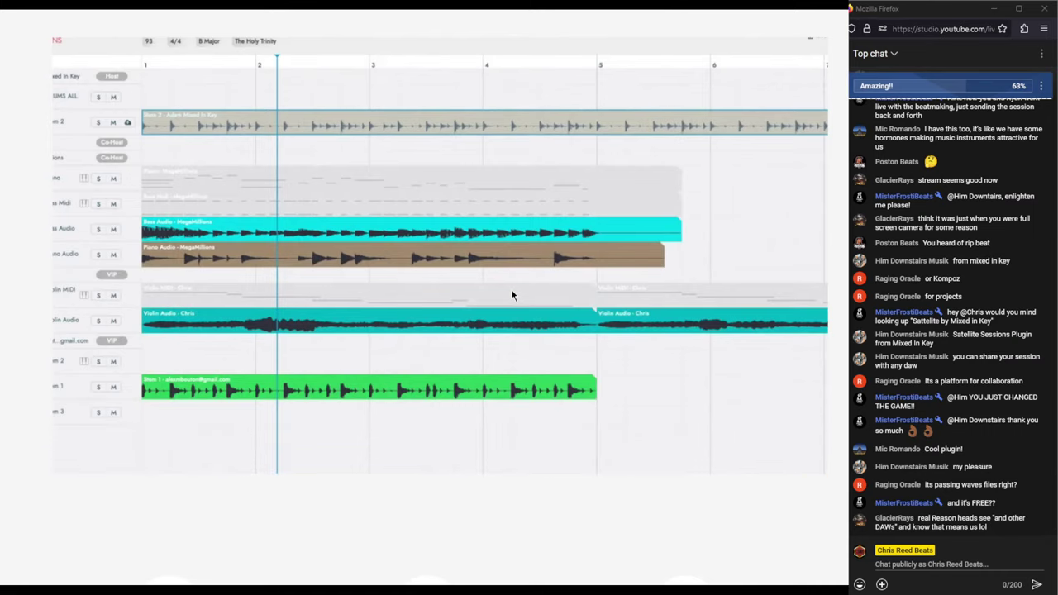
- Pause the demo video and read the supported DAWs in the Satellite Plugins 2.0 description, highlighting "and other DAWs"
mouse_move(764, 271)
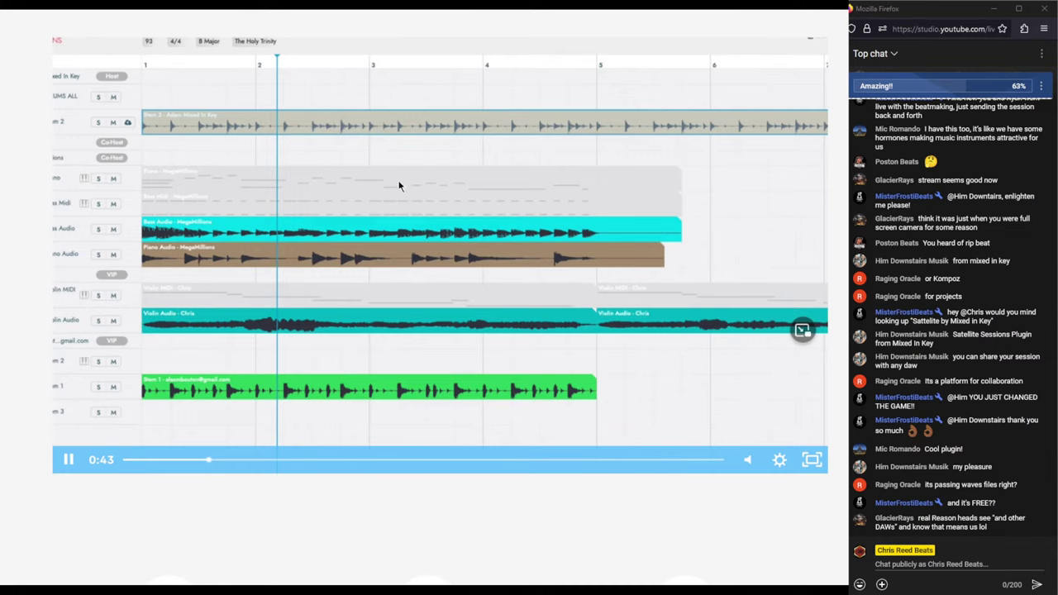
left_click(70, 463)
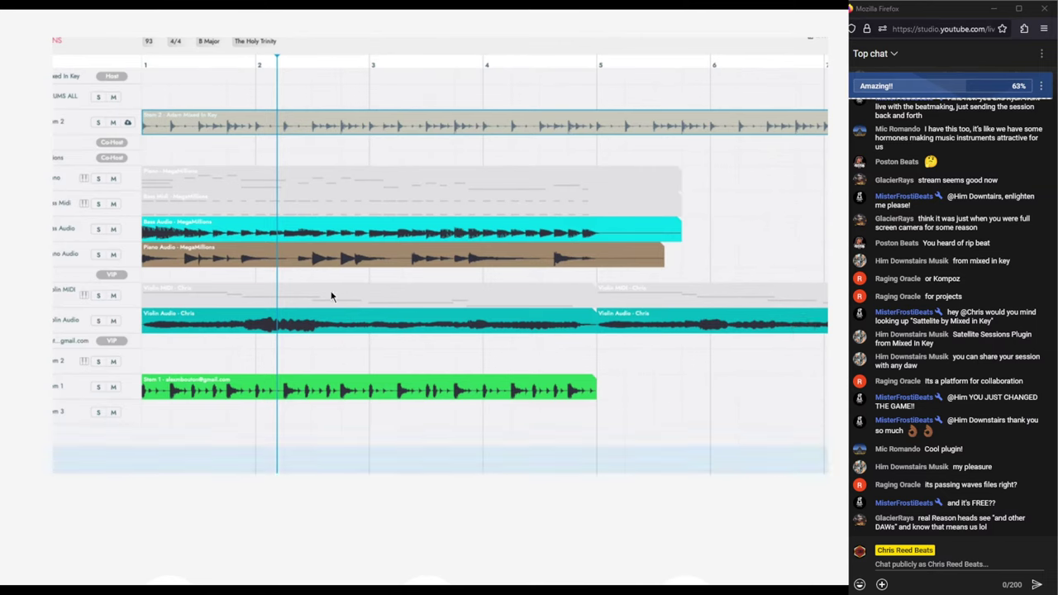
scroll(303, 243, "up", 6)
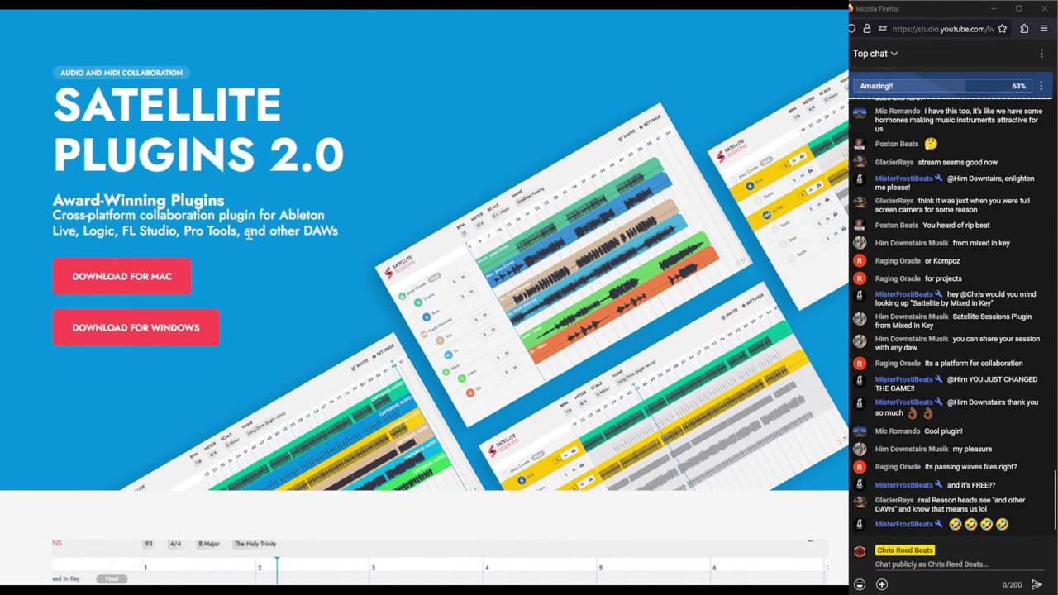
mouse_move(249, 233)
left_mouse_down()
mouse_move(343, 237)
mouse_move(247, 243)
left_mouse_up()
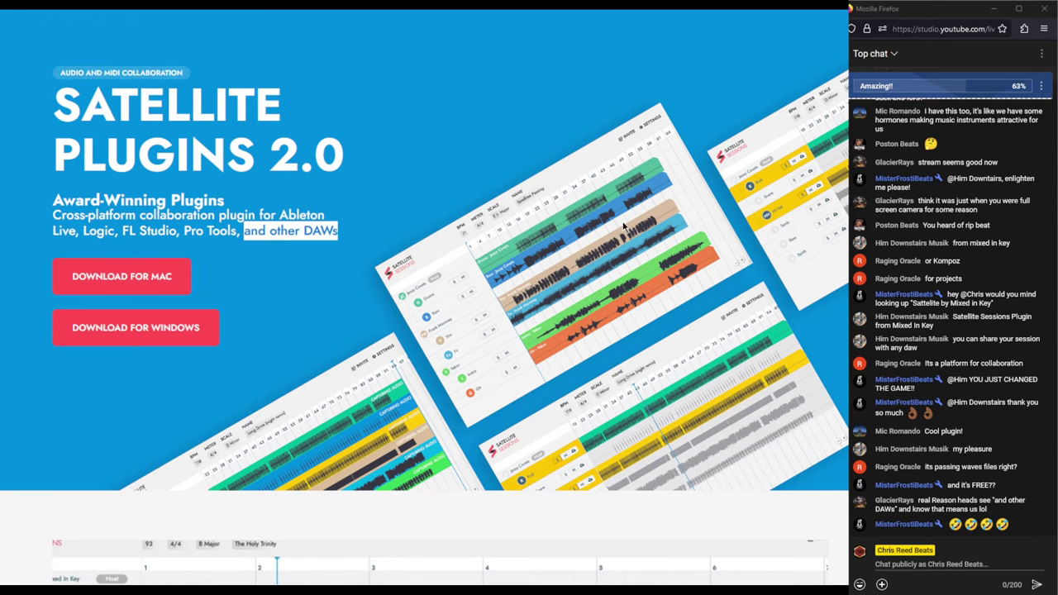
left_click(353, 94)
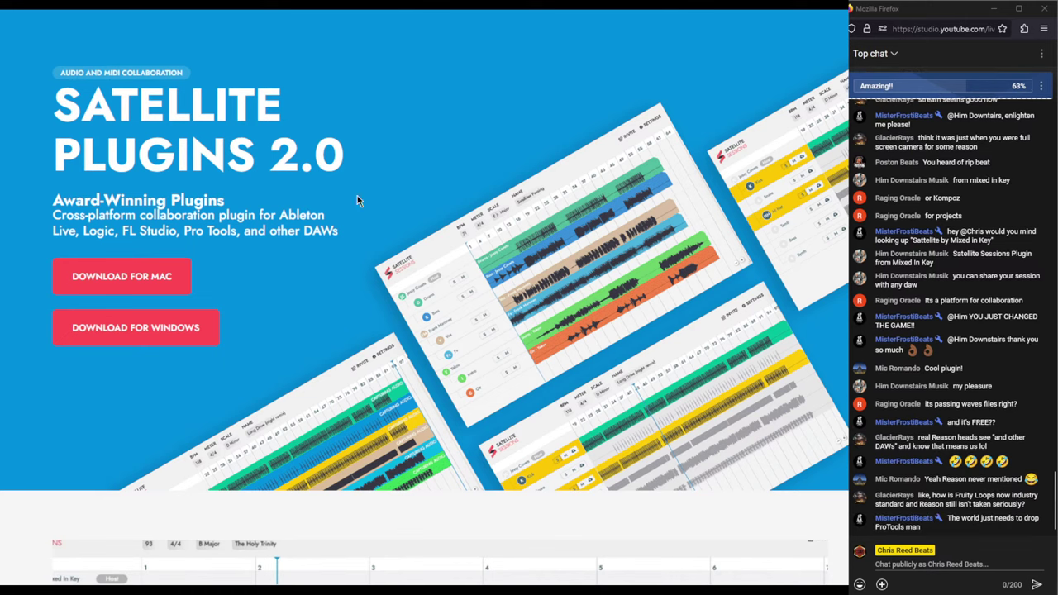
triple_click(335, 215)
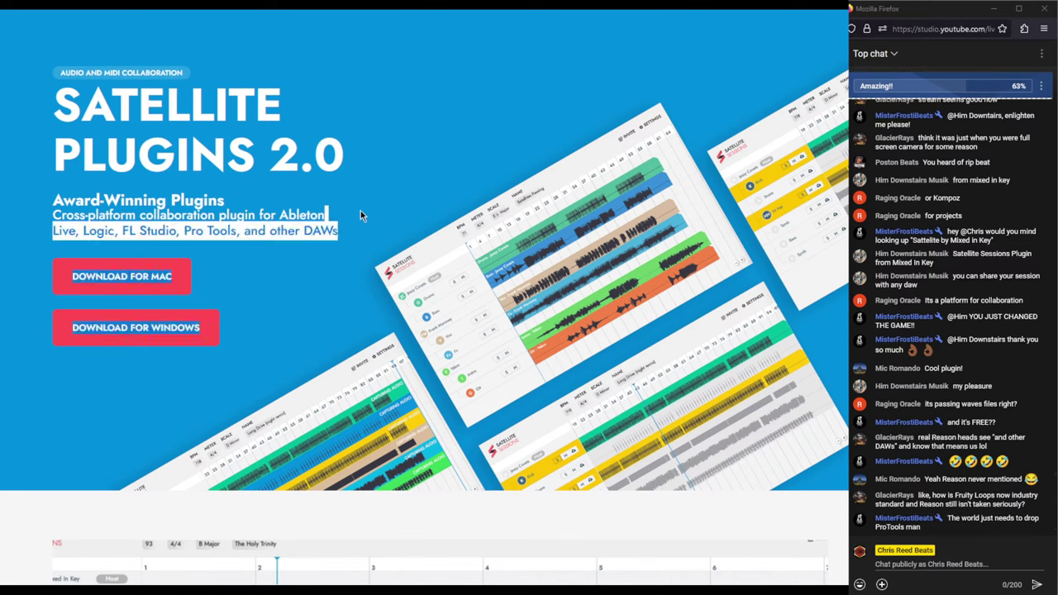
left_click(336, 211)
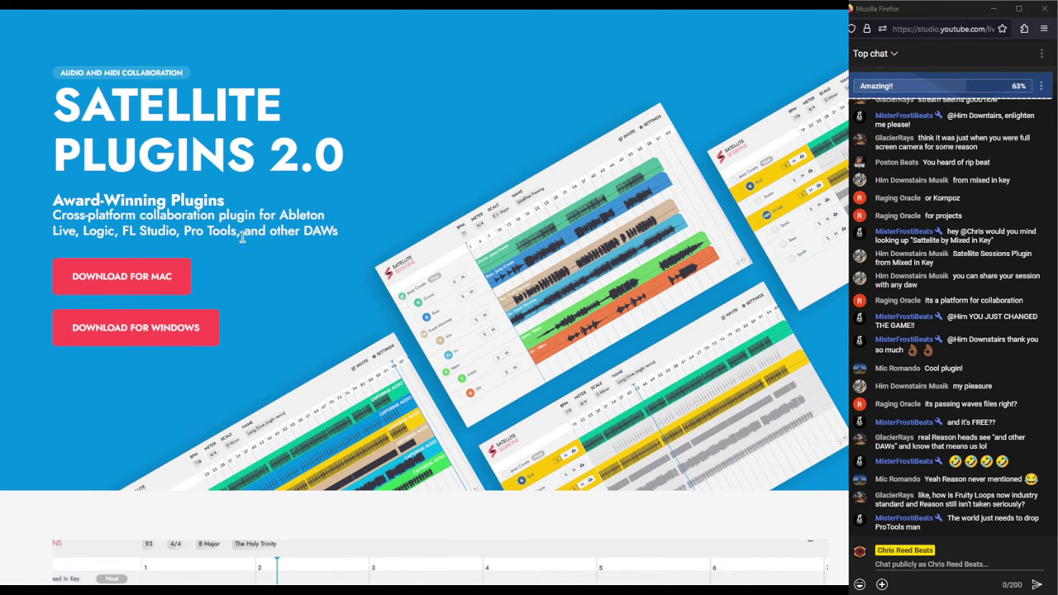
left_click_drag(246, 233, 355, 237)
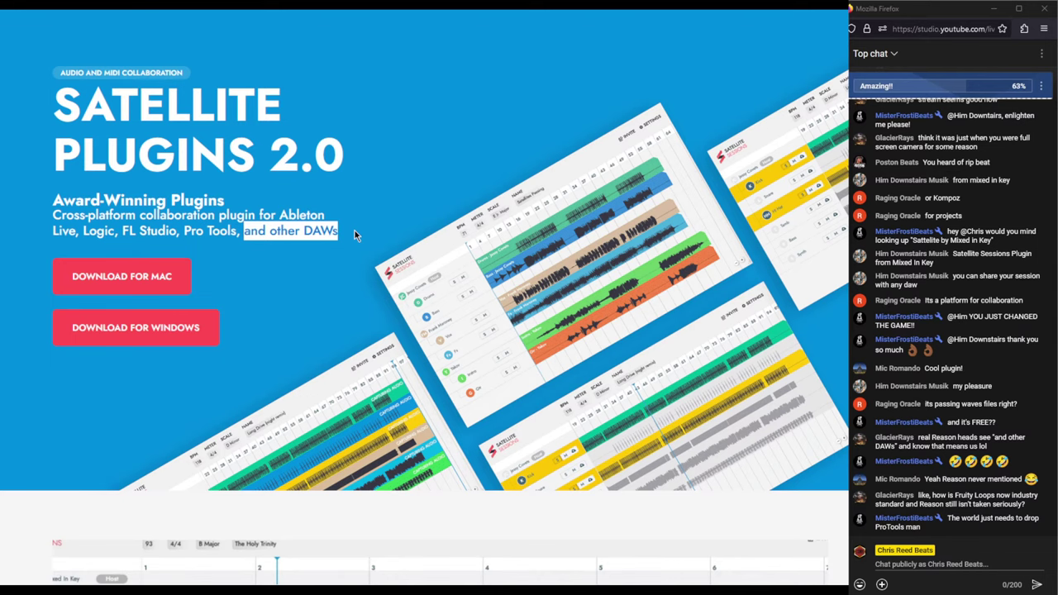
scroll(354, 230, "down", 7)
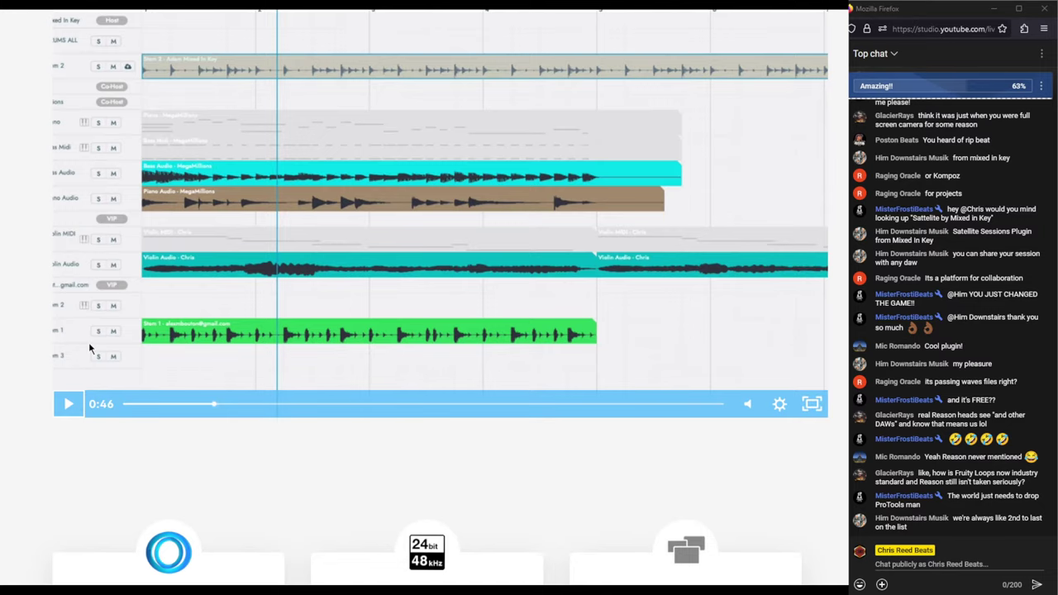
- Resume the Satellite Plugins demo video and watch the audio-capturing part, pausing it briefly before continuing playback
left_click(71, 404)
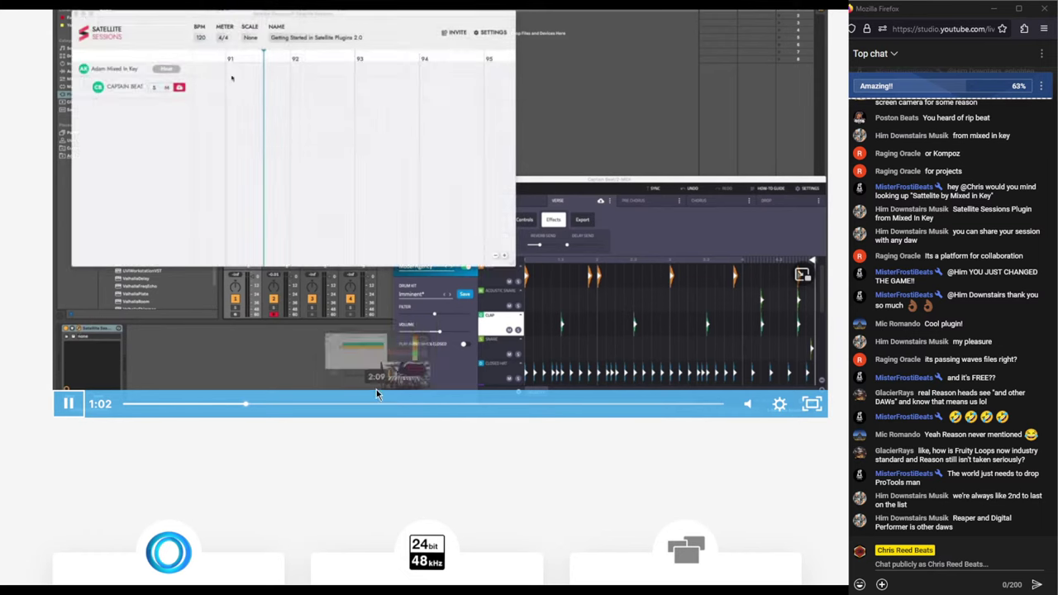
scroll(363, 345, "up", 1)
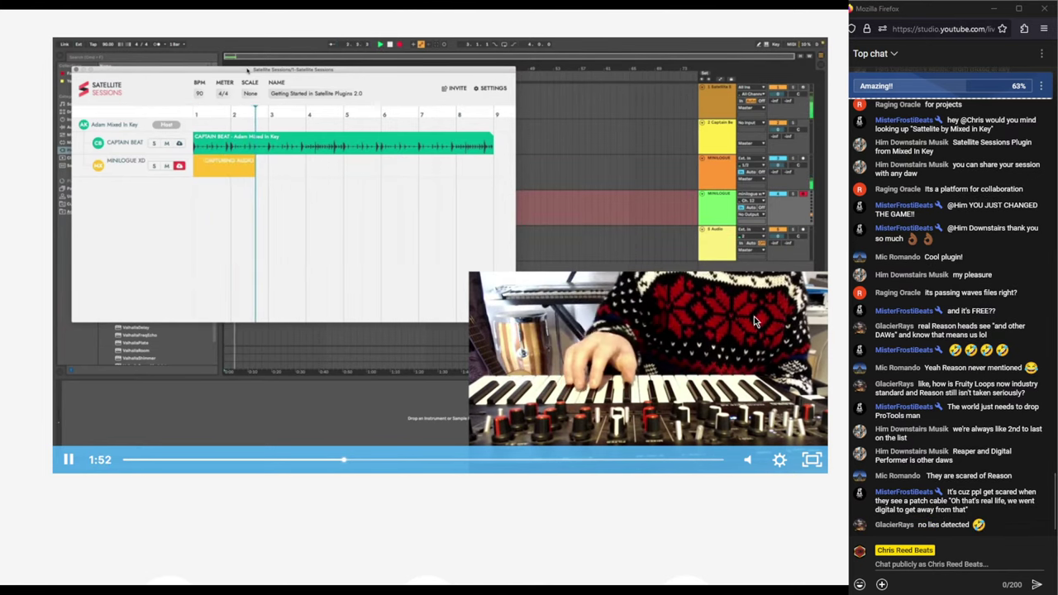
left_click(68, 460)
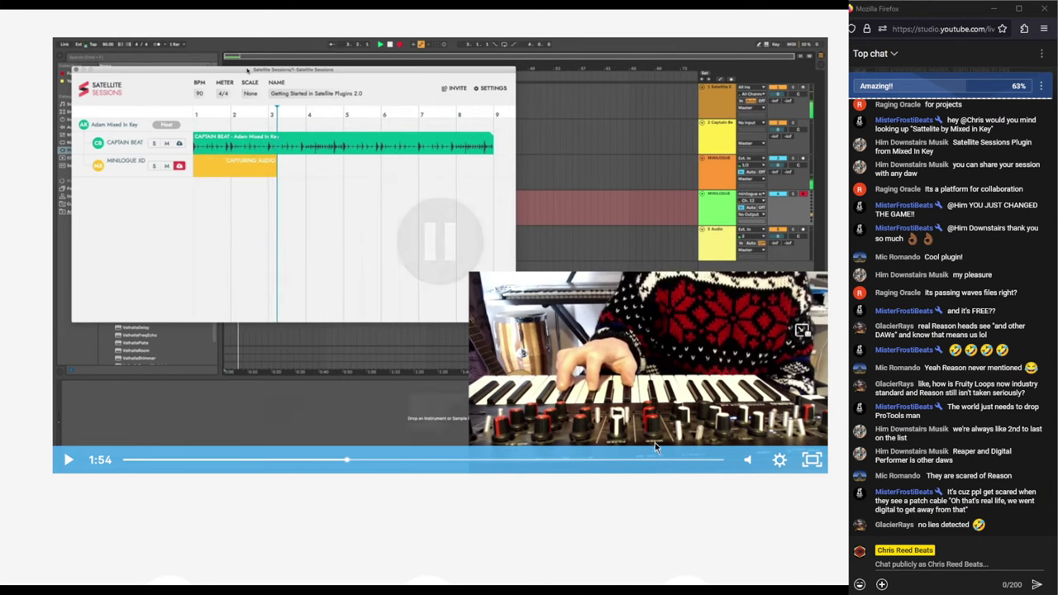
left_click(70, 466)
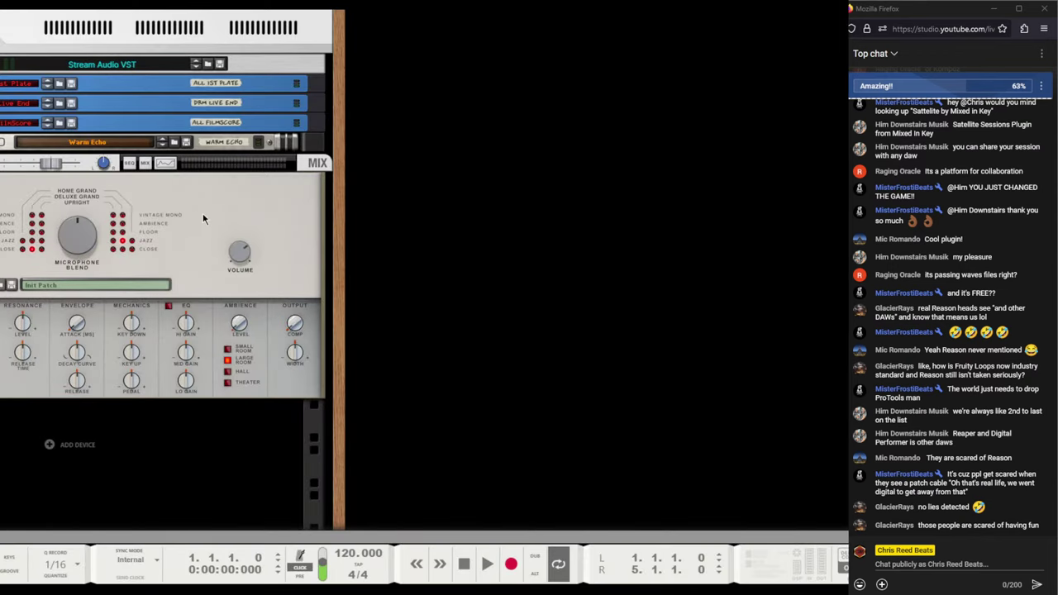
- In Reason, add the Audiomovers Listento (VST3) effect to the RadPiano device and select the new plugin device
right_click(240, 200)
mouse_move(297, 350)
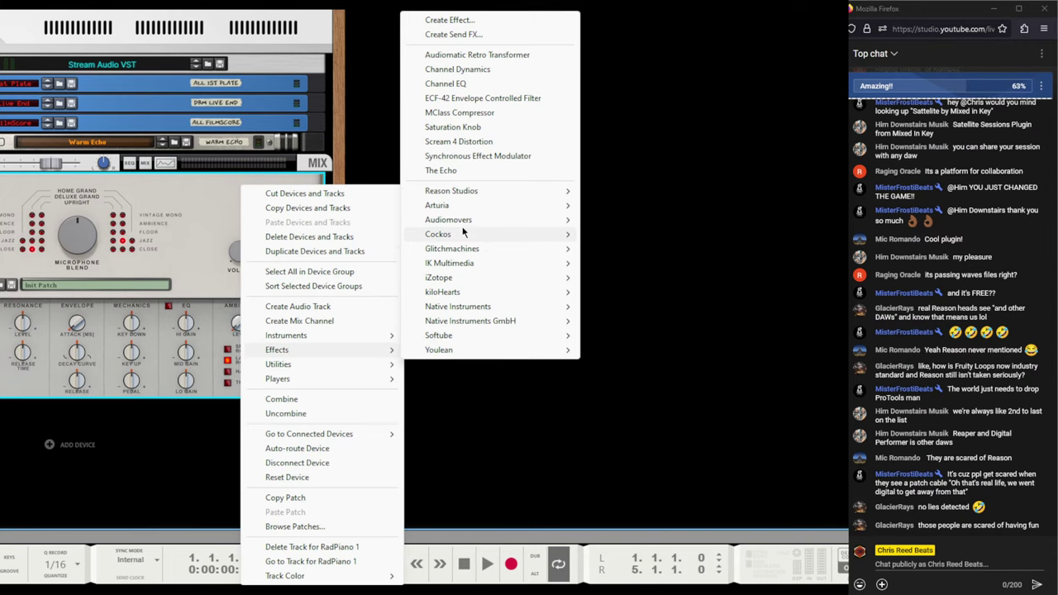
mouse_move(463, 222)
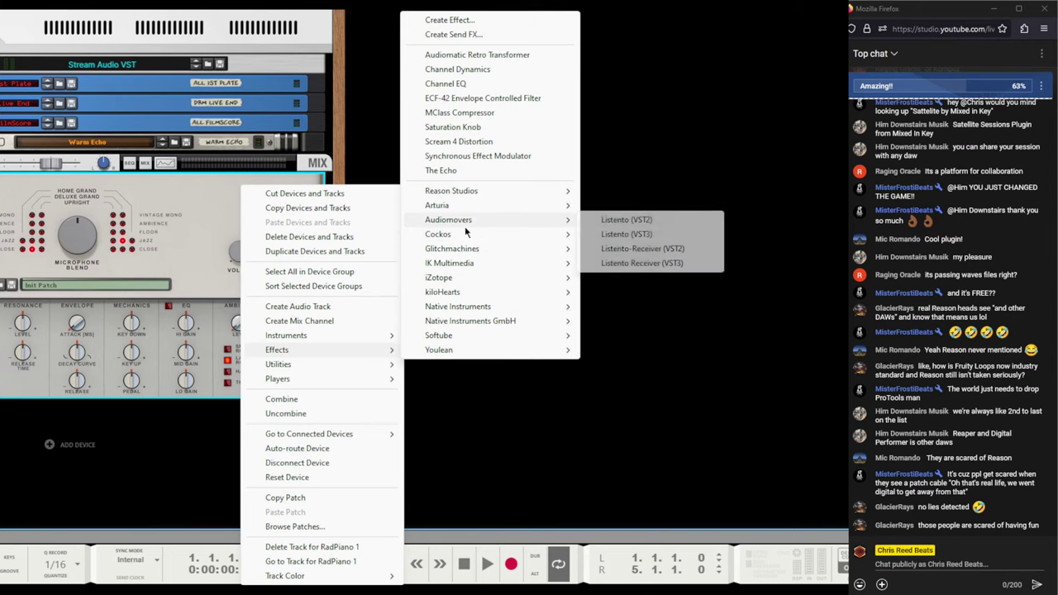
left_click(627, 234)
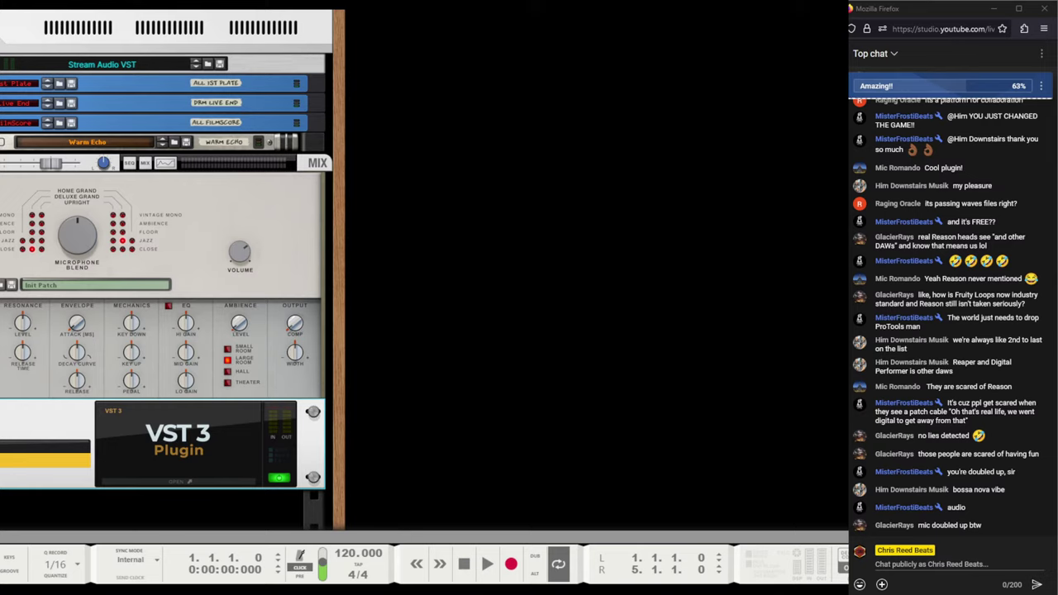
left_click(321, 168)
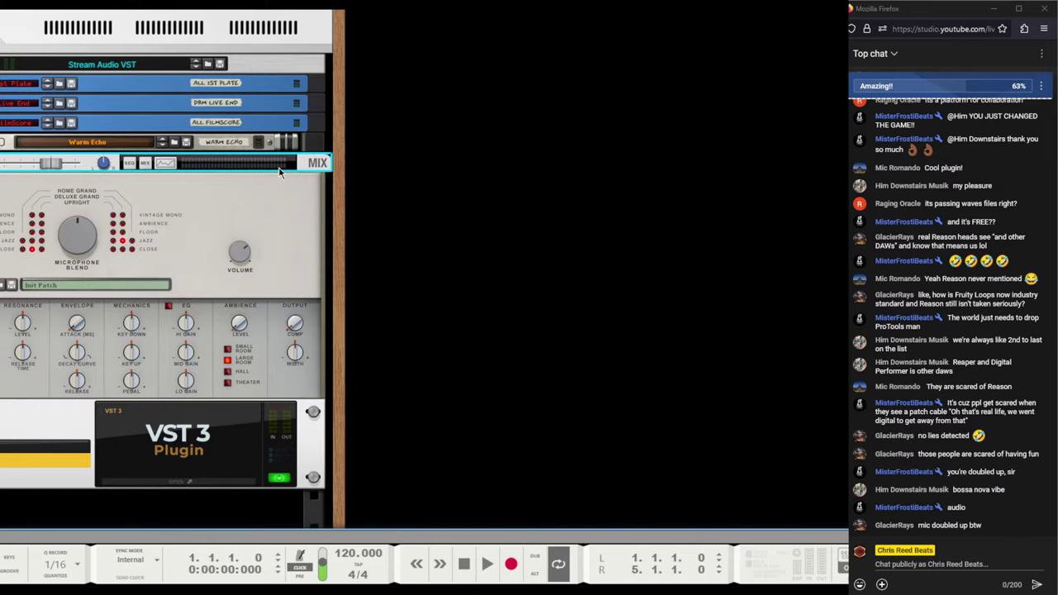
left_click(69, 421)
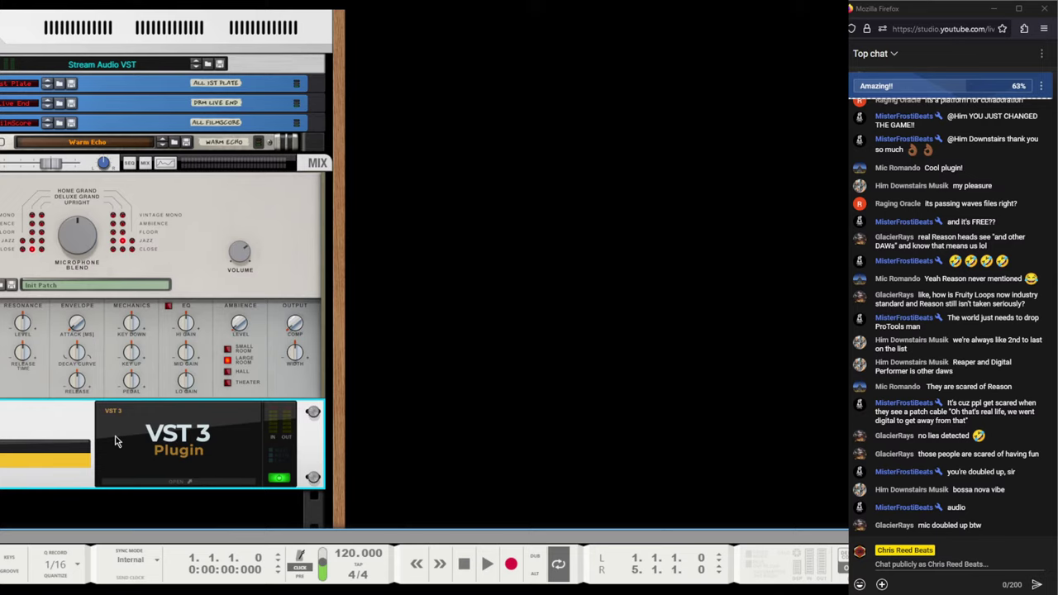
- Switch back to the Satellite Sessions page in Firefox and download Satellite Plugins for Windows
mouse_move(427, 583)
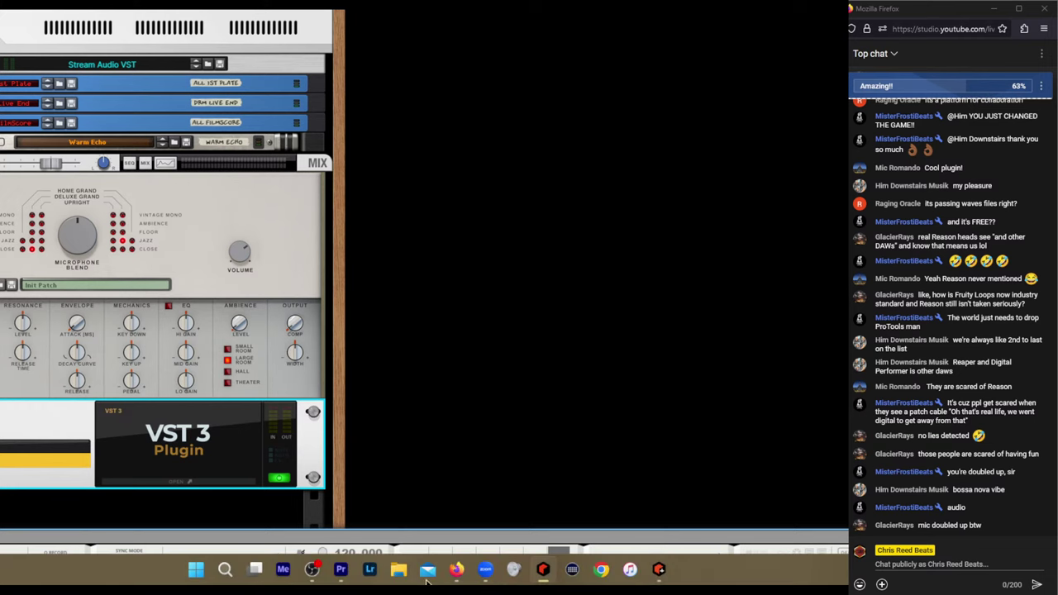
mouse_move(457, 577)
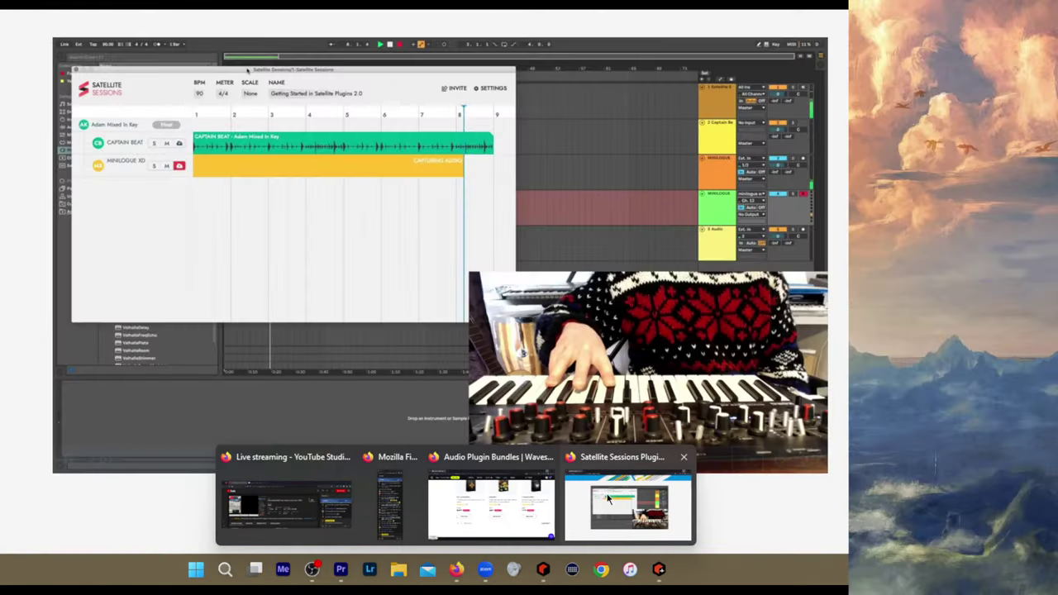
left_click(607, 496)
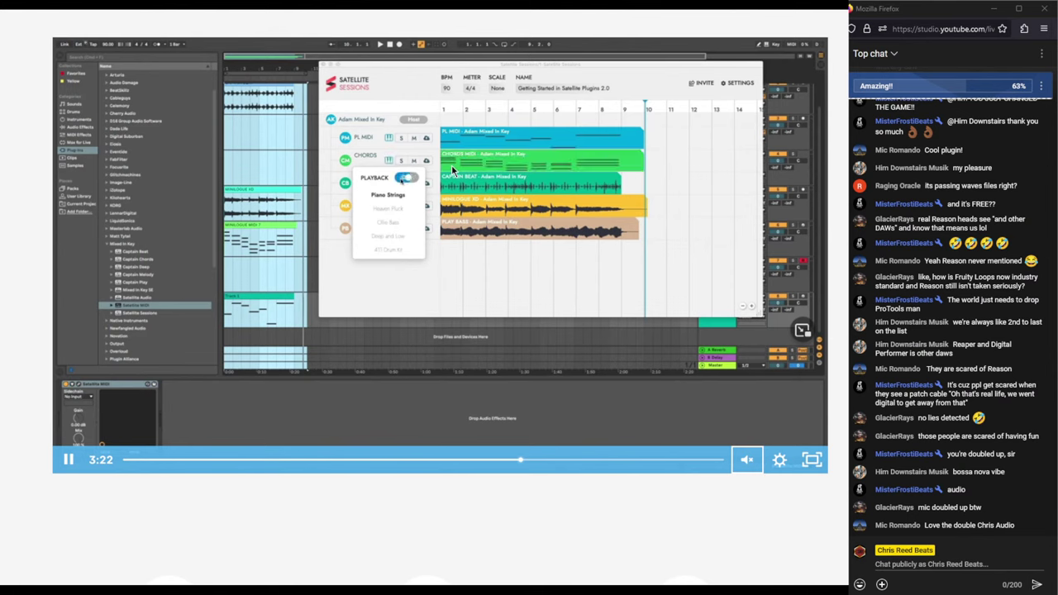
scroll(341, 184, "up", 6)
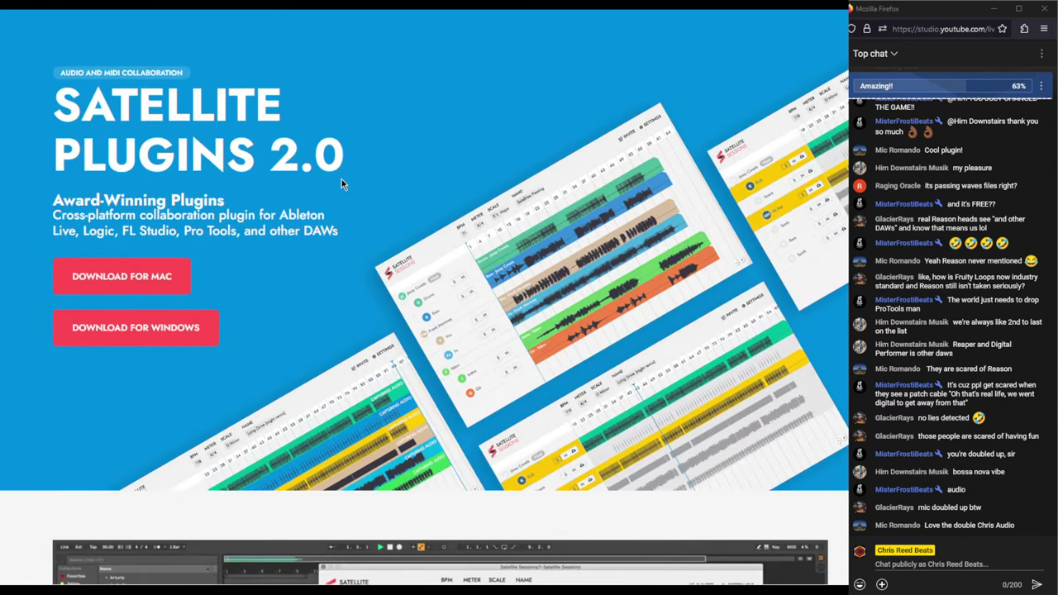
left_click(145, 340)
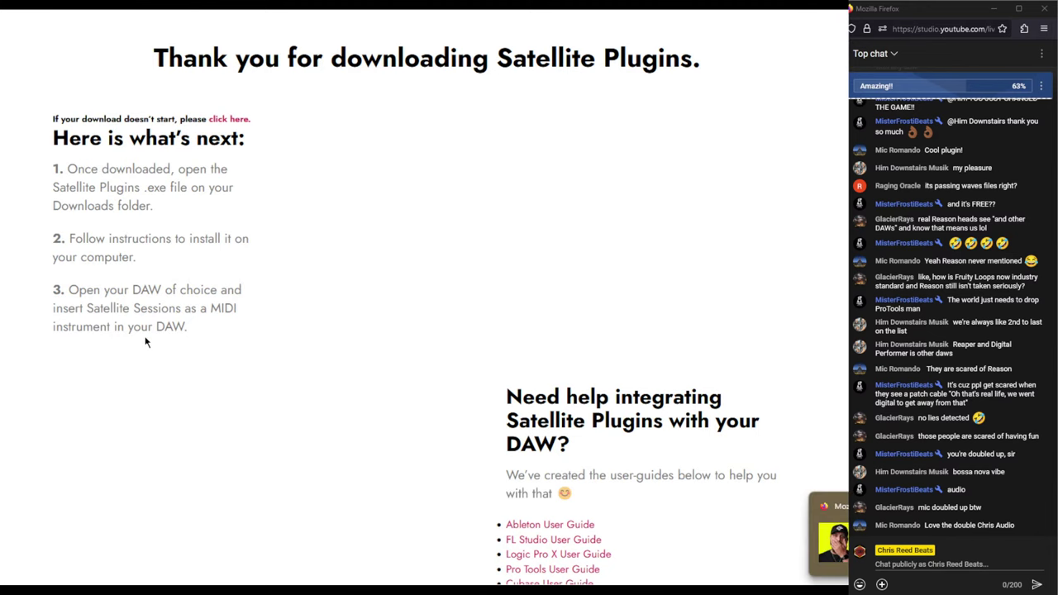
scroll(284, 242, "down", 3)
scroll(284, 242, "up", 3)
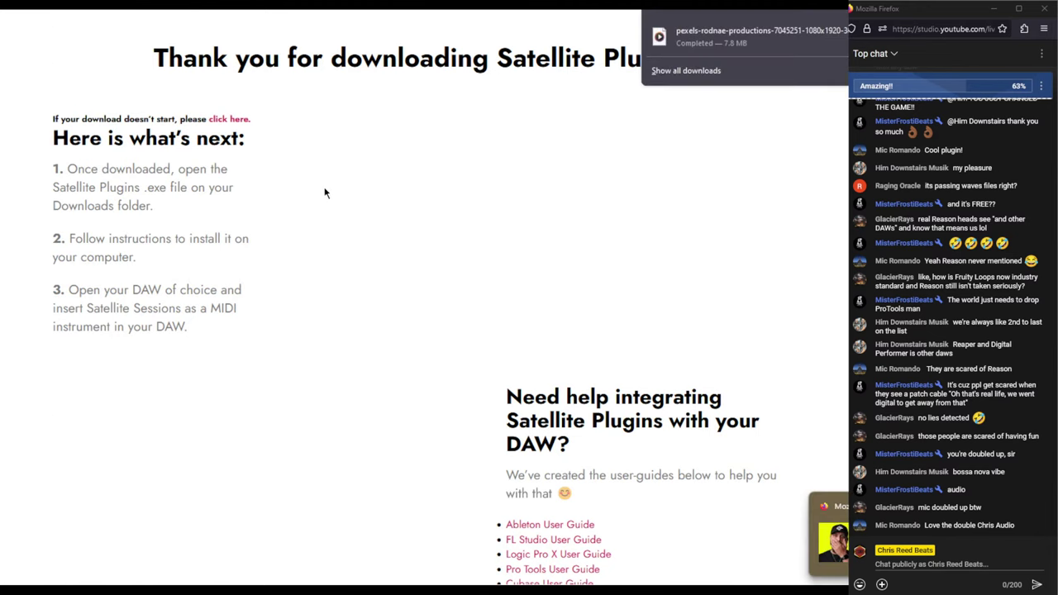
scroll(324, 193, "down", 3)
scroll(188, 157, "up", 3)
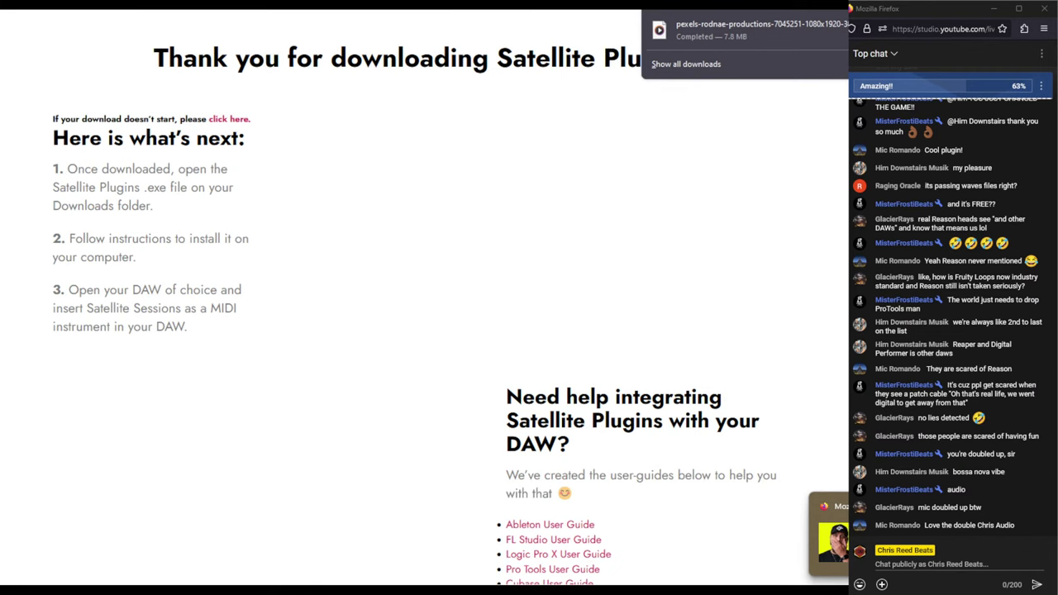
scroll(333, 204, "down", 3)
scroll(330, 204, "up", 3)
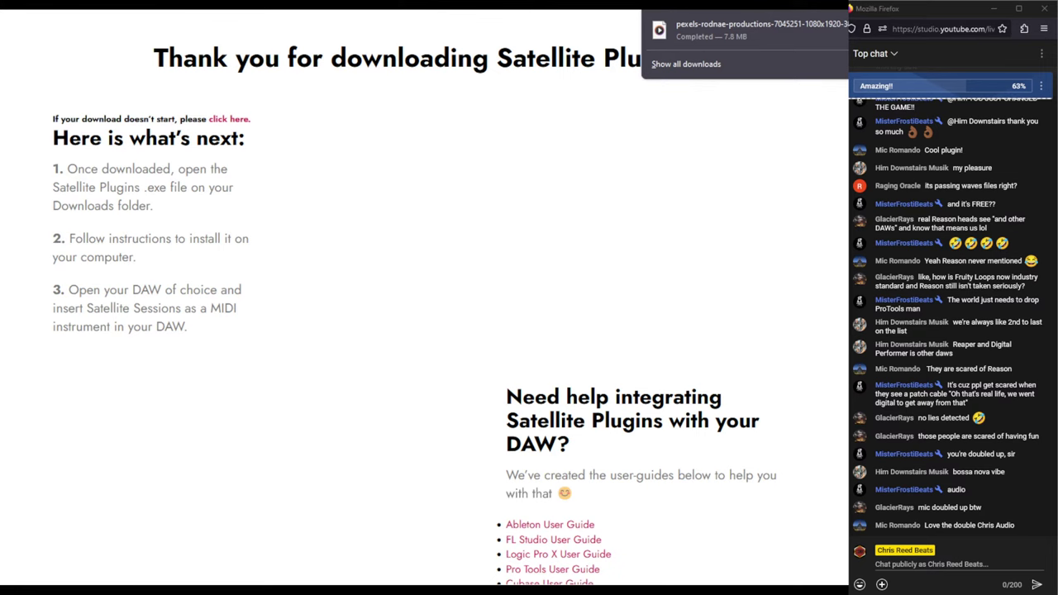
- Switch back to Reason and select the RadPiano device above the VST 3 plugin in the rack
key("alt+Tab")
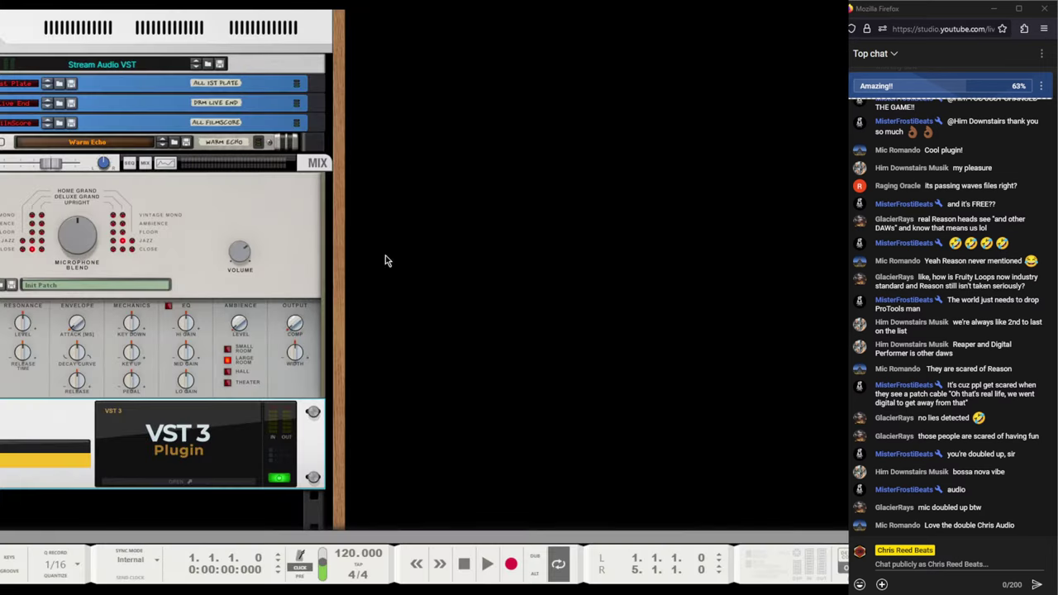
scroll(118, 314, "down", 3)
left_click(225, 136)
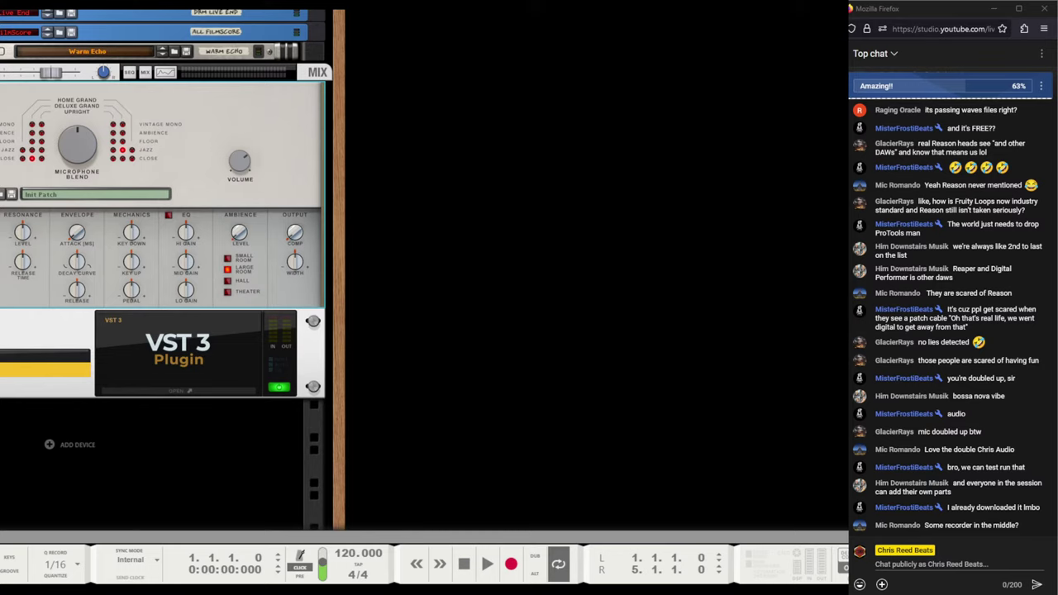
- Switch to Firefox and search the web for "playboi carti rip instrumental" from a blank start page
mouse_move(509, 579)
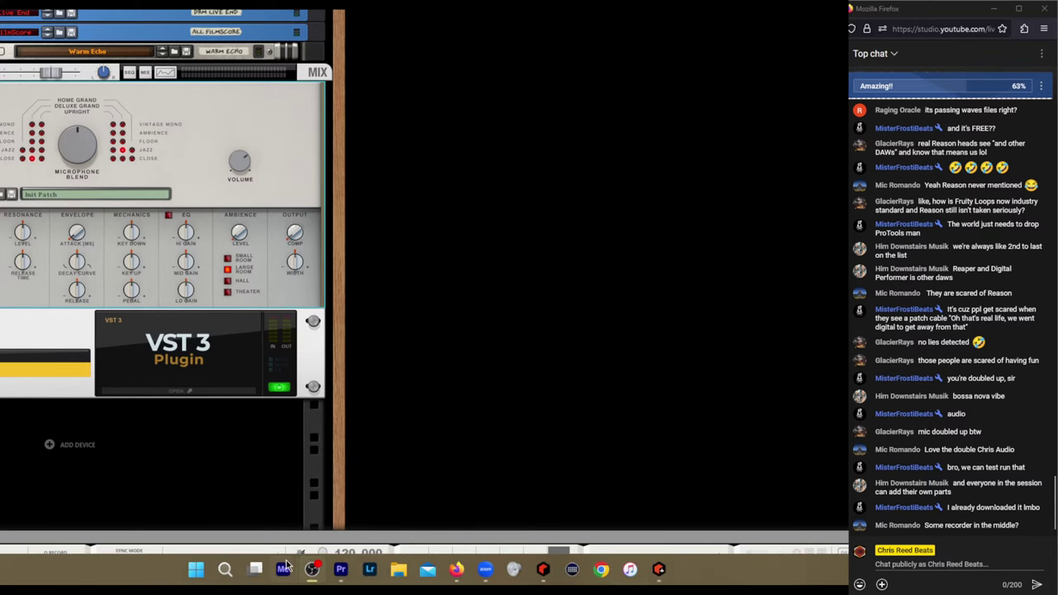
mouse_move(456, 570)
left_click(620, 504)
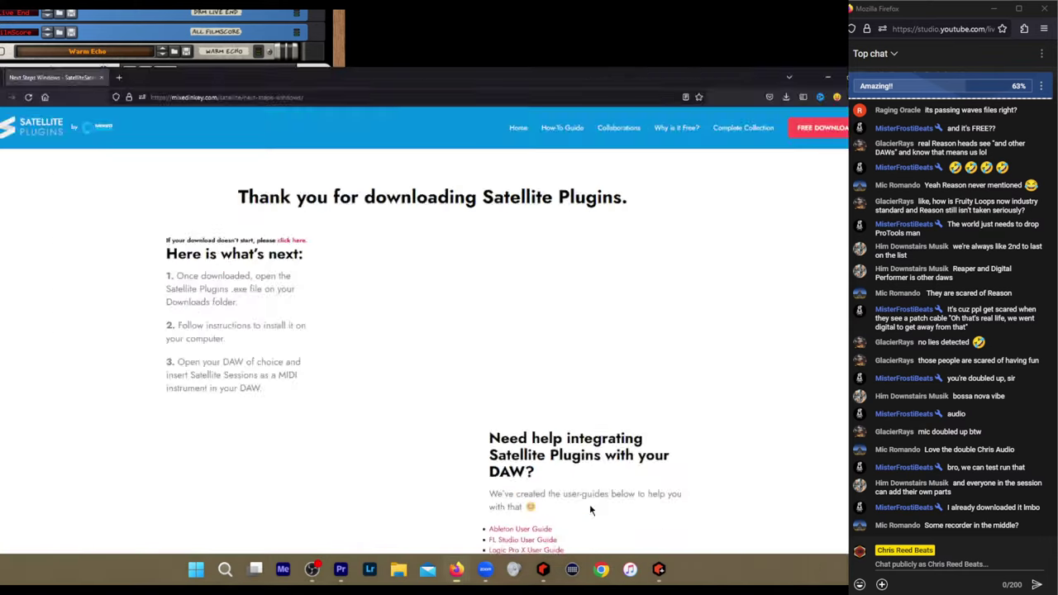
key("ctrl+w")
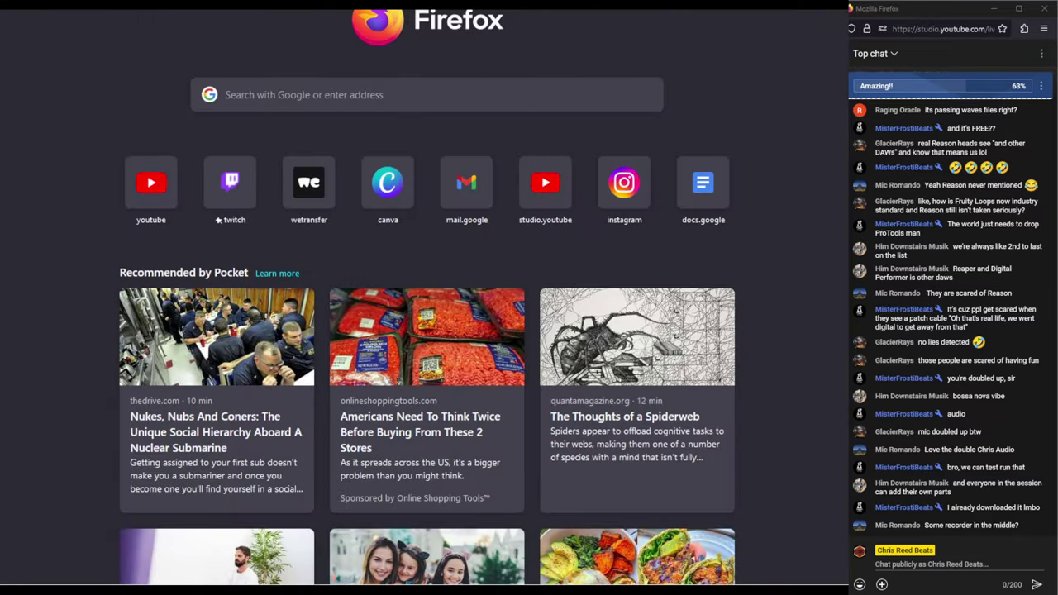
type("playboi carti rip instrumental")
key("Return")
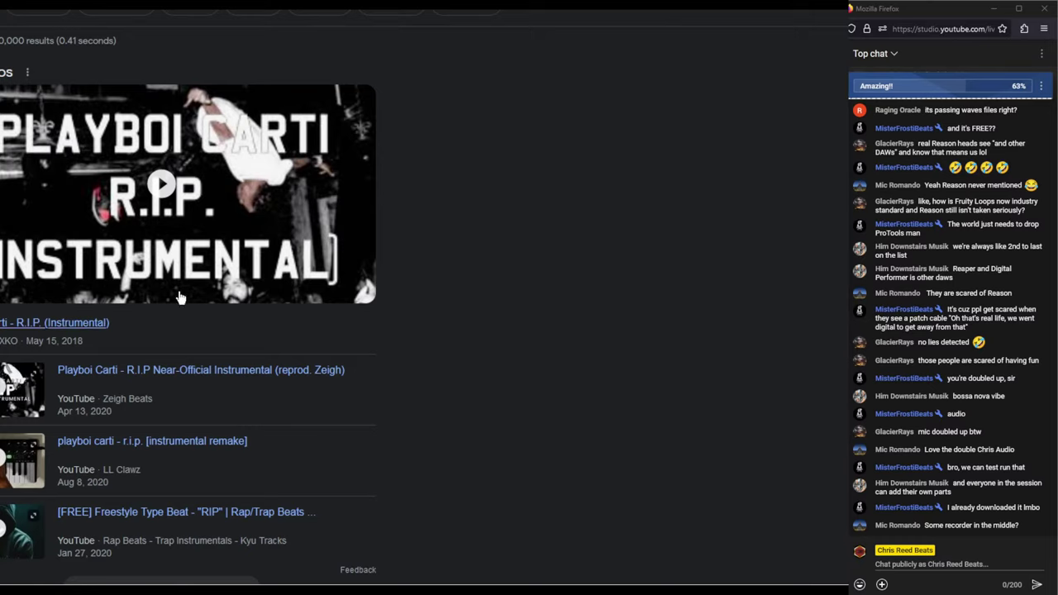
- Search the web for "rip beat plug in" and skim the results
key("slash")
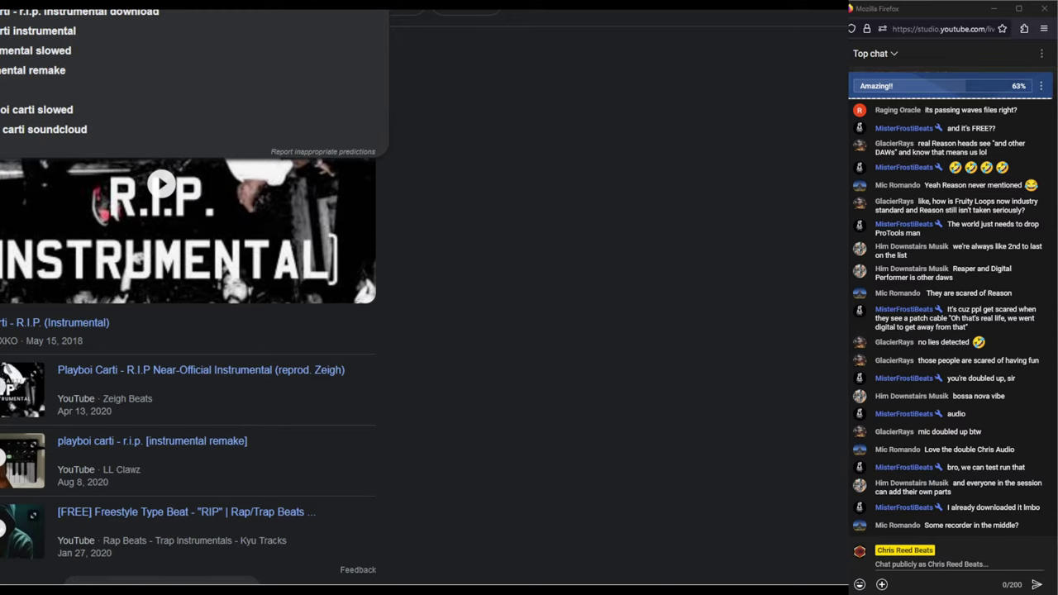
type("rip")
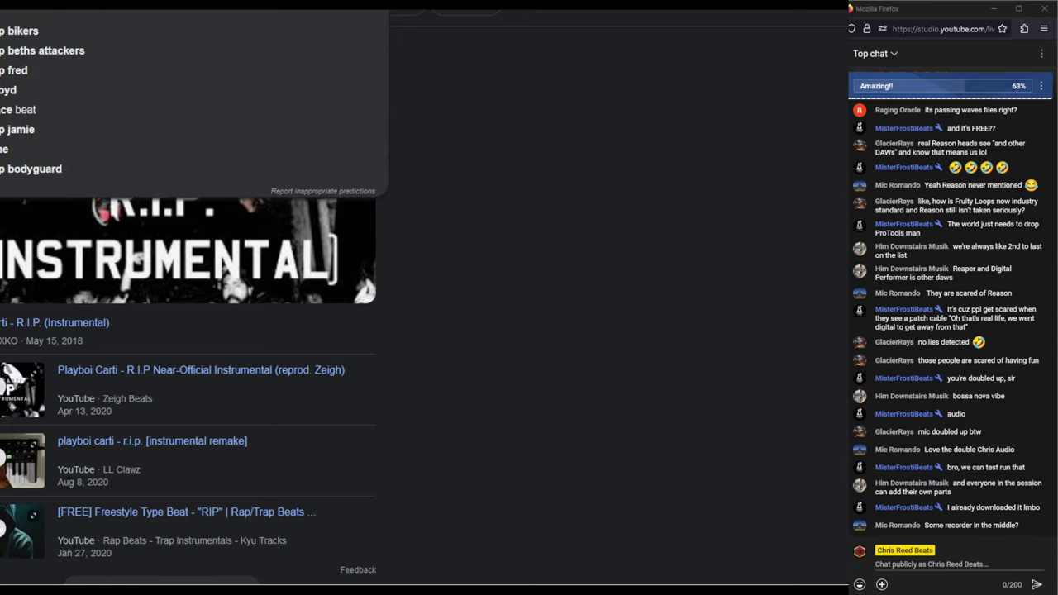
type("beat plugin")
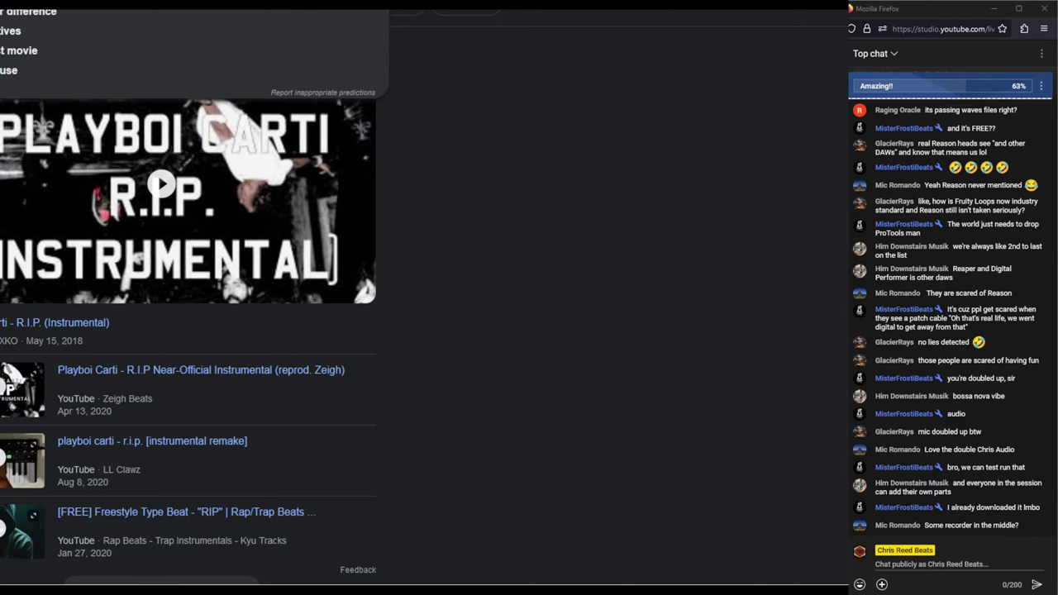
key("Return")
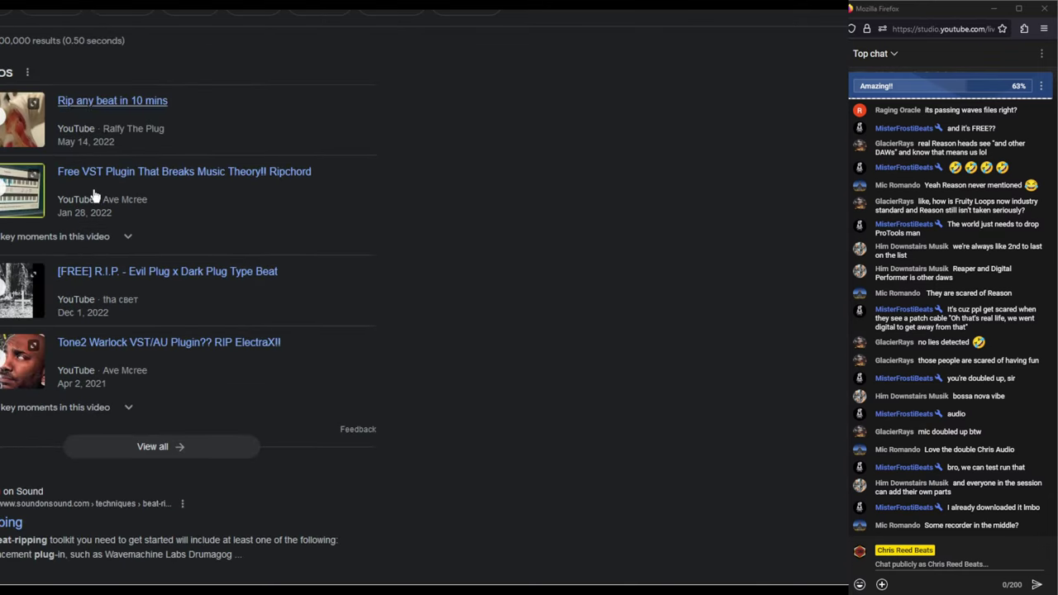
scroll(100, 223, "down", 4)
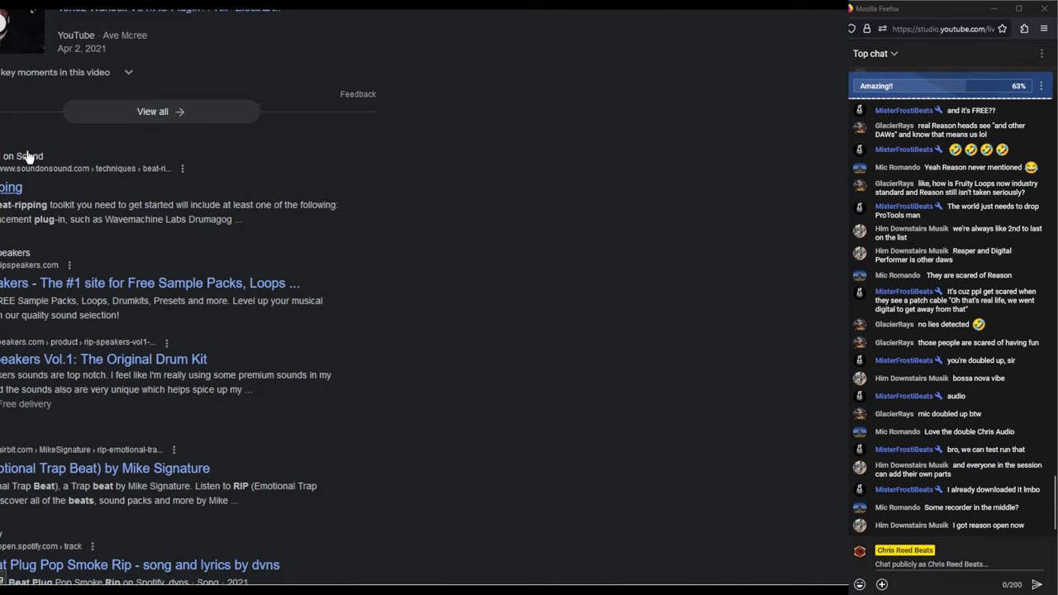
scroll(25, 165, "down", 5)
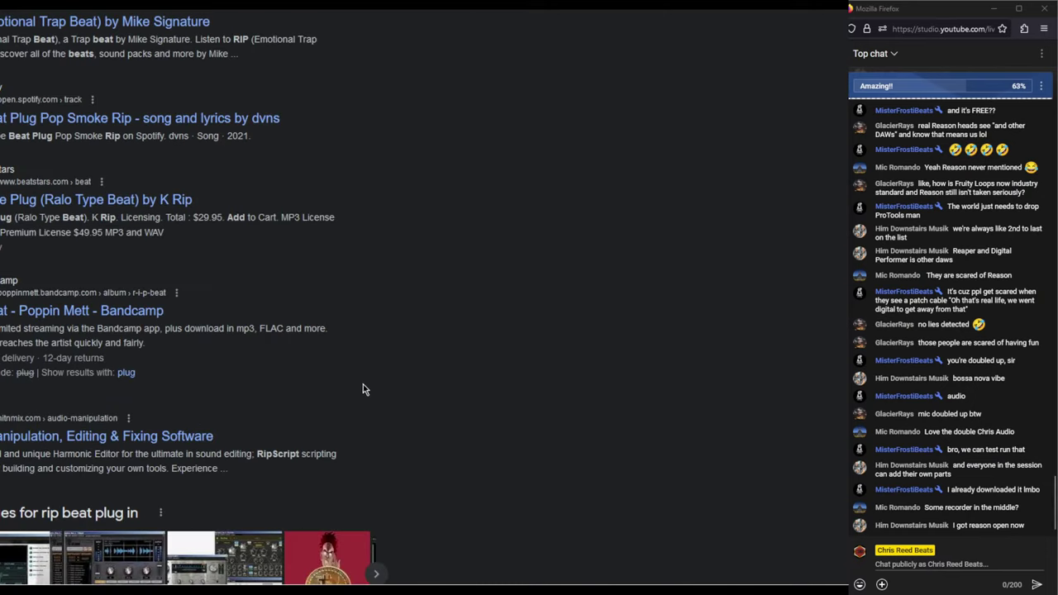
scroll(367, 389, "up", 8)
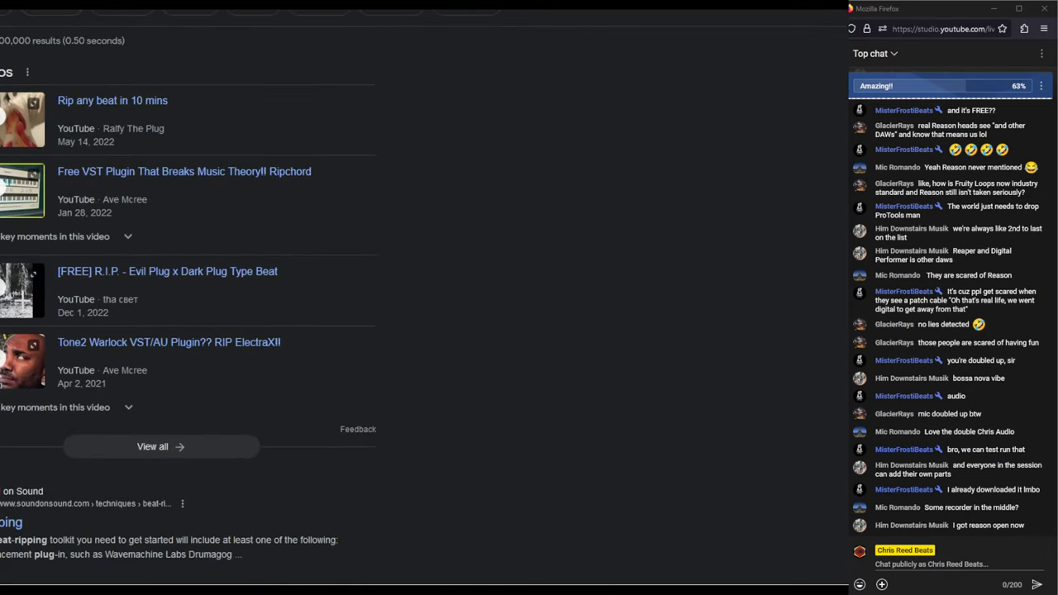
- Search for "ripbeat", check the Instagram result, and return to the results
left_click(51, 18)
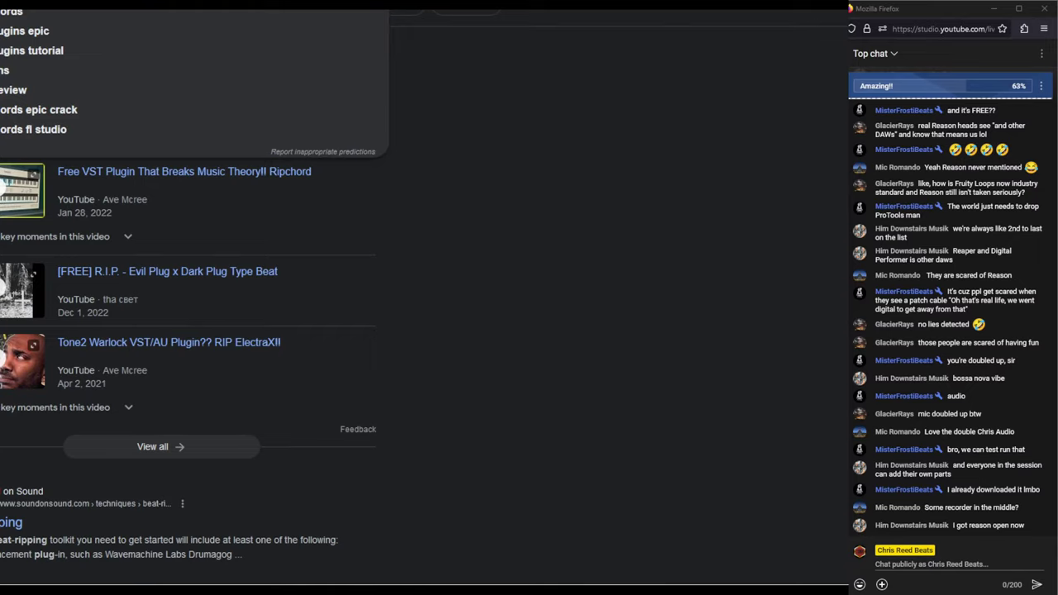
key("Return")
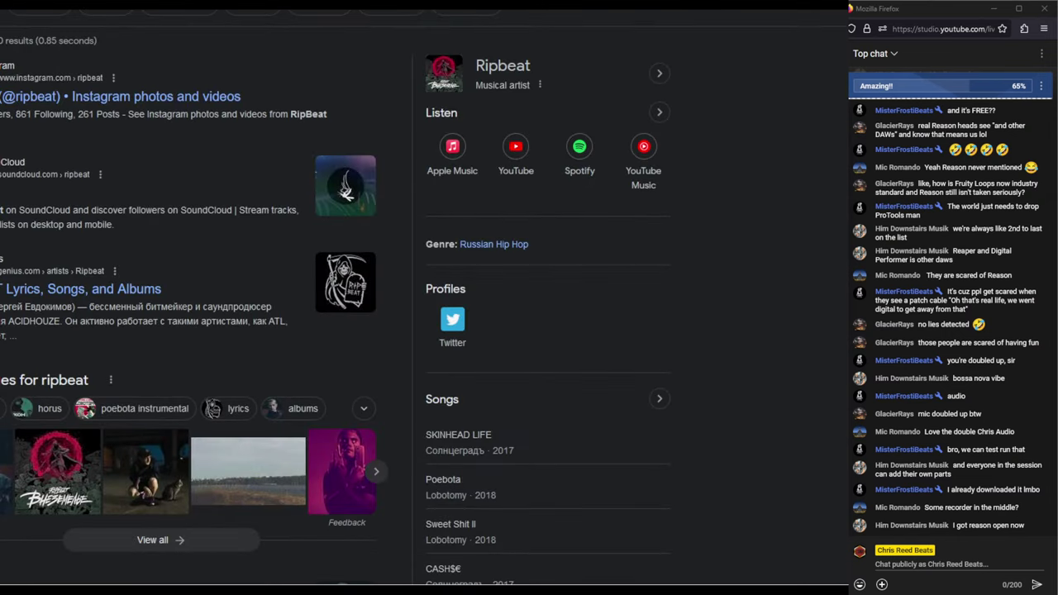
left_click(11, 100)
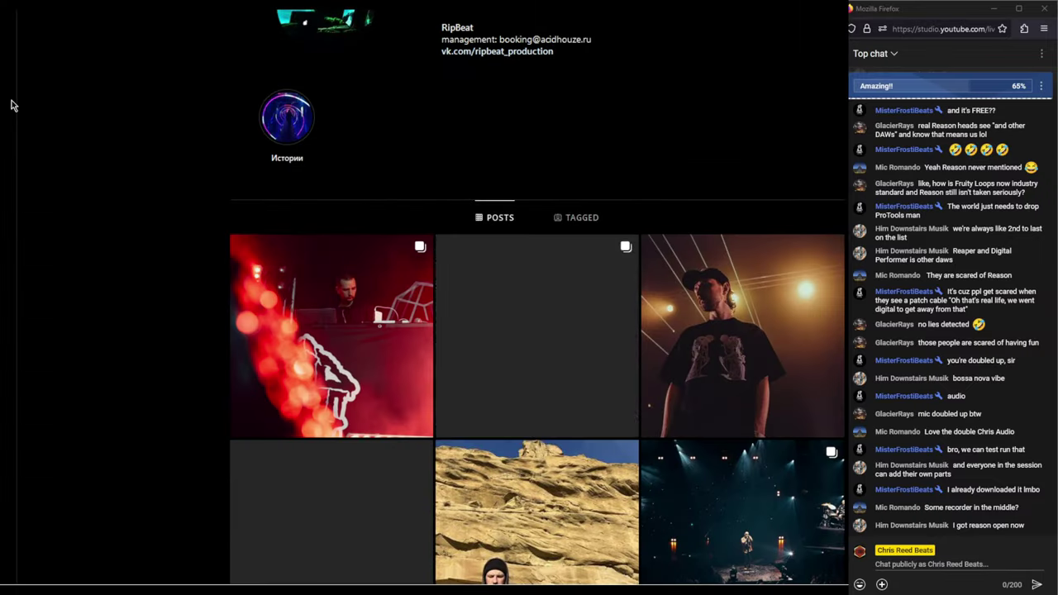
key("alt+Left")
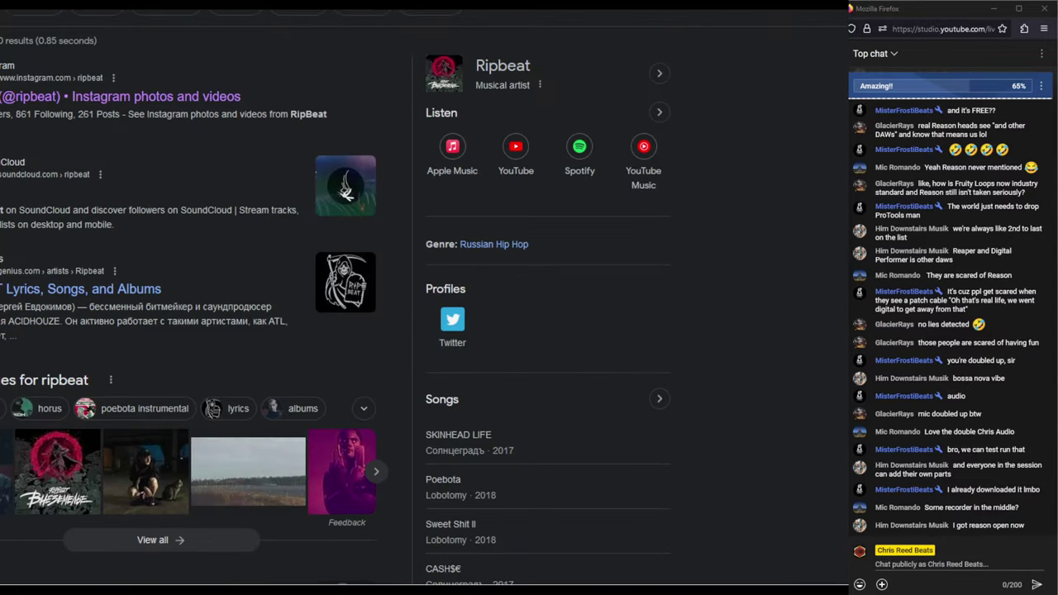
- Look through the rest of the "ripbeat" search results for a beat plugin
scroll(414, 298, "down", 6)
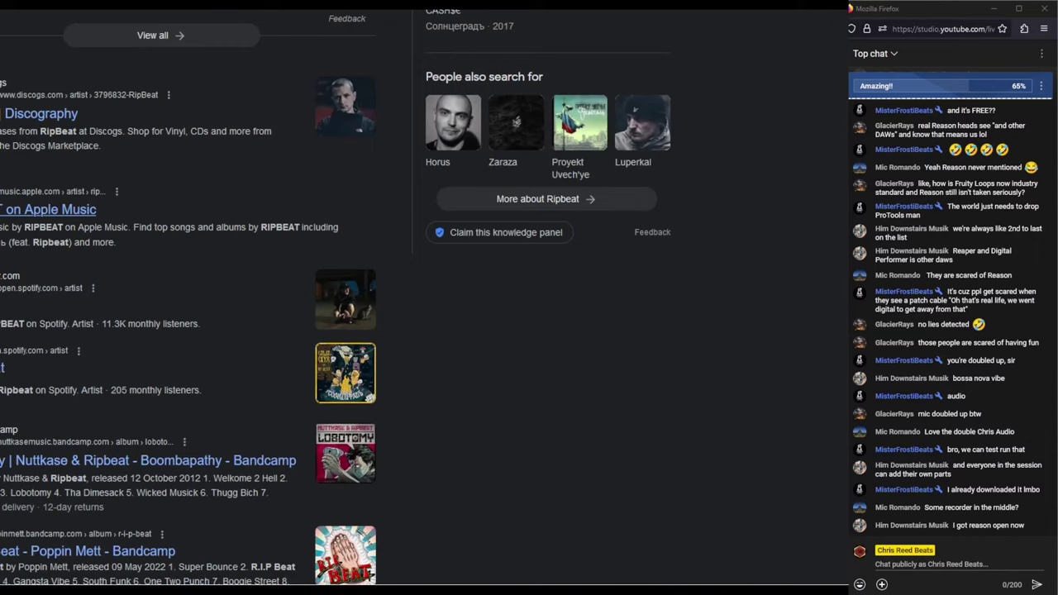
scroll(413, 298, "down", 2)
scroll(413, 297, "down", 6)
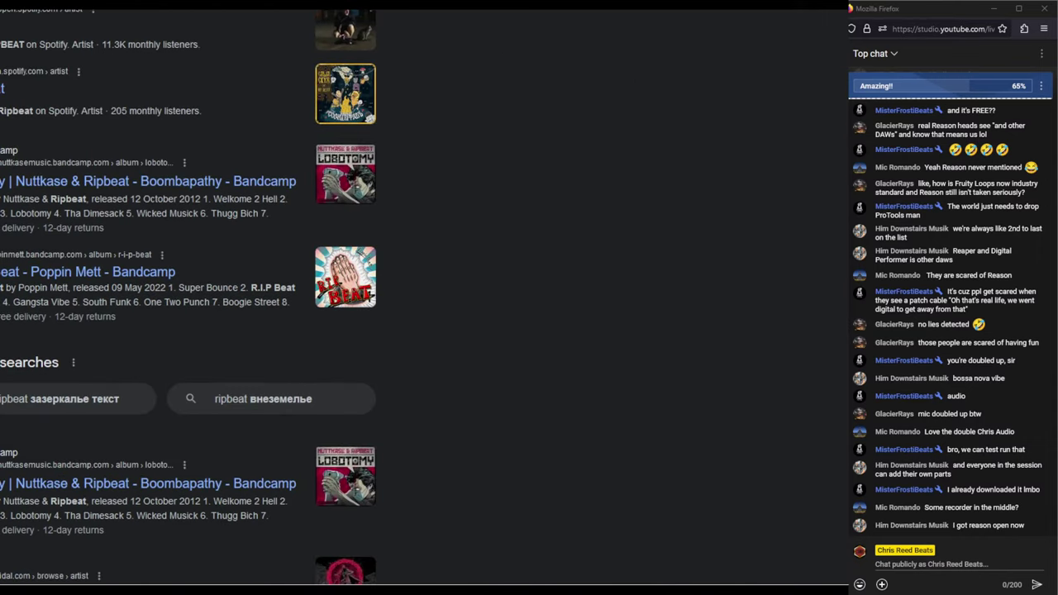
scroll(413, 298, "down", 10)
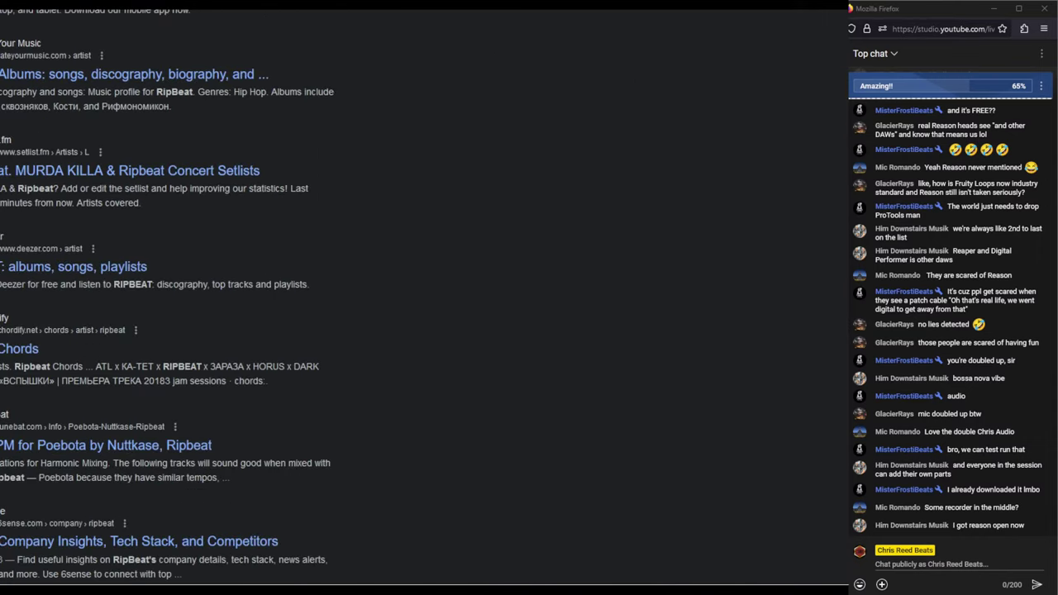
scroll(413, 298, "down", 15)
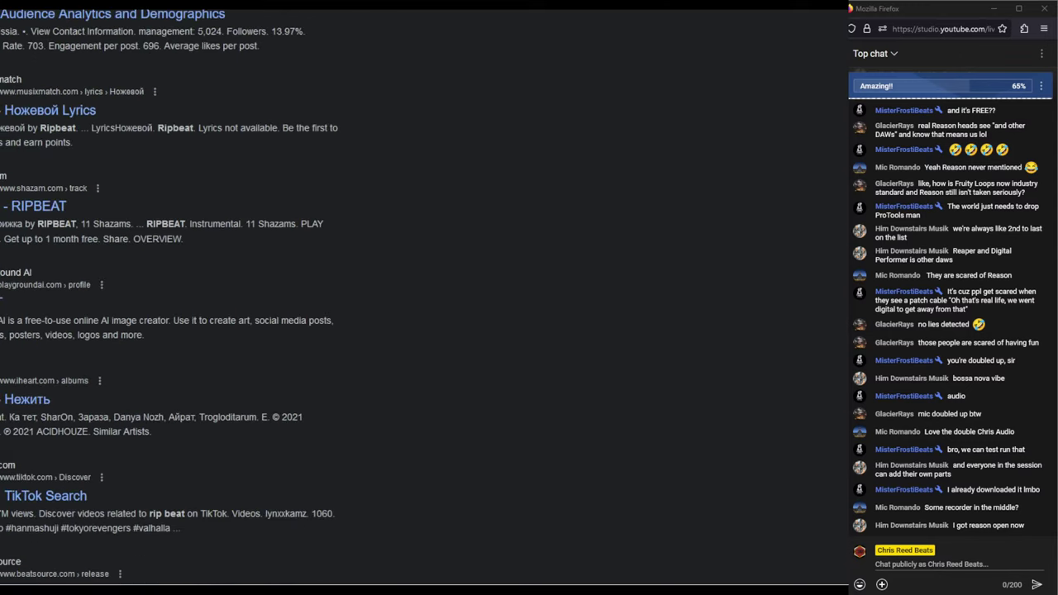
scroll(414, 298, "up", 20)
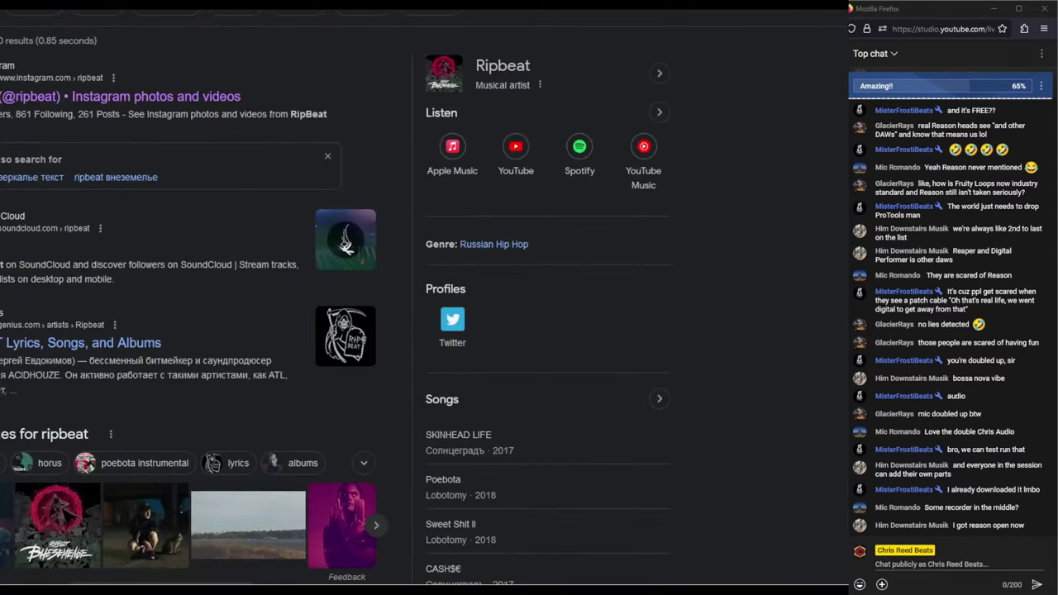
- Return to the Satellite Plugins page and read the highlighted explanation of why the plugins are free
key("ctrl+Tab")
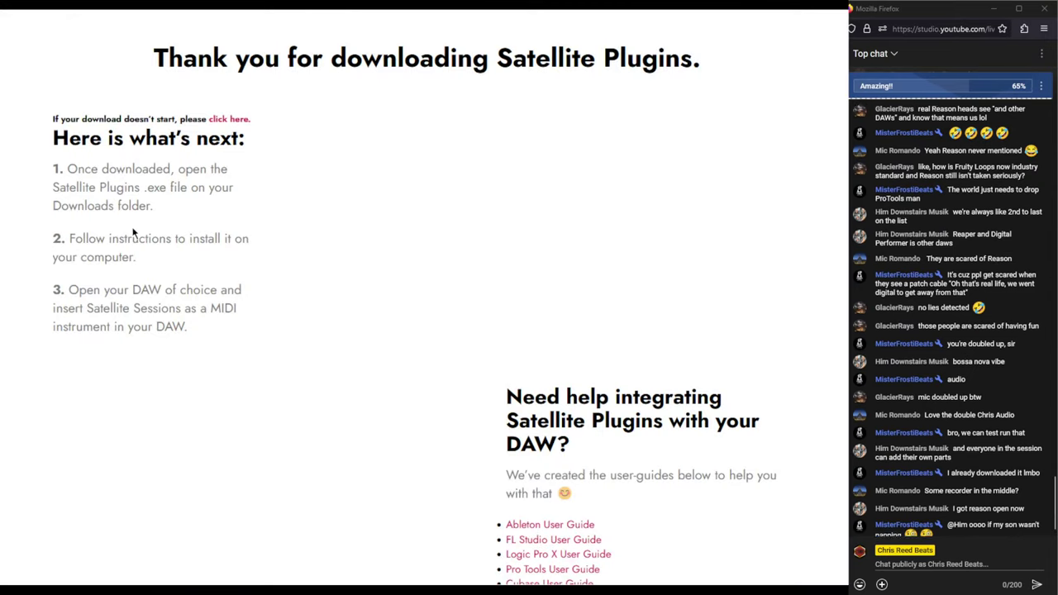
key("ctrl+Tab")
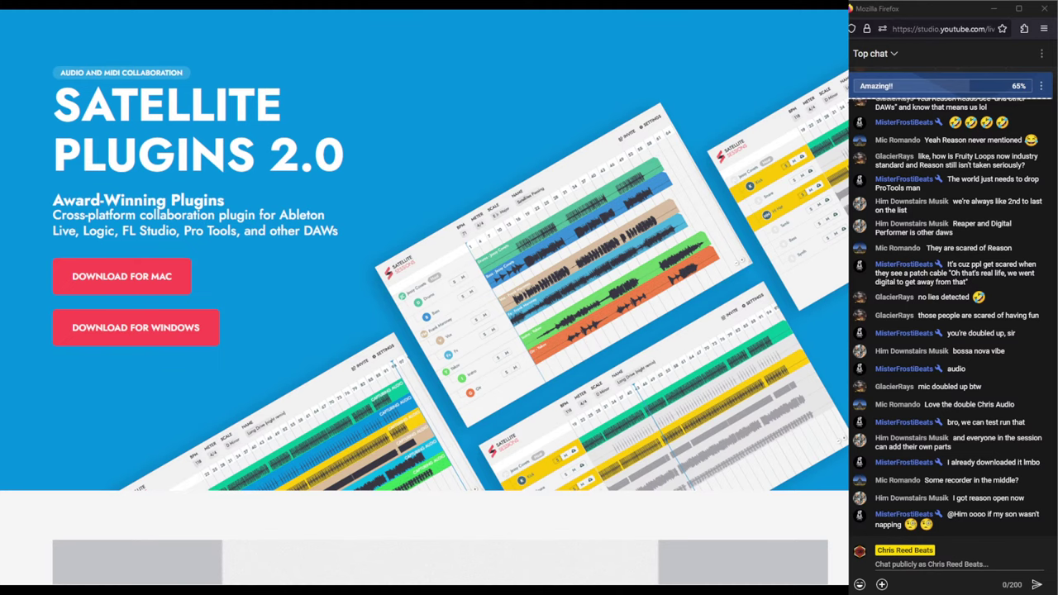
left_click(329, 155)
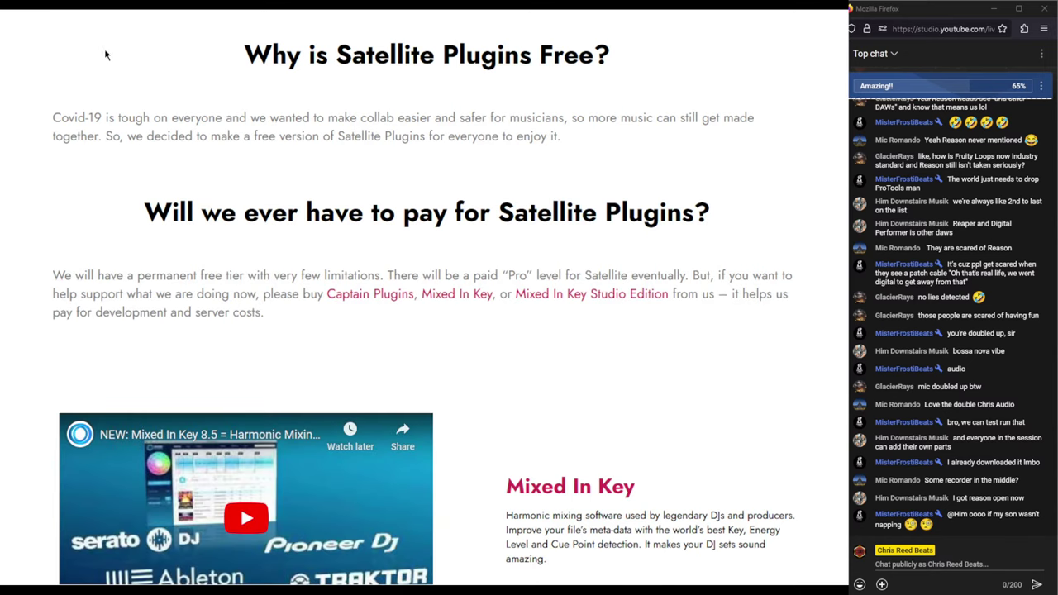
mouse_move(53, 135)
left_mouse_down()
mouse_move(121, 119)
mouse_move(43, 122)
left_mouse_up()
left_click(42, 121)
left_click_drag(582, 213, 13, 118)
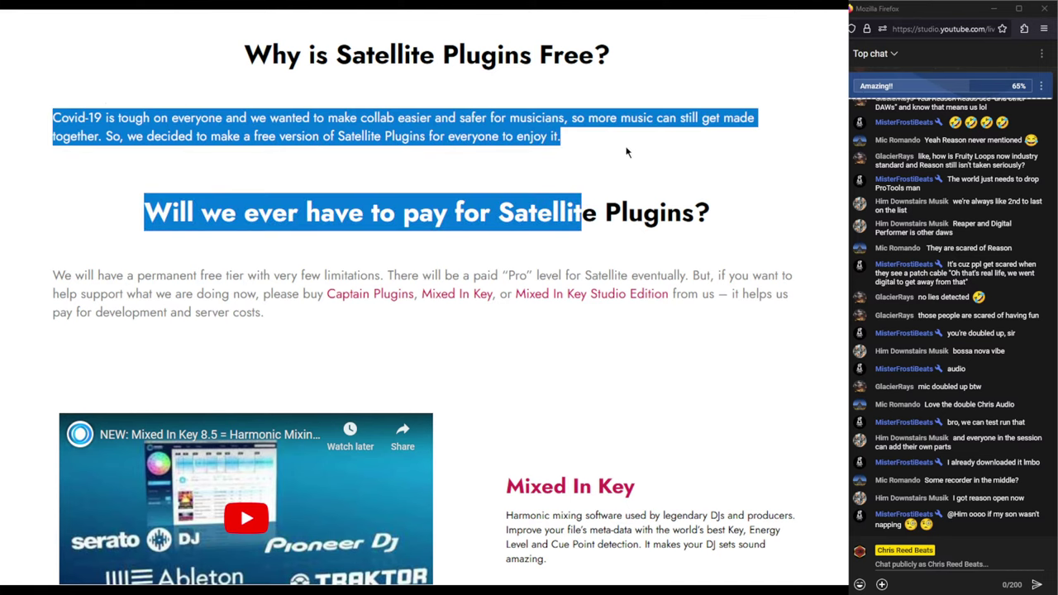
left_click_drag(576, 143, 53, 118)
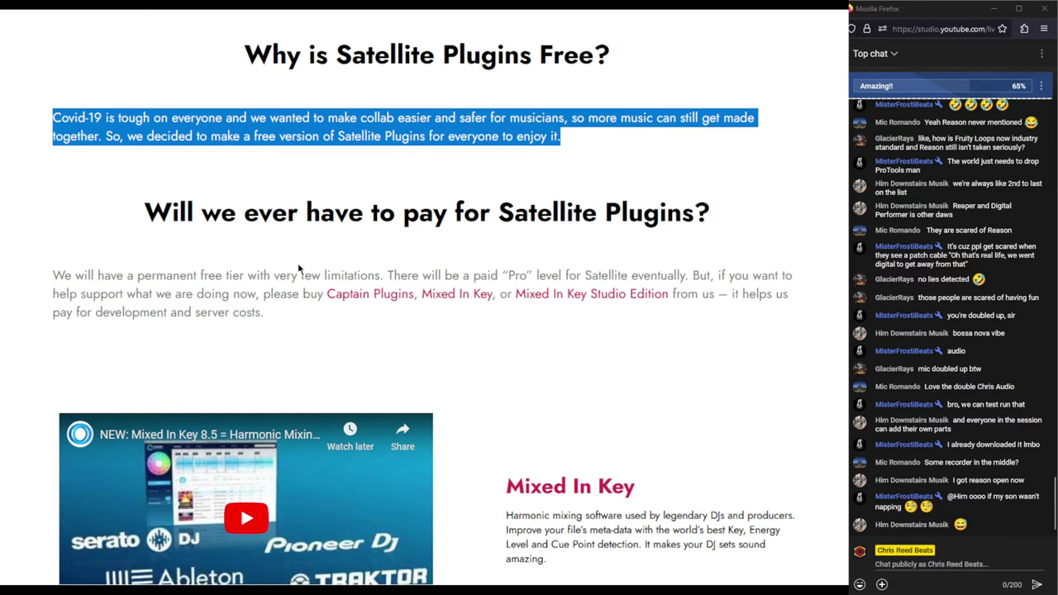
left_click(255, 237)
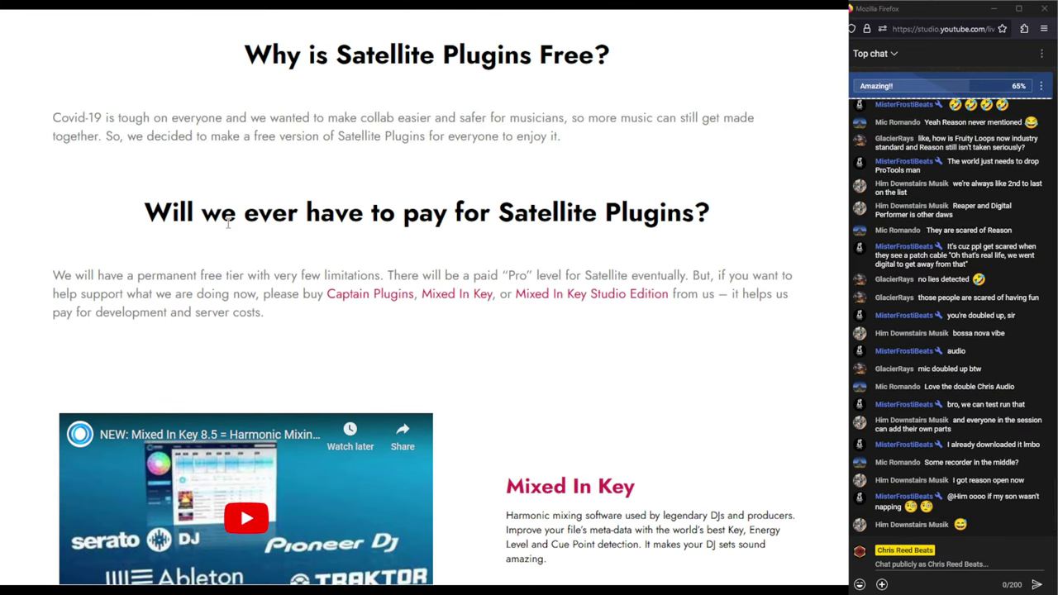
- Review the Mixed In Key, Captain Plugins and Mixed In Key Studio Edition sections down to the page footer
scroll(230, 225, "down", 2)
scroll(248, 239, "down", 5)
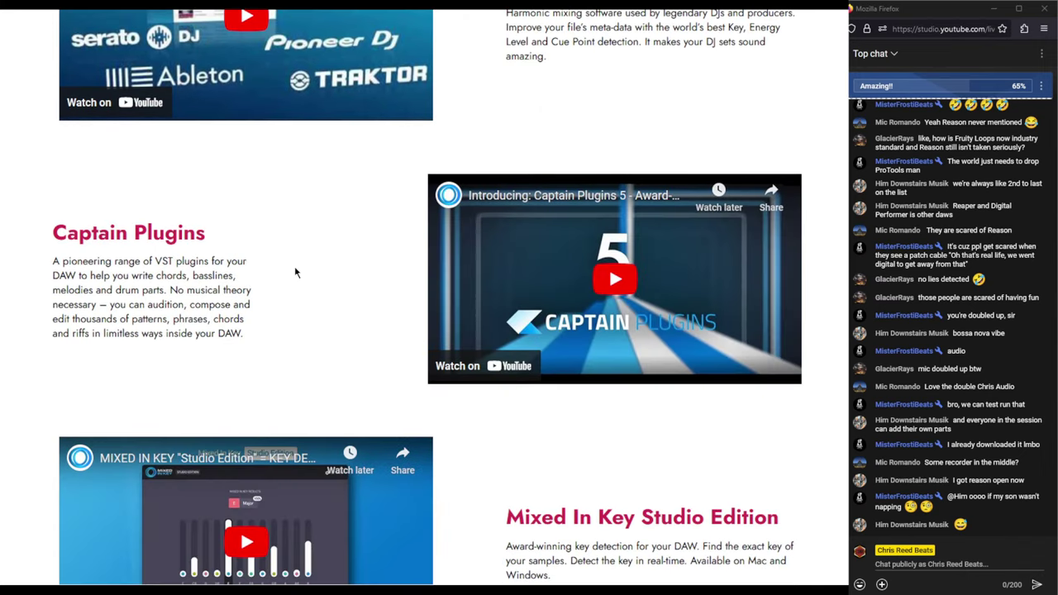
scroll(294, 266, "up", 5)
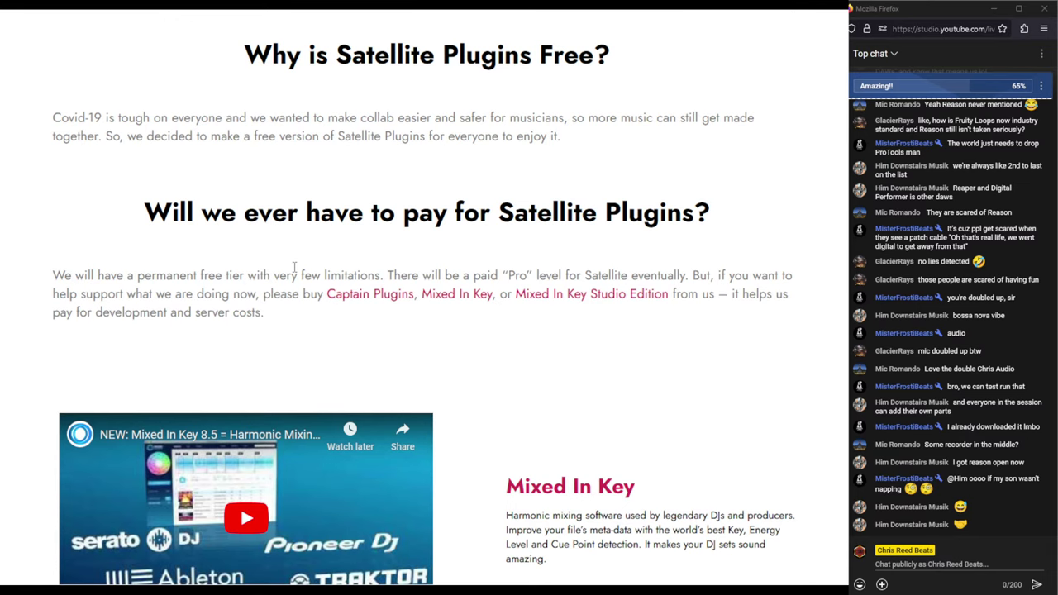
scroll(311, 218, "down", 12)
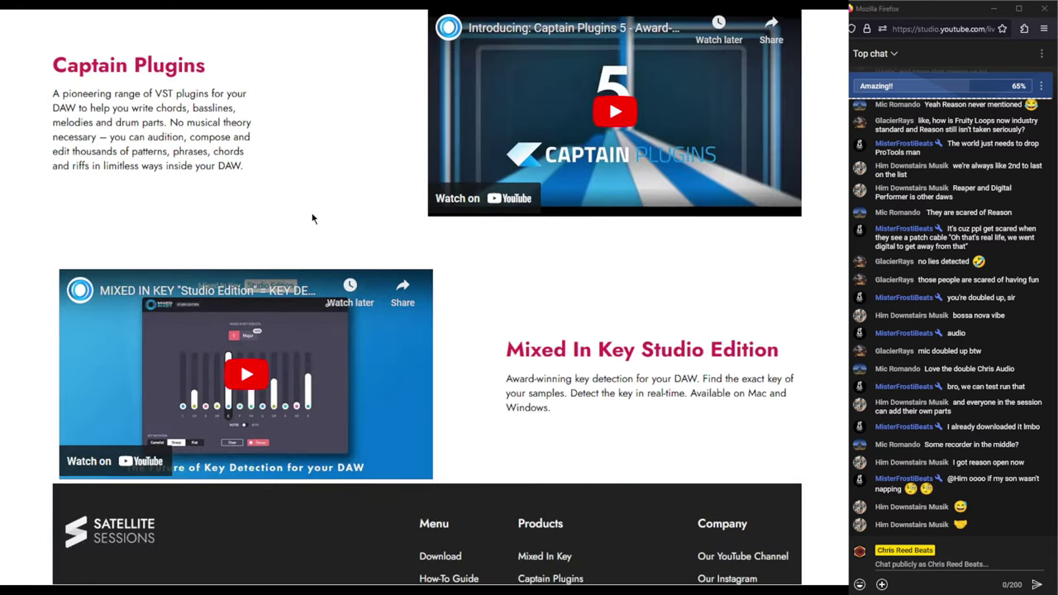
scroll(310, 215, "up", 4)
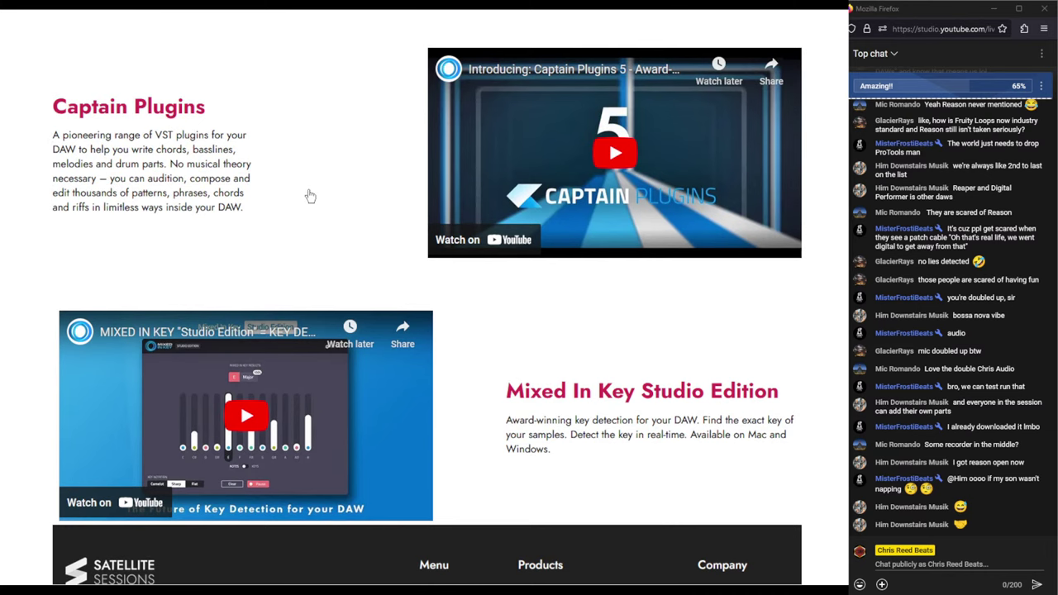
scroll(326, 147, "up", 7)
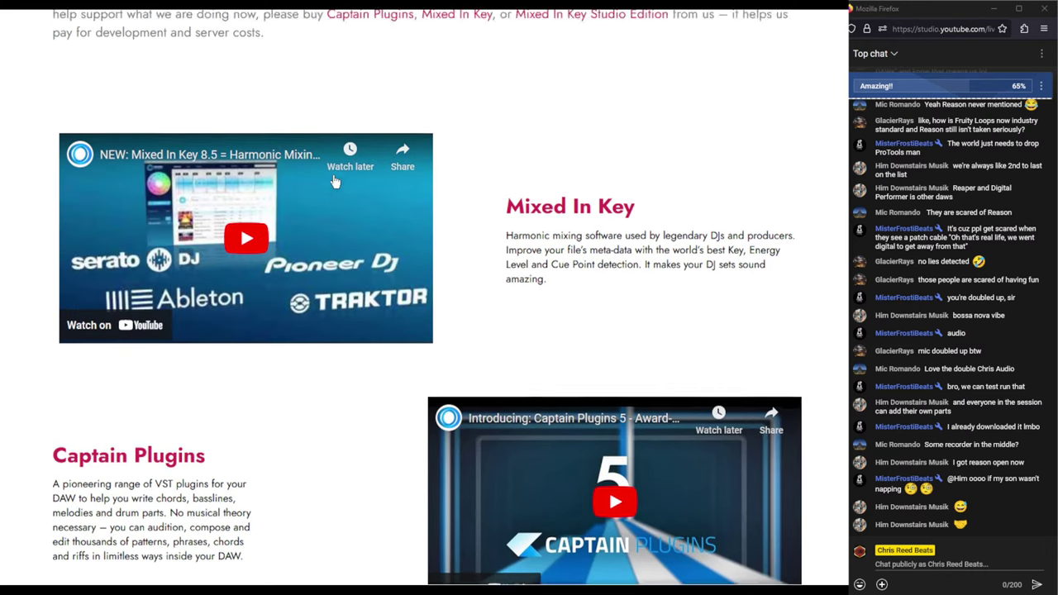
scroll(328, 175, "up", 1)
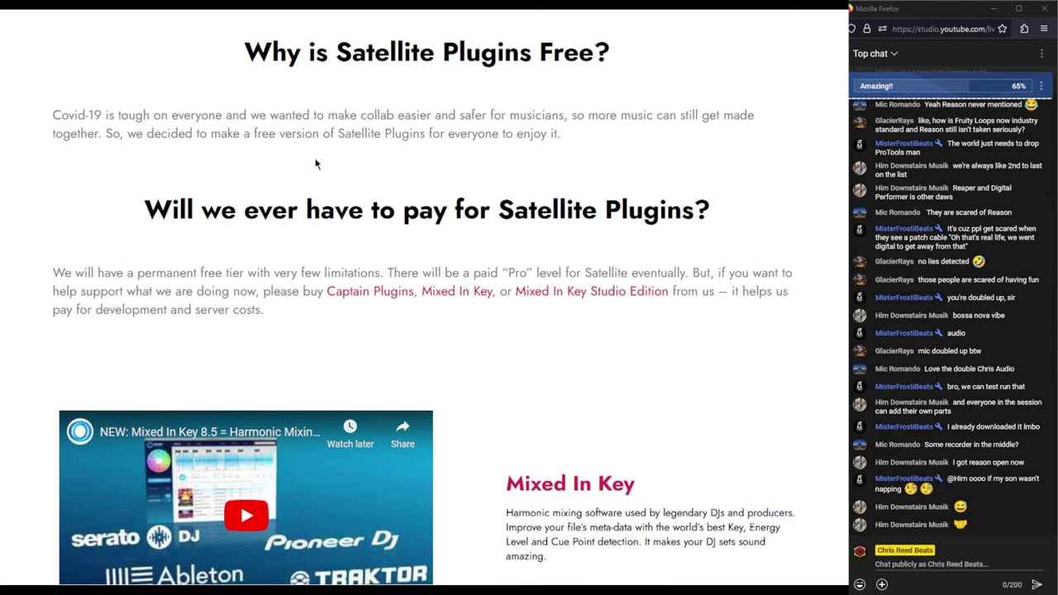
scroll(319, 165, "down", 13)
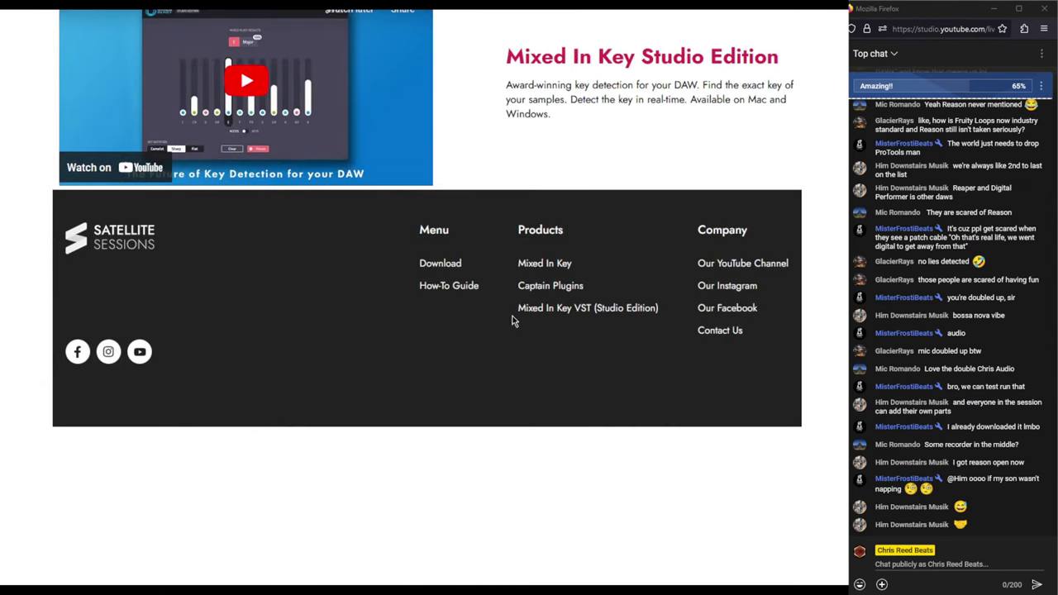
- Highlight and read the paragraph on whether Satellite Plugins will ever have to be paid for
scroll(241, 94, "up", 13)
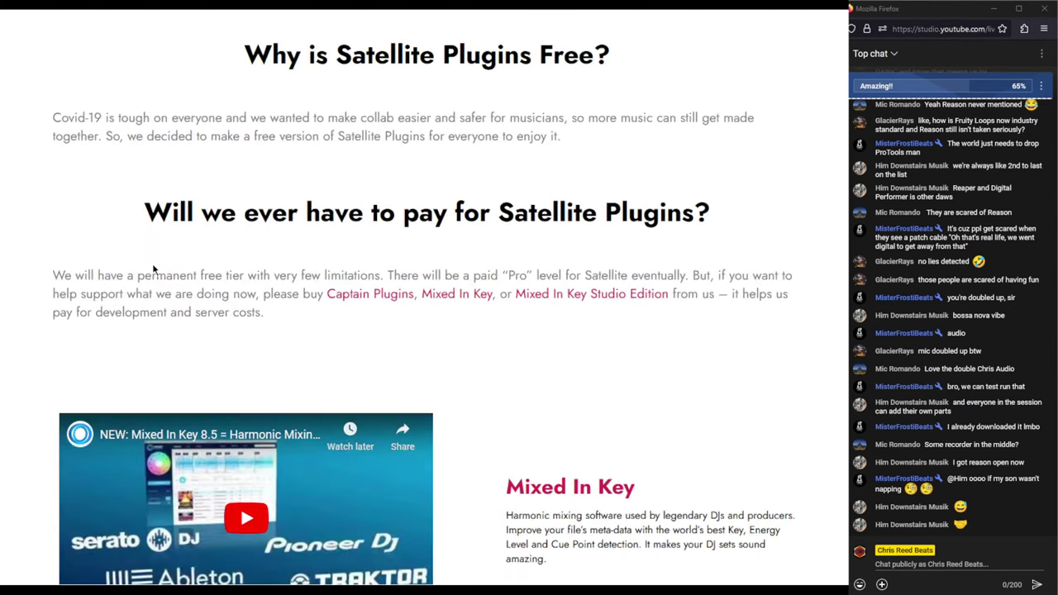
left_click_drag(50, 282, 246, 311)
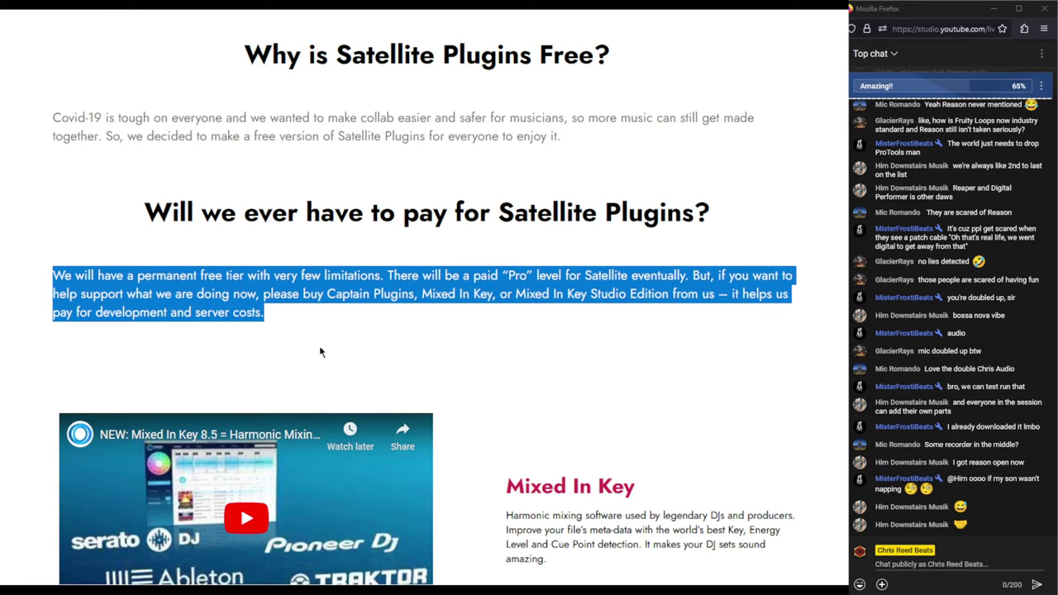
left_click(352, 335)
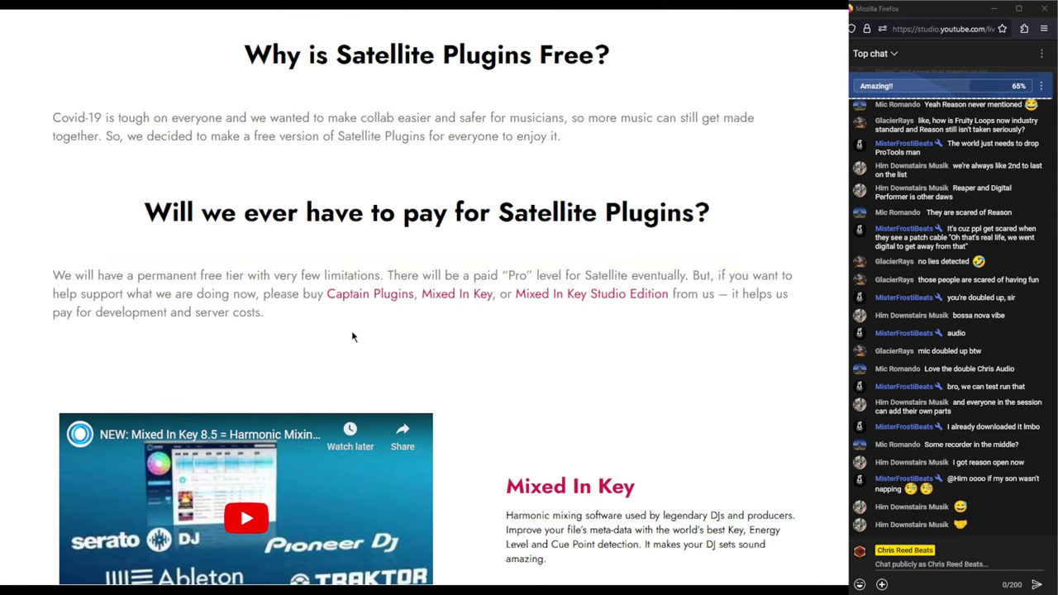
- Open the linked Captain Plugins page and skim down to its DAW compatibility and What's New sections
left_click(364, 298)
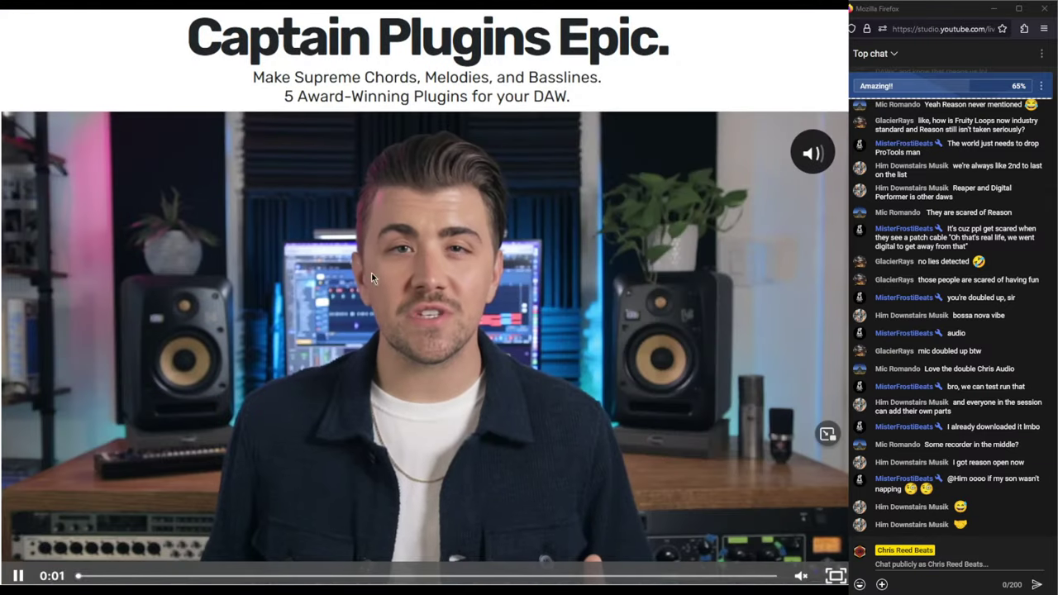
scroll(371, 278, "down", 15)
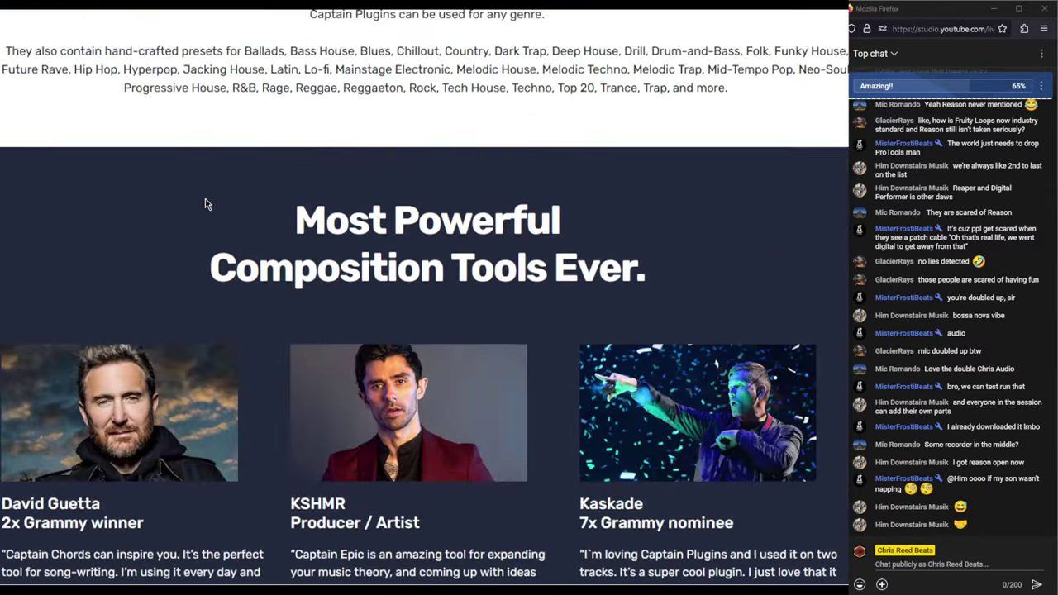
scroll(207, 205, "down", 20)
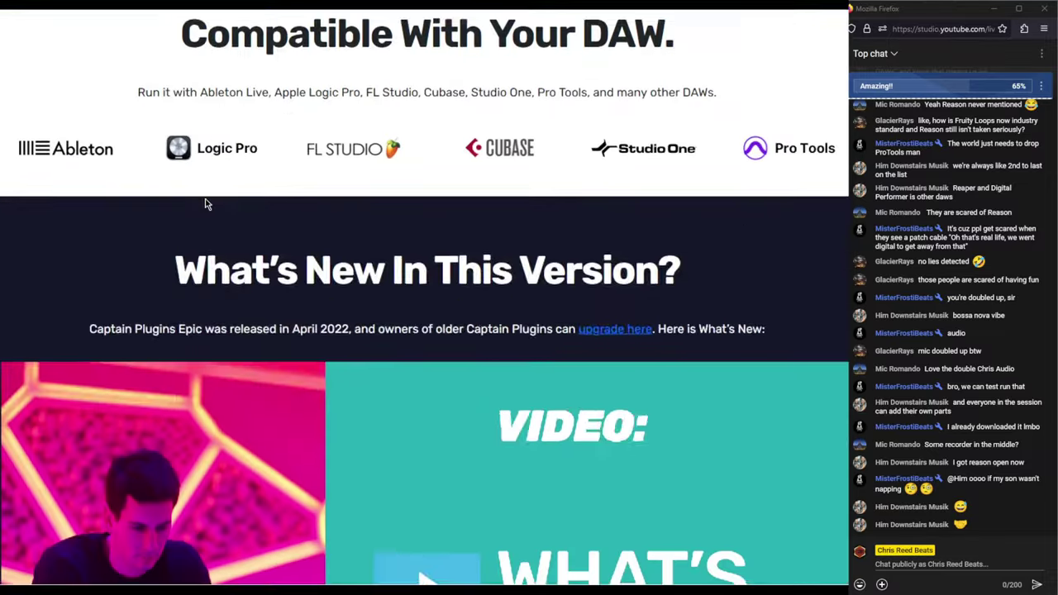
- Skim the Captain Plugins page to the Fastest Workflow section and sample the Captain Plugins Epic promo video at several points
scroll(168, 225, "down", 10)
middle_click(170, 250)
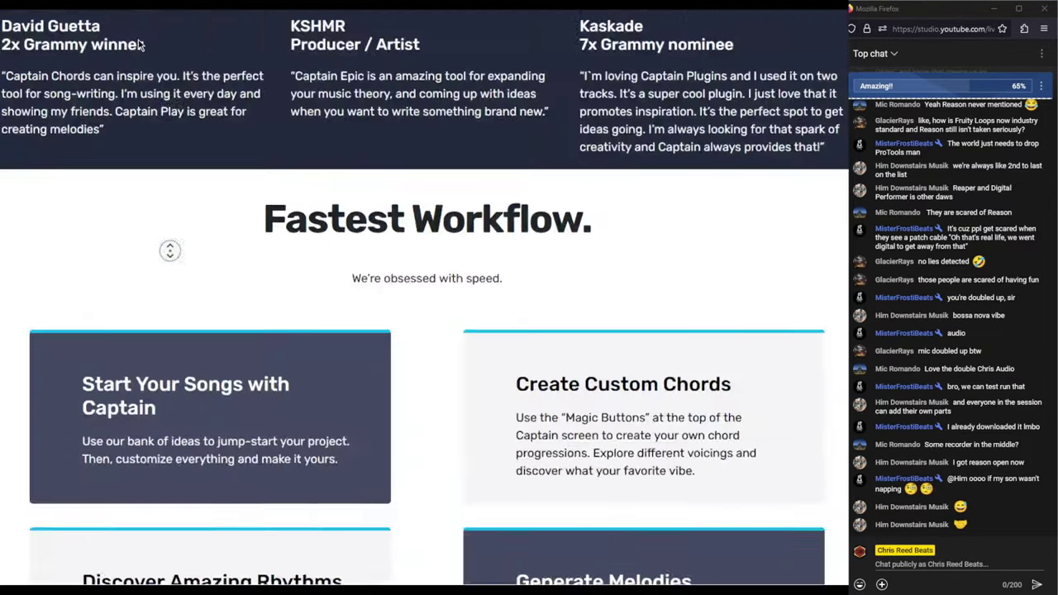
scroll(140, 46, "up", 15)
scroll(248, 330, "down", 1)
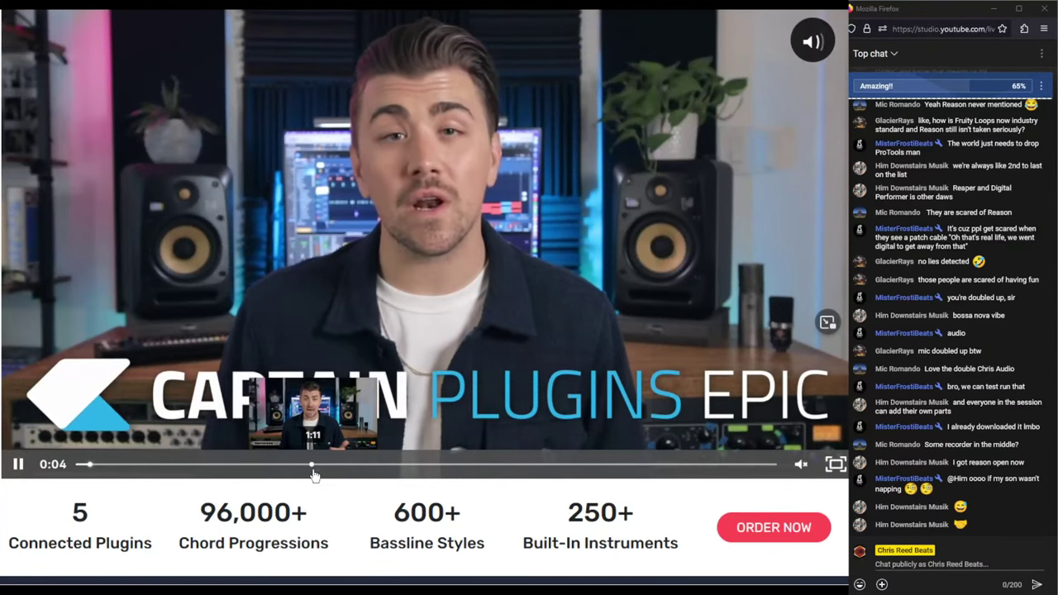
left_click(312, 474)
scroll(226, 500, "down", 1)
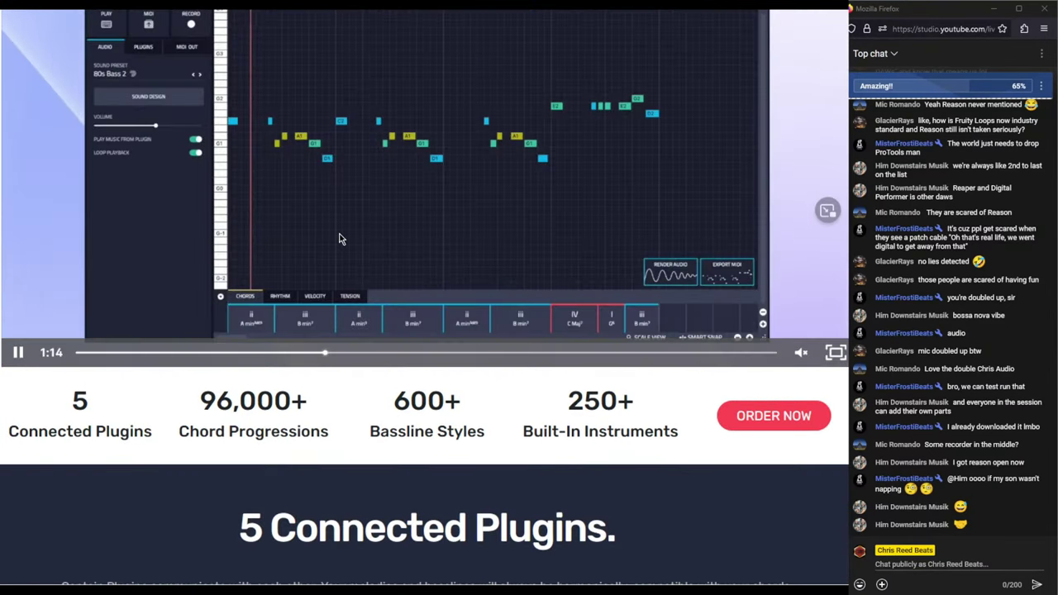
scroll(339, 239, "up", 1)
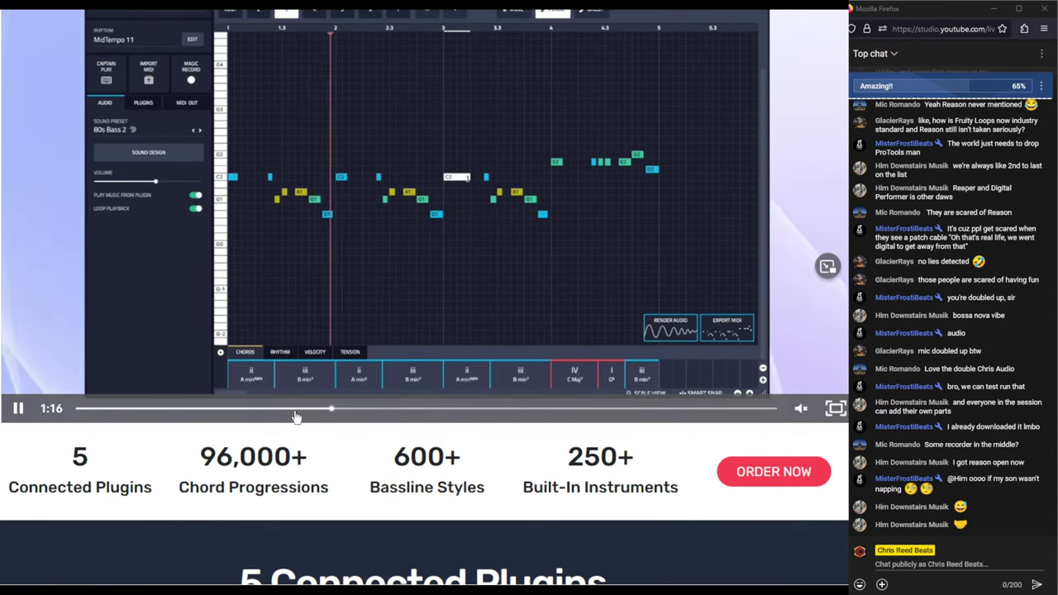
left_click(487, 408)
left_click(608, 408)
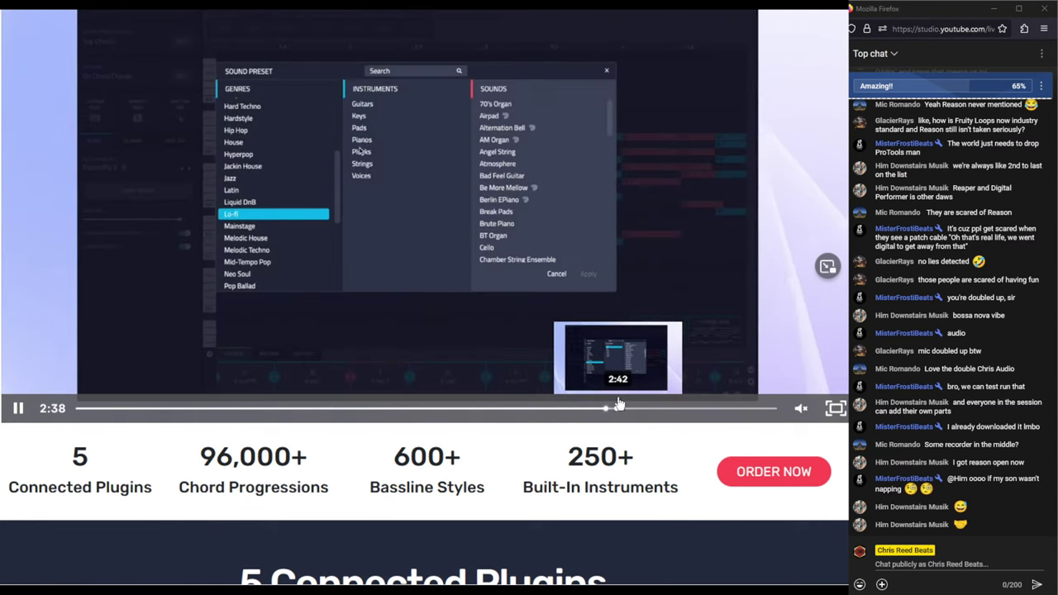
left_click(655, 408)
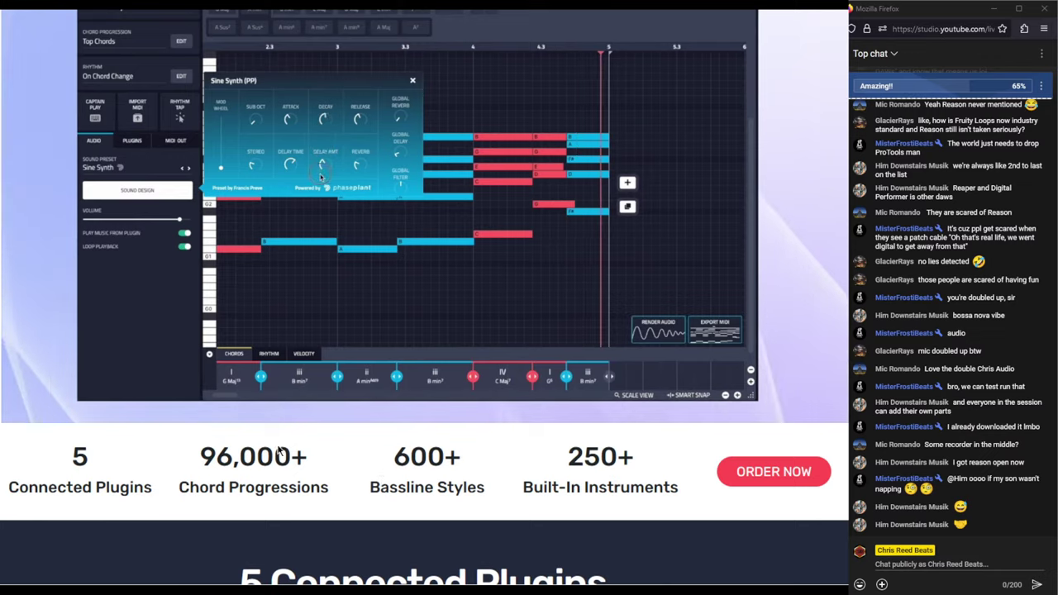
- Read the 5 Connected Plugins and Organized By Genre sections, and return to the Satellite Plugins page
scroll(273, 448, "down", 2)
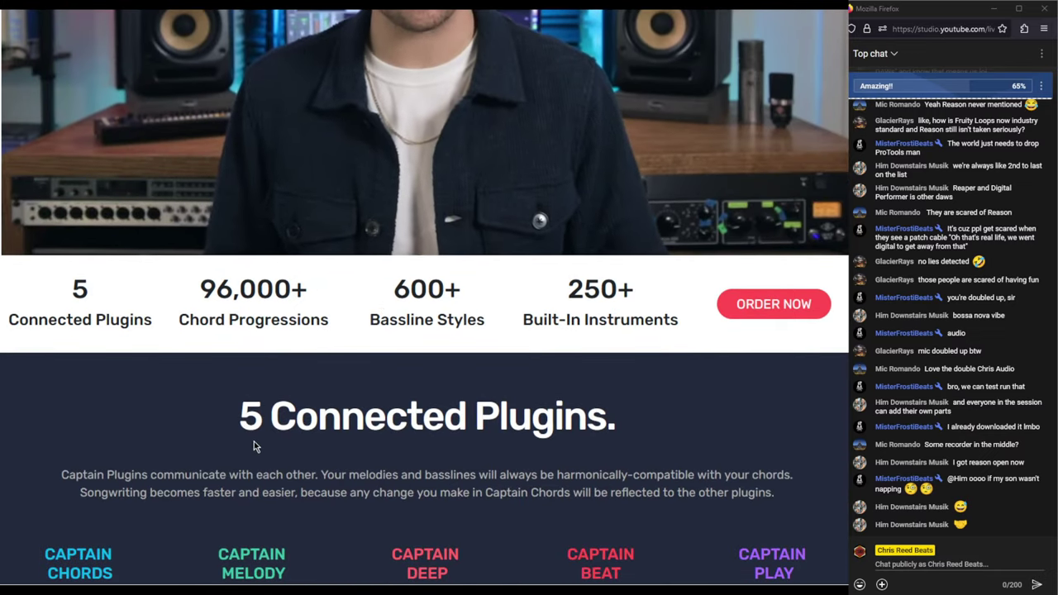
scroll(254, 445, "down", 5)
scroll(256, 441, "up", 5)
scroll(255, 443, "down", 3)
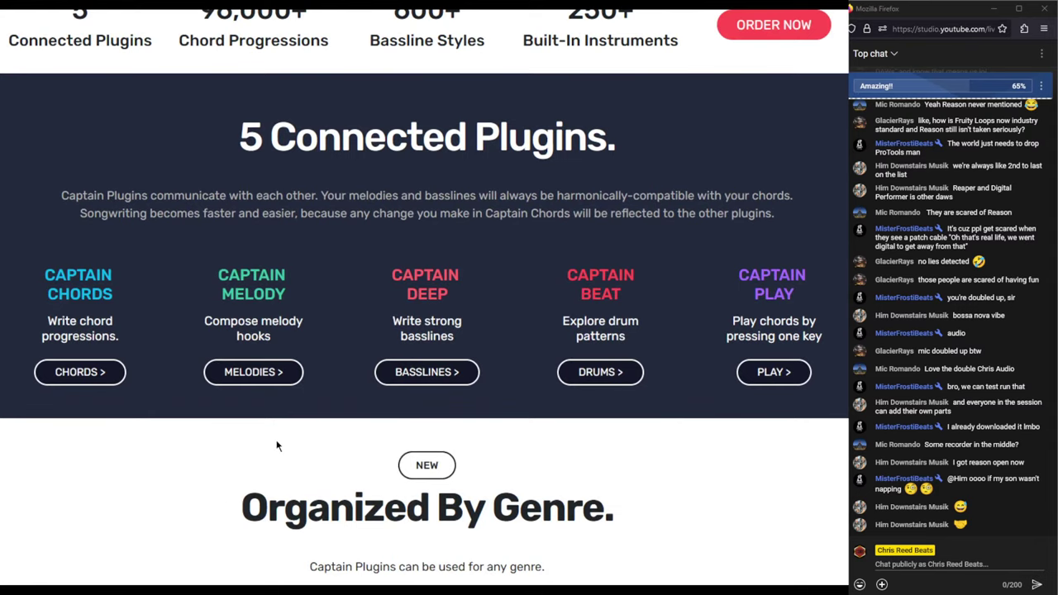
scroll(264, 395, "up", 1)
scroll(265, 395, "down", 5)
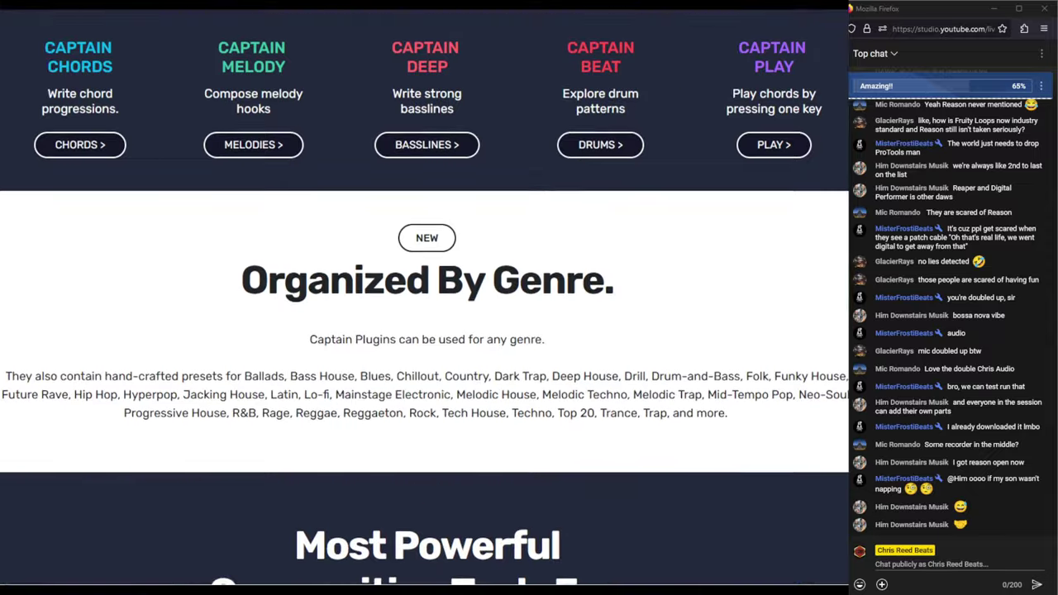
scroll(264, 395, "up", 15)
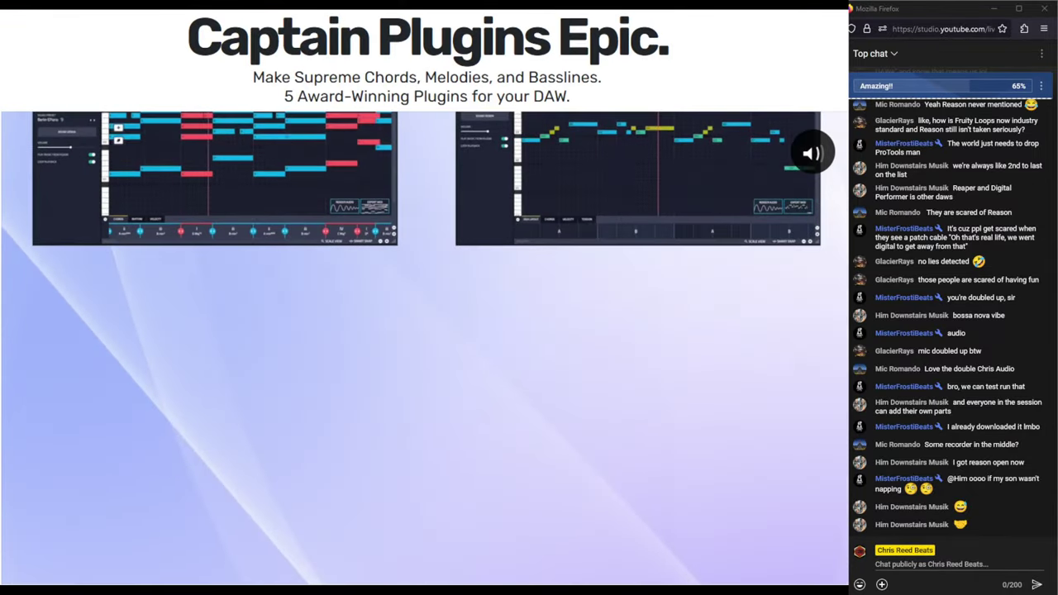
scroll(425, 347, "down", 10)
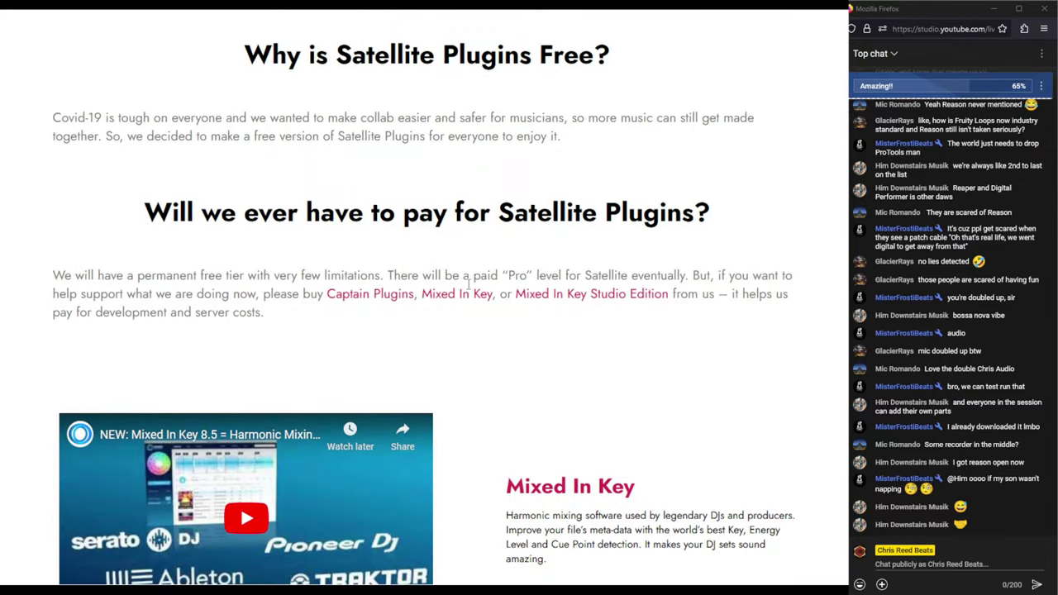
- Open the linked Mixed In Key Studio Edition page, skim its features and reviews, and close it
left_click(564, 295)
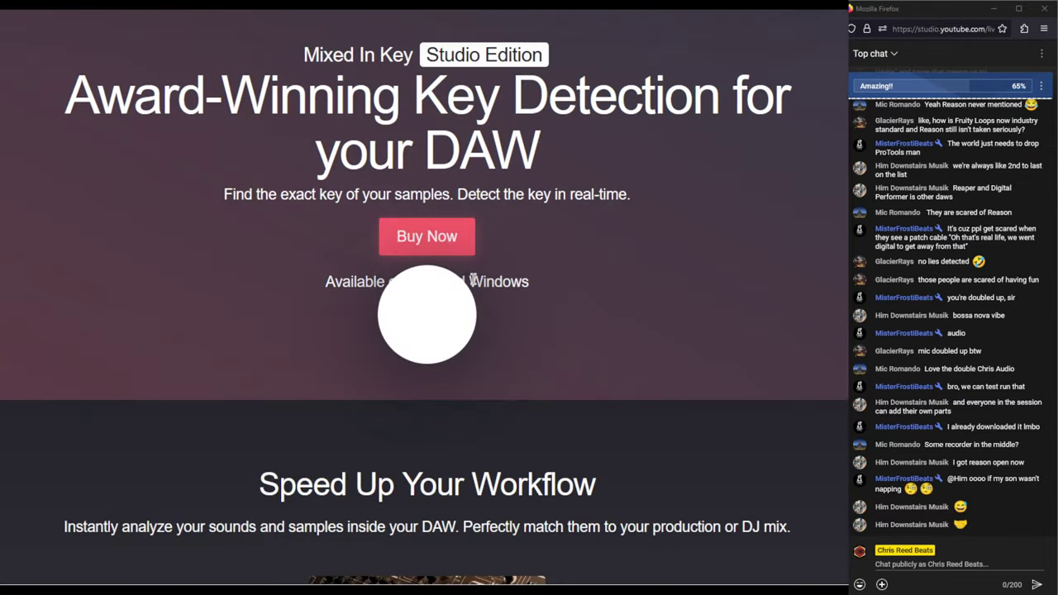
scroll(490, 307, "down", 15)
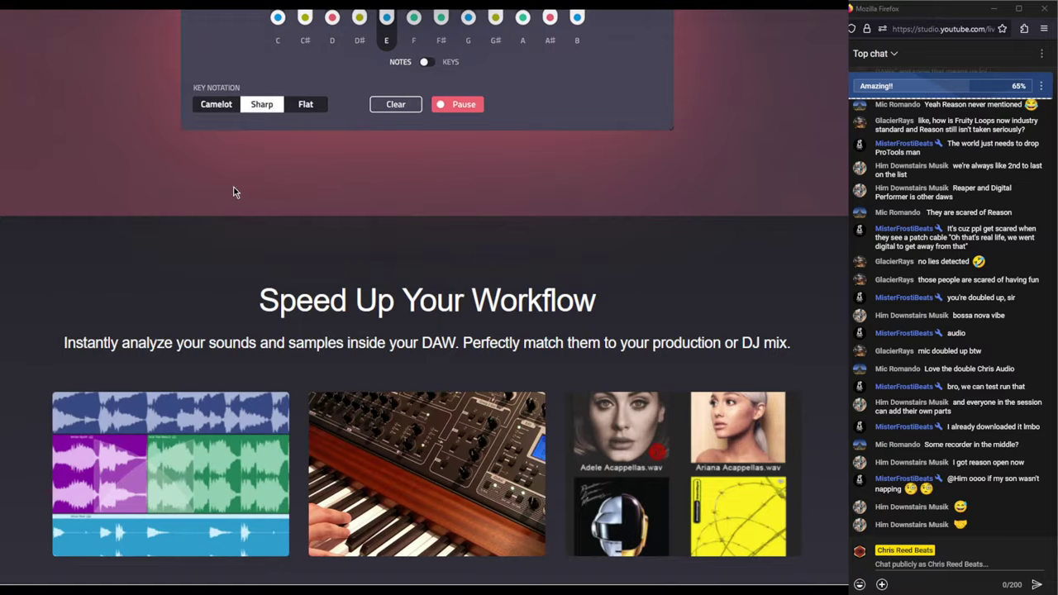
scroll(233, 192, "down", 15)
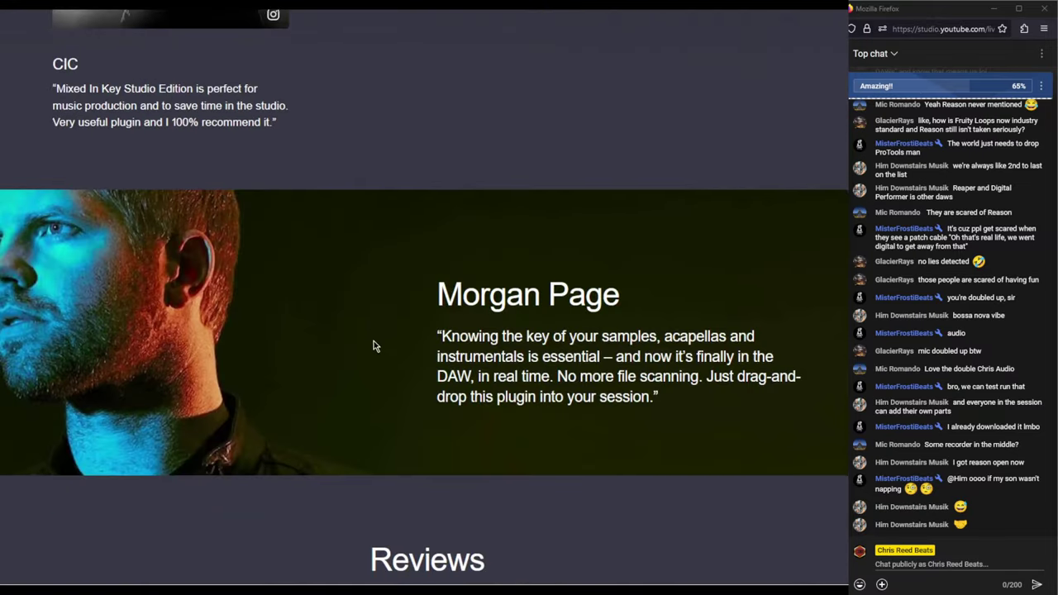
scroll(373, 349, "down", 15)
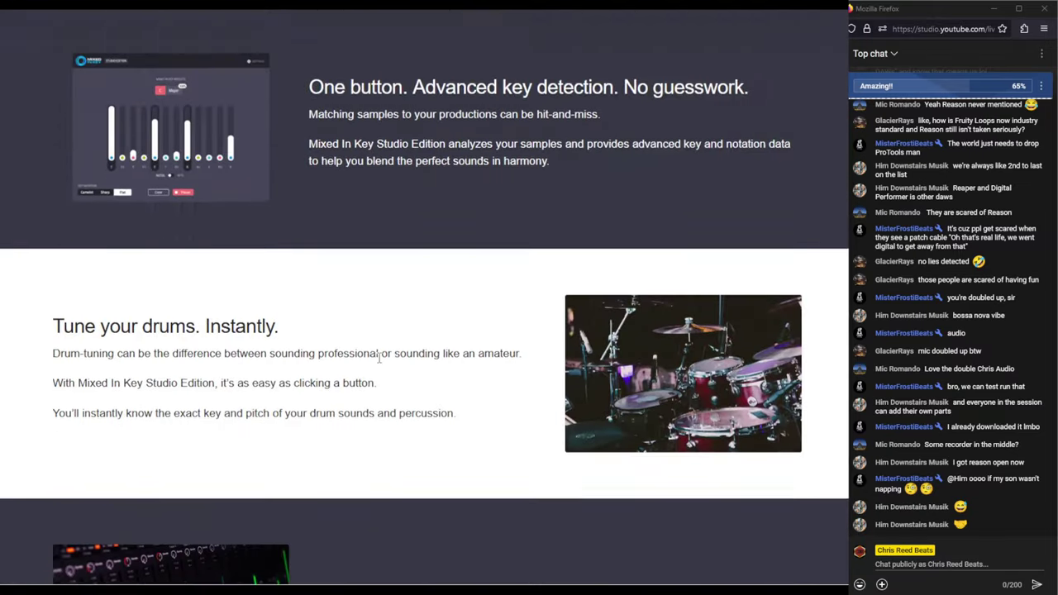
scroll(322, 155, "up", 15)
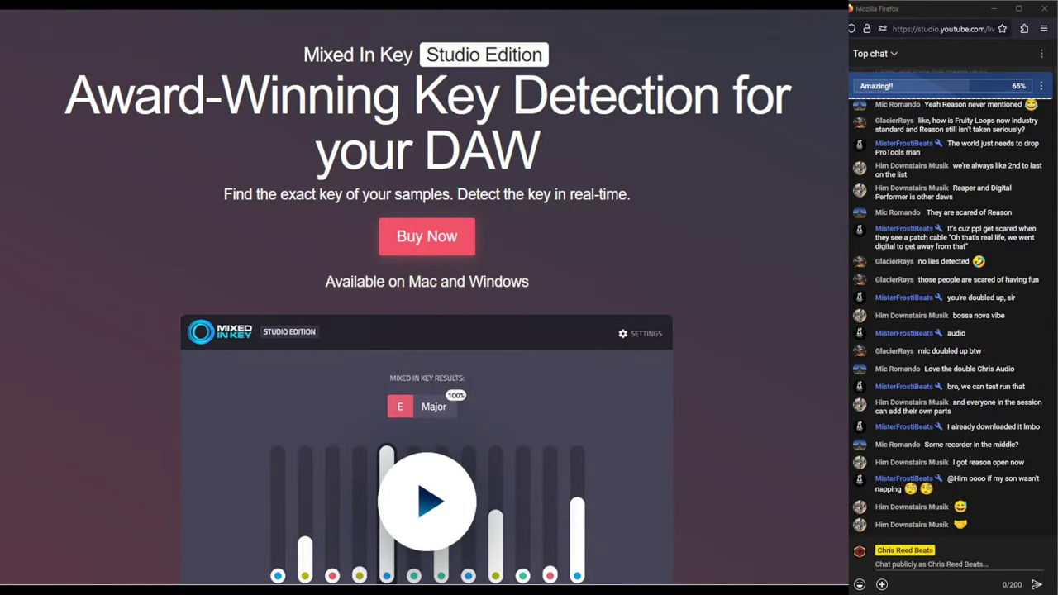
key("ctrl+w")
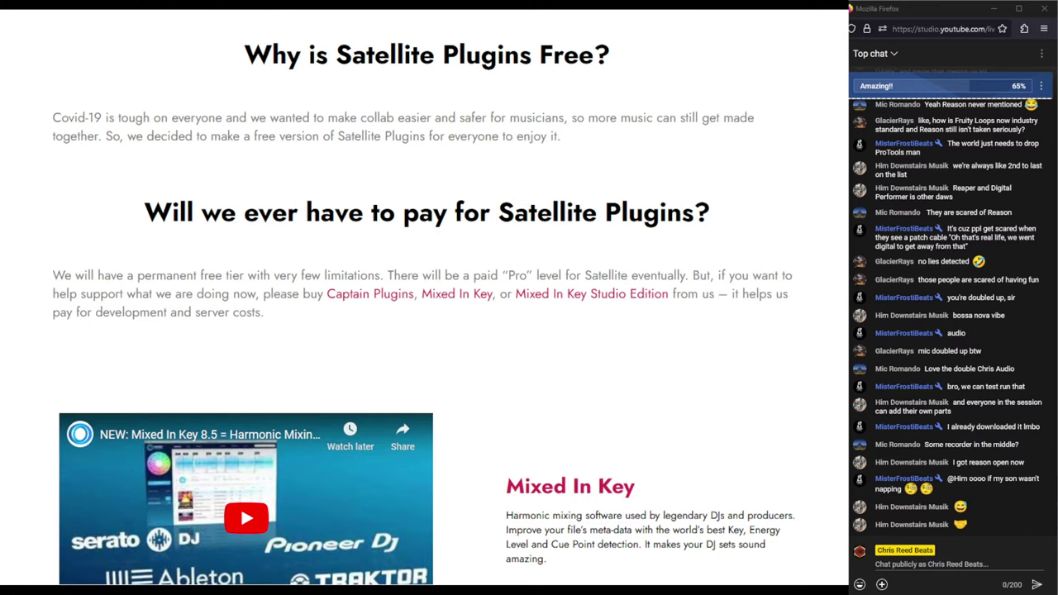
- Switch to Stream Deck and open the sound effects store from the Play Audio key's settings
mouse_move(548, 583)
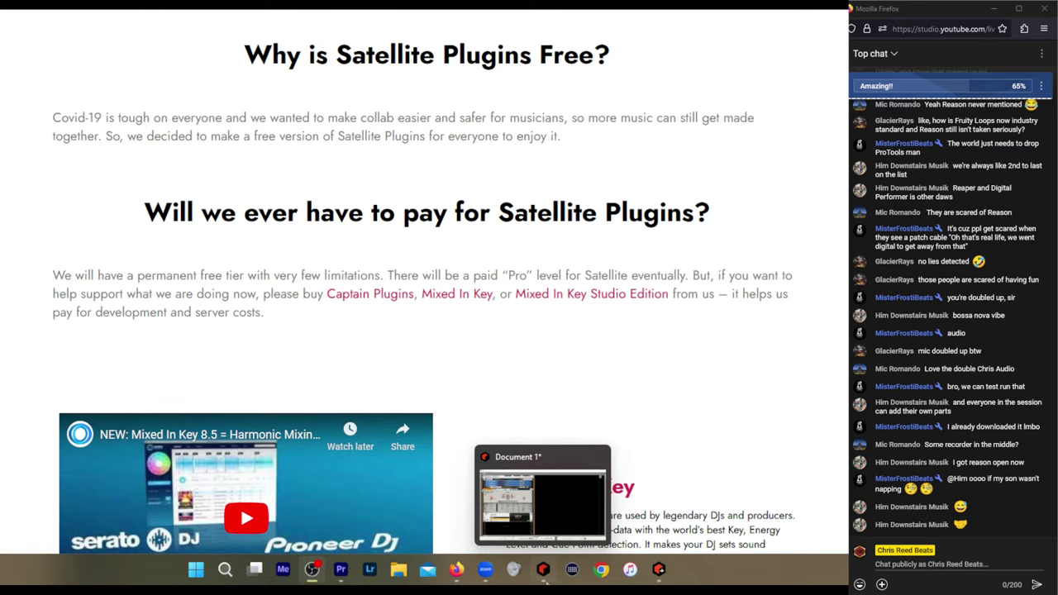
left_click(572, 570)
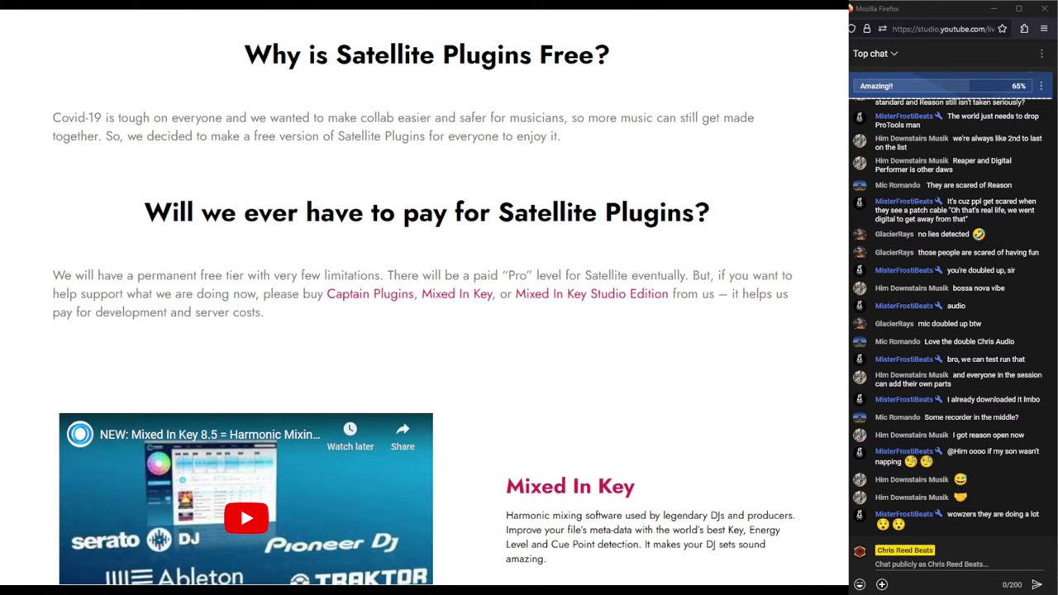
key("alt+Tab")
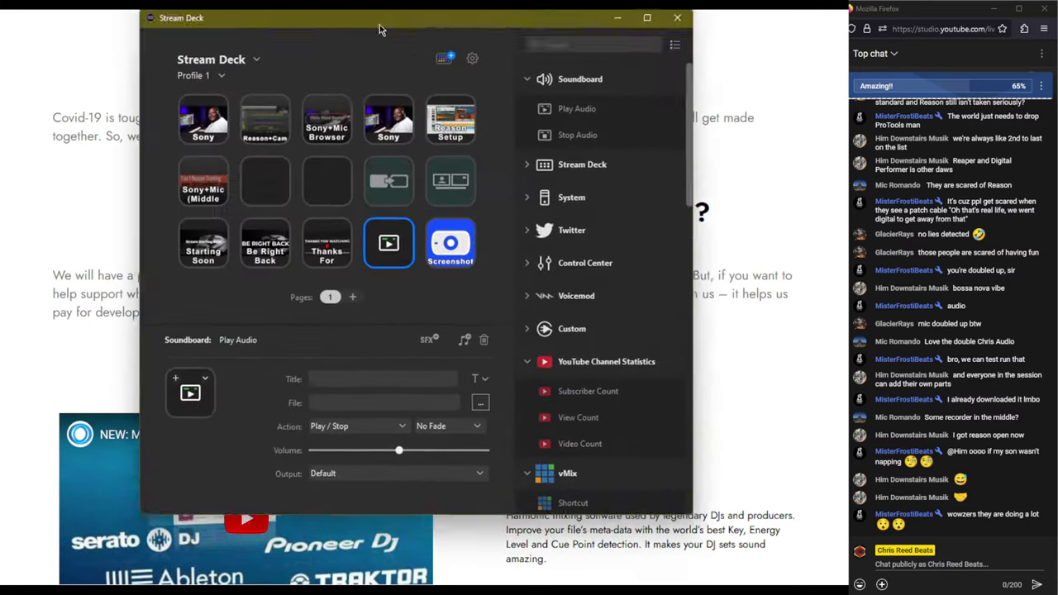
left_click(422, 299)
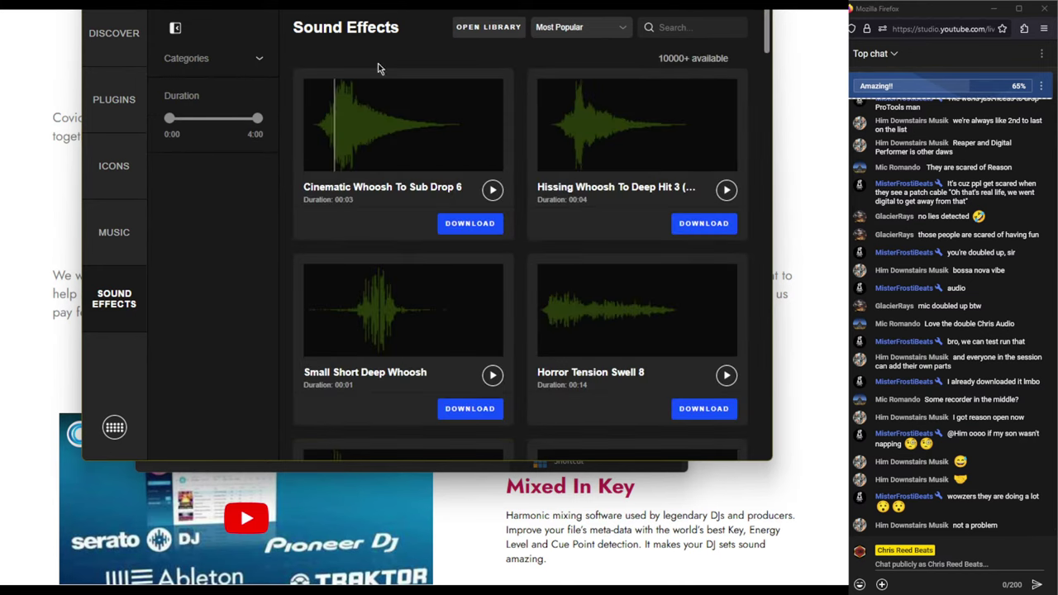
- Search the sound effects store for "clap"
left_click(668, 29)
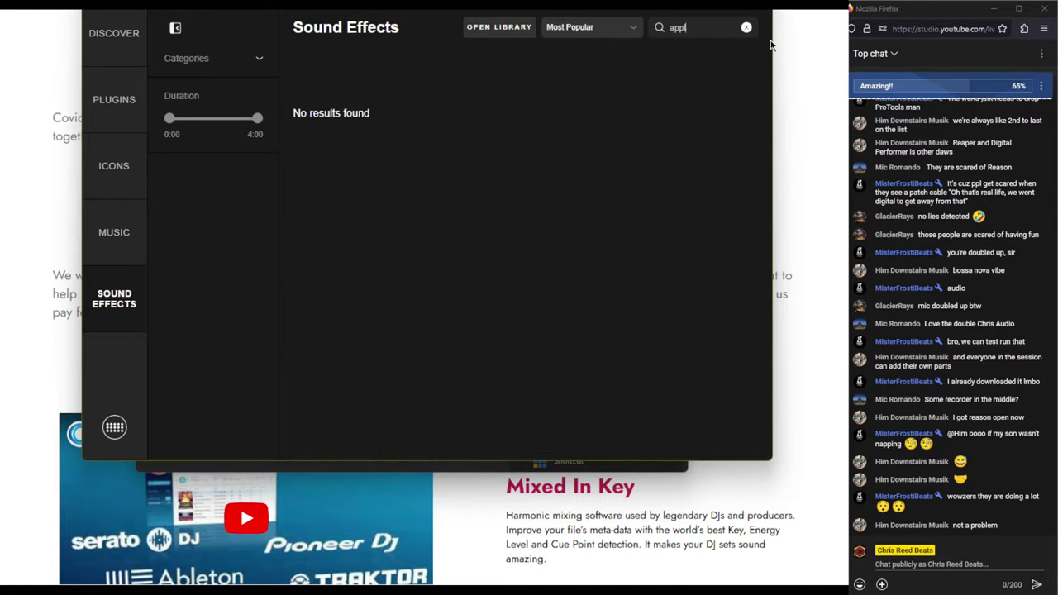
type("a")
key("BackSpace")
key("BackSpace")
type("clap")
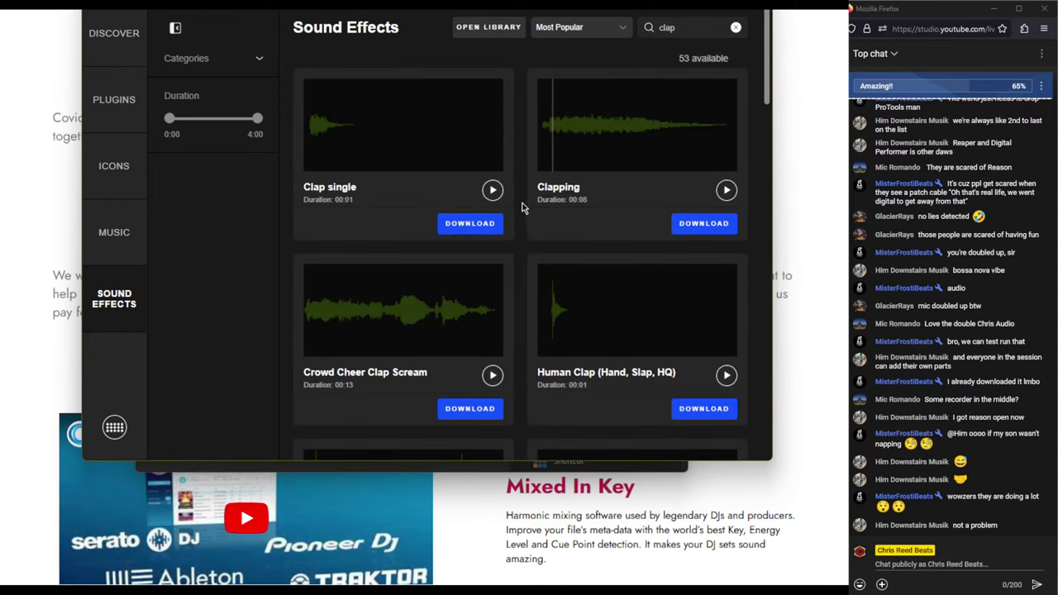
- Preview the 8-second Clapping sound effect and return to the Play Audio key's settings
left_click(725, 190)
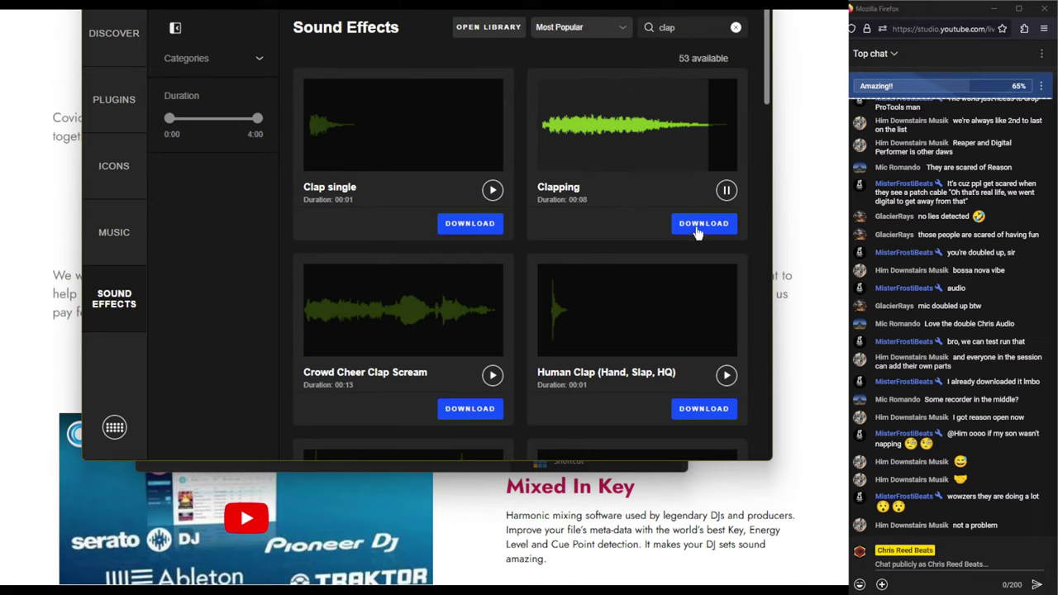
left_click(727, 192)
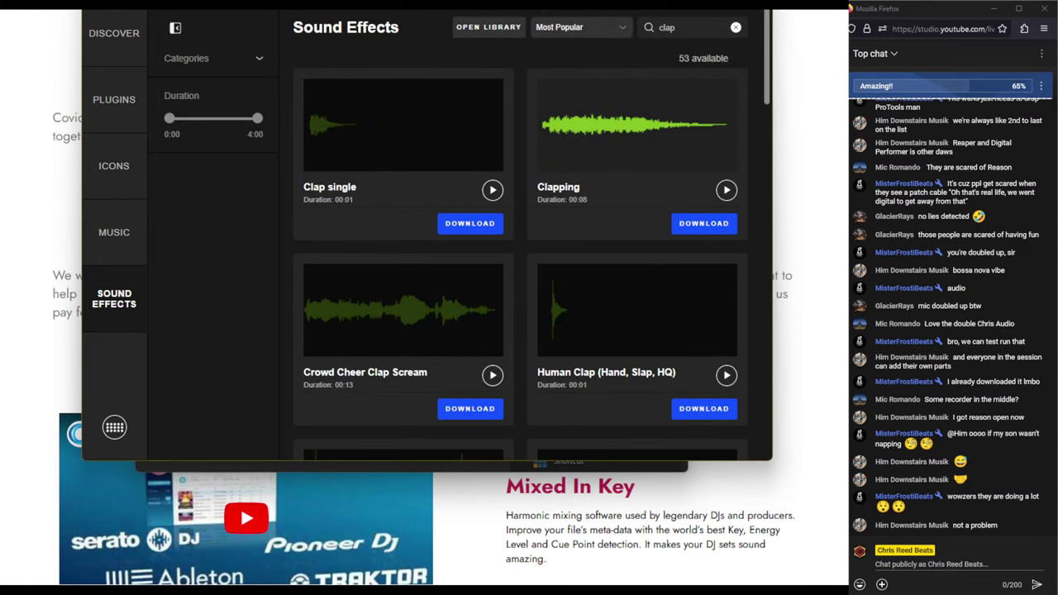
key("Escape")
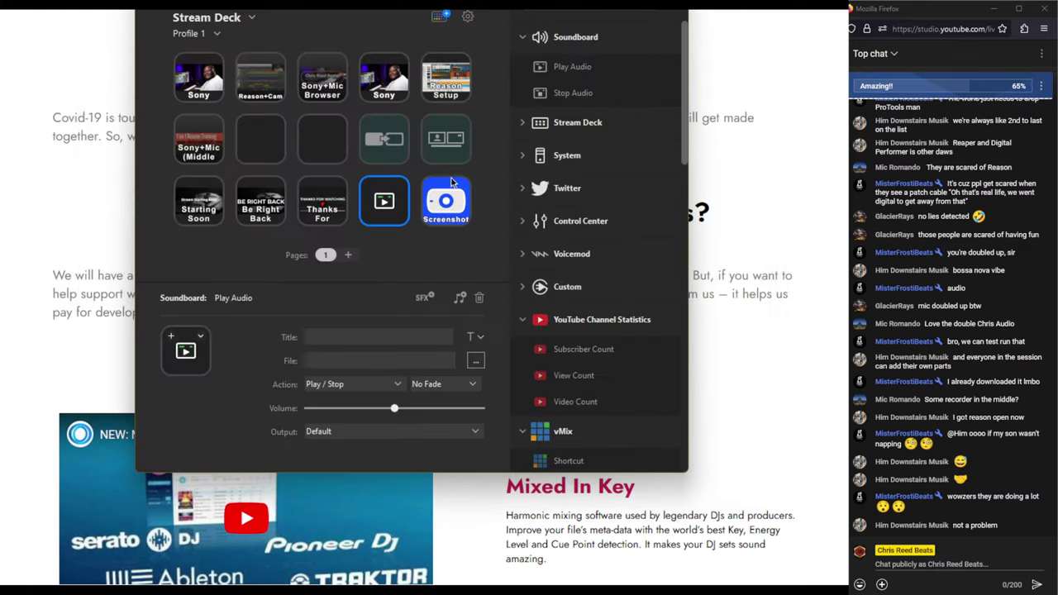
- Open the audio file selection for the Play Audio key and look through the folders on the 500GB H: drive
left_click(475, 360)
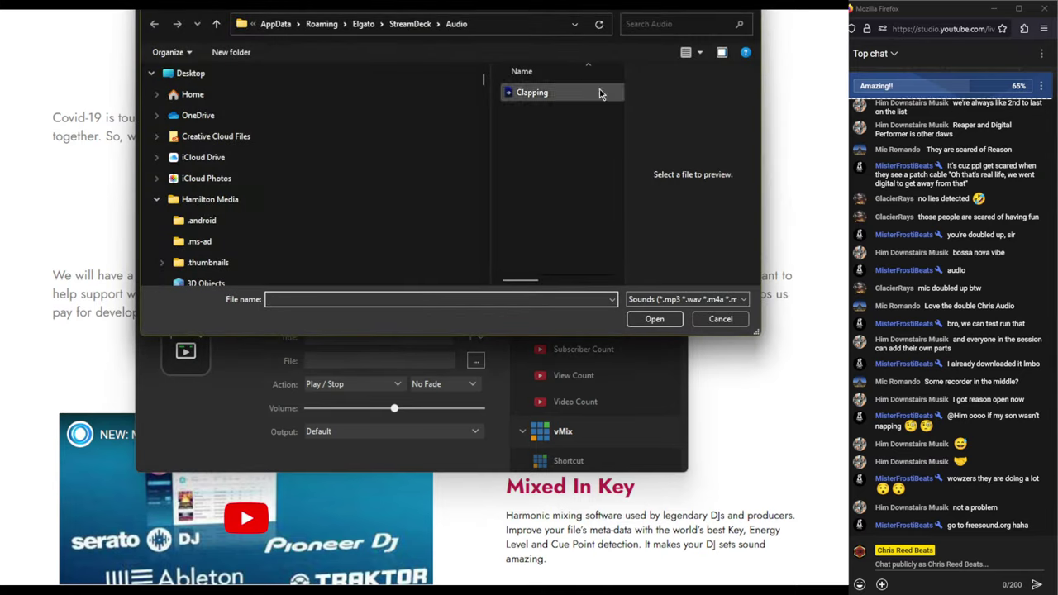
scroll(233, 177, "down", 12)
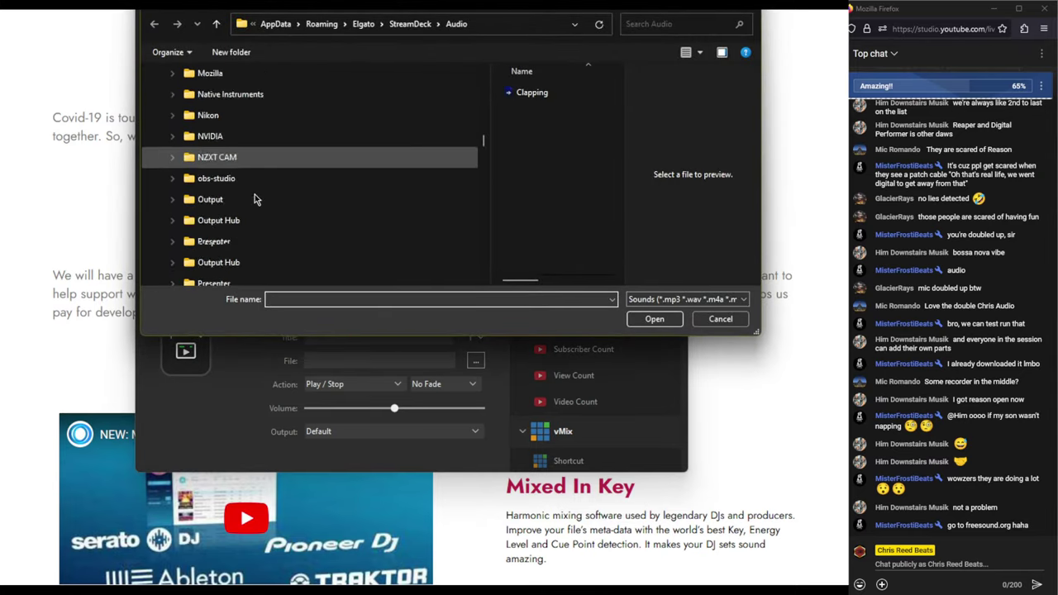
scroll(255, 194, "down", 4)
left_click_drag(484, 159, 486, 242)
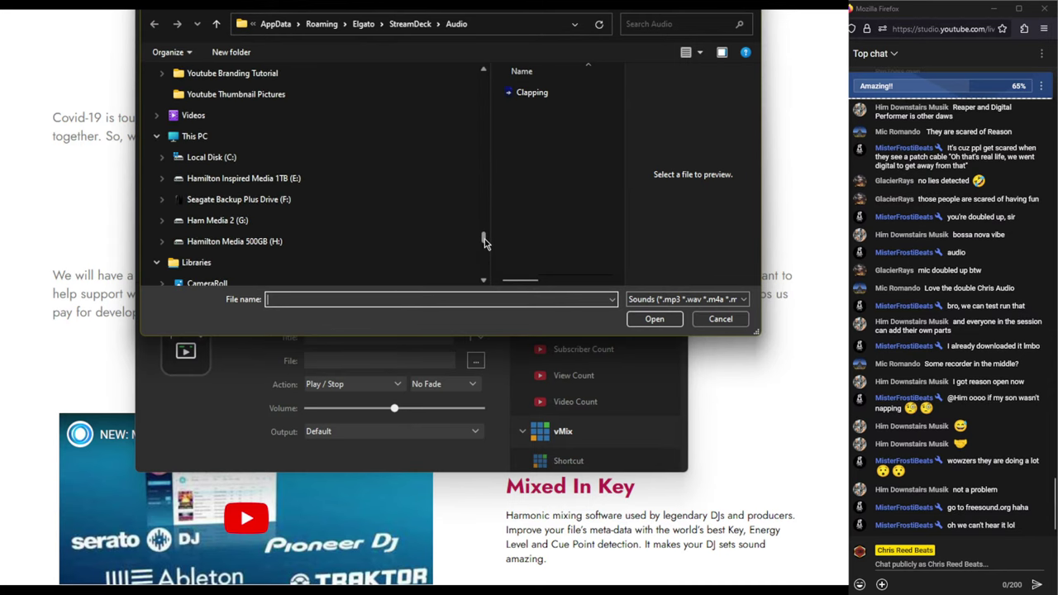
scroll(484, 237, "down", 2)
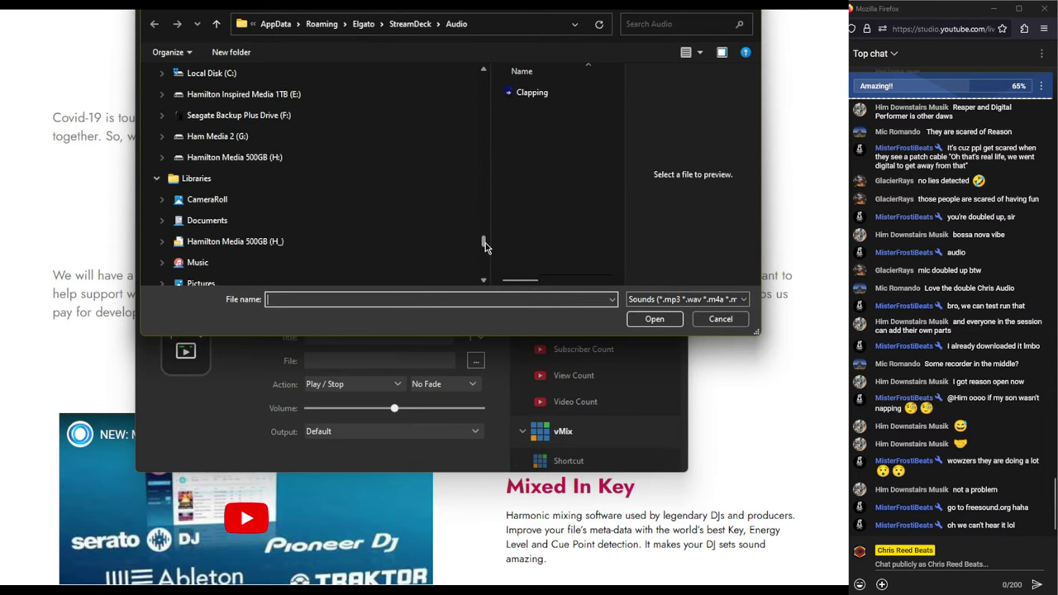
left_click(258, 166)
scroll(545, 166, "down", 5)
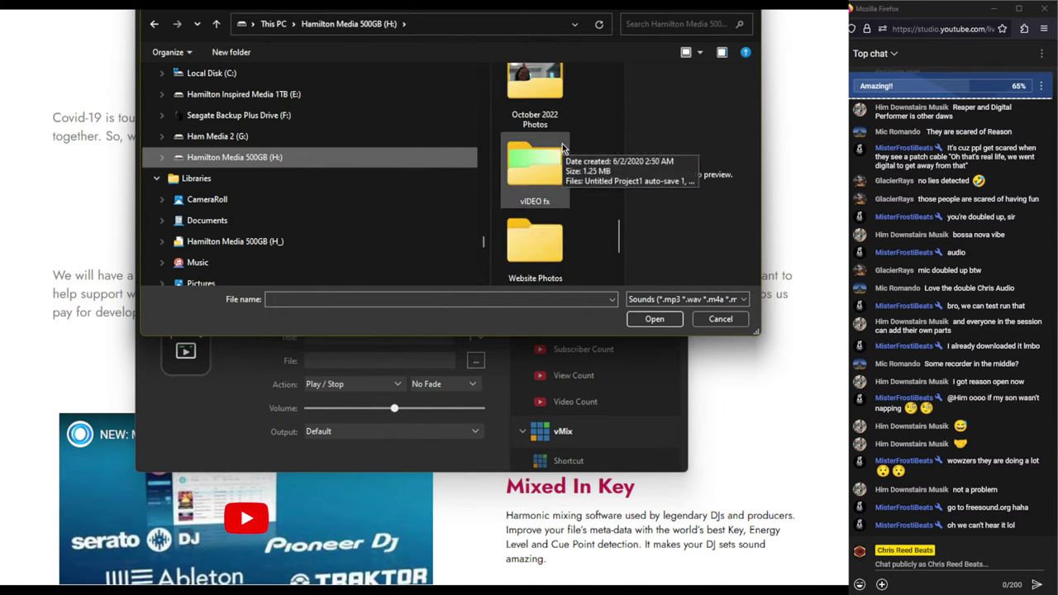
scroll(562, 147, "down", 1)
scroll(561, 149, "up", 6)
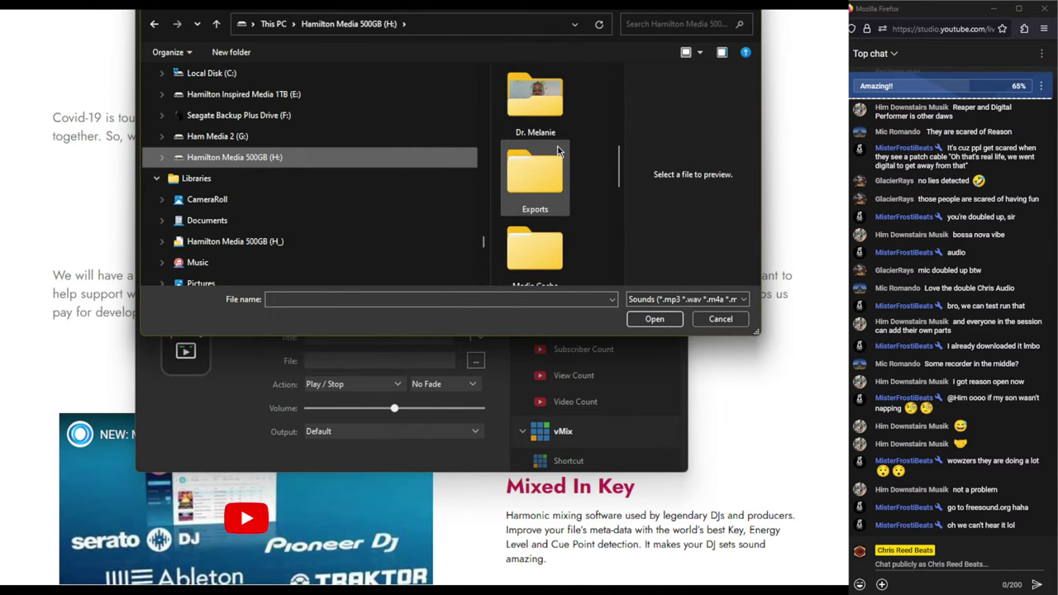
scroll(558, 151, "up", 5)
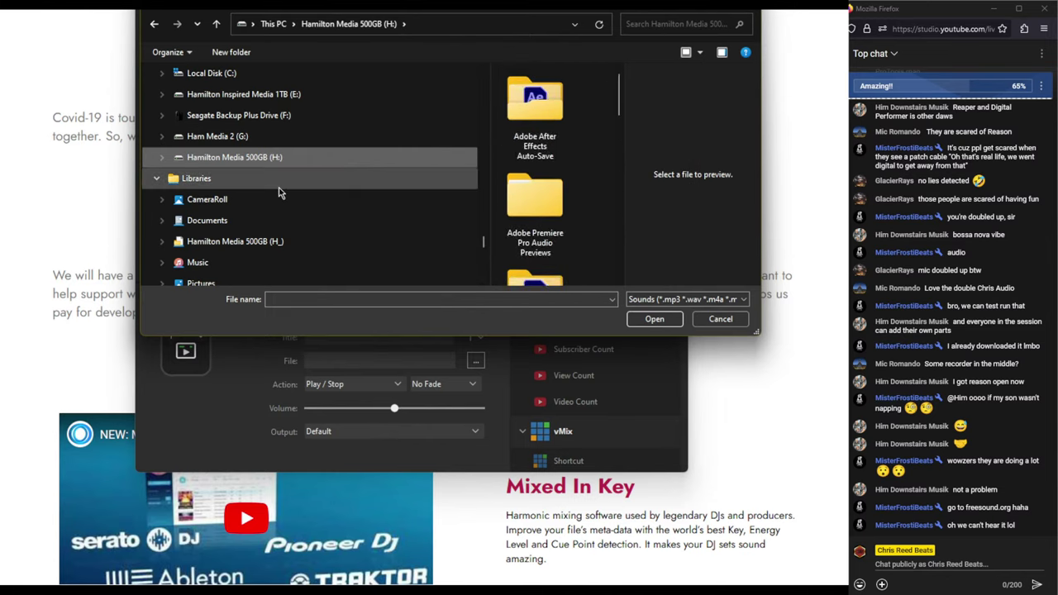
- Browse the folders on the 1TB E: drive for an applause sound file
scroll(265, 195, "down", 3)
scroll(248, 198, "up", 4)
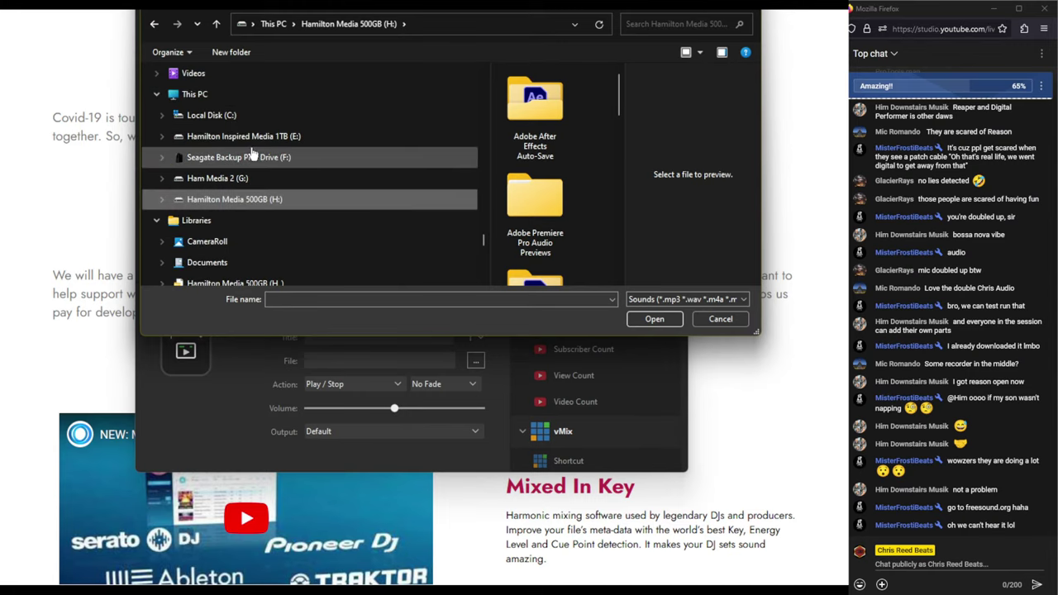
left_click(248, 138)
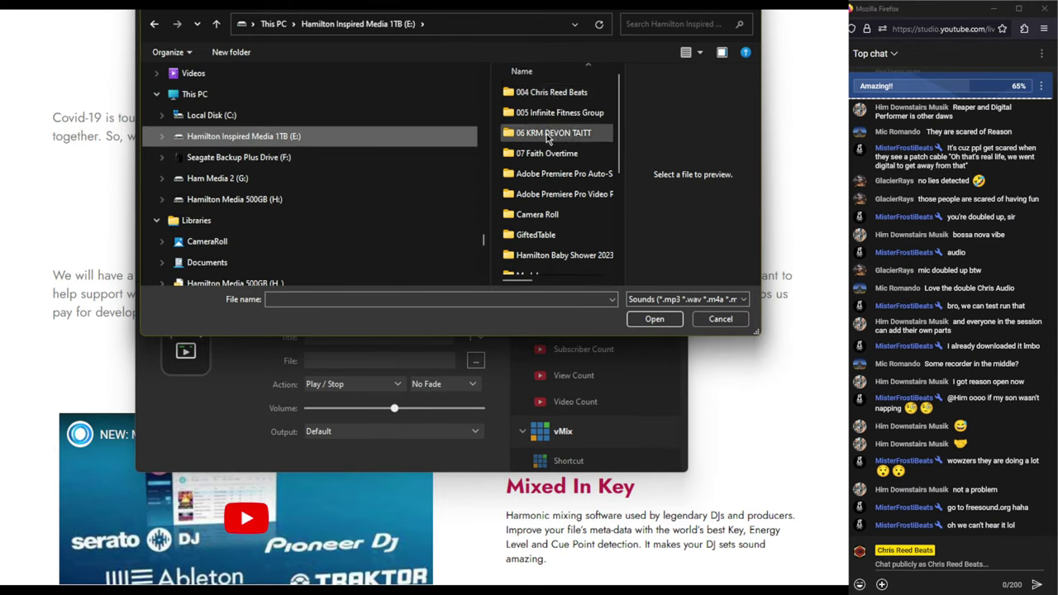
scroll(547, 139, "down", 3)
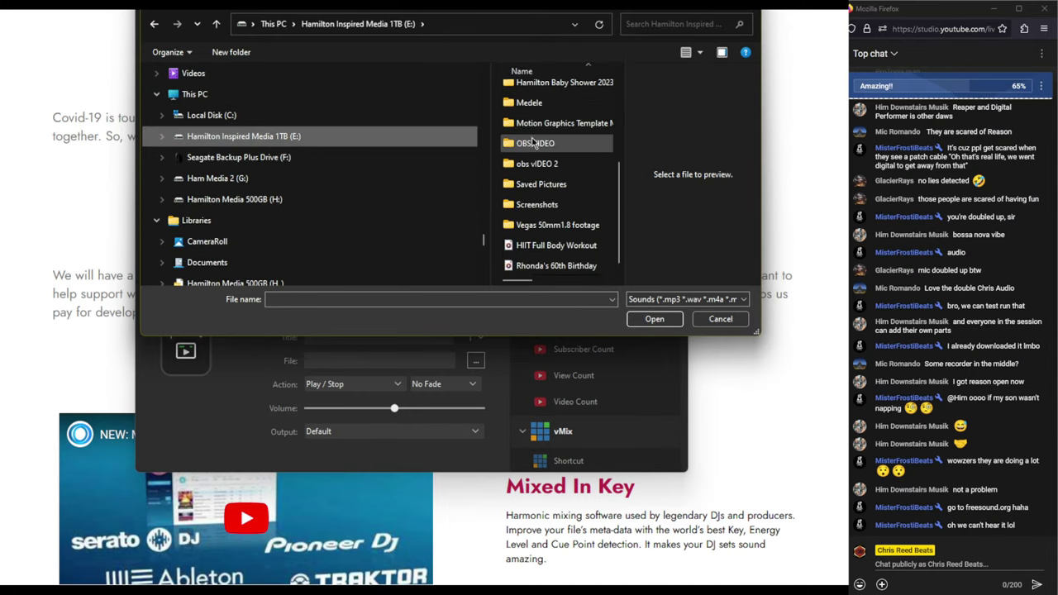
- Open the 00 Music Production folder on the Ham Media 2 (G:) drive
left_click(241, 180)
scroll(322, 196, "down", 1)
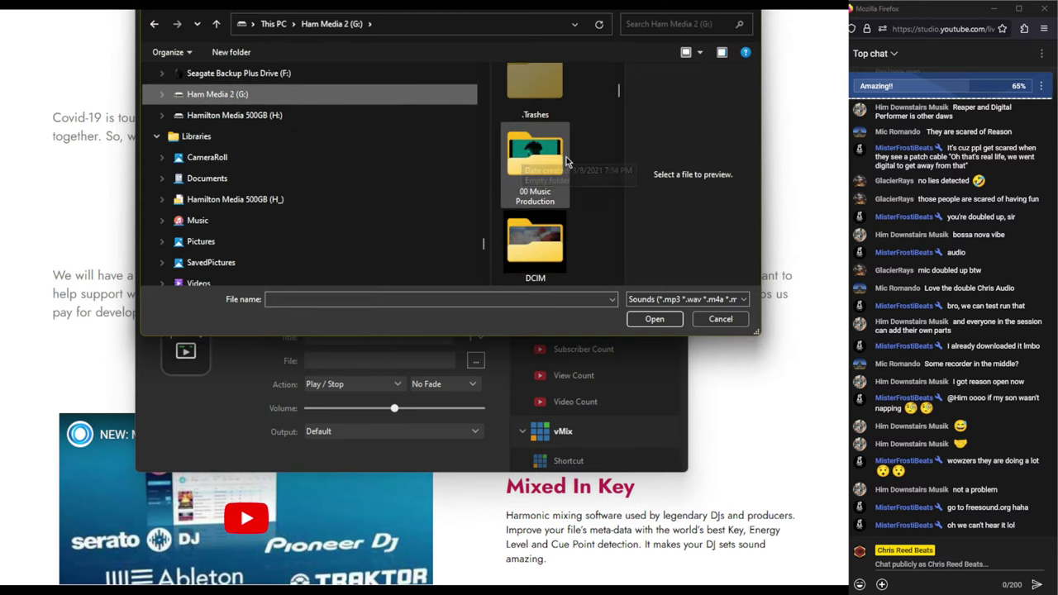
scroll(567, 162, "down", 1)
scroll(557, 147, "up", 1)
double_click(546, 116)
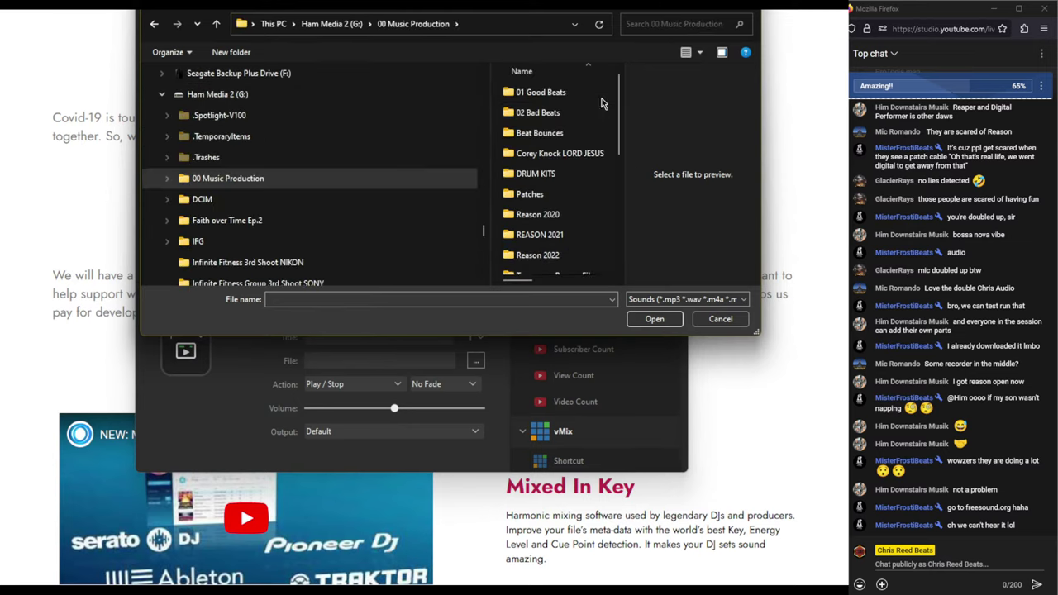
- Search the 00 Music Production folder for "ap"
left_click(667, 26)
type("aap")
key("BackSpace")
key("BackSpace")
type("ppla")
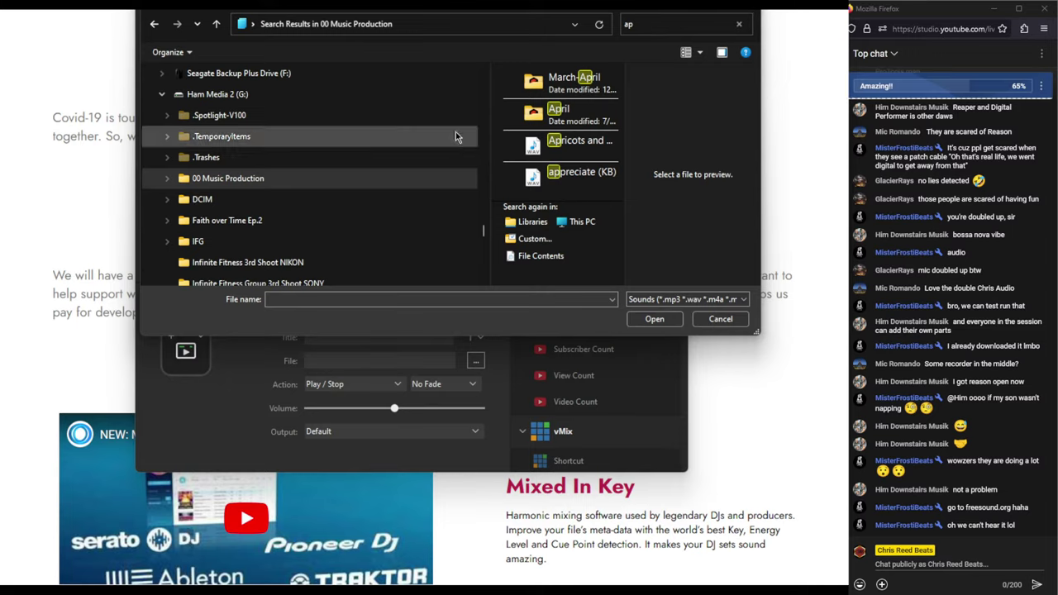
- Search the 00 Music Production folder for "crowd" and preview the CROWD SURFING 140BPM file
left_click(676, 20)
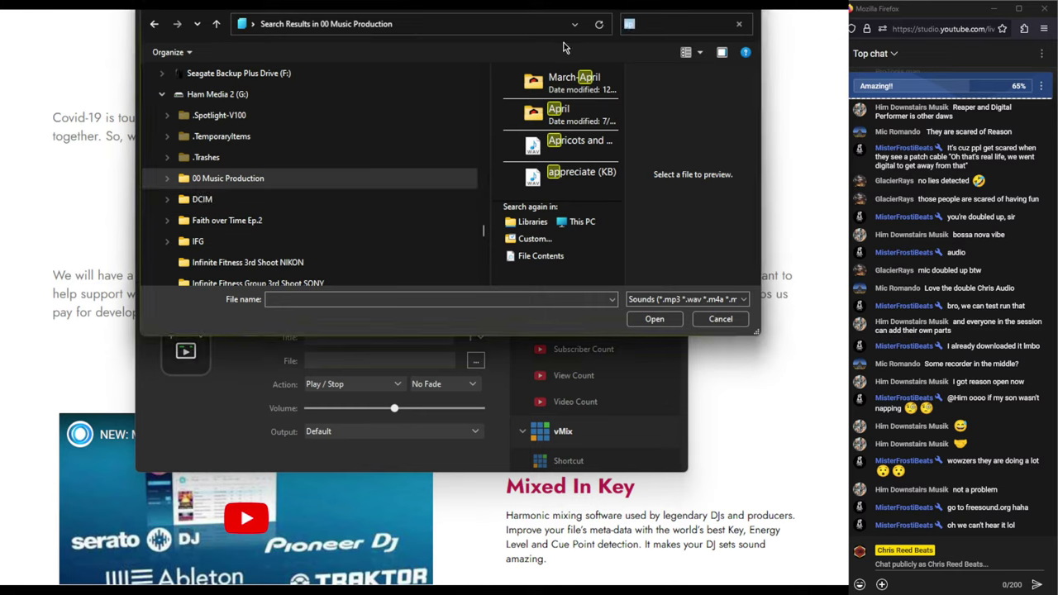
type("crowd")
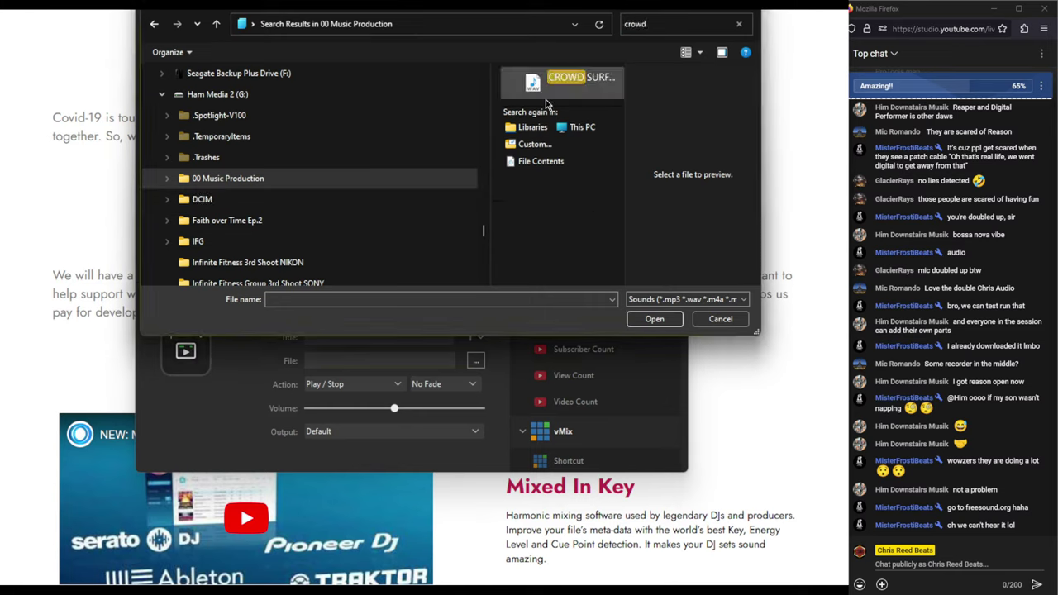
left_click(550, 86)
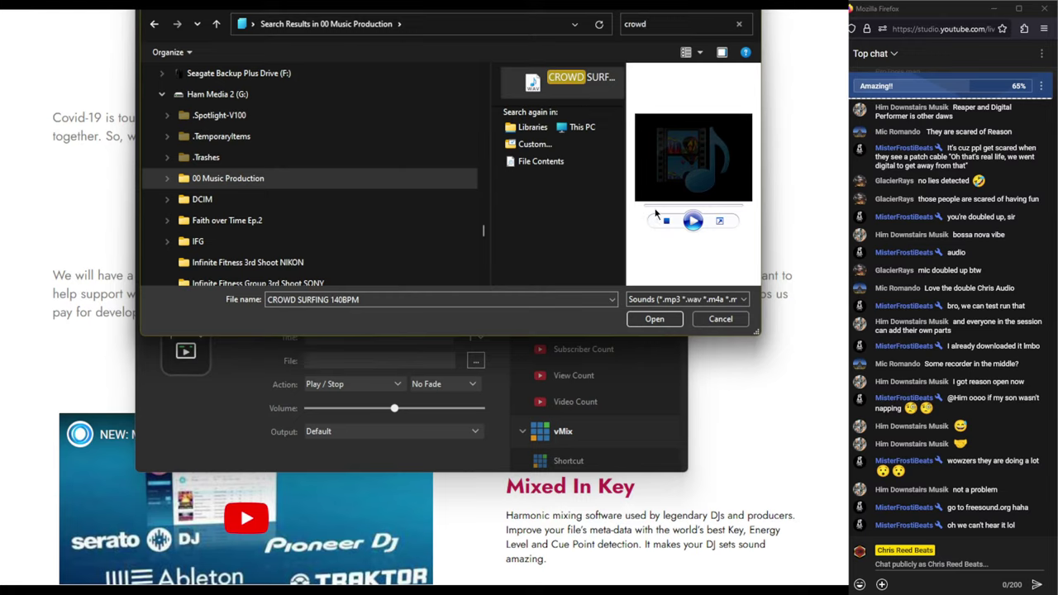
left_click(692, 221)
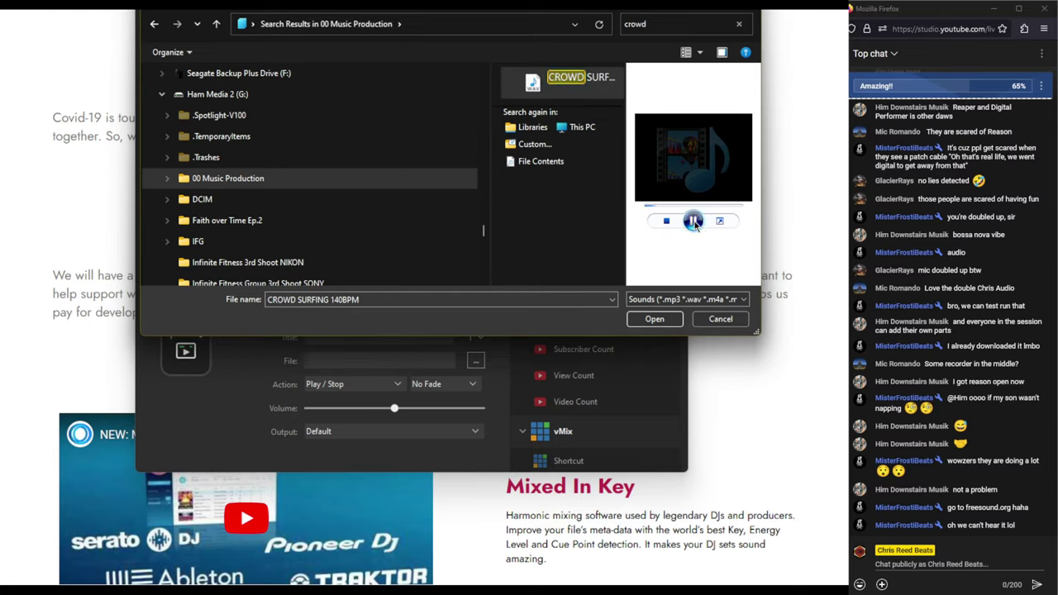
- Make the file dialog taller, go up to Desktop, and look through its folders and drives for a sound library
left_click_drag(756, 334, 836, 415)
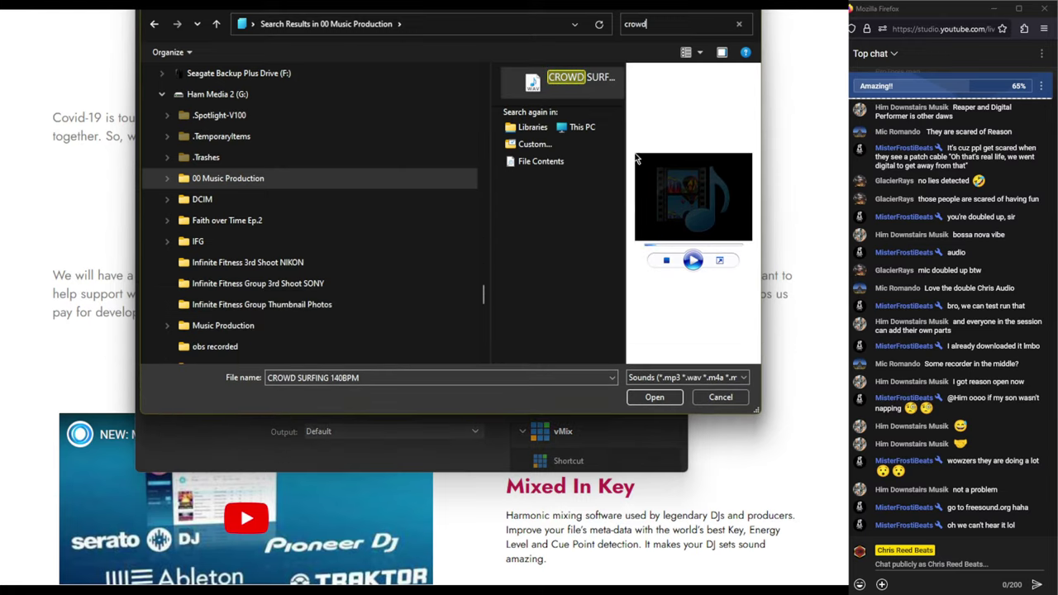
left_click(216, 25)
left_click(216, 24)
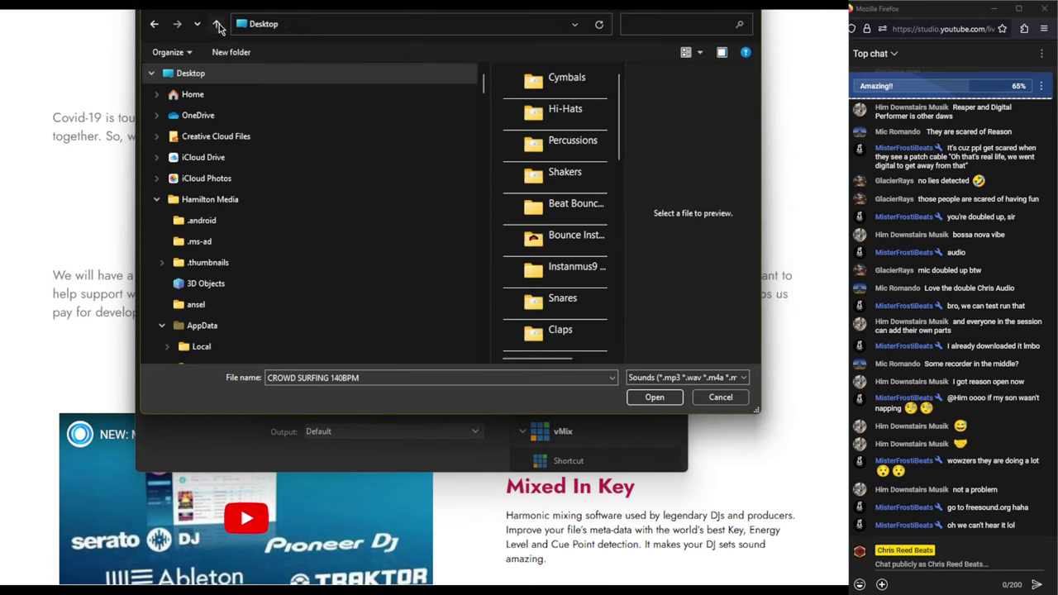
scroll(209, 183, "down", 3)
scroll(209, 183, "down", 20)
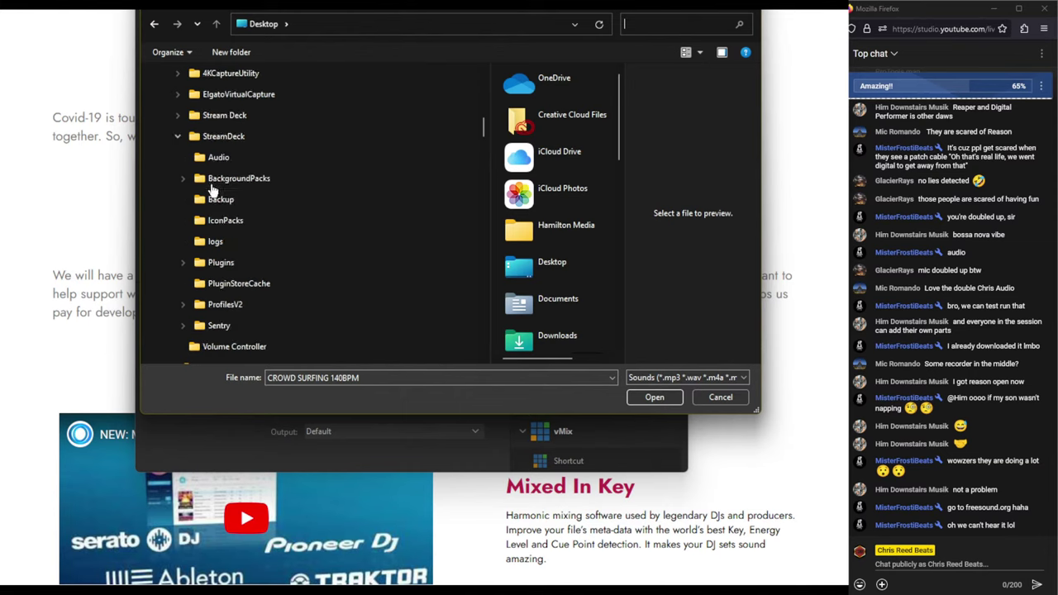
scroll(217, 248, "down", 3)
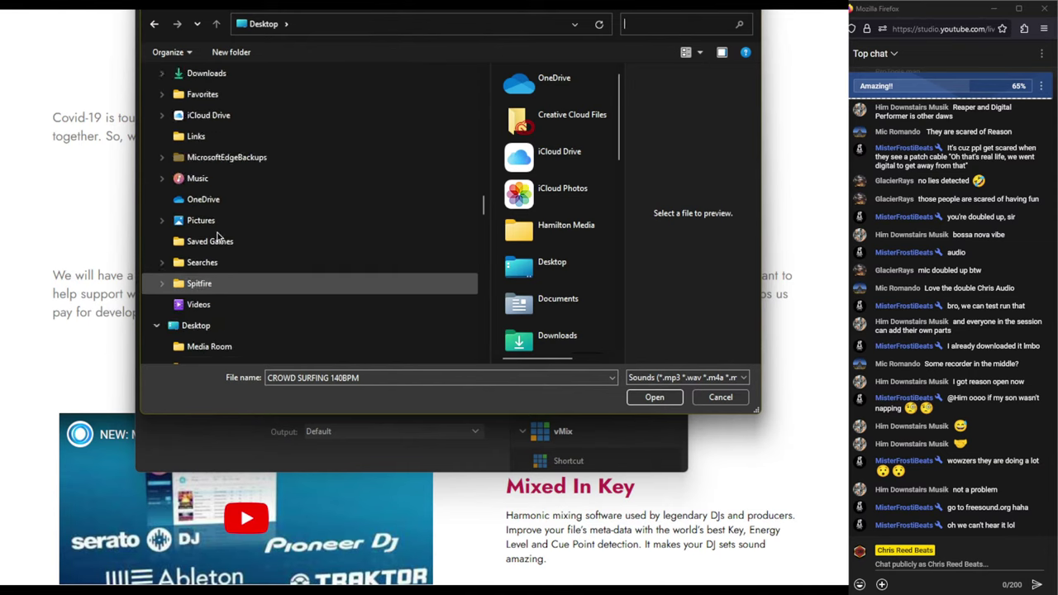
scroll(217, 239, "up", 15)
scroll(216, 235, "up", 15)
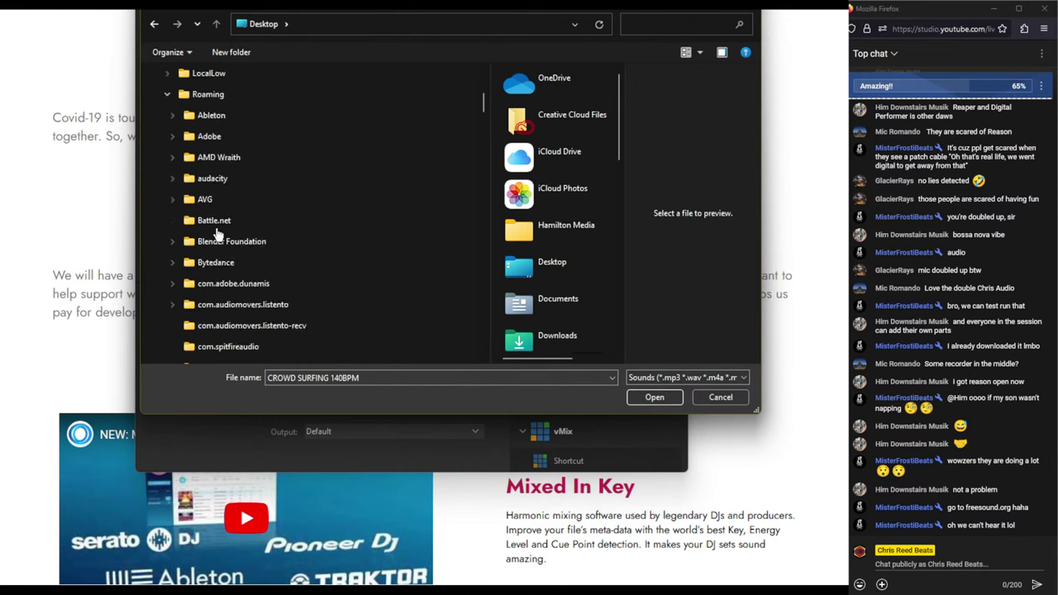
scroll(207, 199, "down", 3)
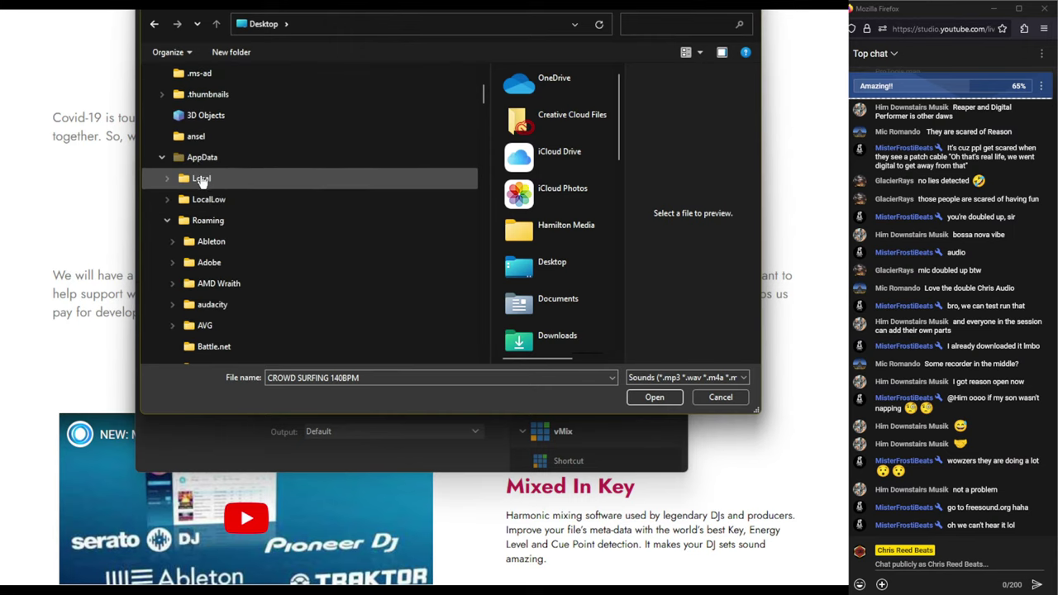
scroll(201, 182, "up", 3)
scroll(254, 289, "down", 2)
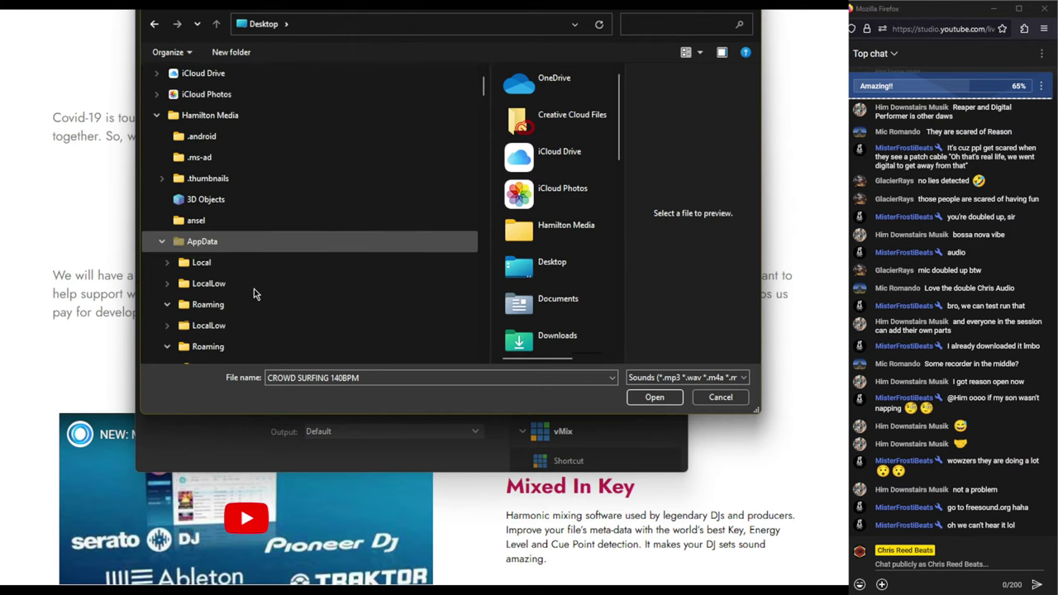
scroll(254, 290, "down", 20)
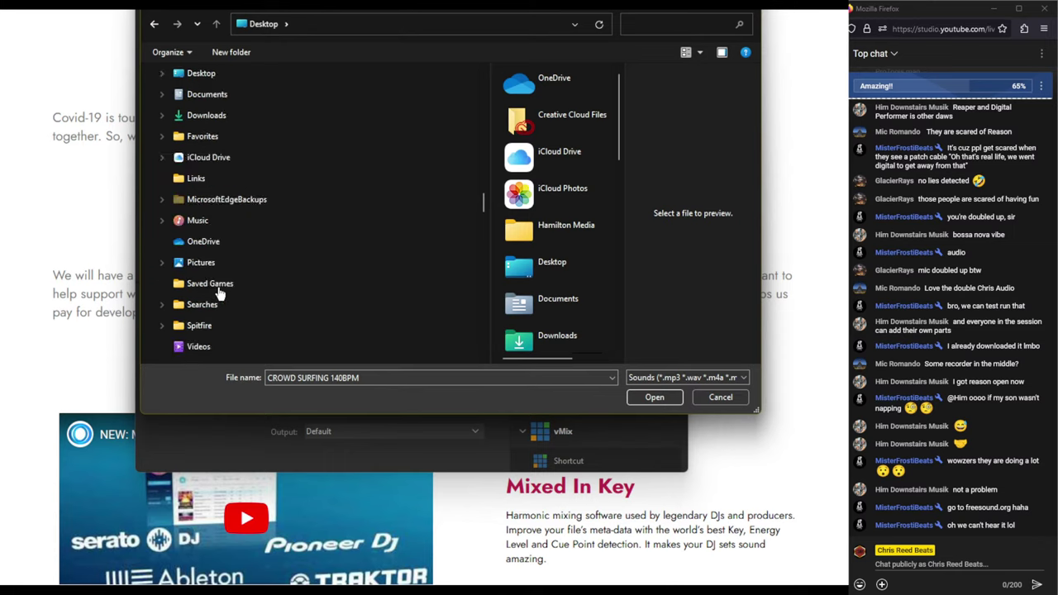
scroll(207, 289, "up", 2)
scroll(238, 258, "down", 3)
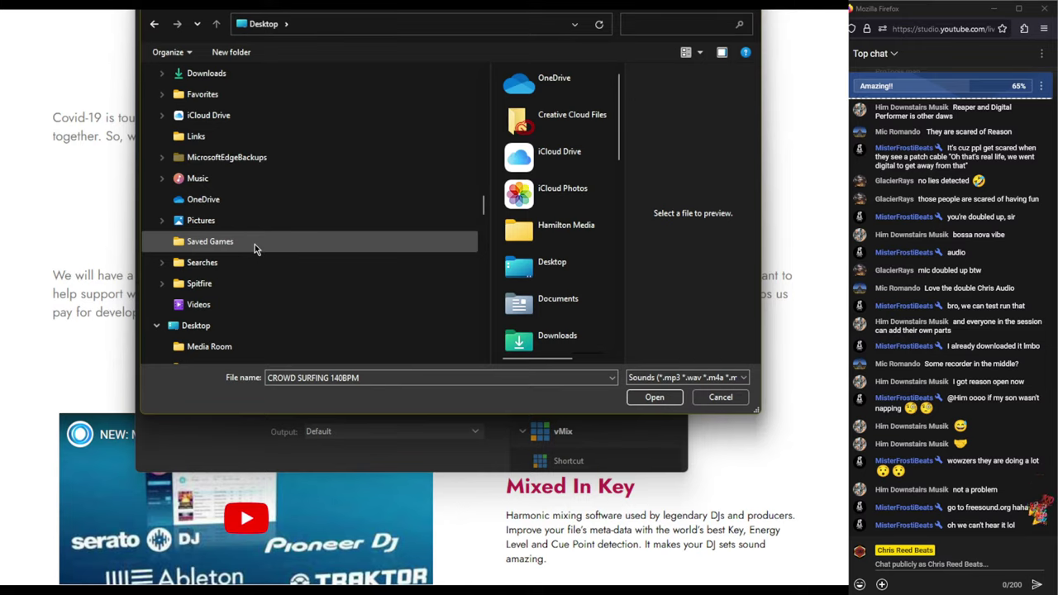
scroll(543, 261, "down", 5)
scroll(538, 179, "up", 3)
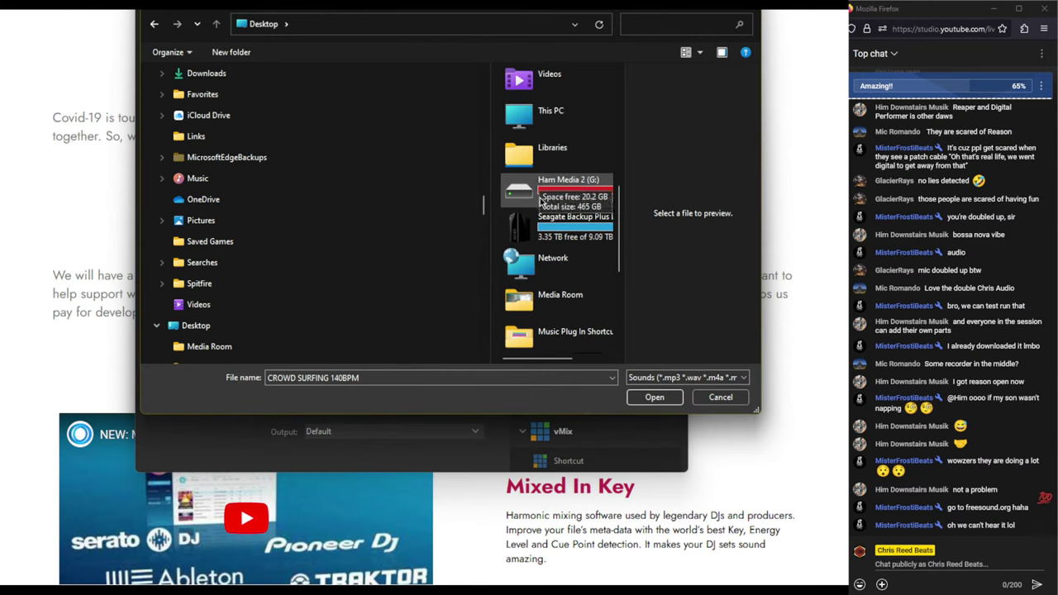
- Widen the file list and the file dialog so the full drive names fit
left_click_drag(626, 237, 716, 237)
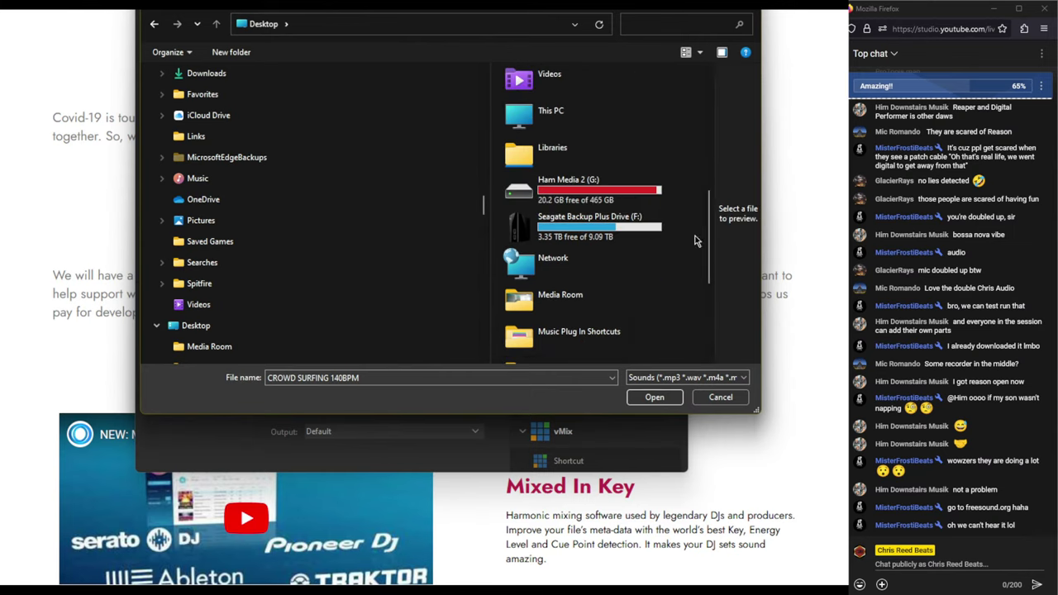
scroll(590, 229, "down", 2)
scroll(587, 240, "up", 5)
scroll(587, 241, "down", 3)
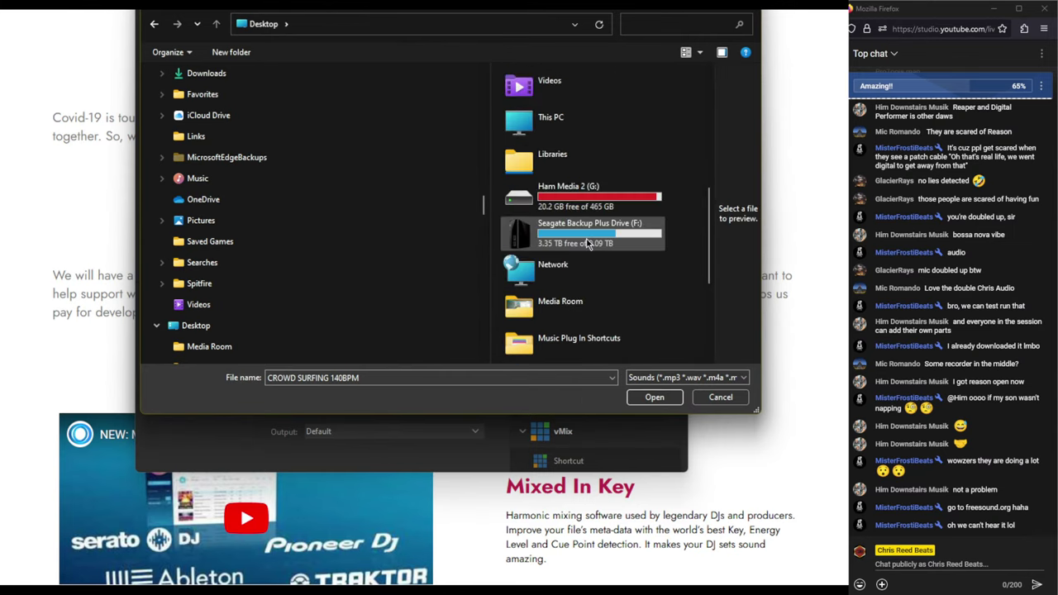
left_click_drag(759, 410, 844, 412)
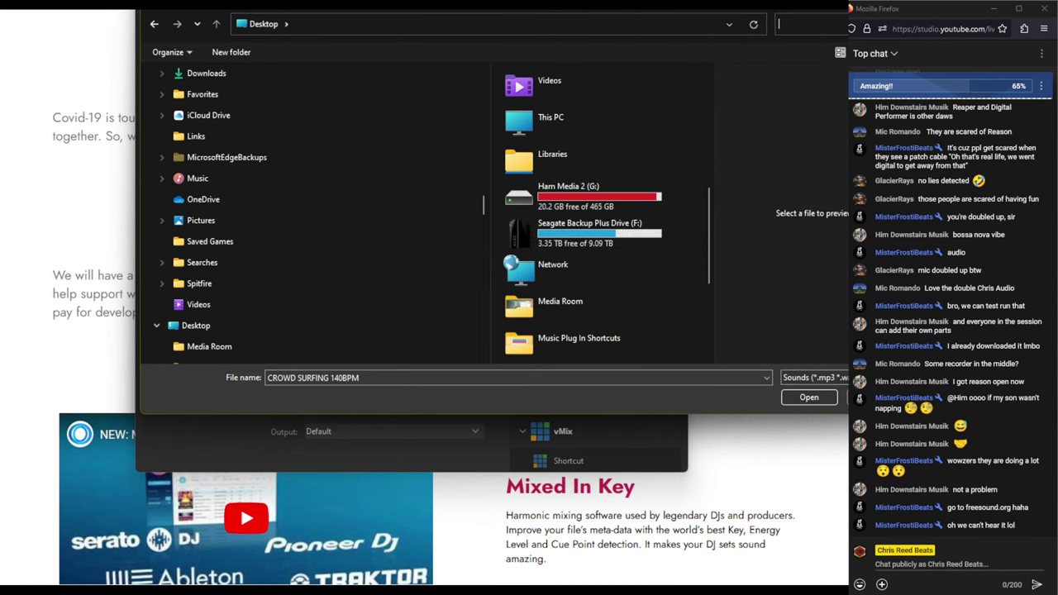
- Open the Music Production folder on the Ham Media 2 (G:) drive
left_click(626, 210)
double_click(627, 210)
scroll(578, 206, "down", 5)
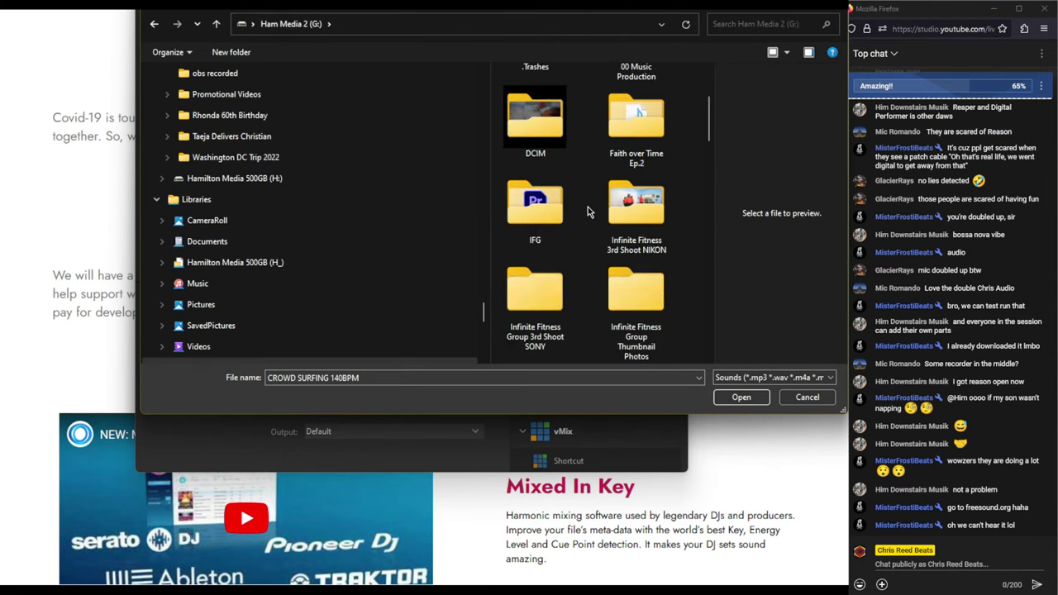
scroll(588, 213, "up", 1)
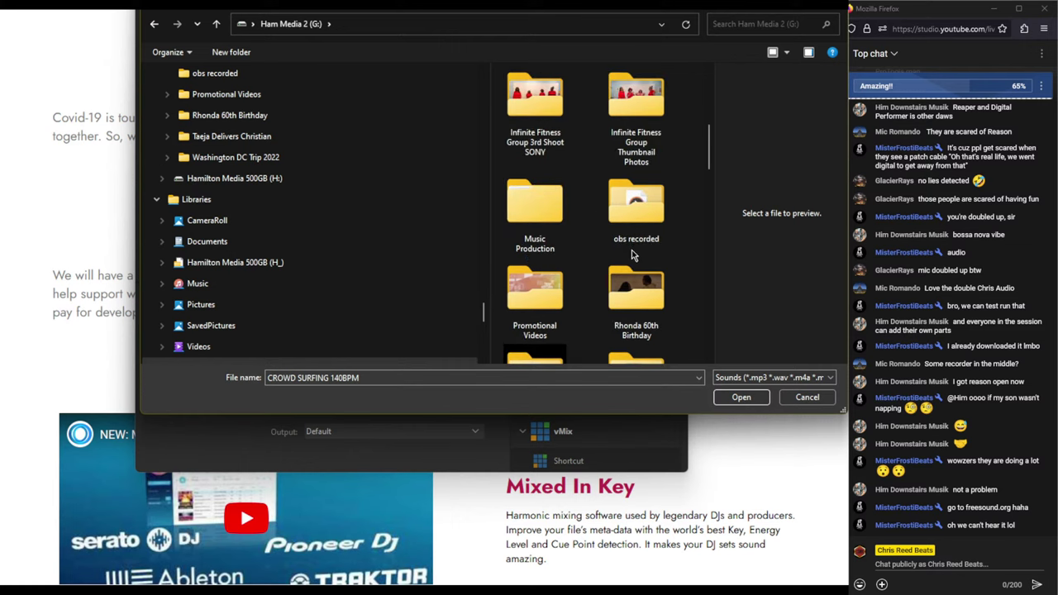
double_click(565, 211)
- Search the Music Production folder for "applause"
left_click(747, 26)
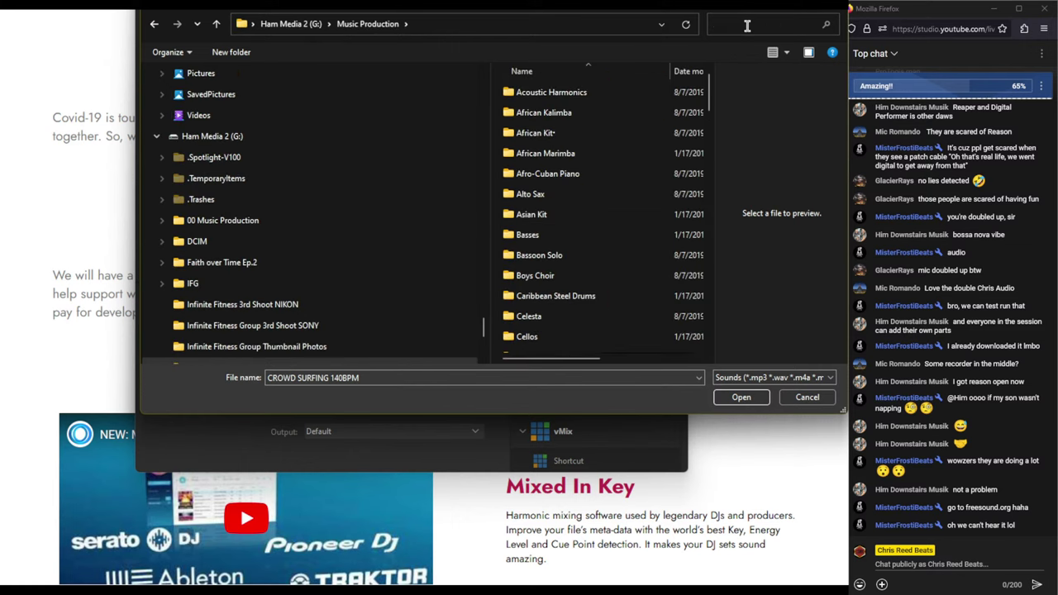
type("aaplause")
left_click(719, 24)
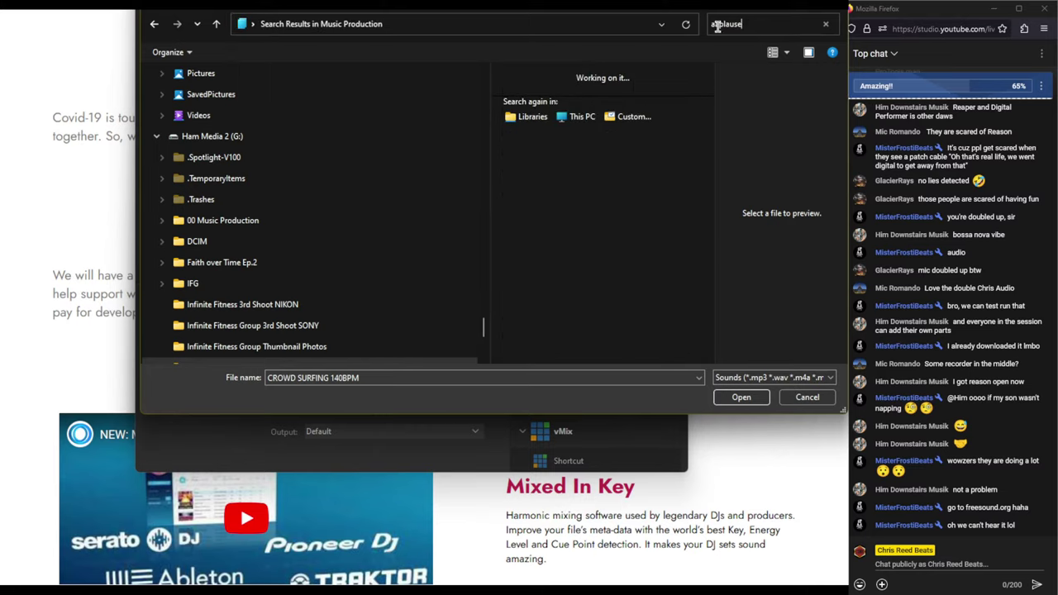
key("BackSpace")
type("p")
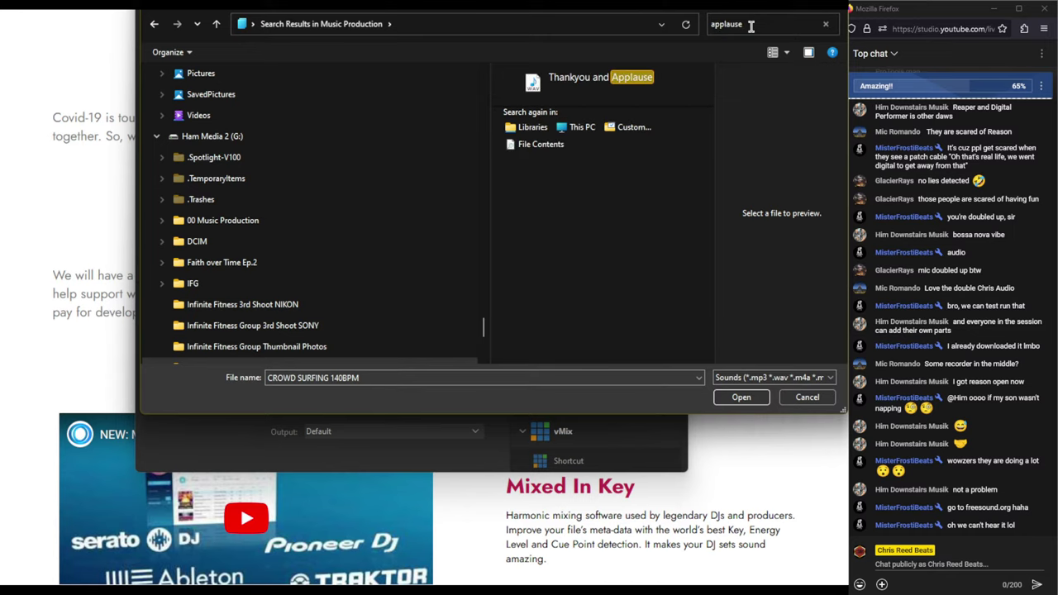
- Preview the applause search results from Board Room Applause and FLS_Applause 001 through Concert Applause to Large Crowd Applause 02
left_click(578, 111)
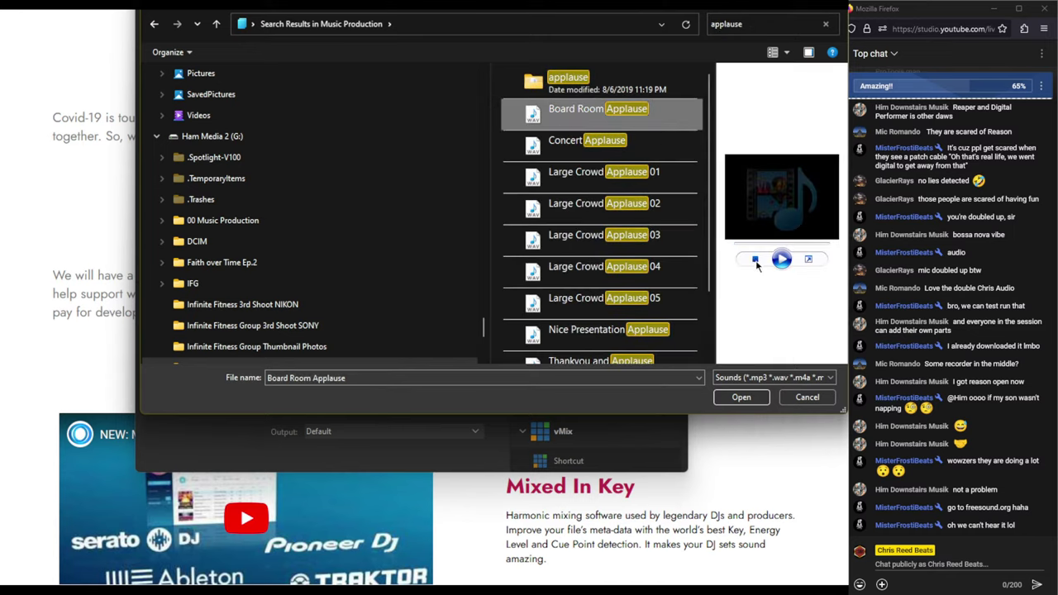
left_click(781, 261)
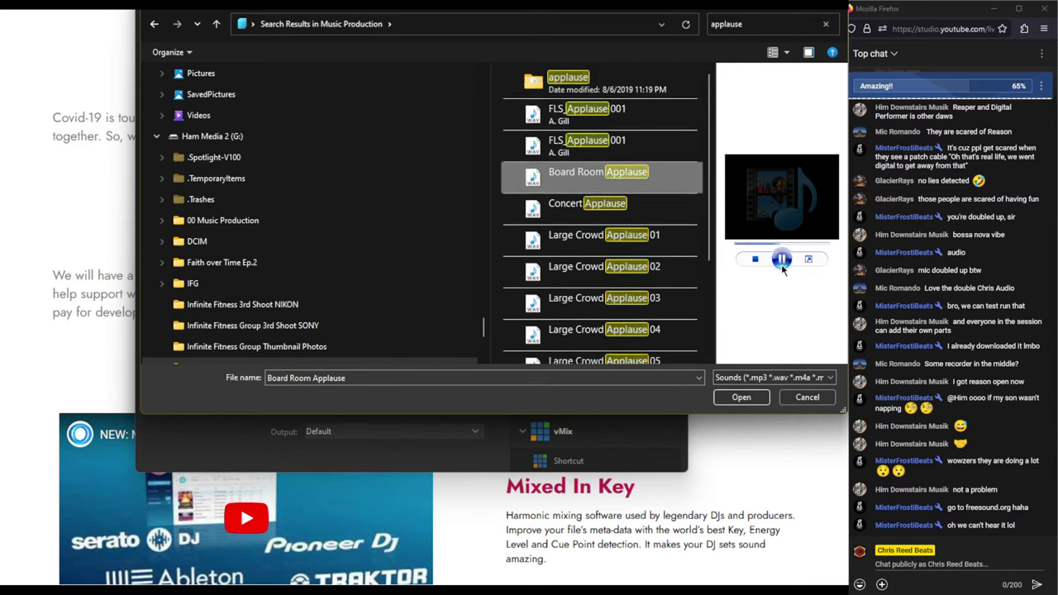
left_click(628, 147)
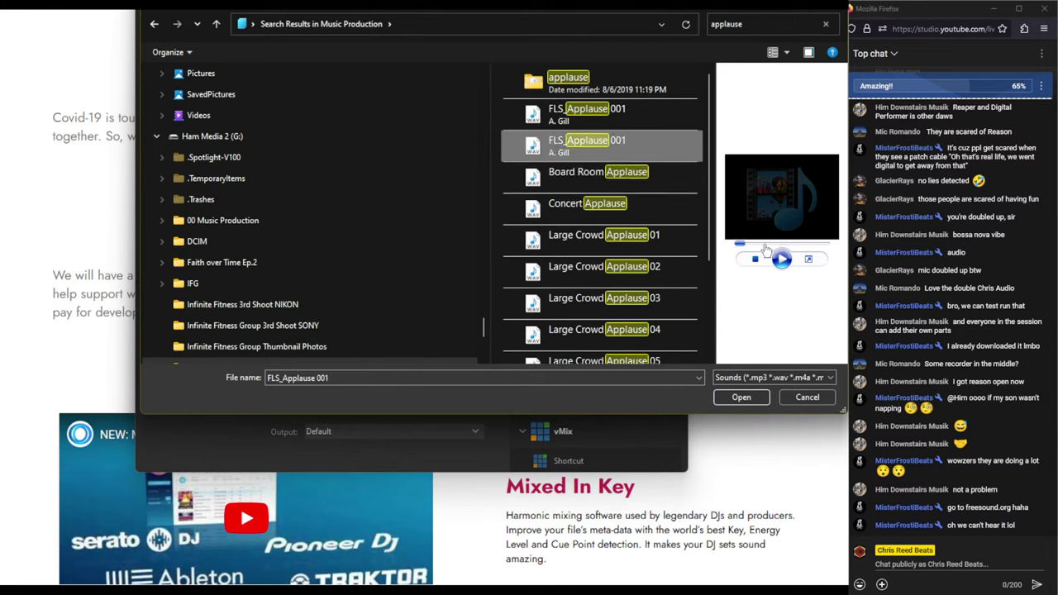
key("Down")
key("Down")
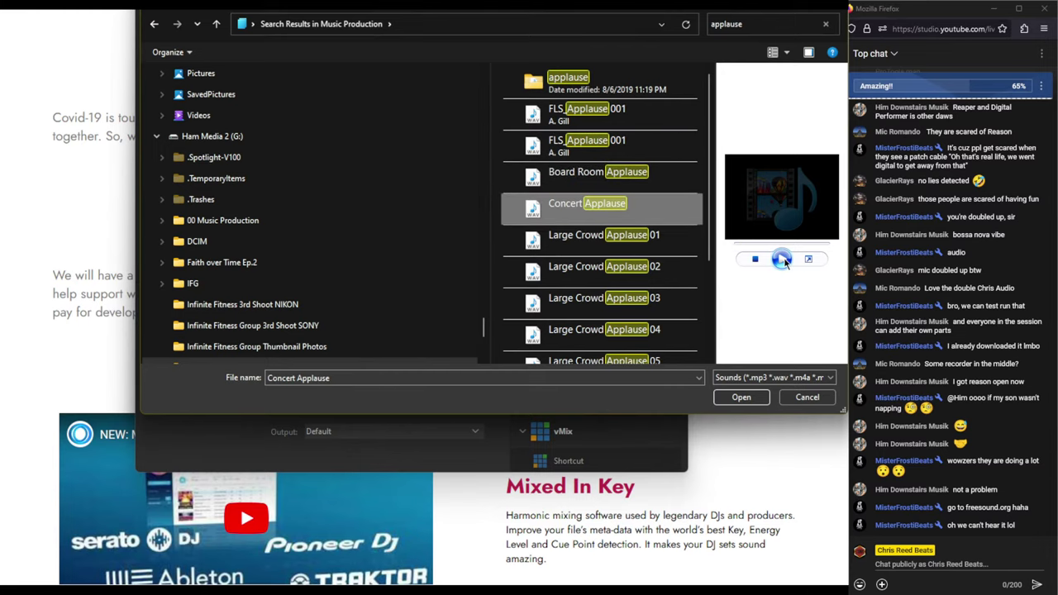
left_click(781, 260)
key("Down")
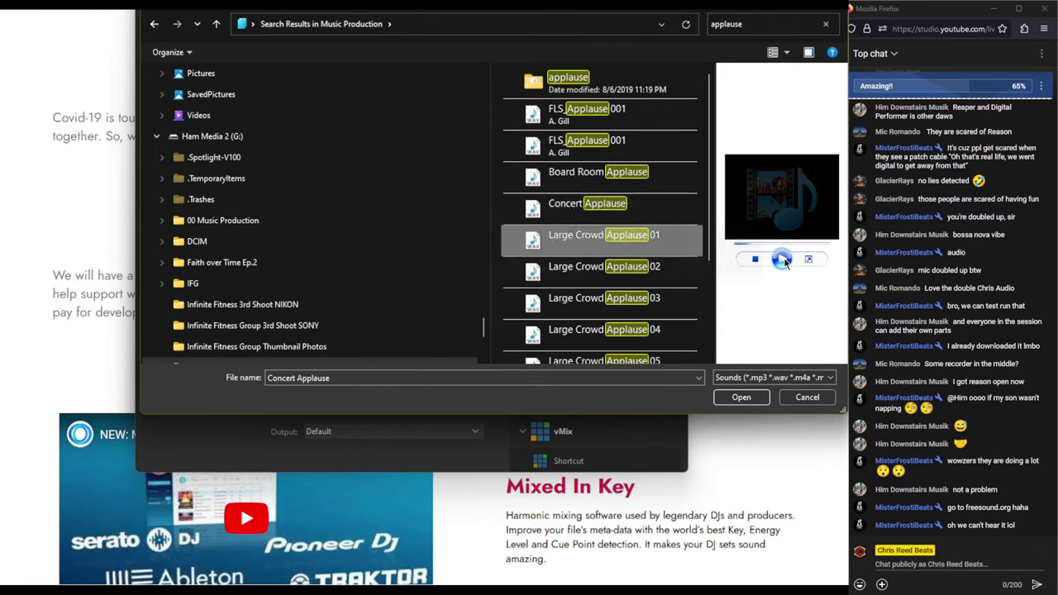
key("Down")
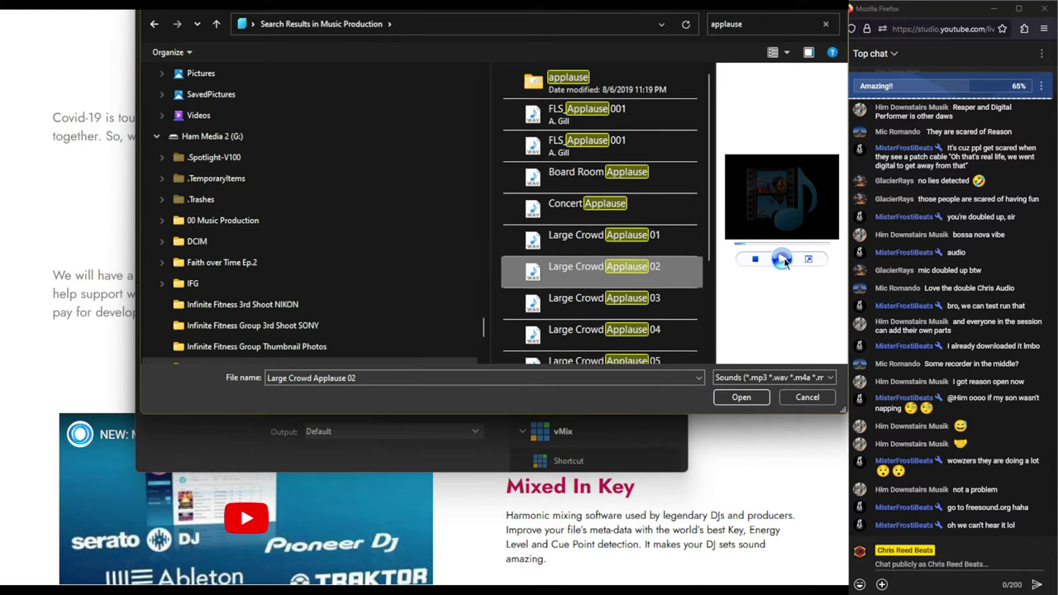
scroll(592, 276, "down", 2)
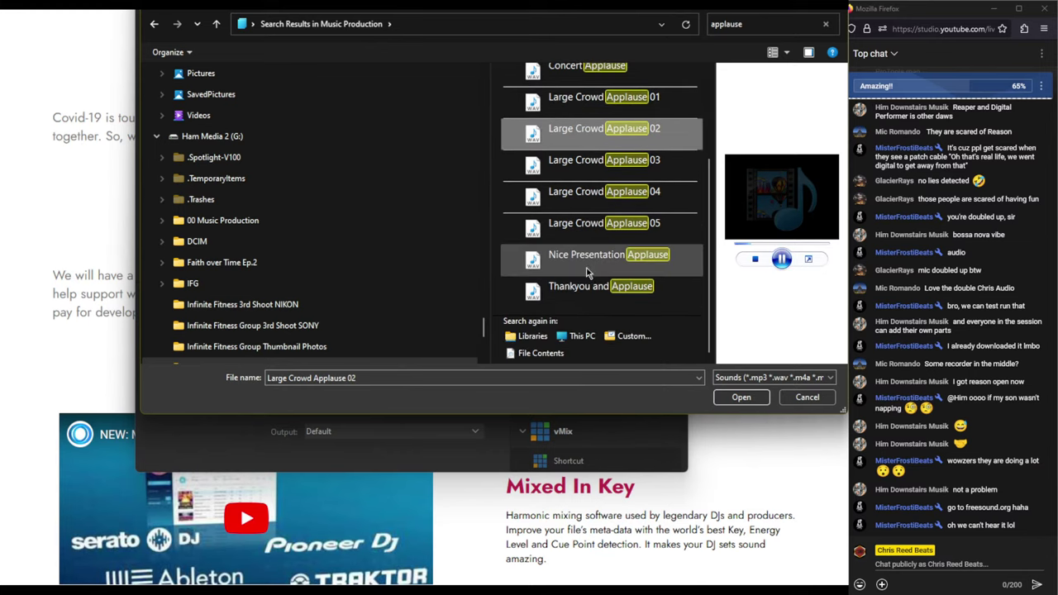
- Preview the remaining applause sounds down to Thankyou and Applause, and assign Large Crowd Applause 04 to the Play Audio key
left_click(782, 261)
key("Down")
key("Down")
key("Down")
key("Down")
key("Down")
left_click(782, 260)
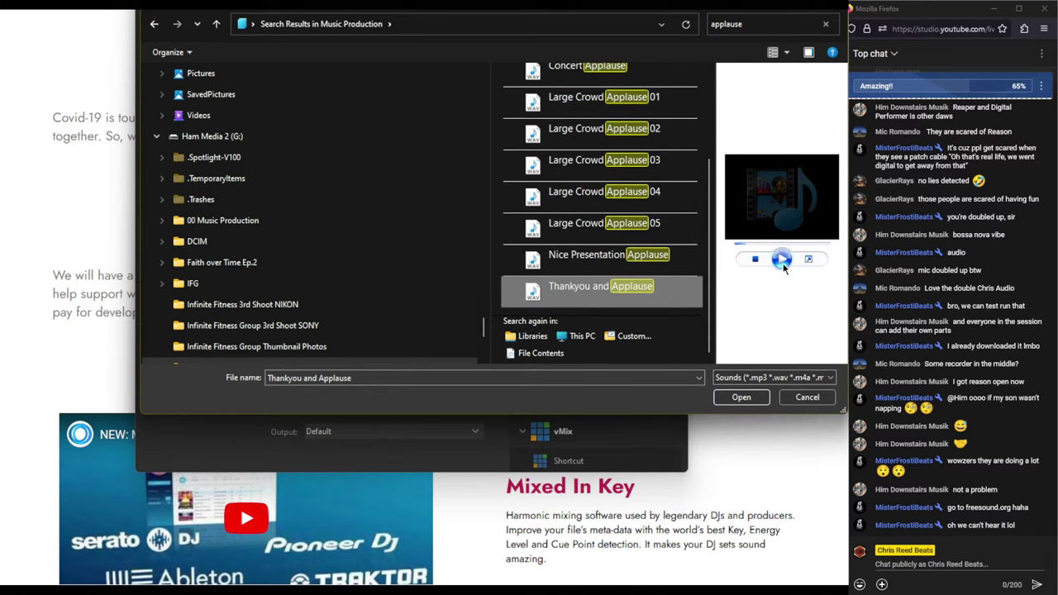
key("Up")
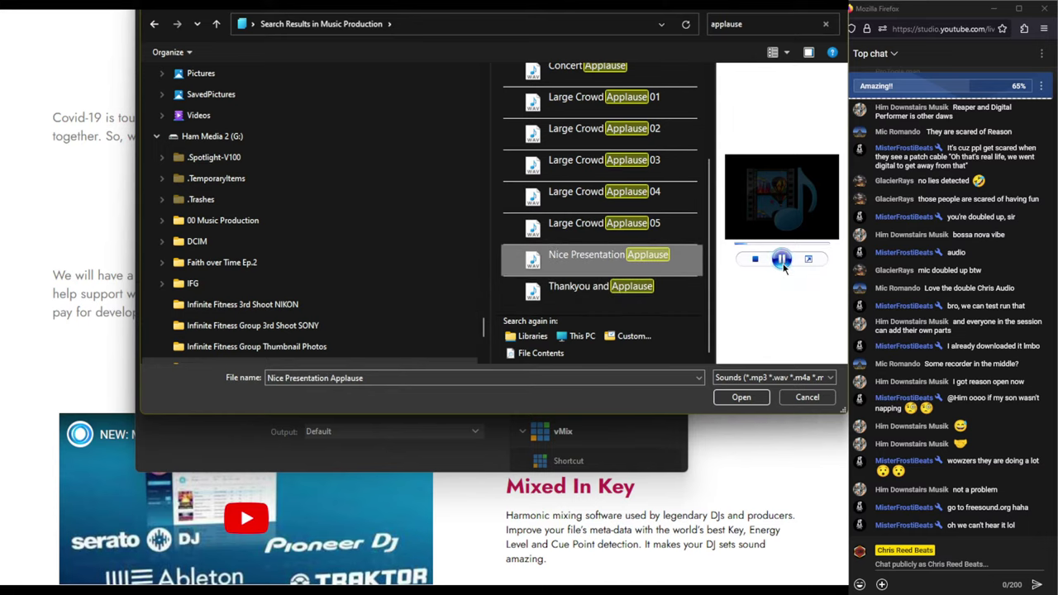
key("Up")
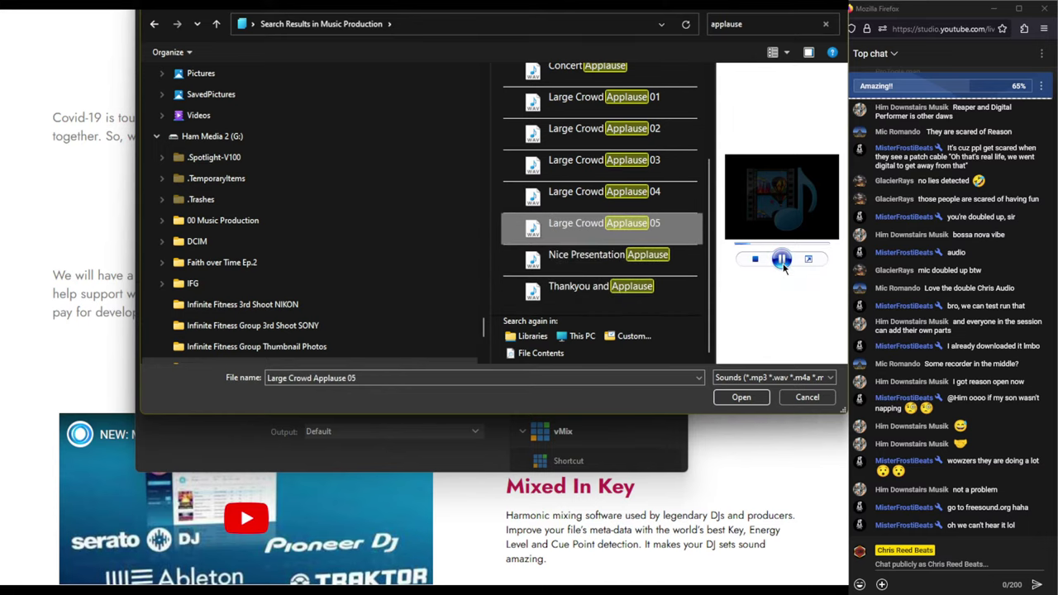
key("Up")
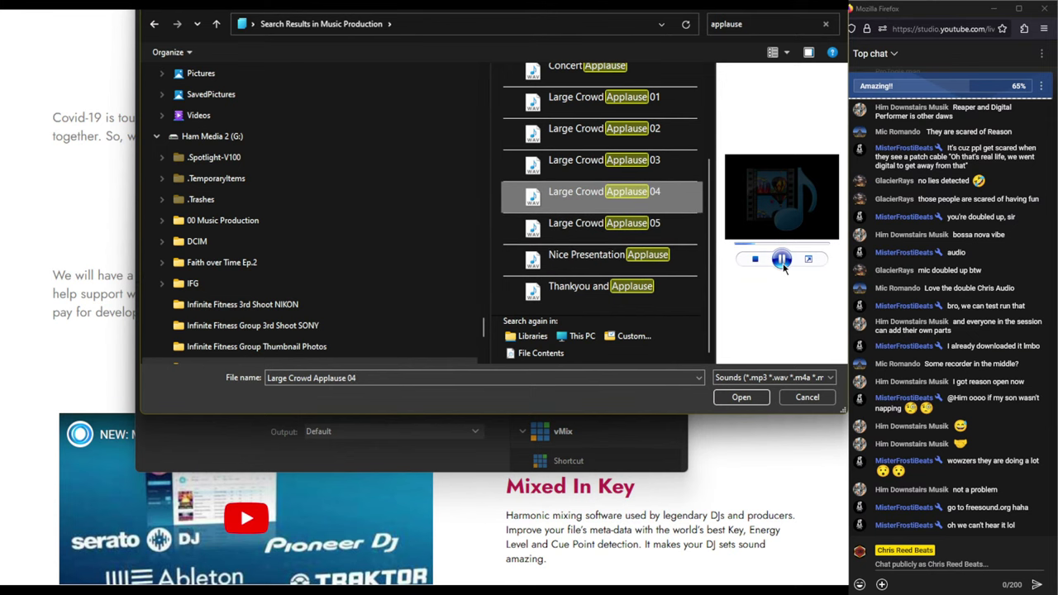
left_click(741, 396)
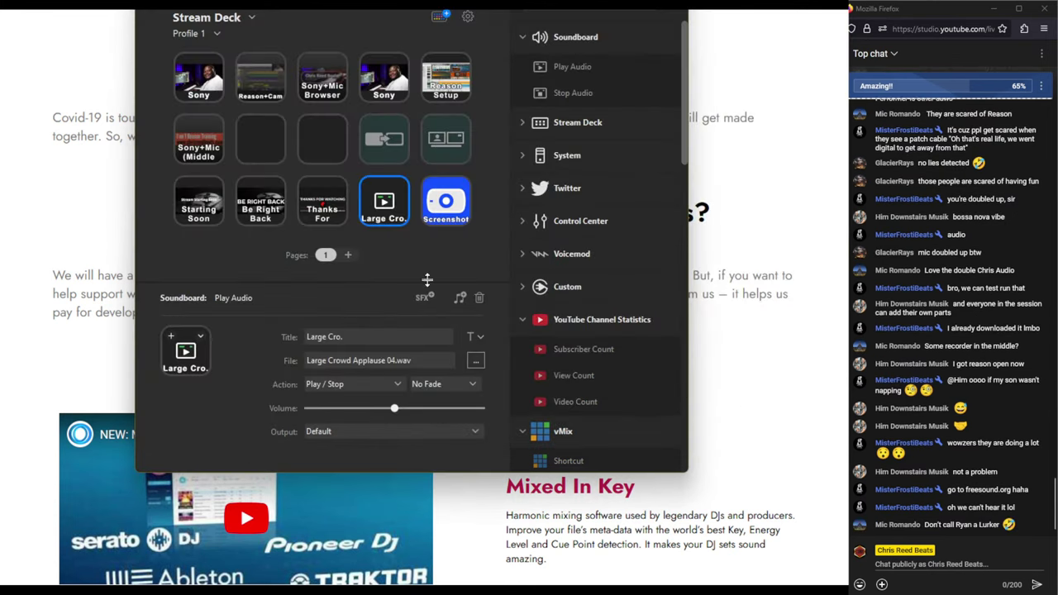
- Move the Large Crowd Applause 04 key into a Multi Action and return to the key grid
left_click(417, 243)
left_click(394, 210)
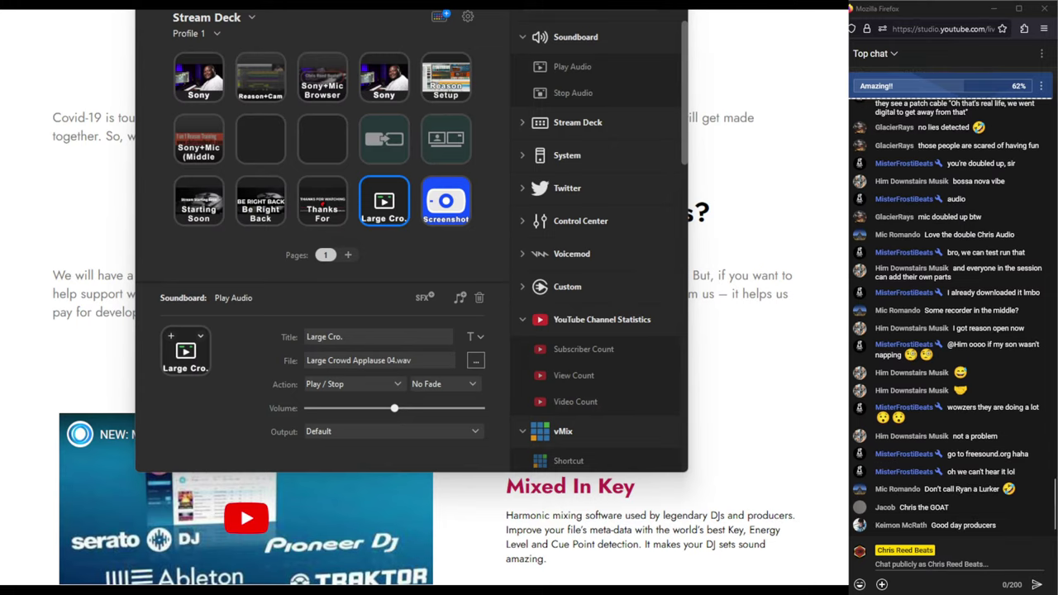
left_click(404, 220)
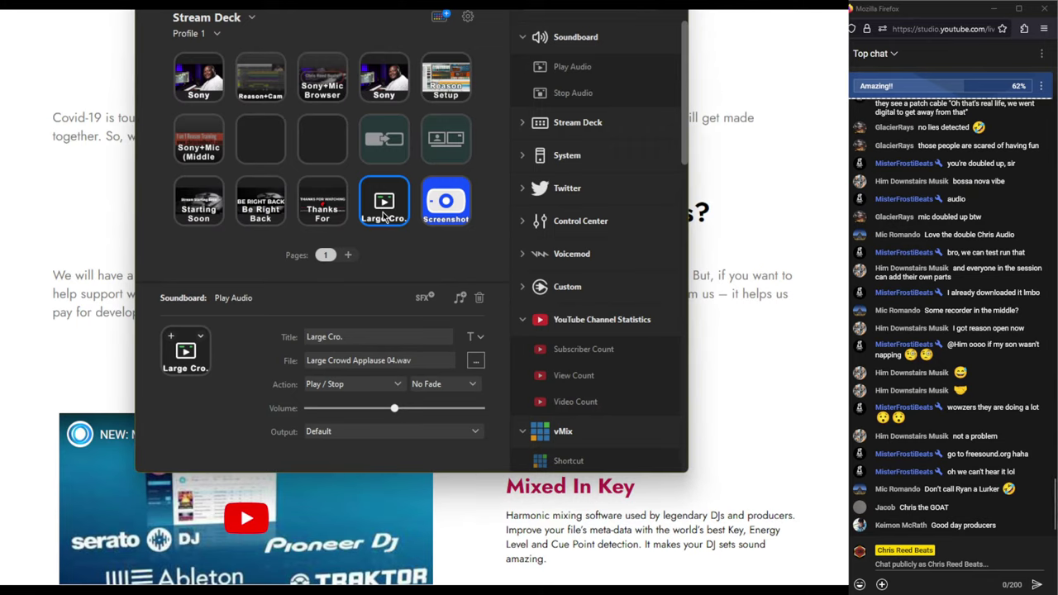
right_click(383, 214)
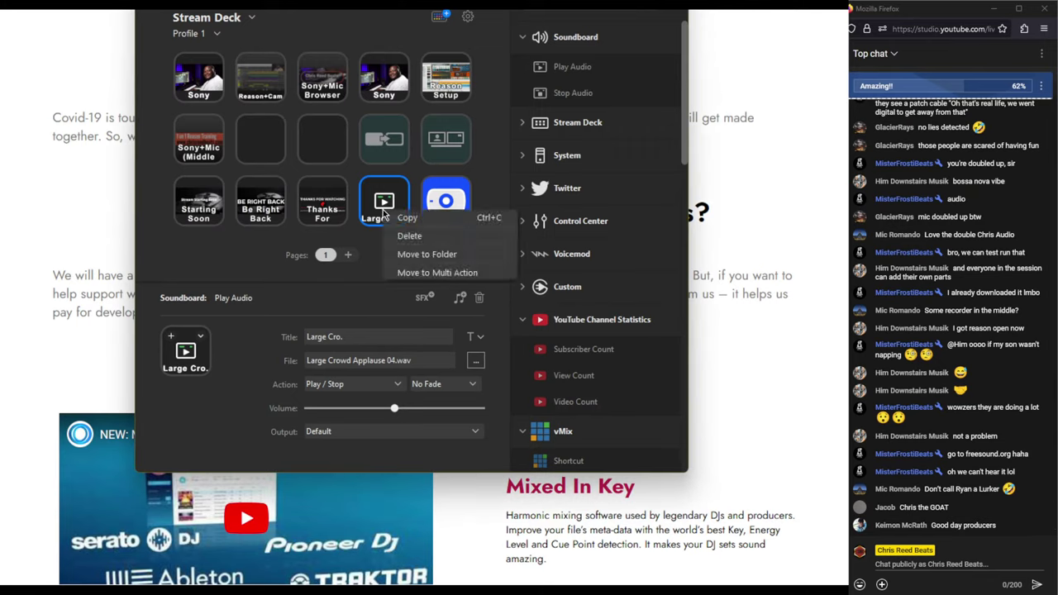
left_click(413, 273)
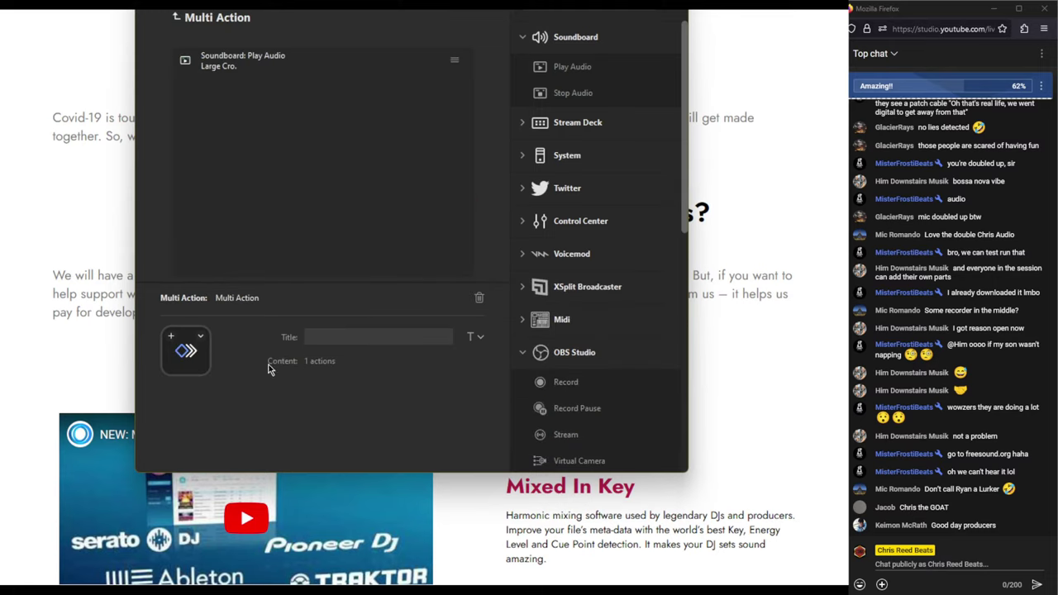
left_click(178, 18)
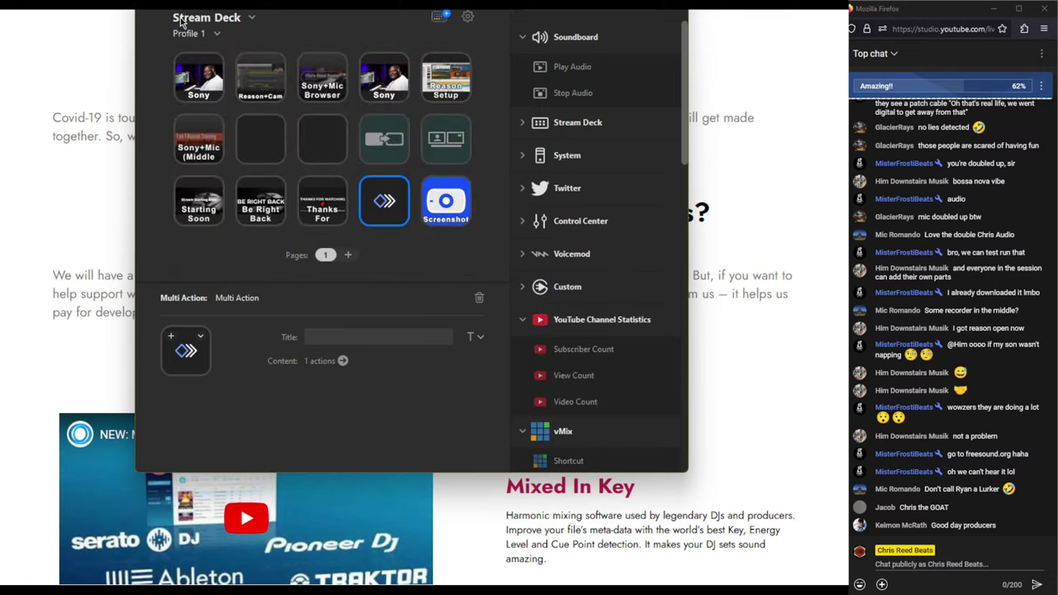
- Add a Soundboard Stop Audio action after Play Audio in the Multi Action and return to the key grid
left_click(340, 361)
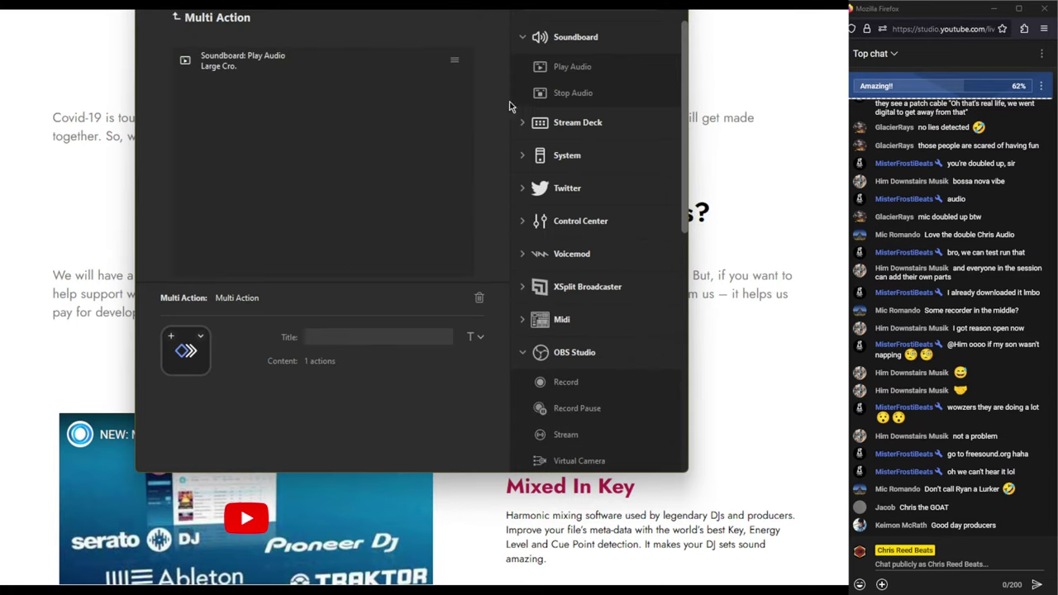
left_click_drag(571, 91, 293, 113)
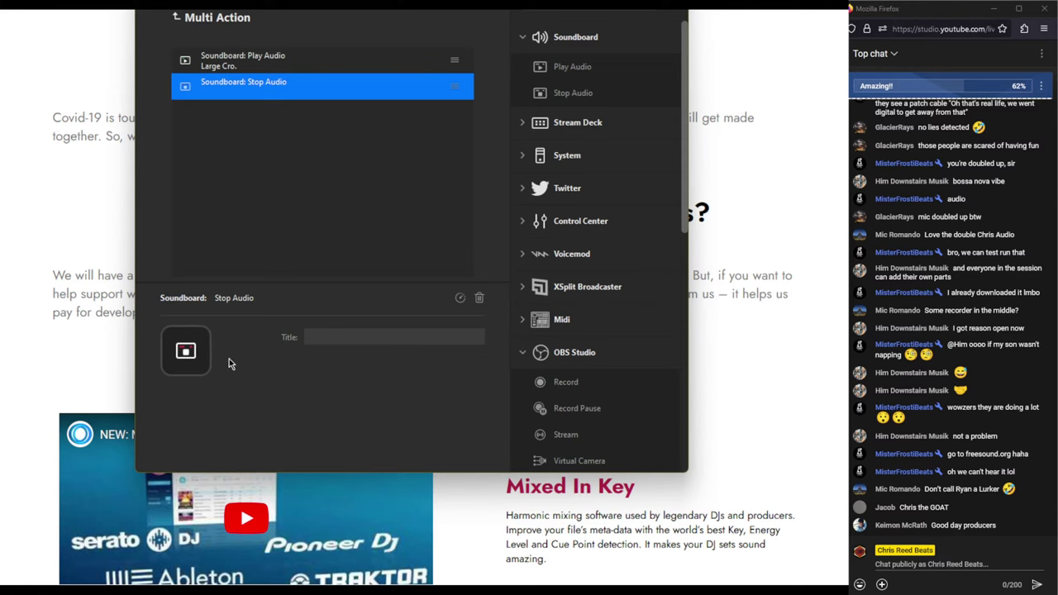
left_click(177, 17)
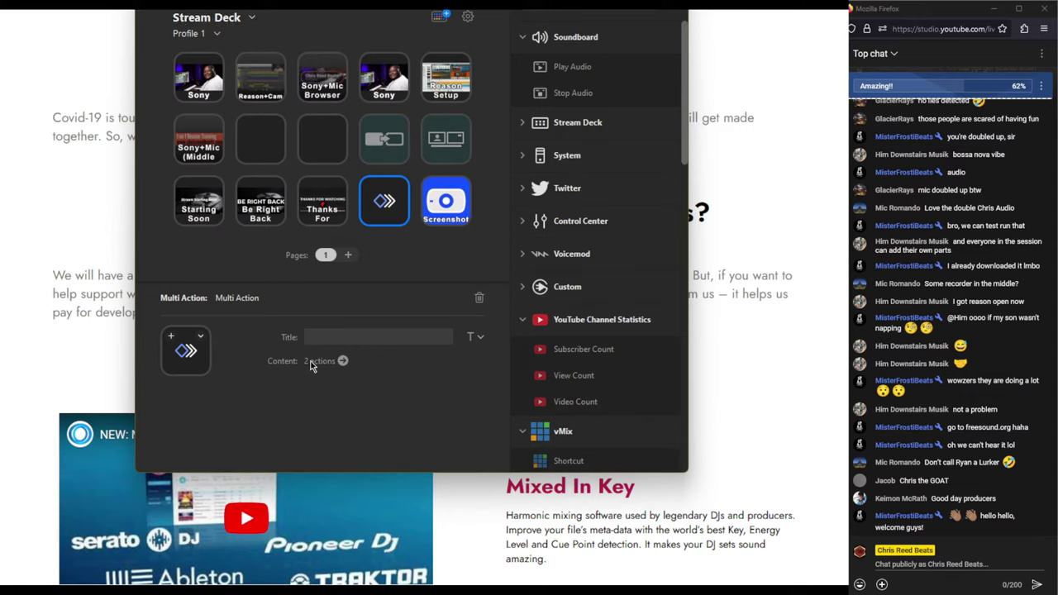
- Check the Multi Action key's icon options and the playback action options of its Play Audio entry
left_click(200, 336)
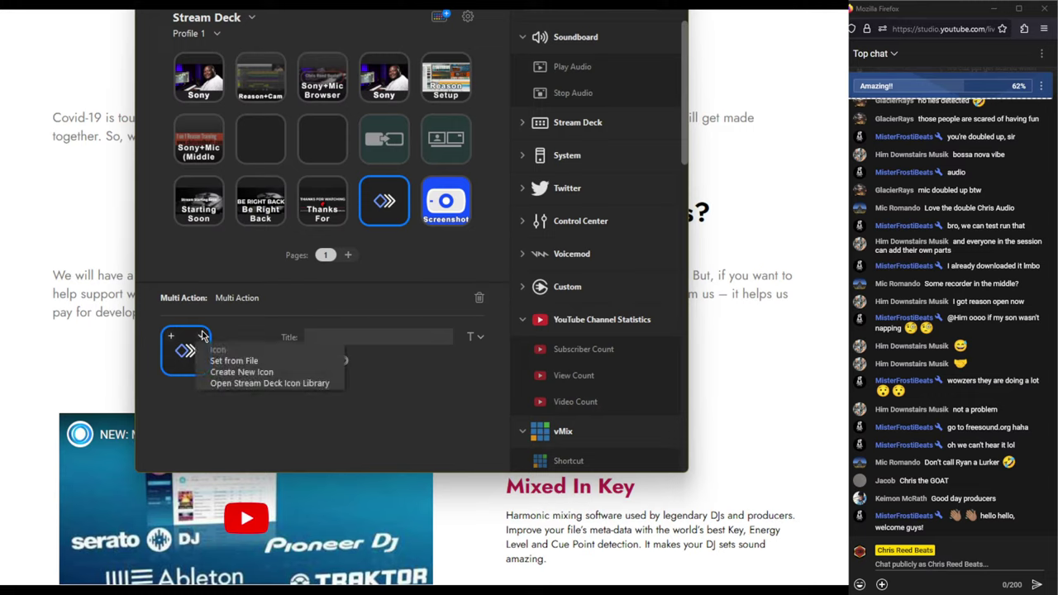
left_click(334, 257)
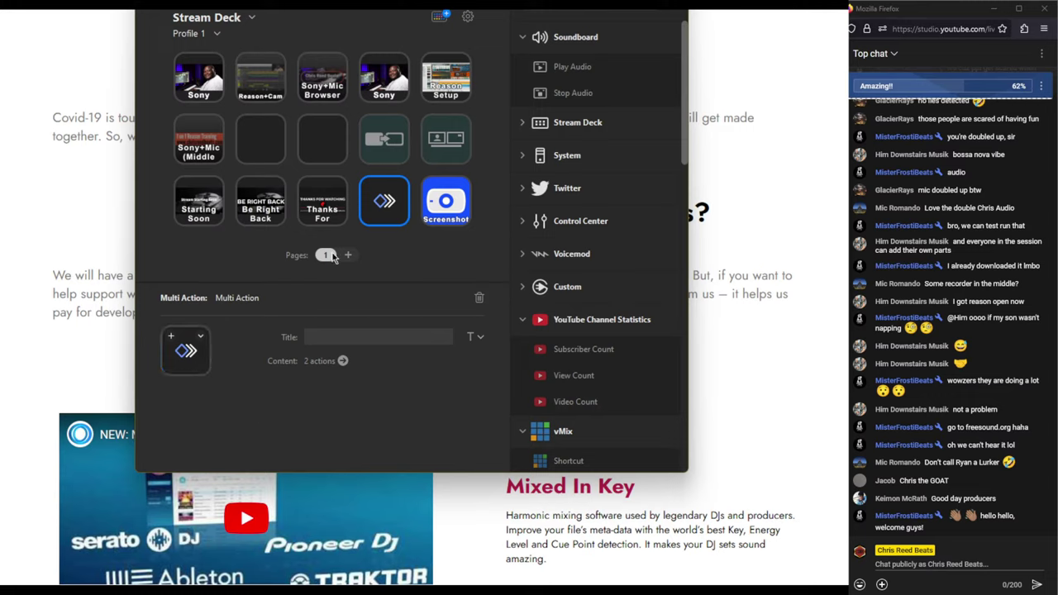
double_click(379, 193)
left_click(266, 75)
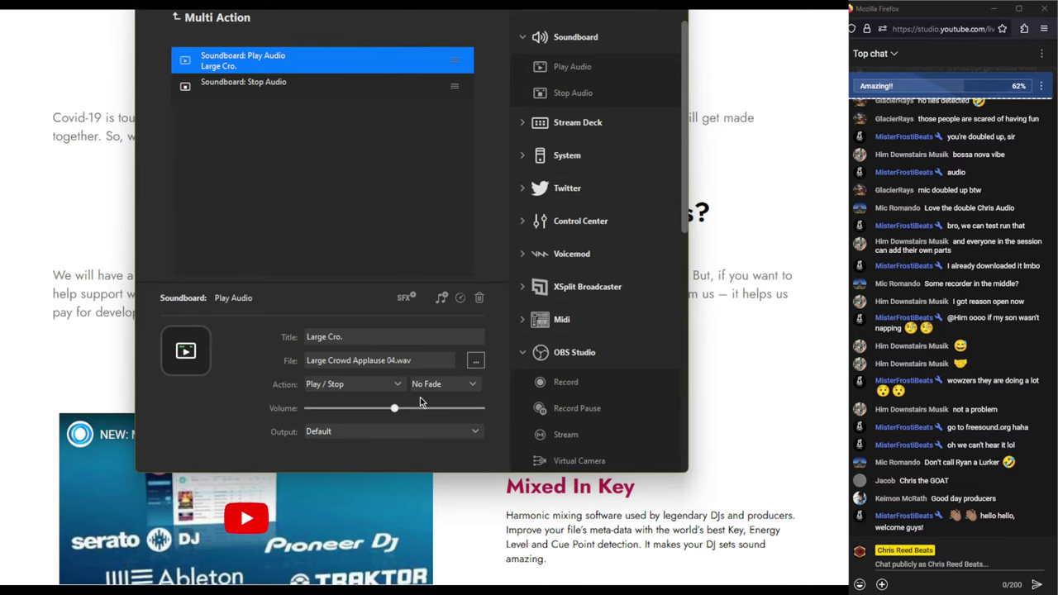
left_click(398, 385)
left_click(400, 387)
left_click(178, 19)
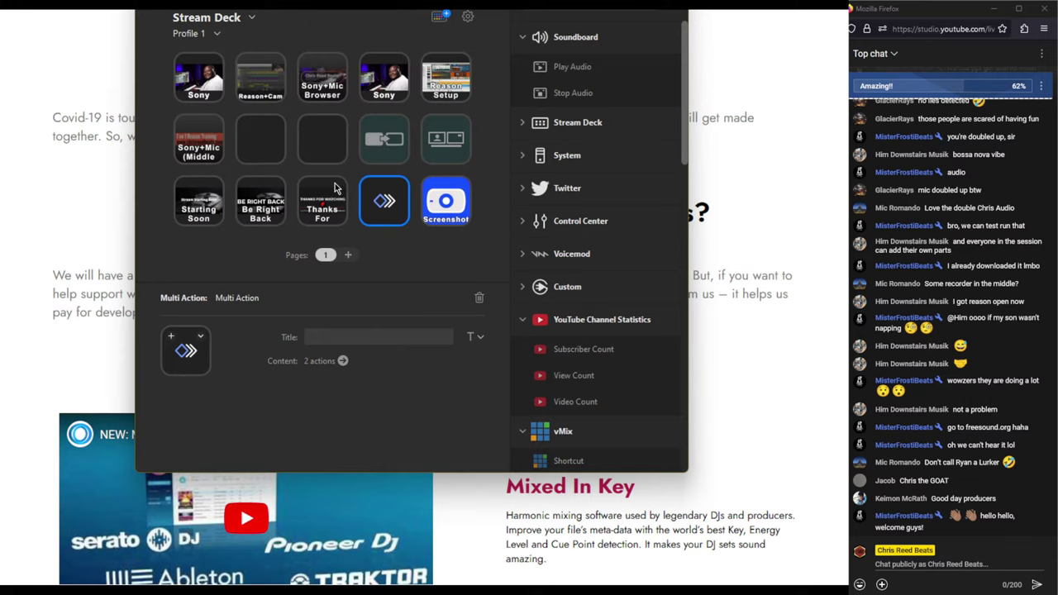
- Replace the Multi Action key with a new Soundboard Play Audio key that uses the Clapping sound file
right_click(383, 201)
left_click(394, 234)
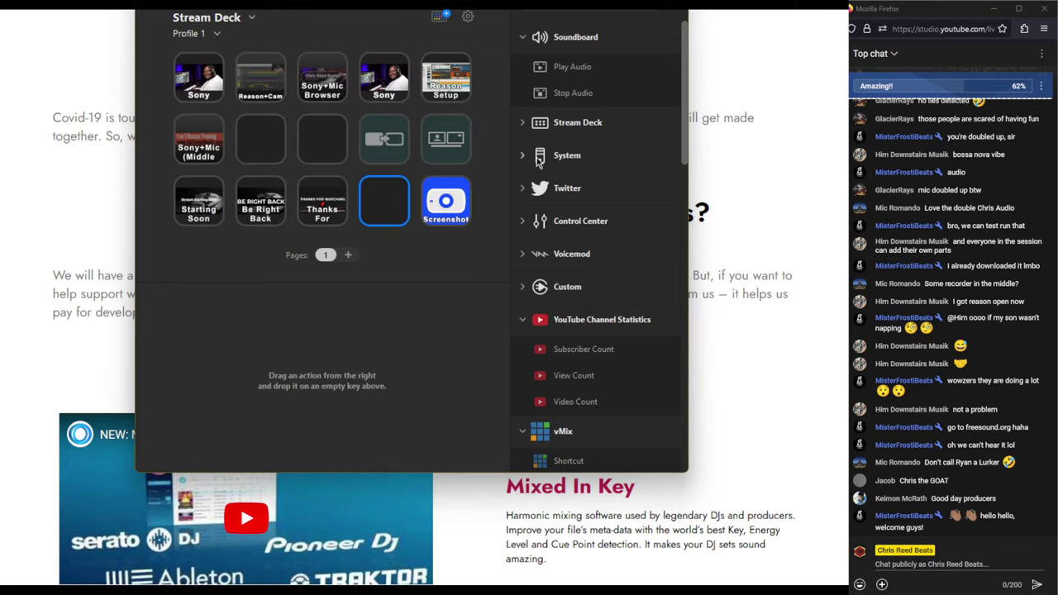
left_click_drag(568, 66, 384, 203)
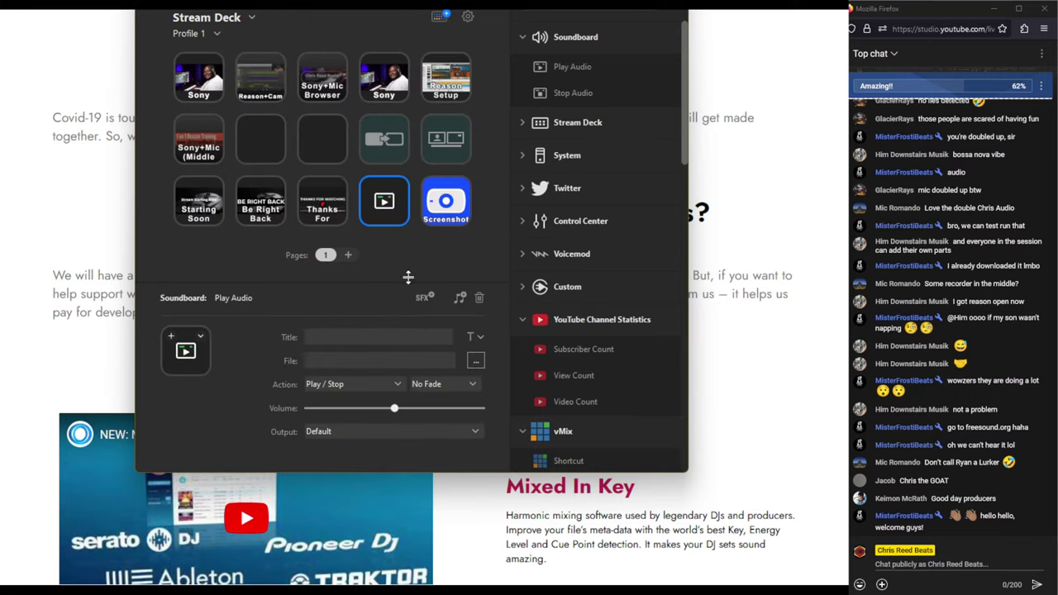
left_click(477, 359)
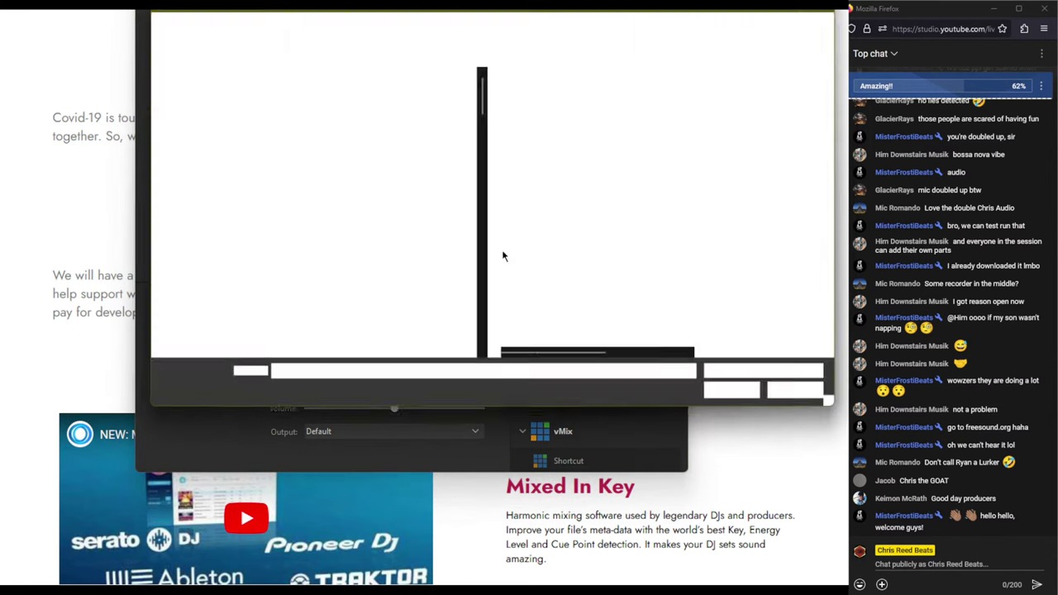
left_click(552, 96)
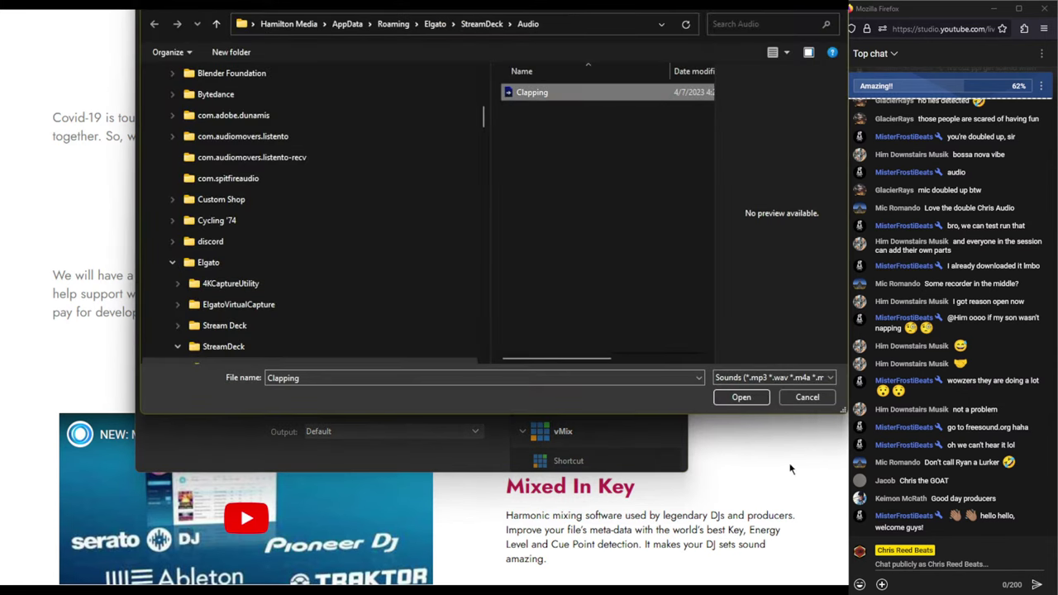
left_click(742, 397)
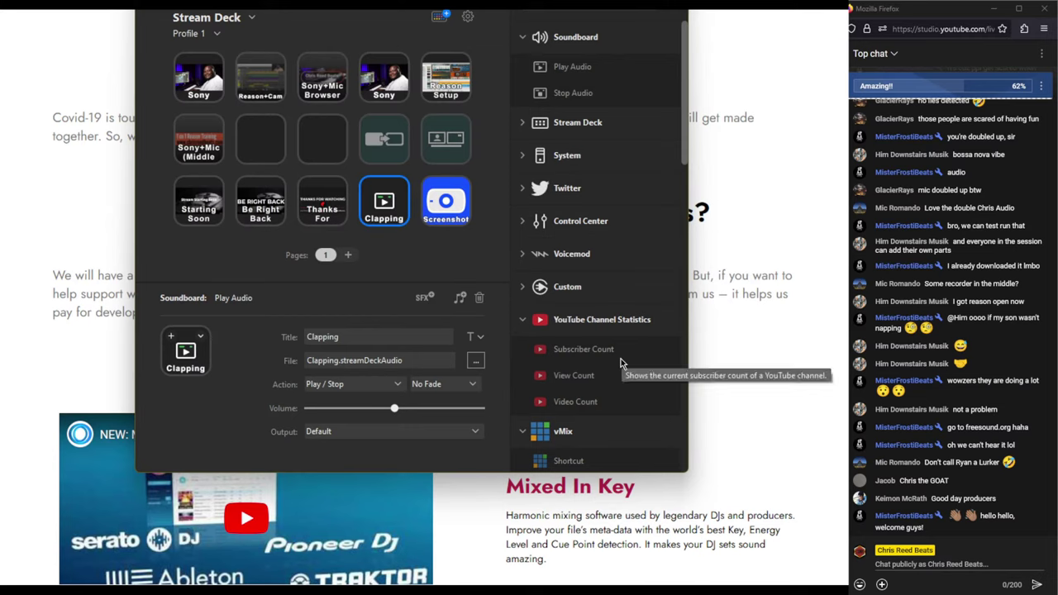
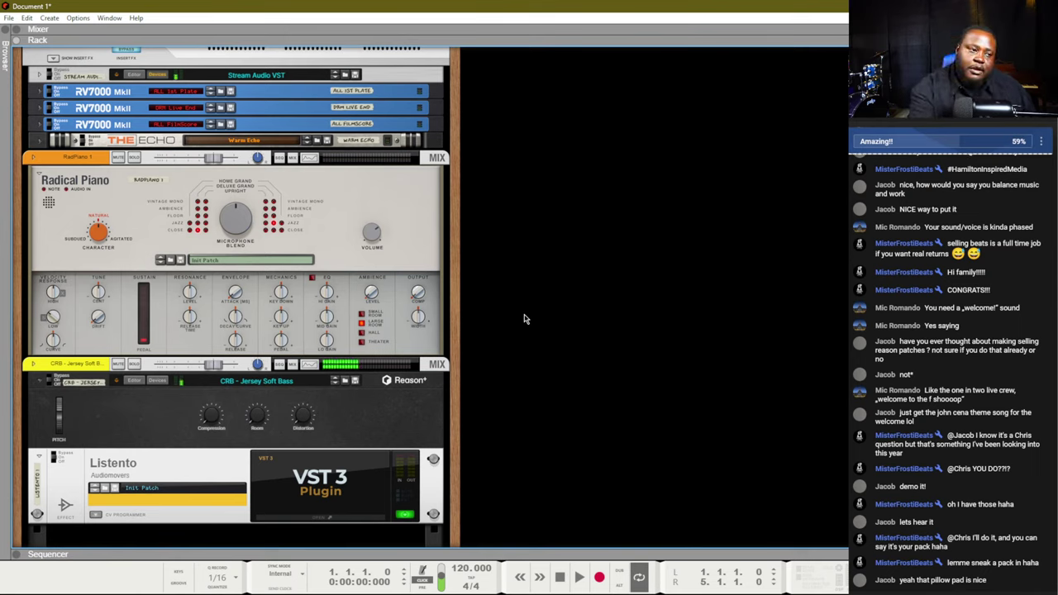
- In the Reason rack, show the devices inside the CRB - Jersey Soft Bass Combinator and load the CRB - Pillow Pad patch
left_click(162, 380)
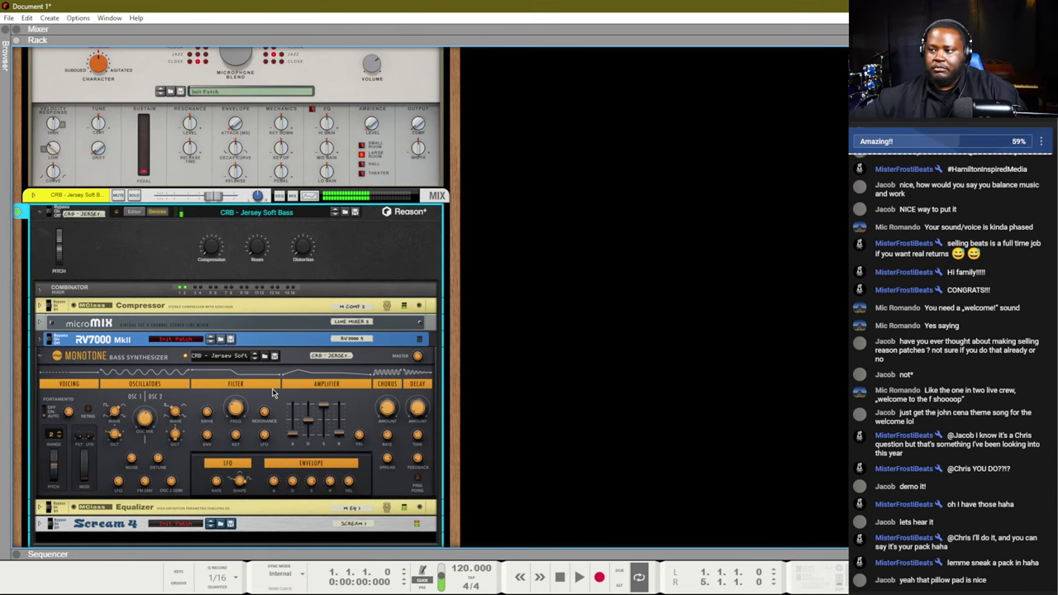
scroll(371, 170, "up", 1)
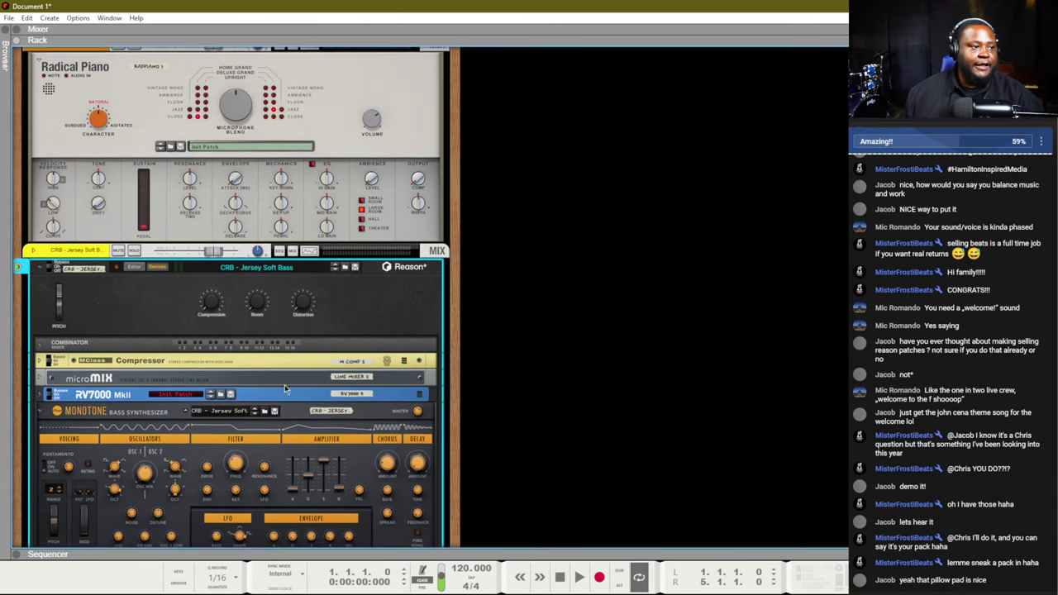
left_click(337, 269)
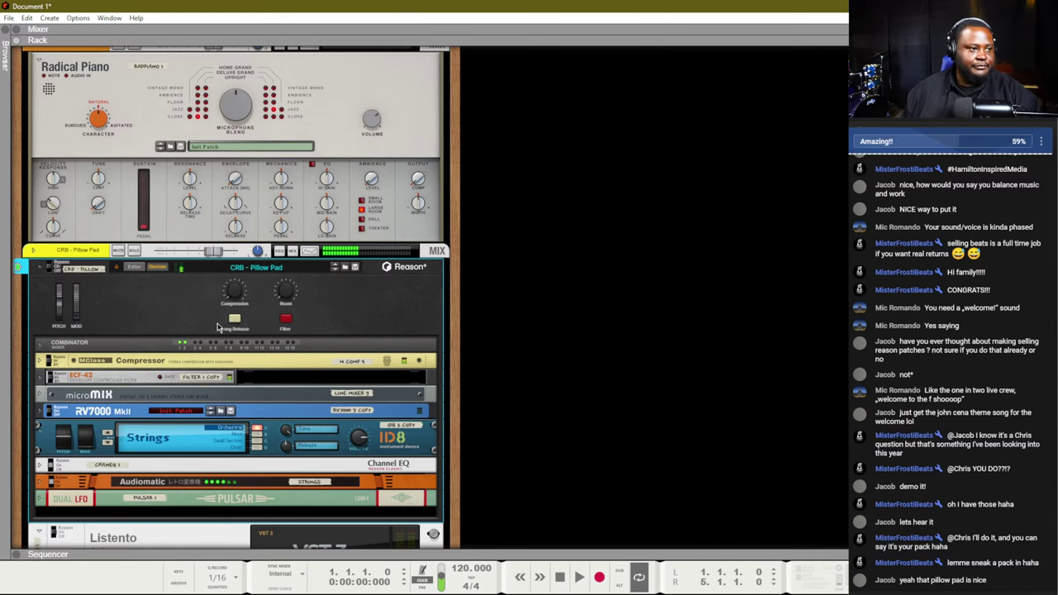
- Try the Pillow Pad Combinator's Filter switch and look over the devices inside the patch
left_click(285, 321)
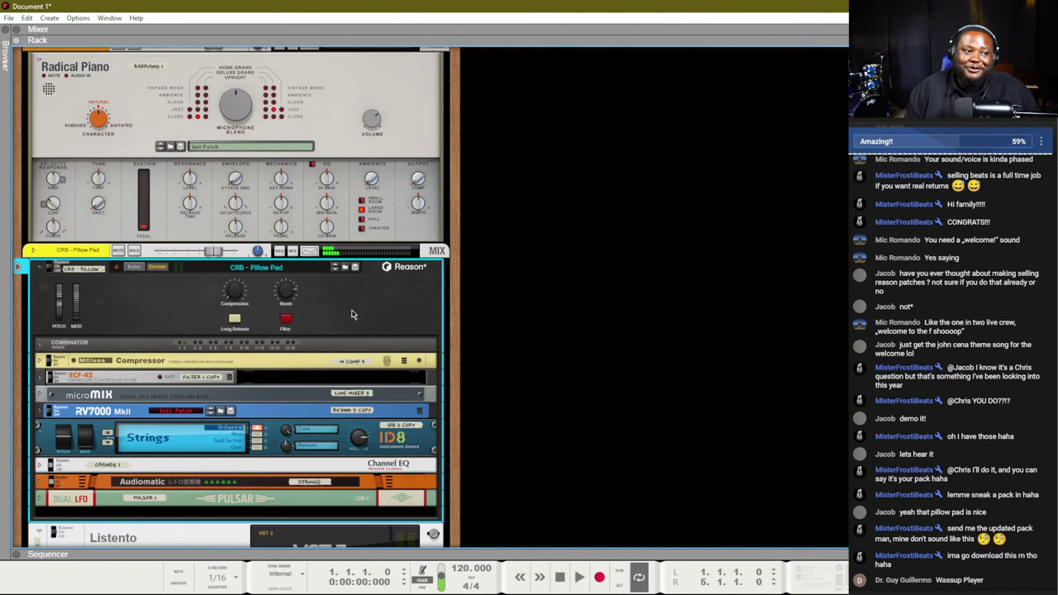
scroll(354, 312, "down", 3)
scroll(354, 313, "up", 1)
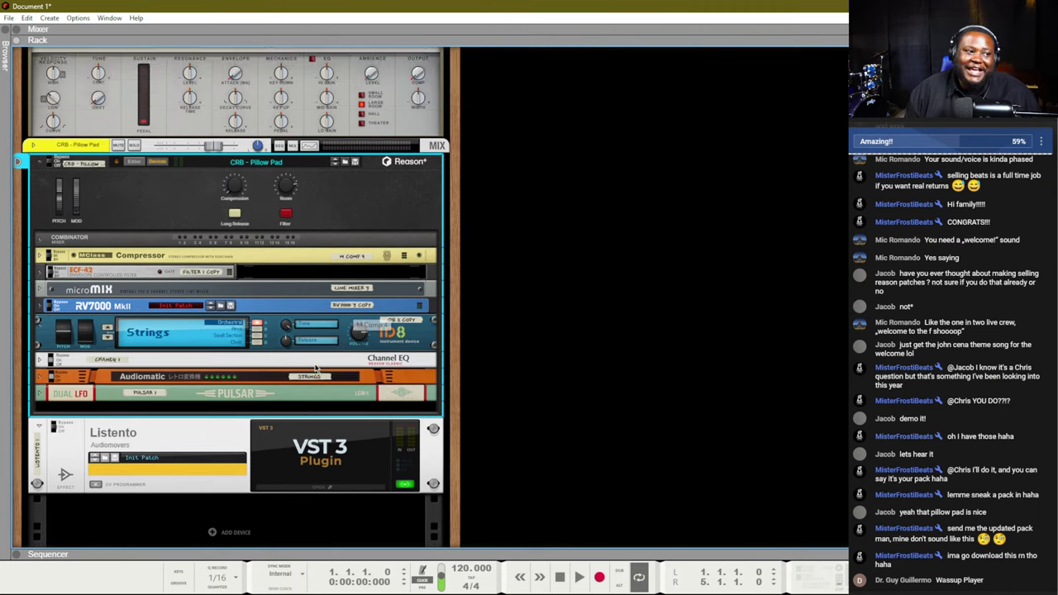
- Delete the Listento device below the Pillow Pad Combinator from the rack
left_click(215, 446)
key("Delete")
key("Return")
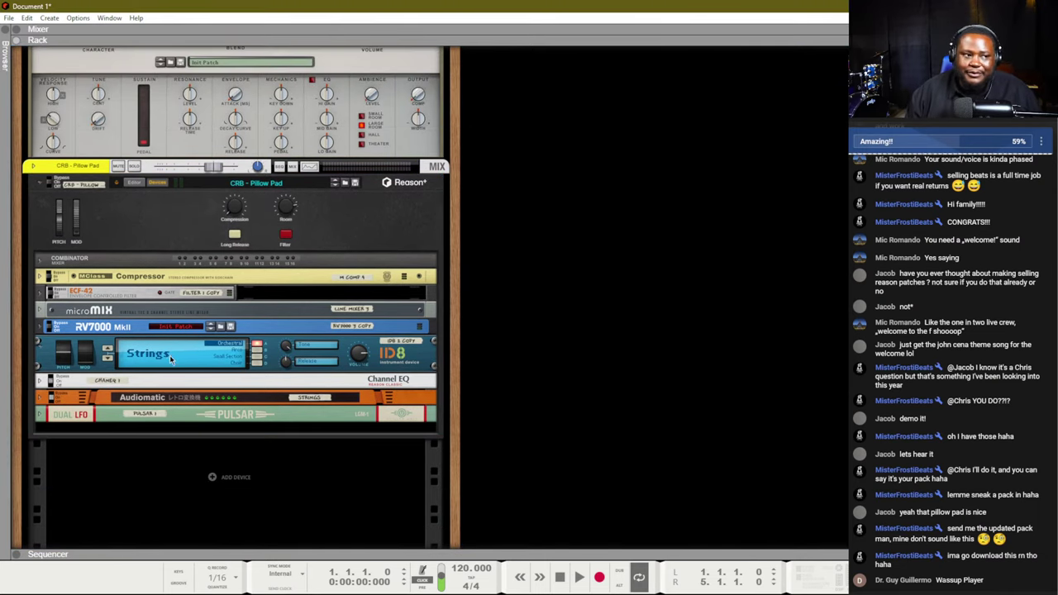
scroll(192, 357, "up", 6)
scroll(193, 357, "down", 4)
scroll(192, 357, "down", 2)
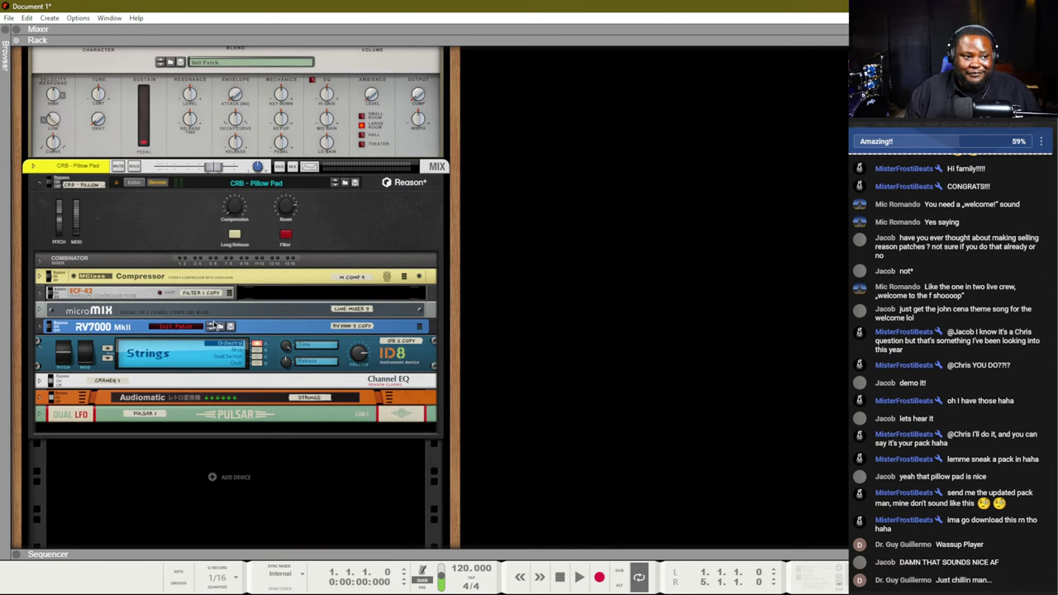
- Inspect the Audiomatic device inside the Pillow Pad Combinator and look at the mixer
left_click(40, 400)
left_click(41, 400)
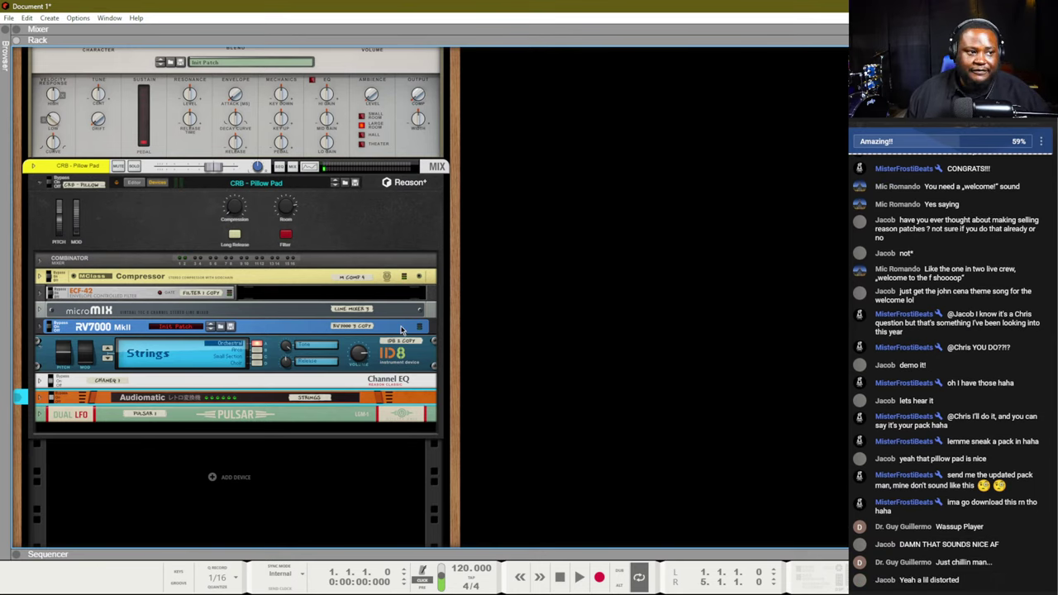
scroll(401, 331, "up", 5)
key("F5")
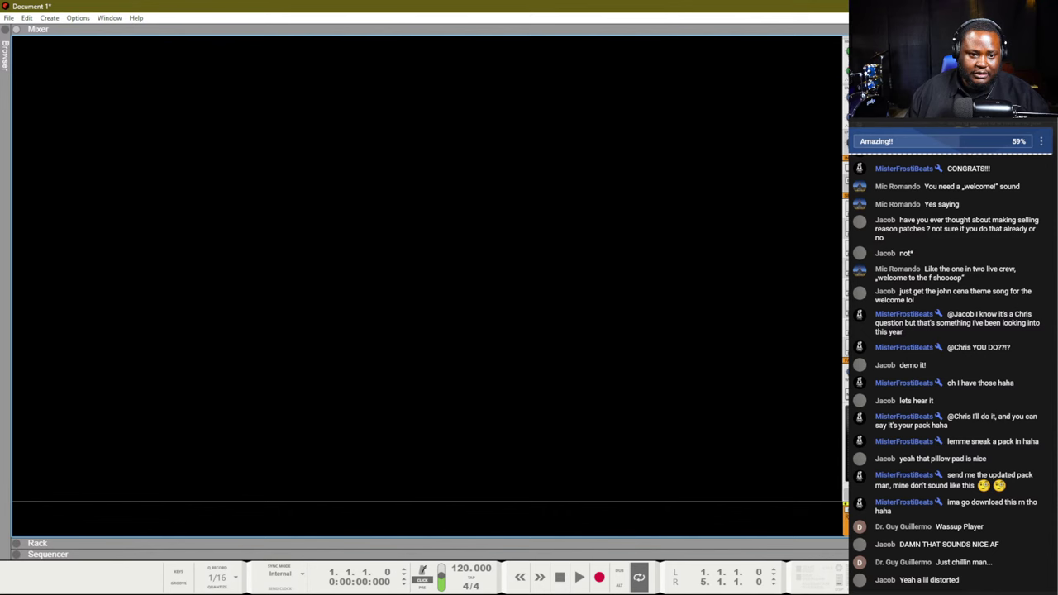
- Show the sequencer, close the Reason+ Companion and Satellite Plugins windows, and return to the Reason document
key("F7")
key("alt+Tab")
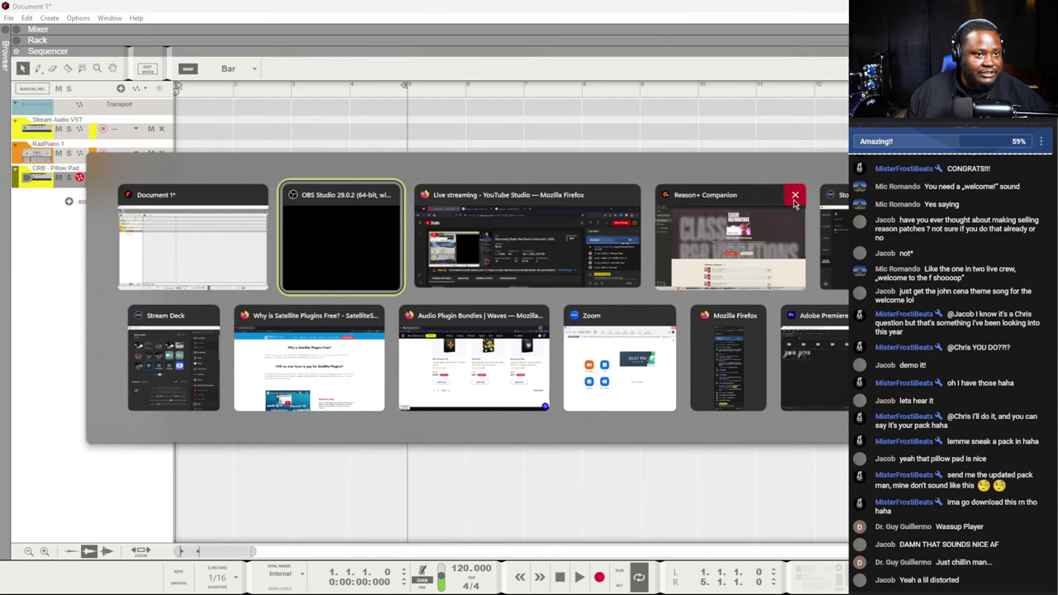
left_click(794, 203)
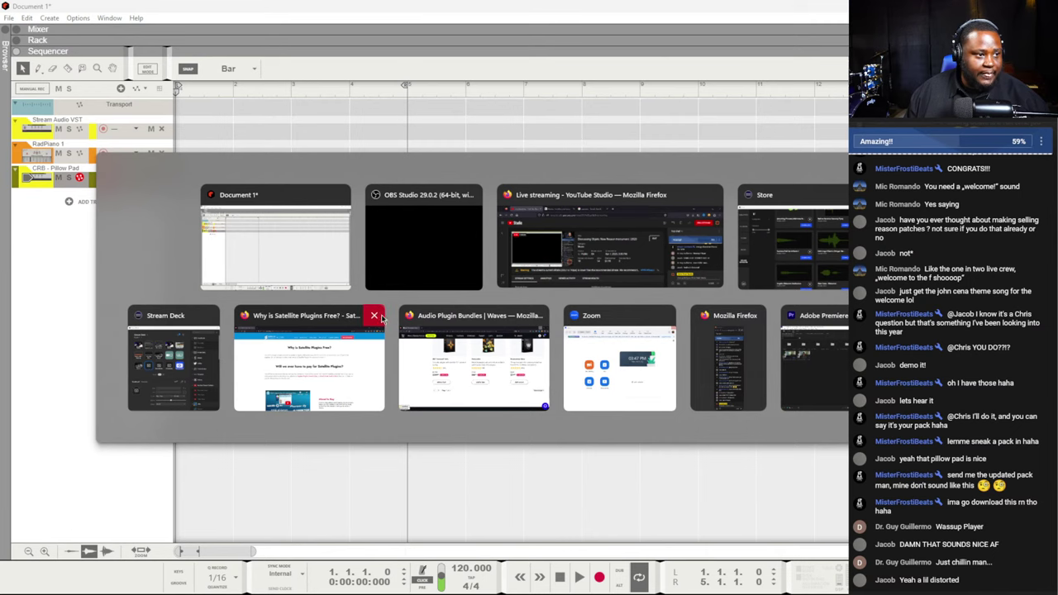
left_click(375, 316)
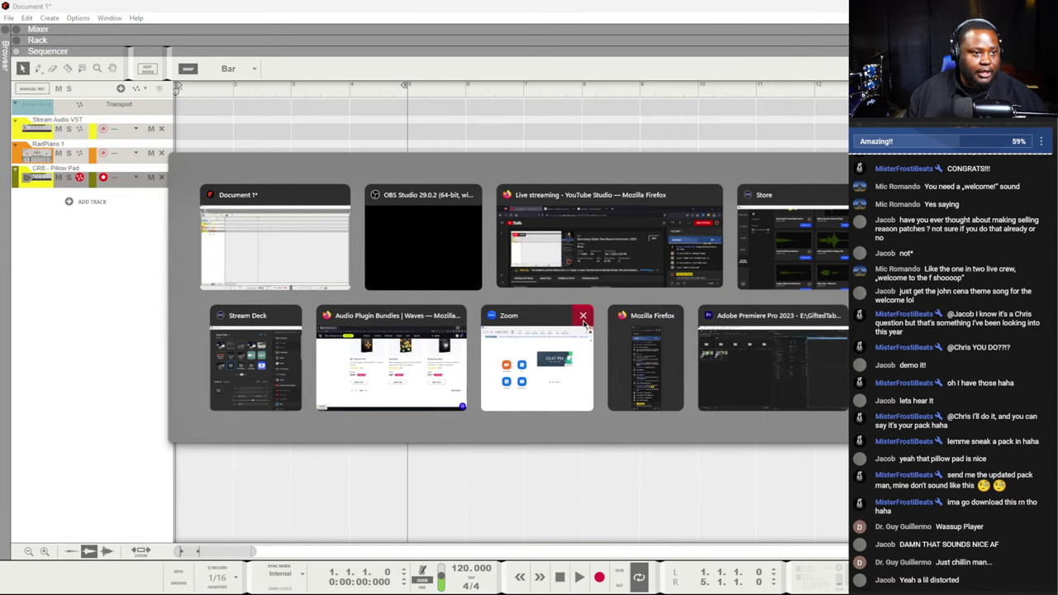
key("Return")
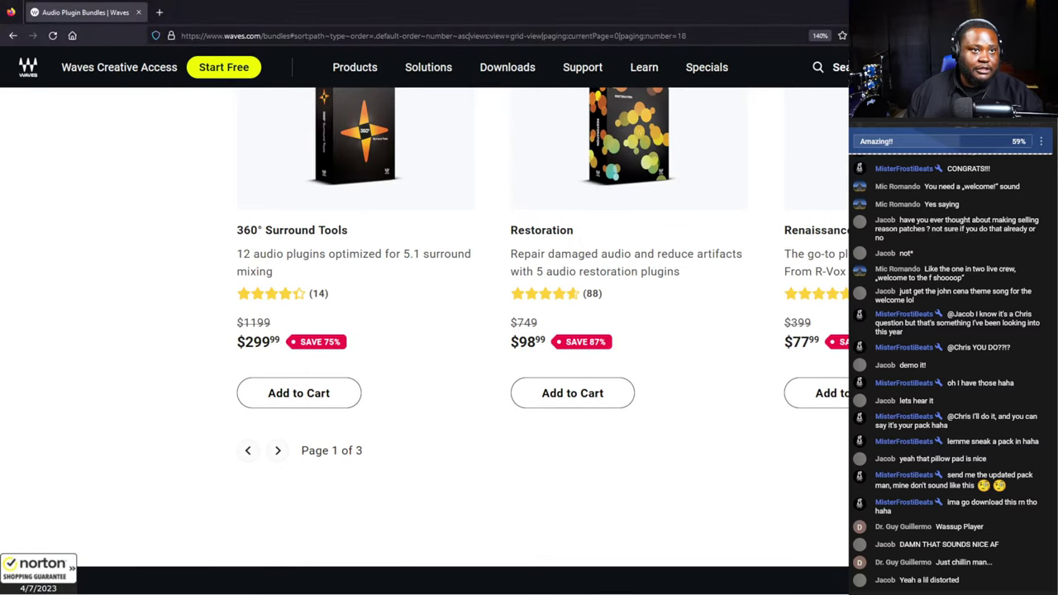
key("alt+Tab")
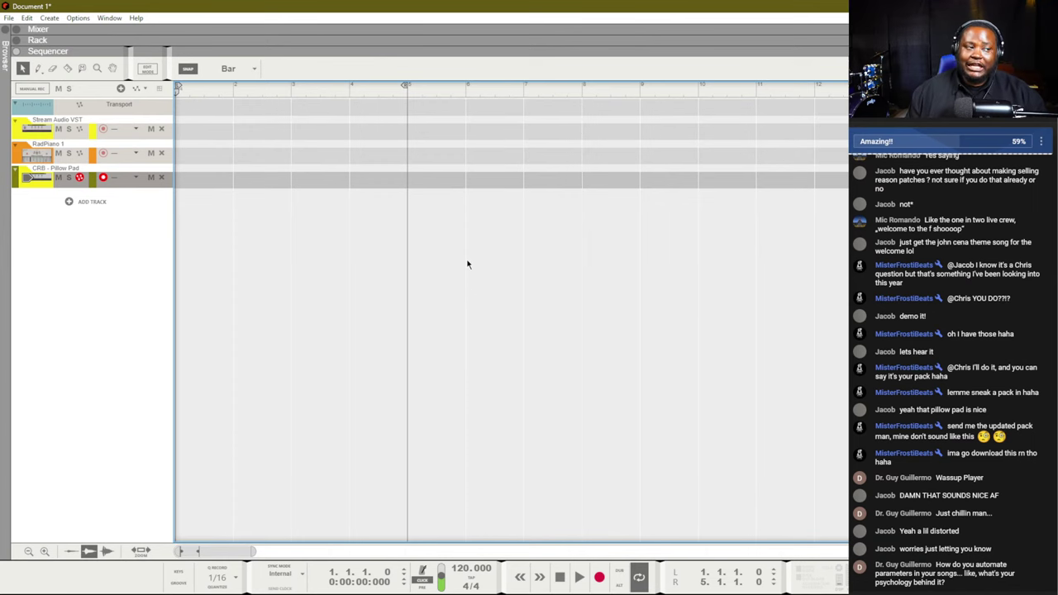
- Look over the Pillow Pad Combinator's controls in the rack and the options available for the device
key("F6")
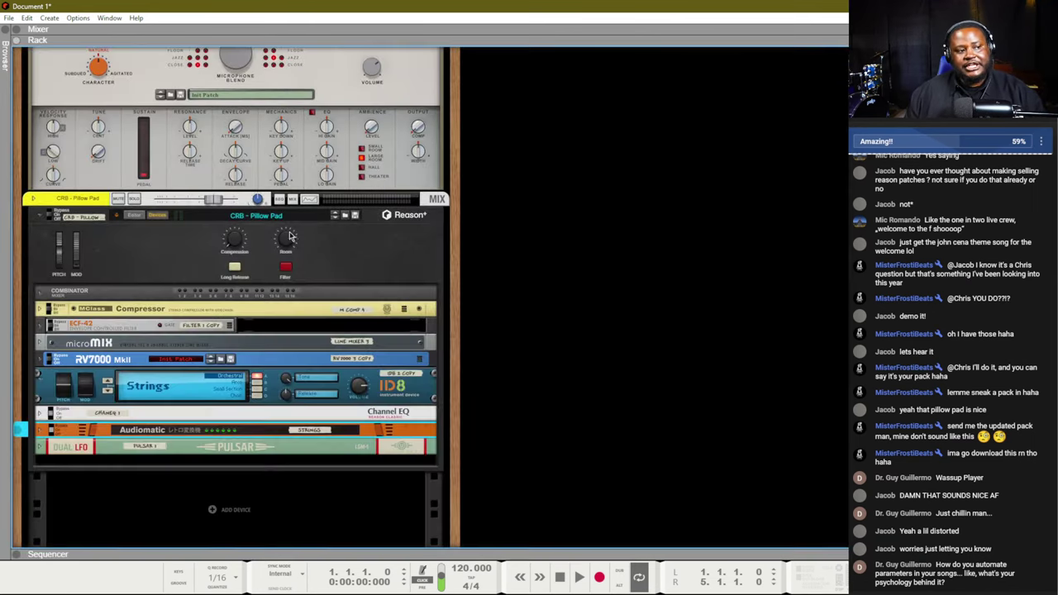
scroll(289, 238, "down", 2)
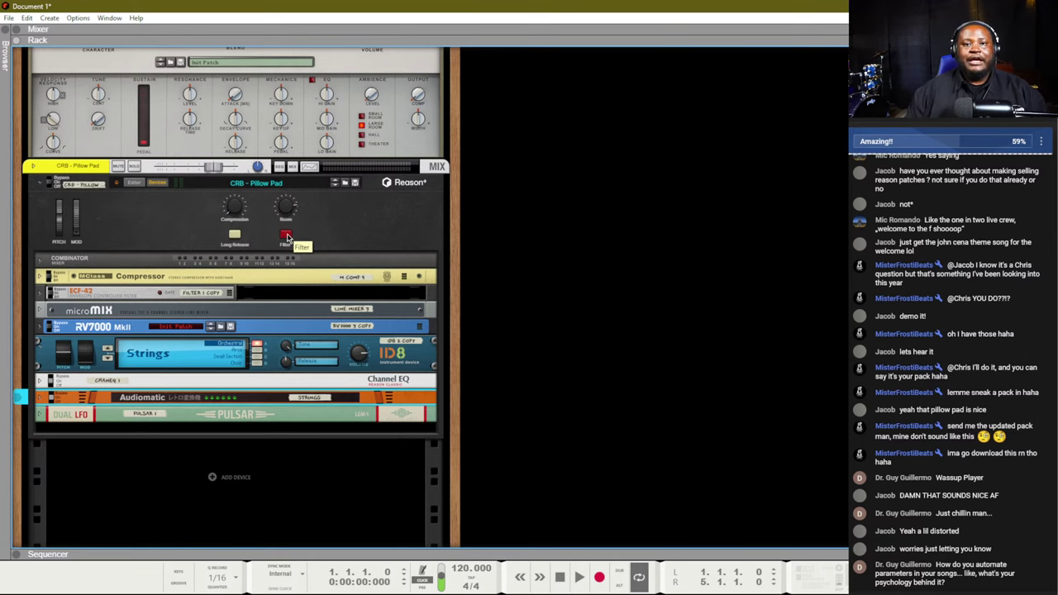
key("F7")
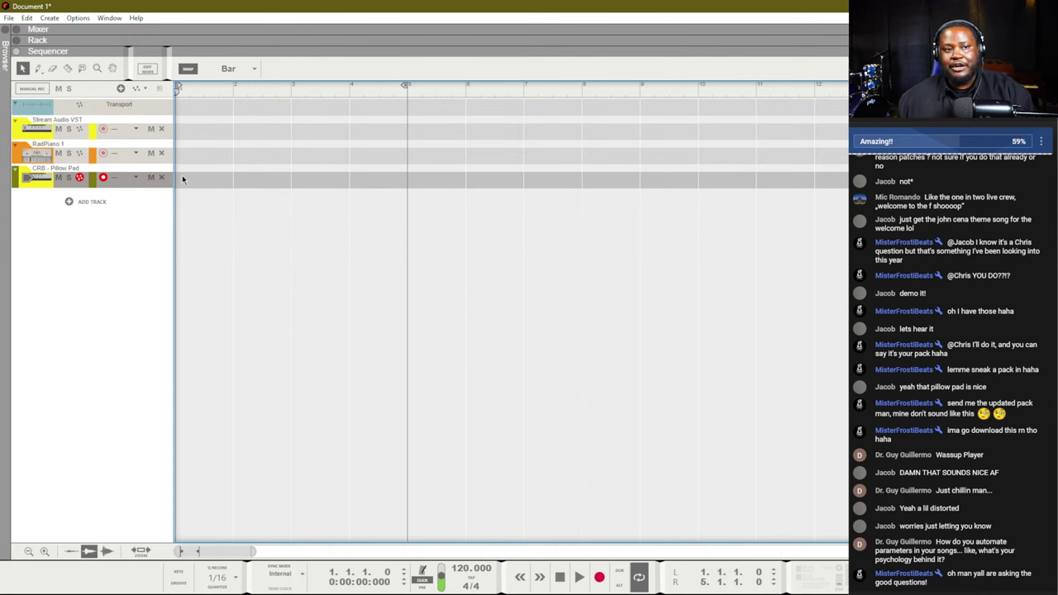
key("F6")
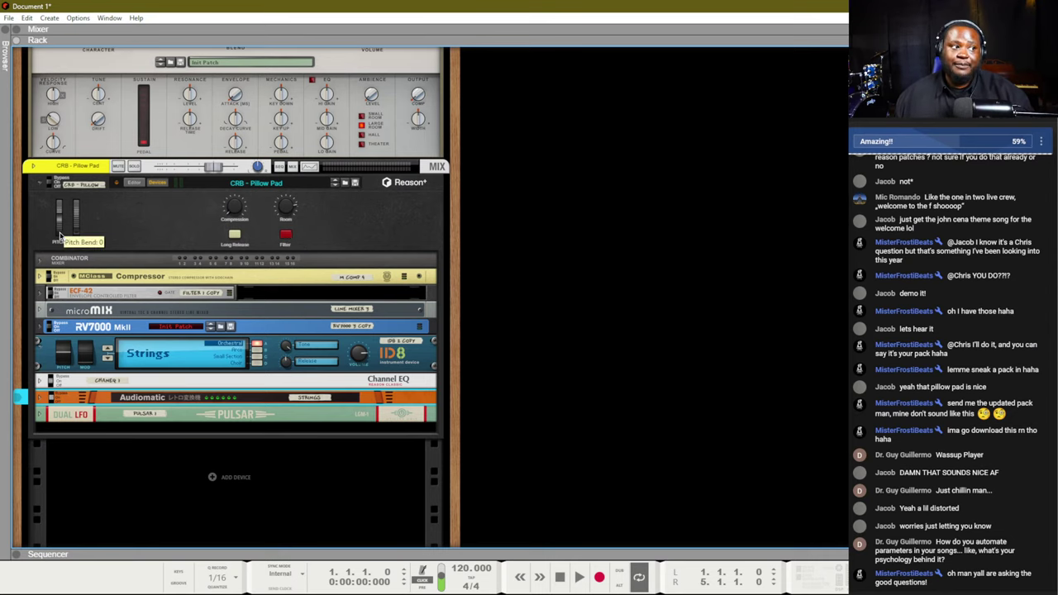
left_click(155, 232)
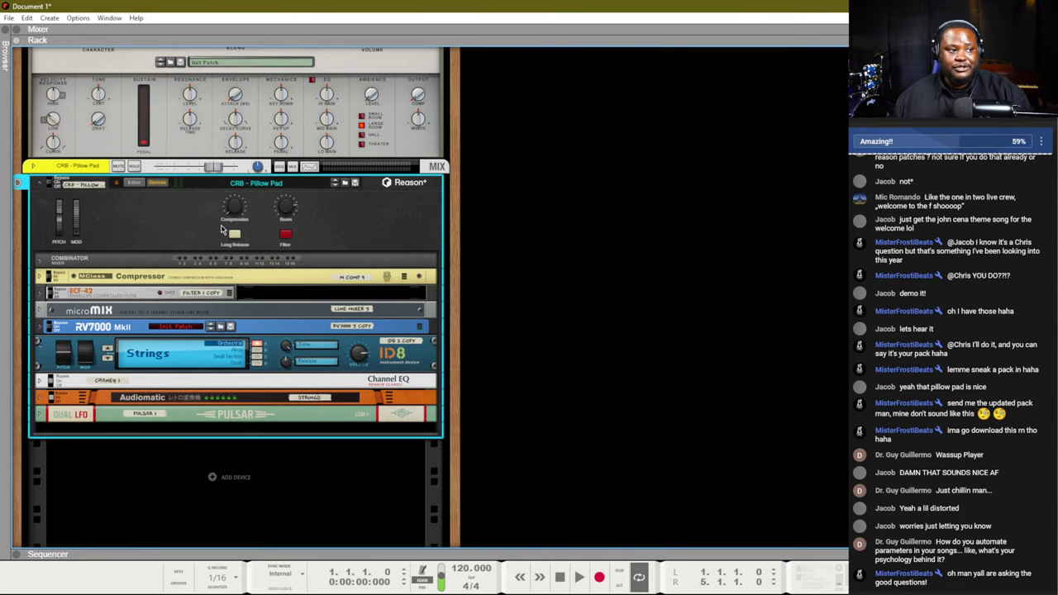
right_click(173, 227)
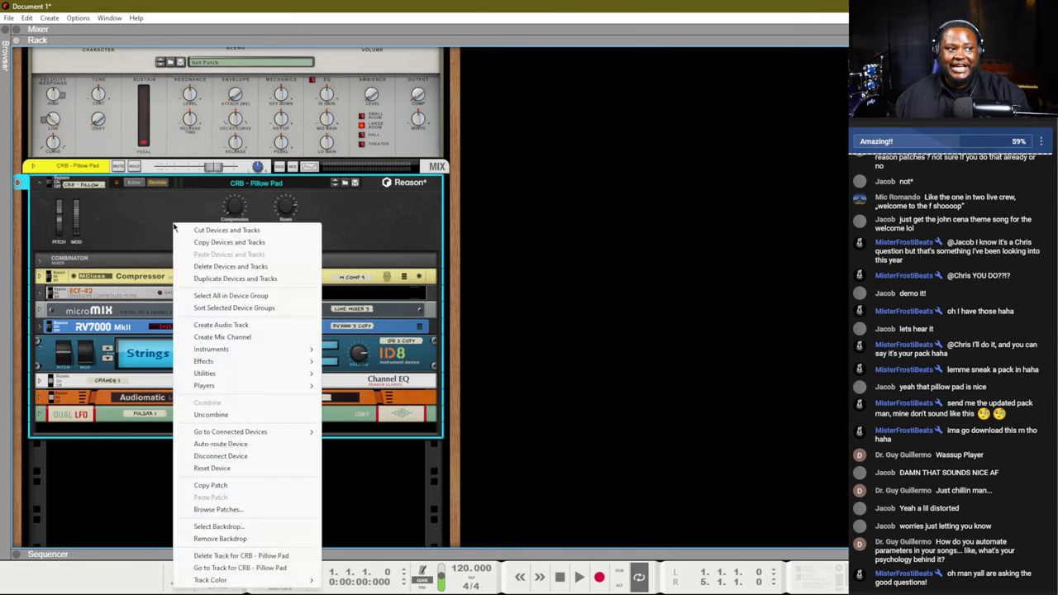
left_click(129, 234)
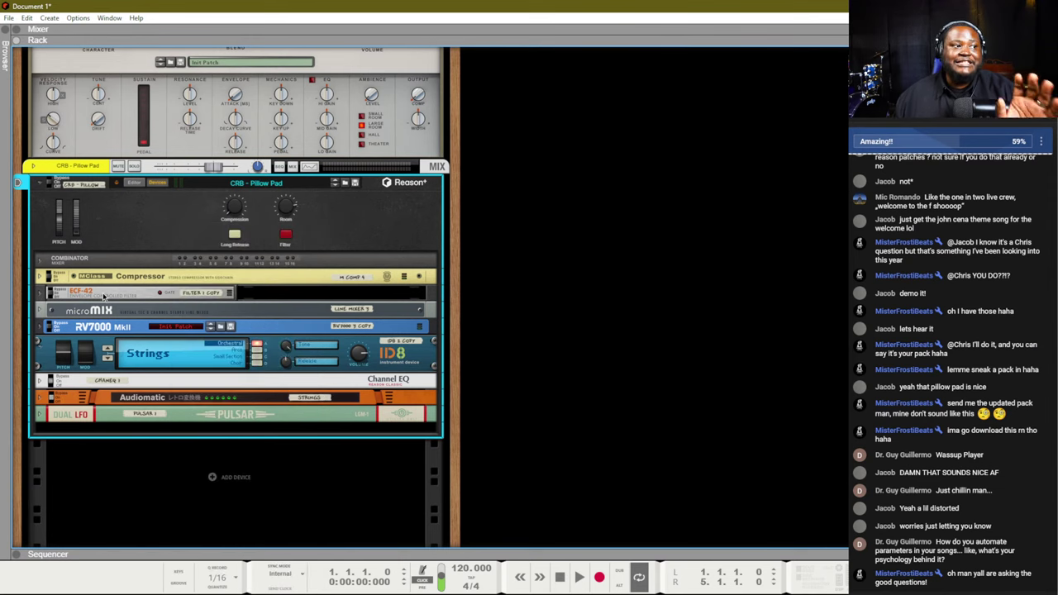
- Open Frequency automation for the Combinator's ECF-42 filter and draw a five-bar automation clip starting at bar 1
left_click(38, 296)
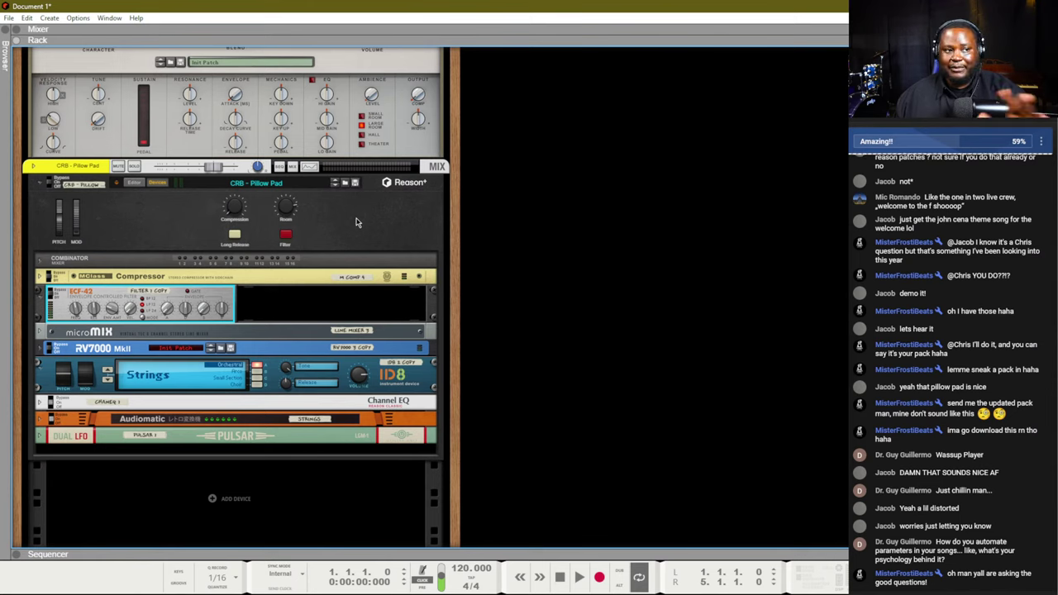
right_click(79, 316)
left_click(136, 331)
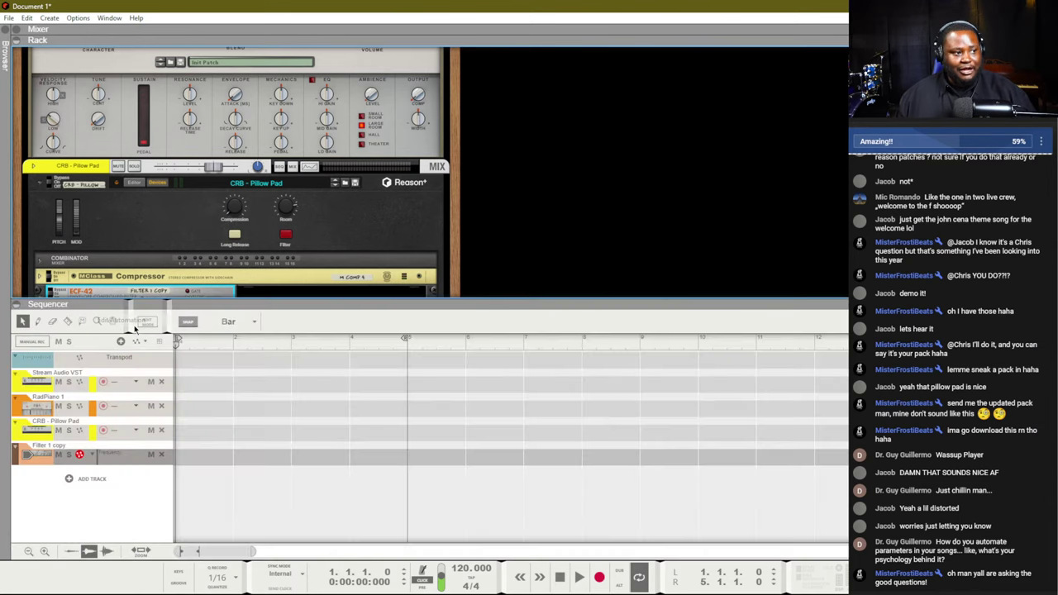
left_click_drag(178, 453, 424, 458)
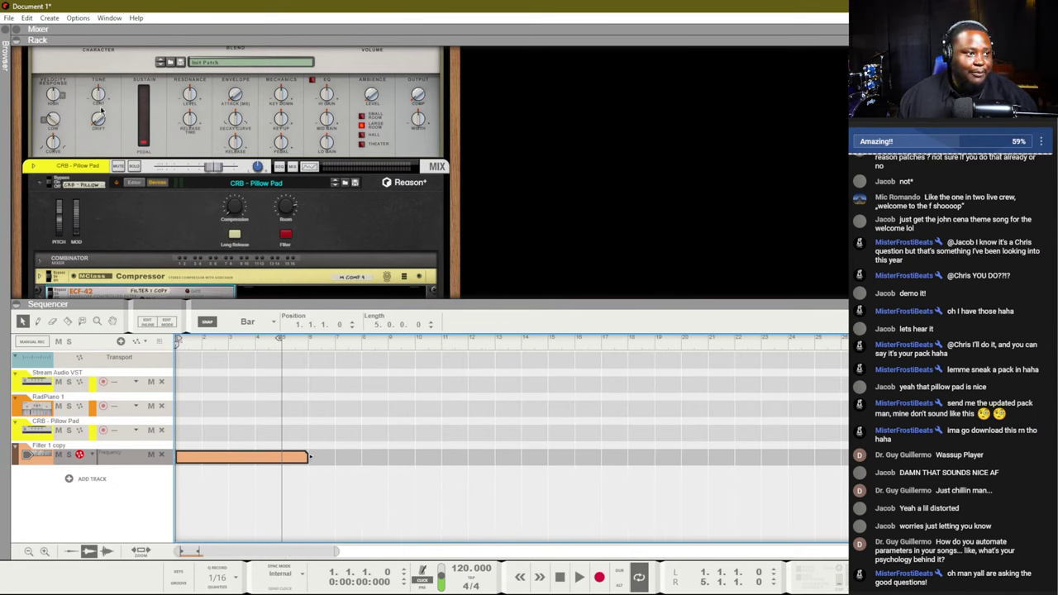
- Enable Blocks in the sequencer and draw a four-bar Block 1 starting at bar 1
left_click(79, 18)
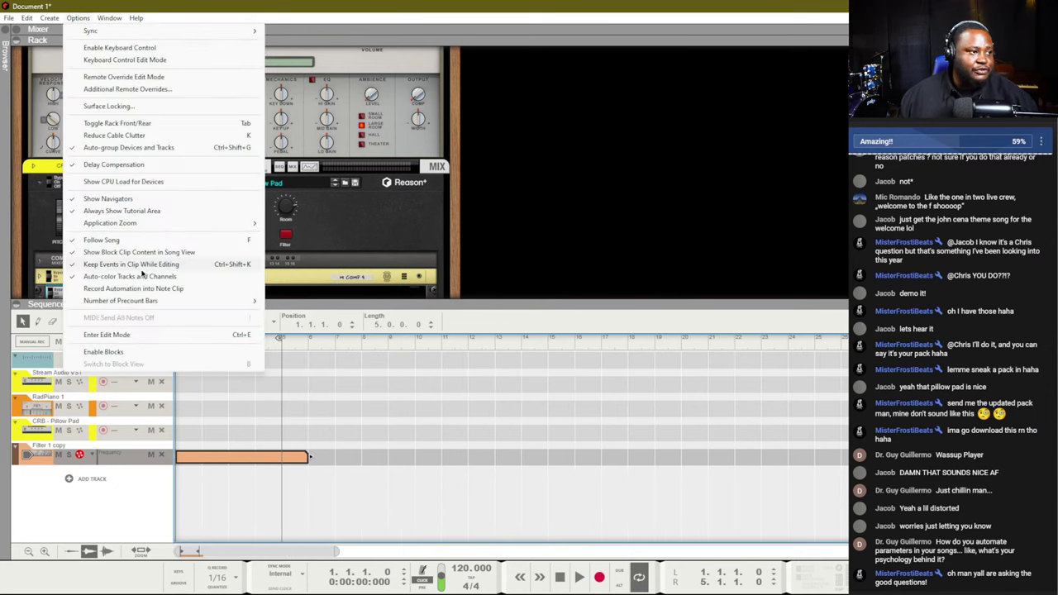
left_click(137, 353)
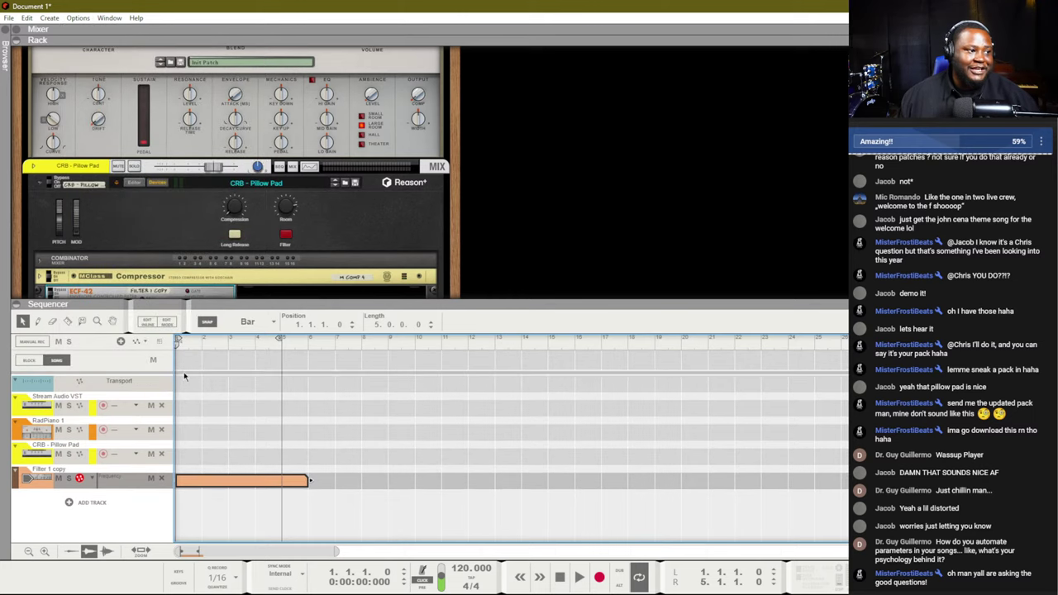
left_click_drag(201, 360, 283, 360)
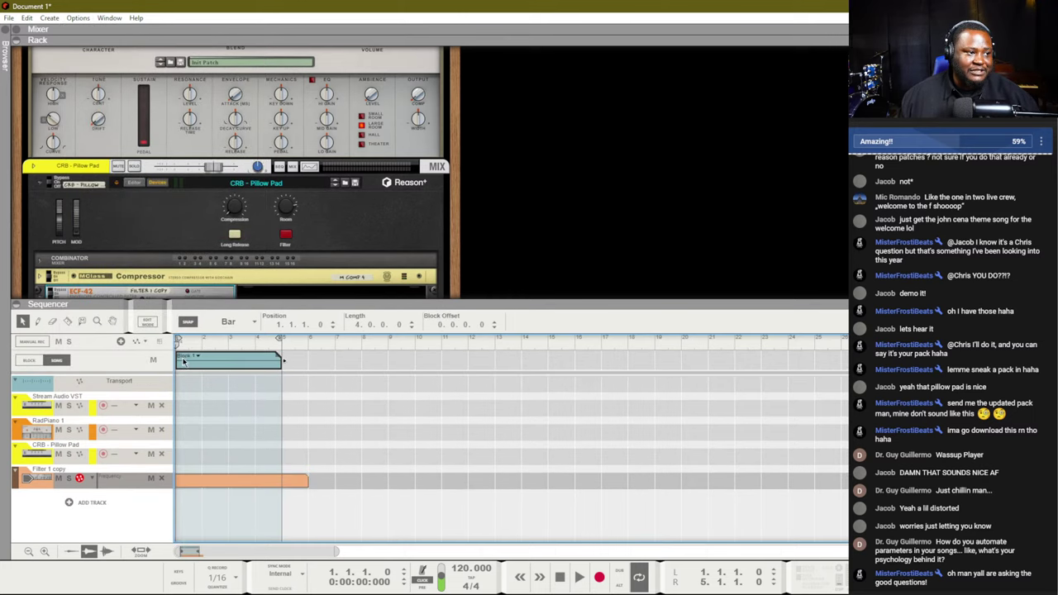
- Open Block 1 in Block view and rename it as Intro
left_click(187, 358)
left_click(214, 212)
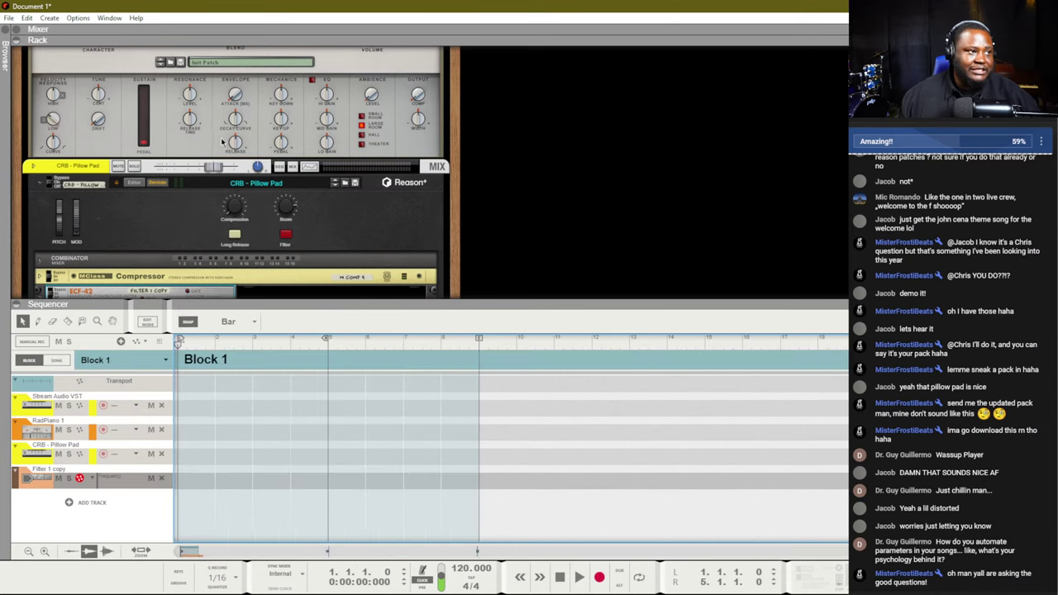
double_click(206, 357)
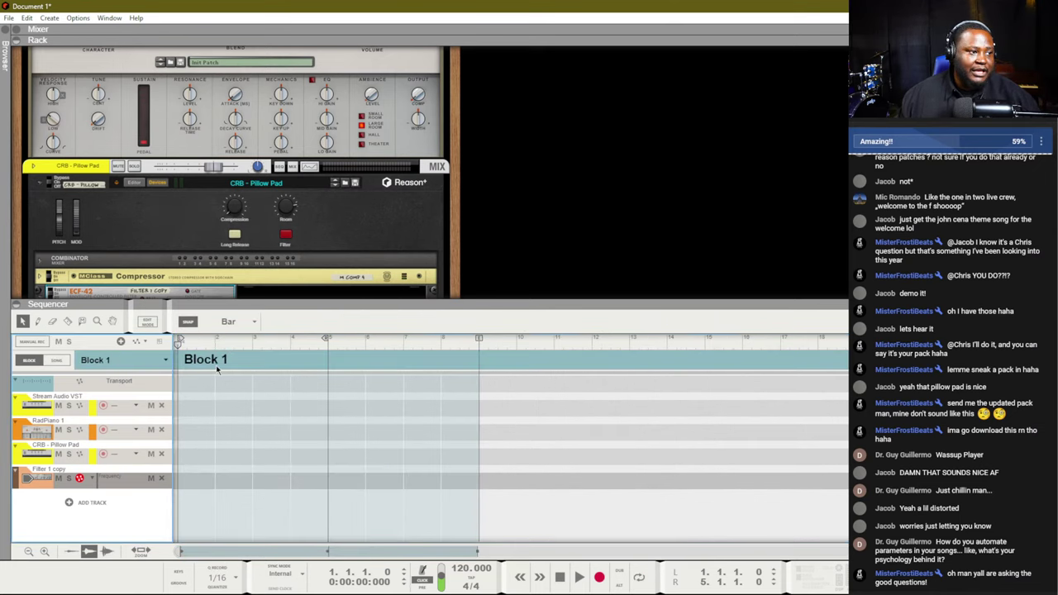
double_click(217, 369)
type("Intro\\")
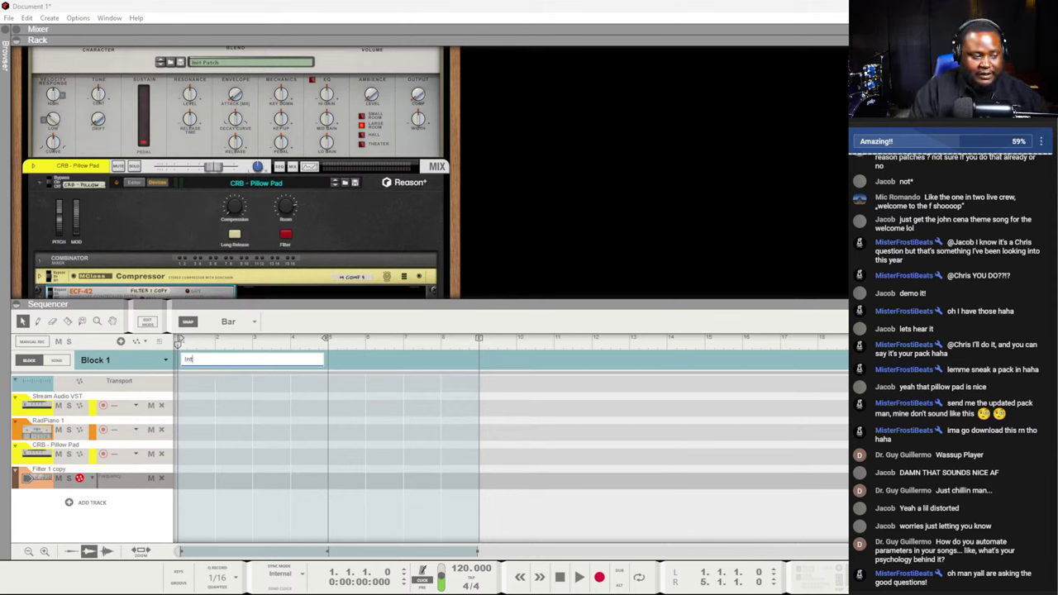
key("BackSpace")
key("BackSpace")
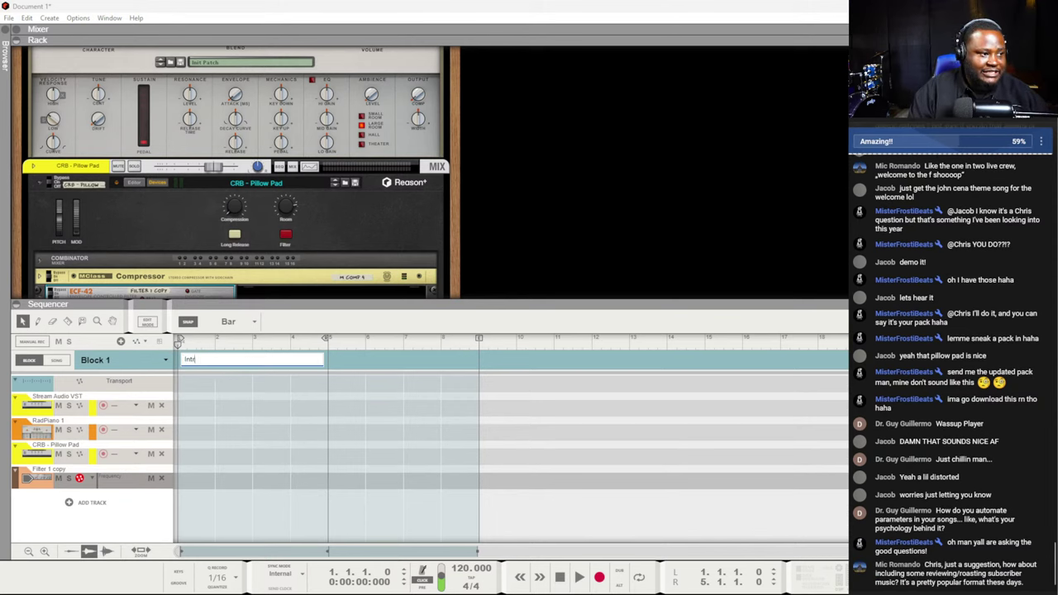
key("BackSpace")
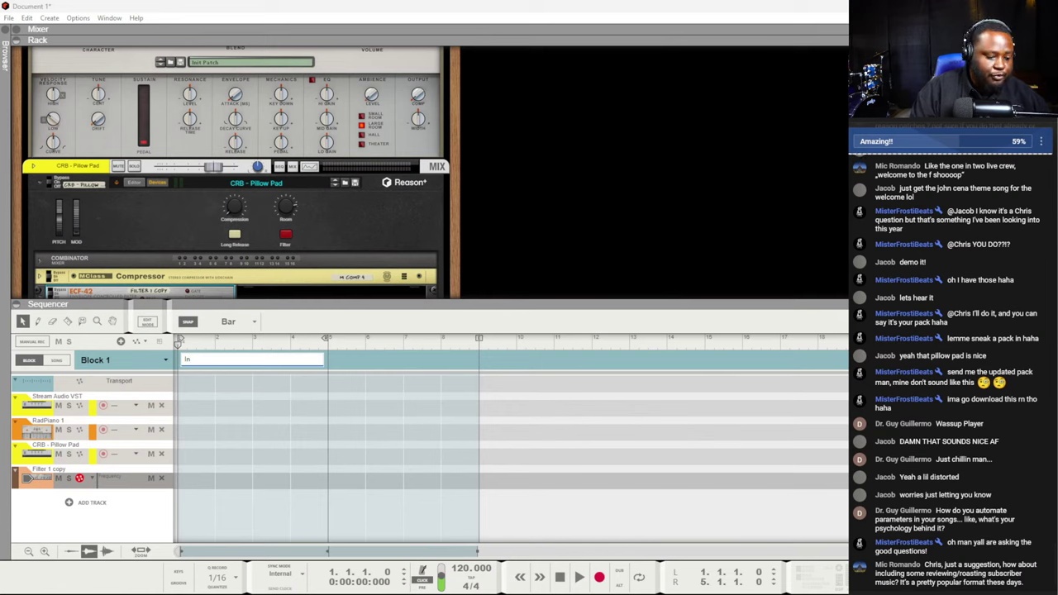
key("Return")
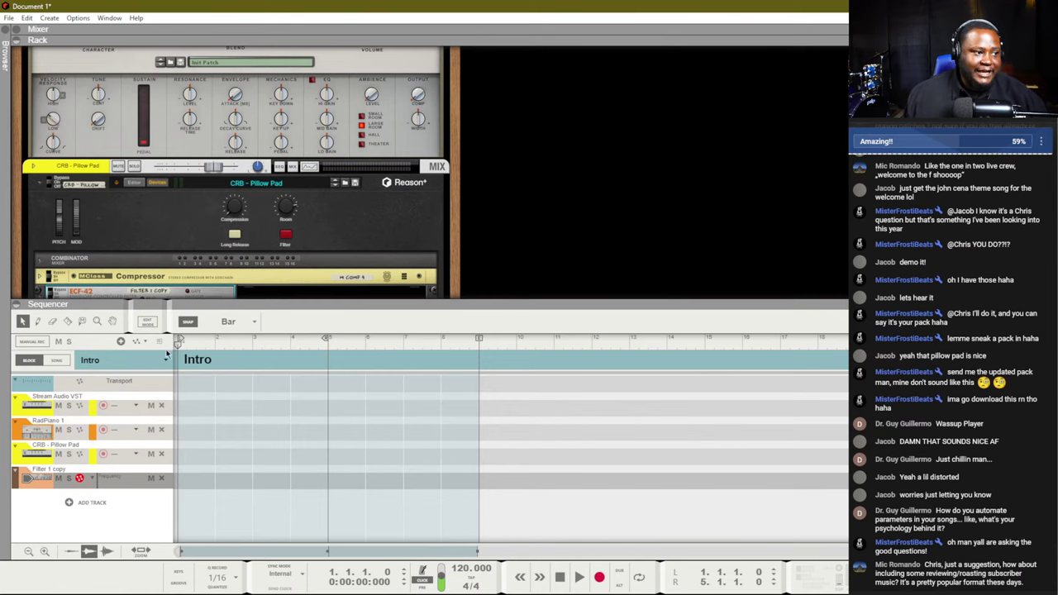
- Switch to Block 2 and rename it as Verse
left_click(165, 360)
left_click(202, 223)
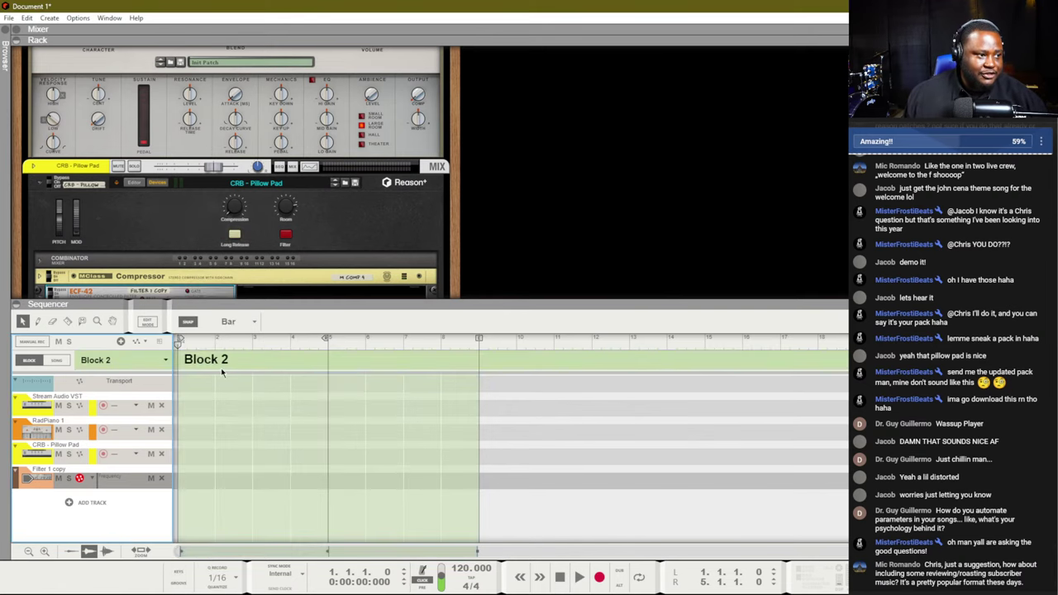
double_click(222, 368)
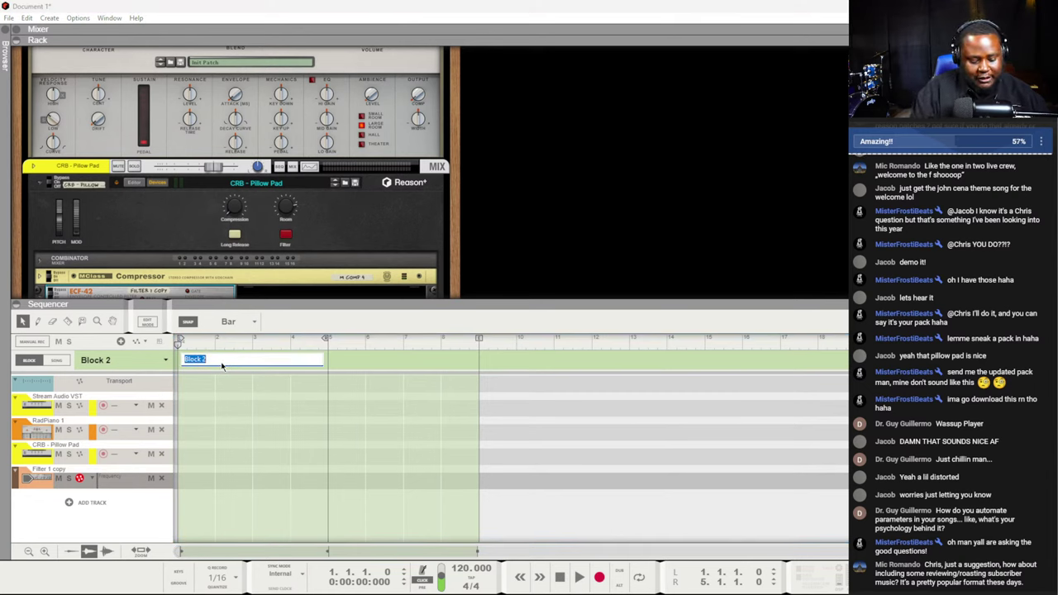
type("Verse")
key("Return")
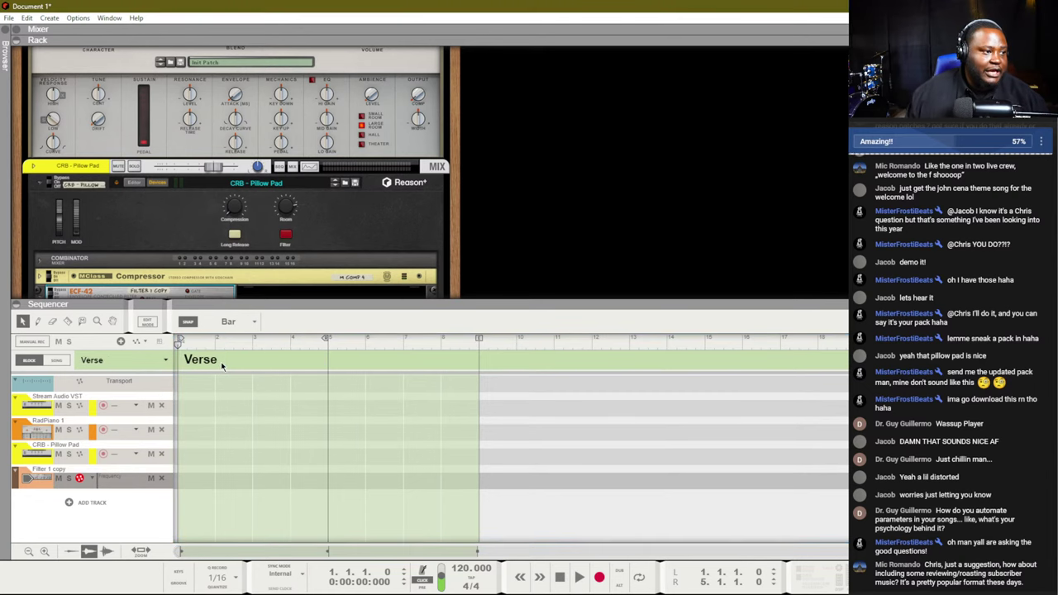
- Switch to Block 3 and rename it as Chorus
left_click(164, 360)
left_click(197, 238)
double_click(200, 364)
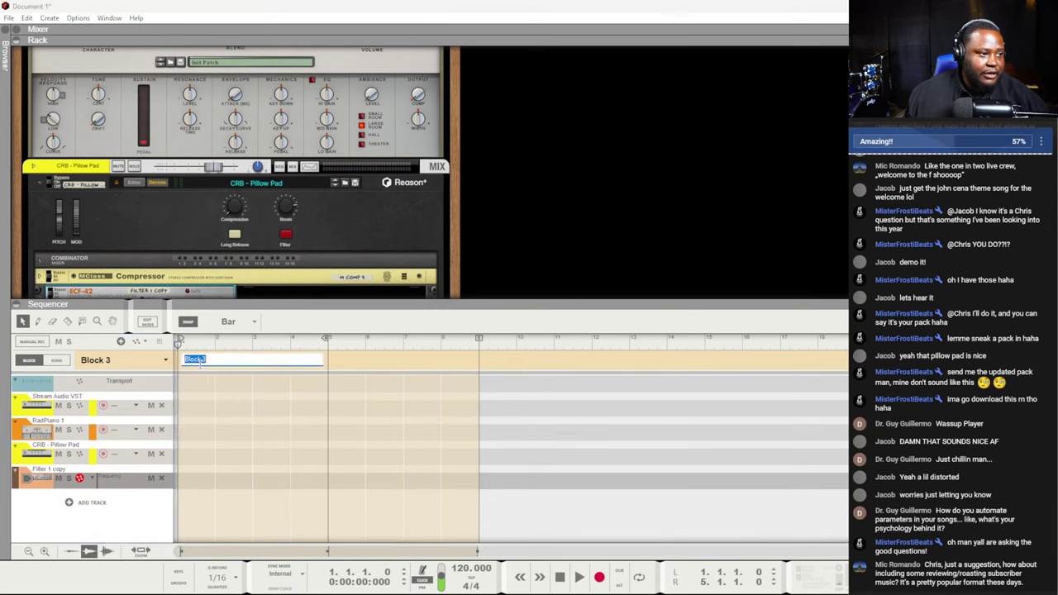
type("Chorus")
key("Return")
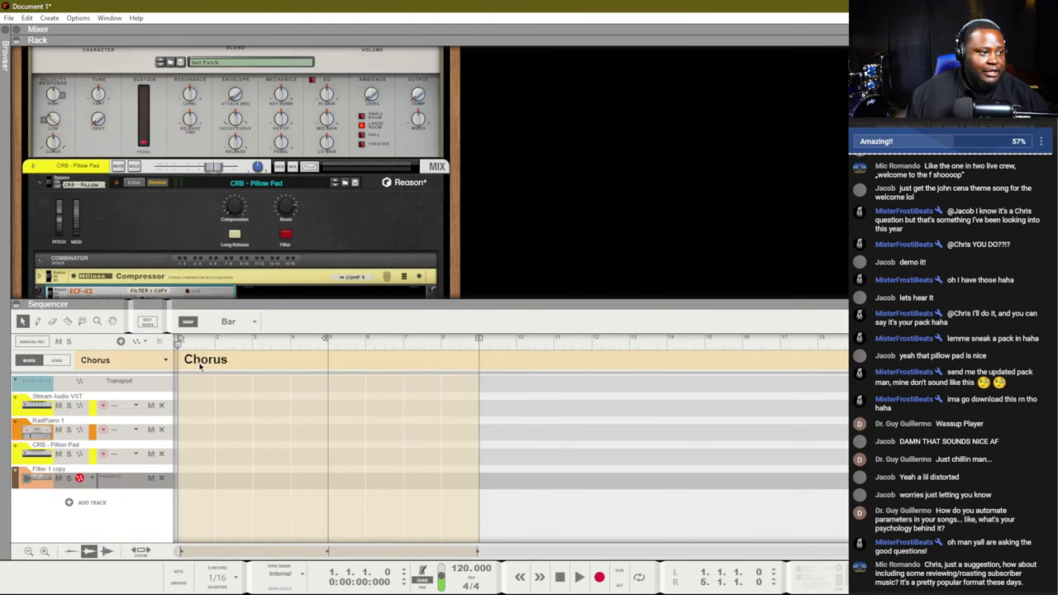
- Switch to Block 4 and rename it as Pre-Chorus
left_click(164, 359)
left_click(207, 253)
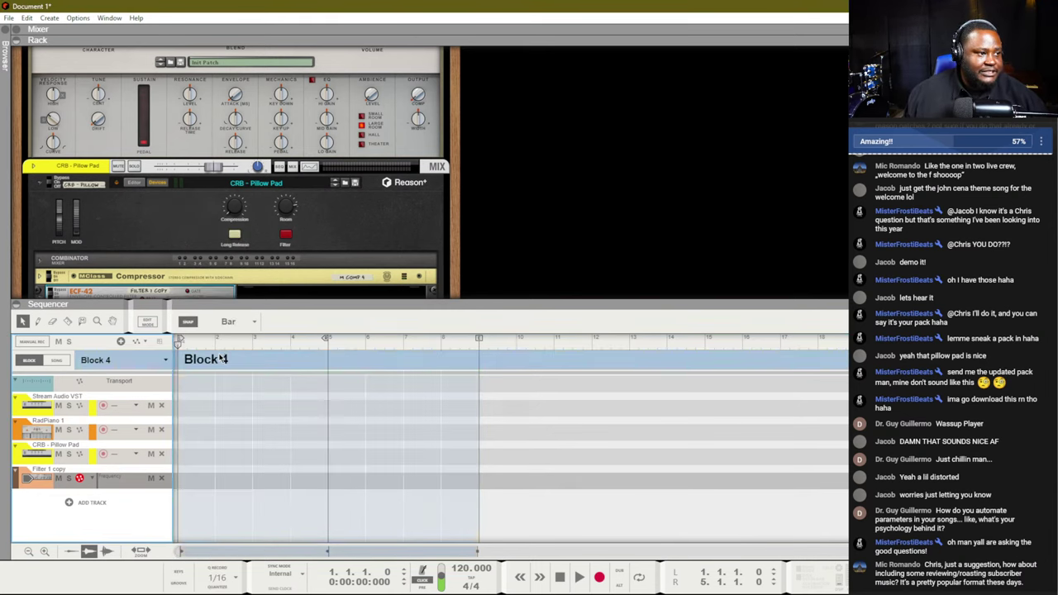
double_click(218, 358)
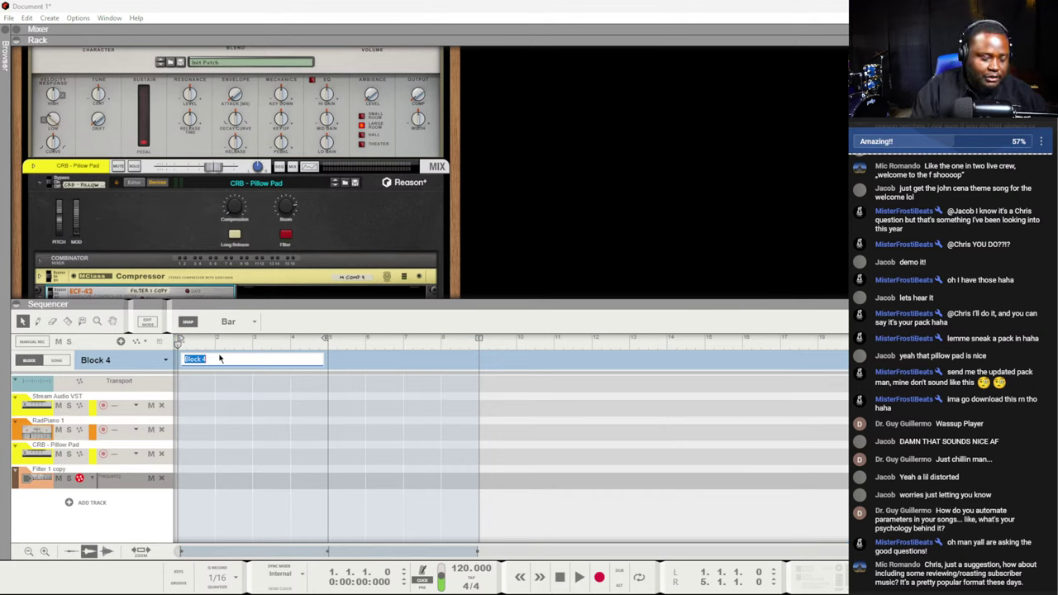
type("Pre-")
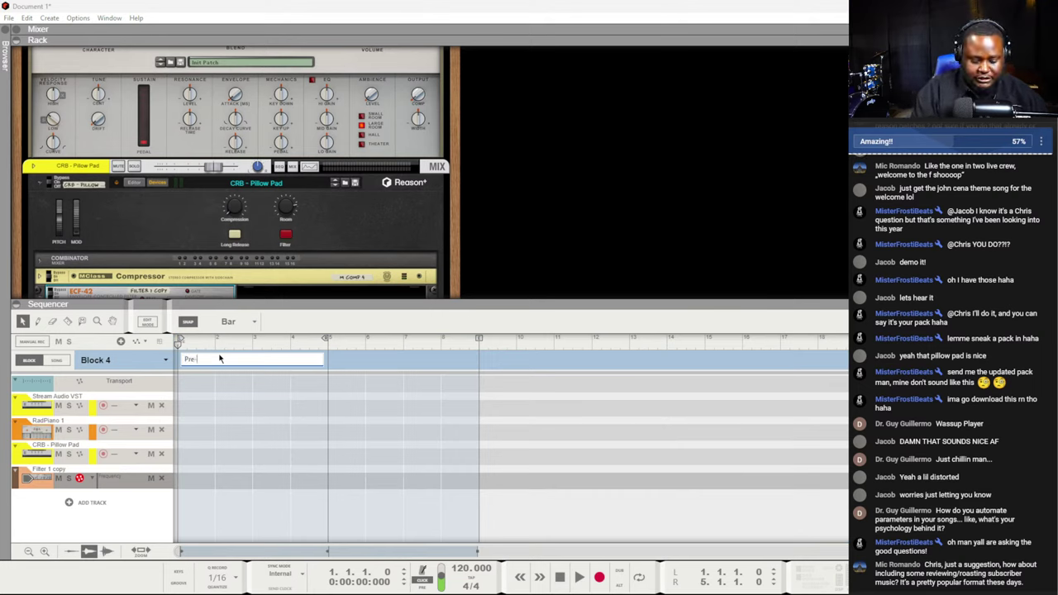
type("Chorus")
key("Return")
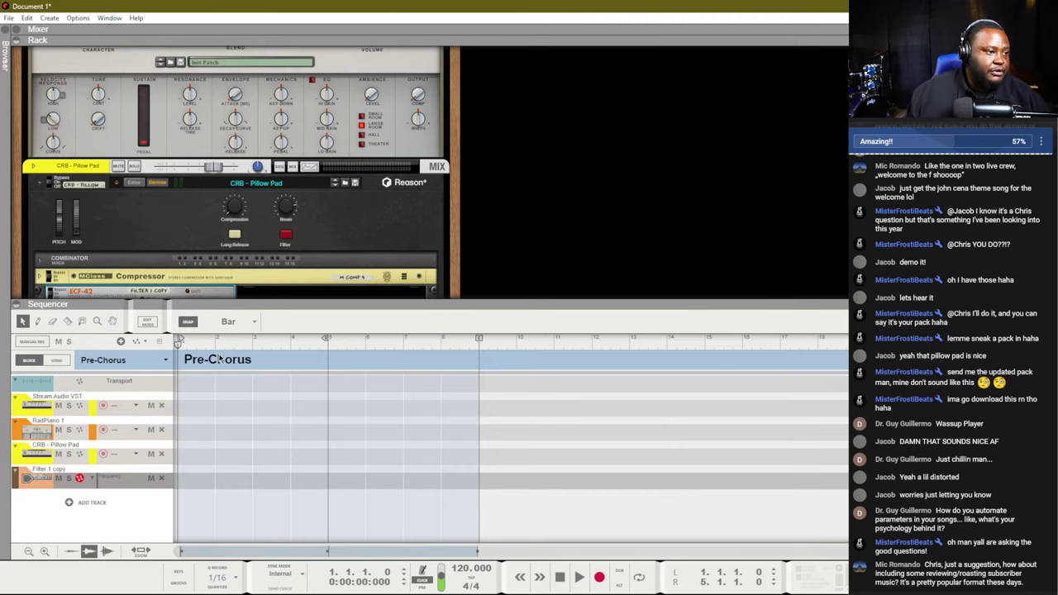
- Switch to Block 5 and rename it as Outro
left_click(167, 361)
left_click(217, 266)
double_click(214, 359)
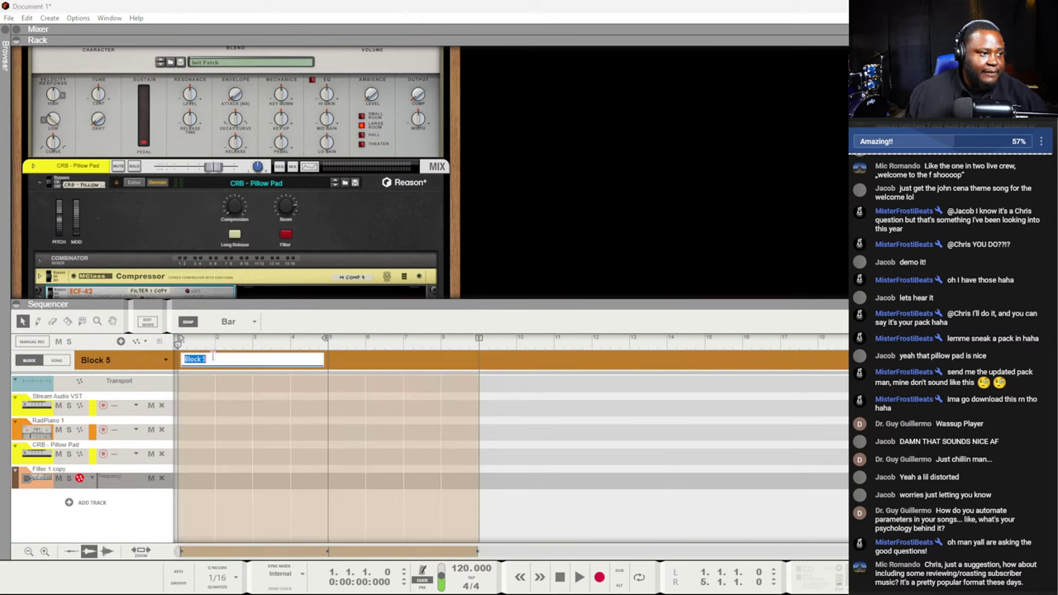
type("Outro")
key("Return")
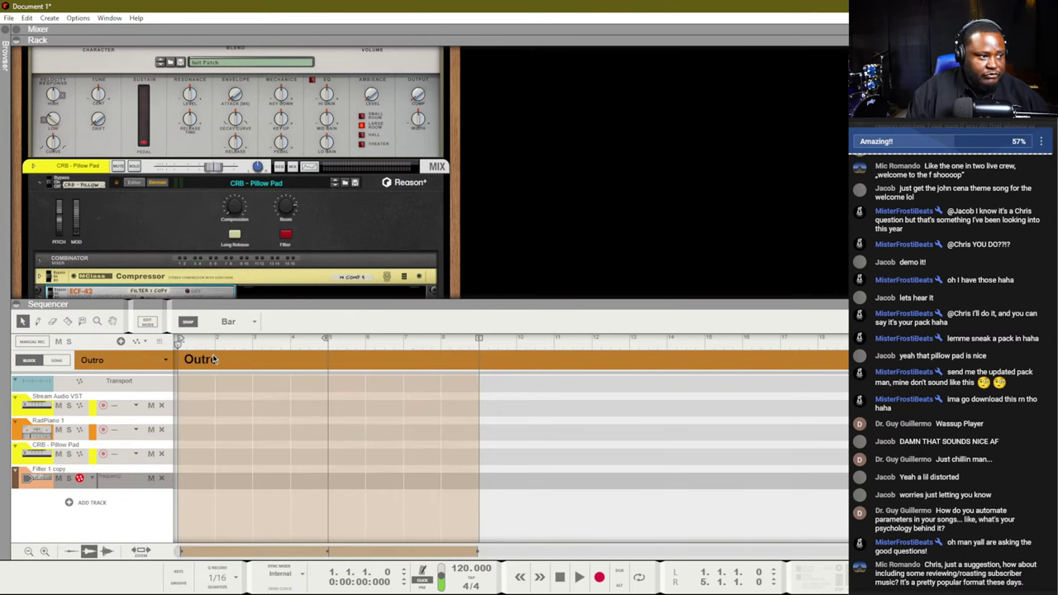
- Switch to Block 6 and rename it as Bridge
left_click(150, 363)
left_click(195, 272)
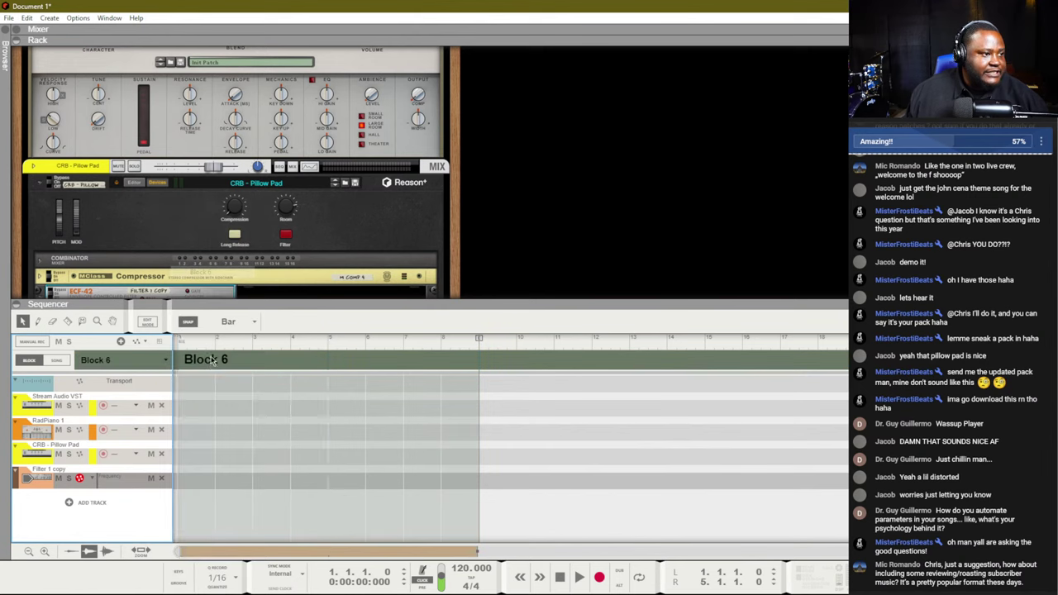
double_click(213, 360)
type("Bridge")
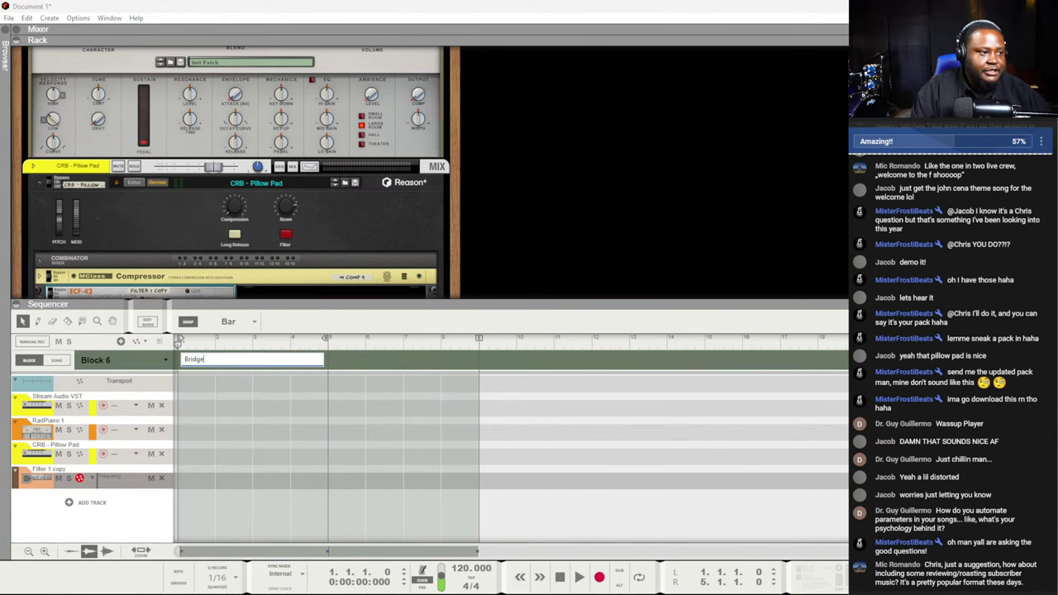
key("Return")
- Return to Song view and enlarge the sequencer area over the rack
key("ctrl+e")
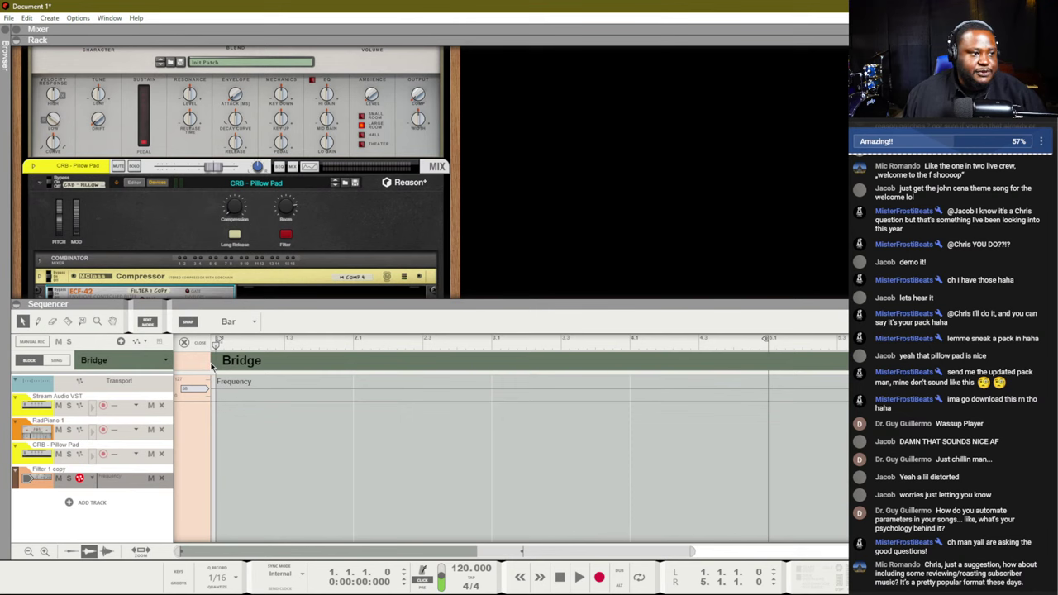
key("ctrl+e")
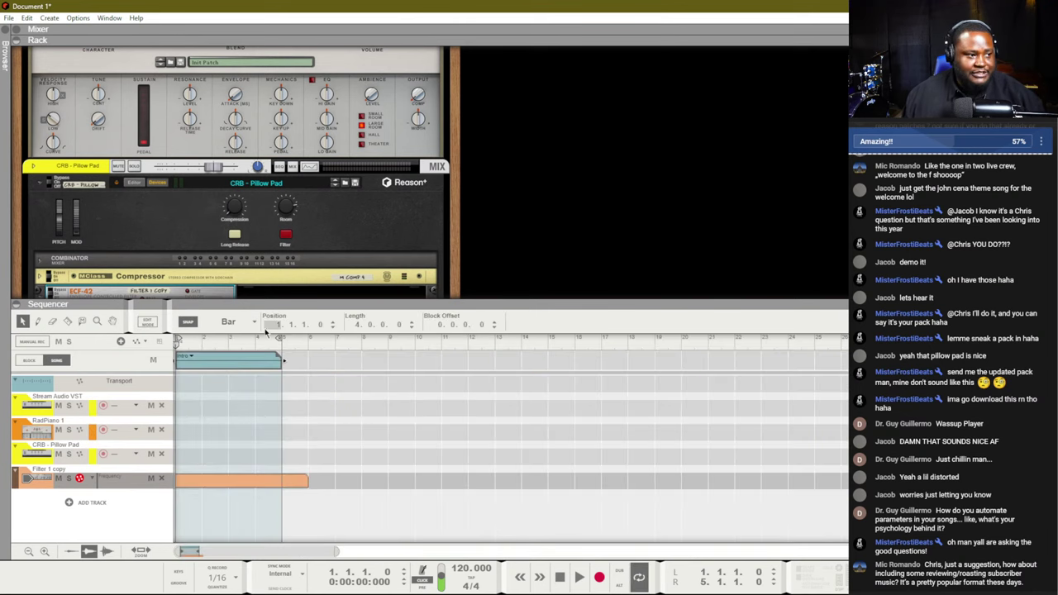
left_click_drag(312, 307, 299, 31)
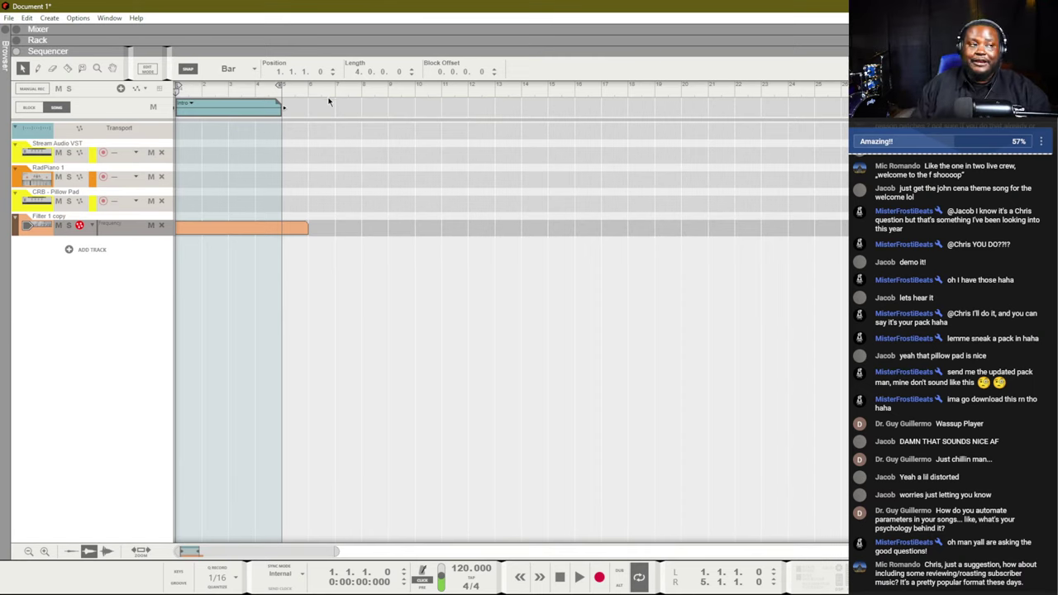
left_click(303, 230)
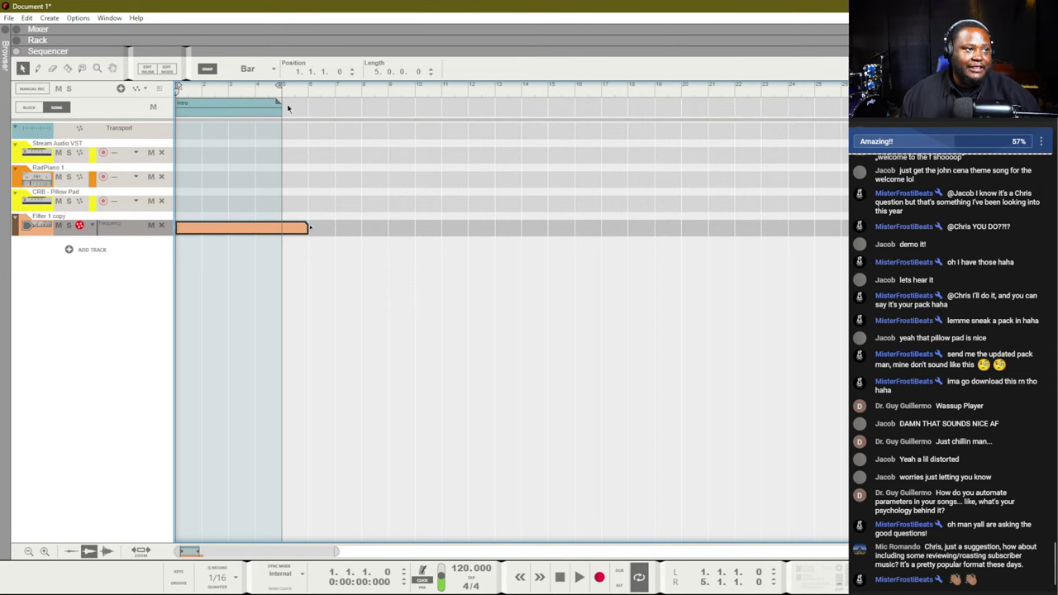
- Add a 14-bar block at bar 5, right after the Intro, and assign it to Verse
left_click_drag(288, 108, 654, 108)
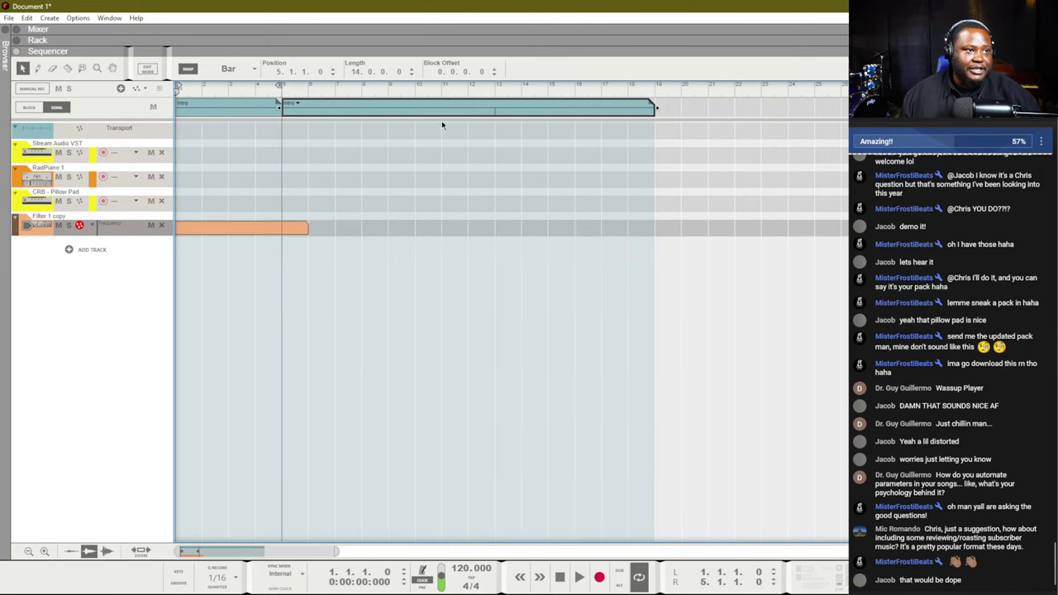
left_click(296, 104)
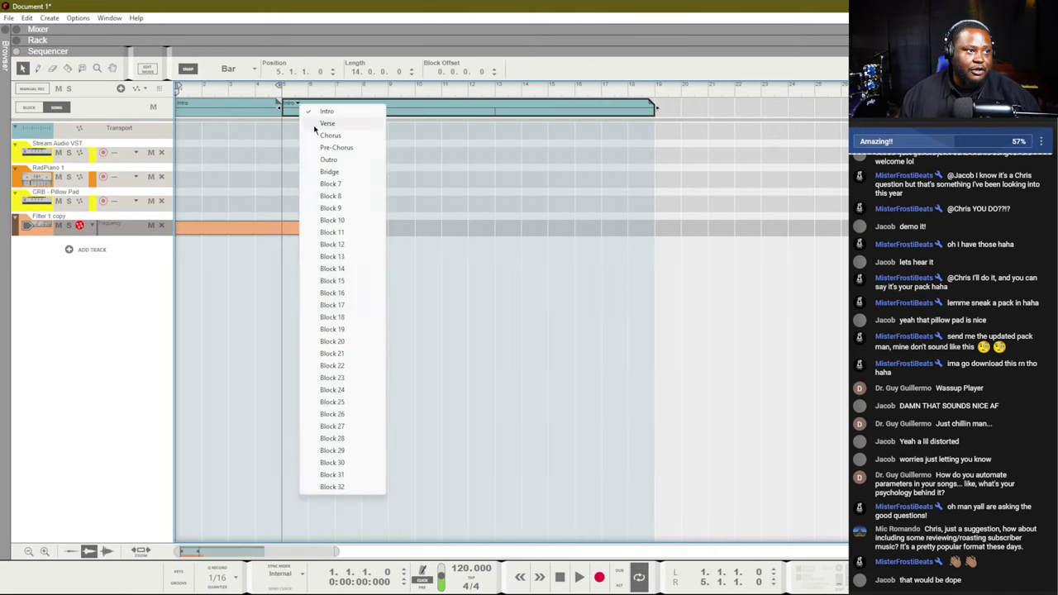
left_click(326, 123)
- Add a four-bar block at bar 19, after the Verse, and assign it to Pre-Chorus
left_click_drag(658, 109, 760, 107)
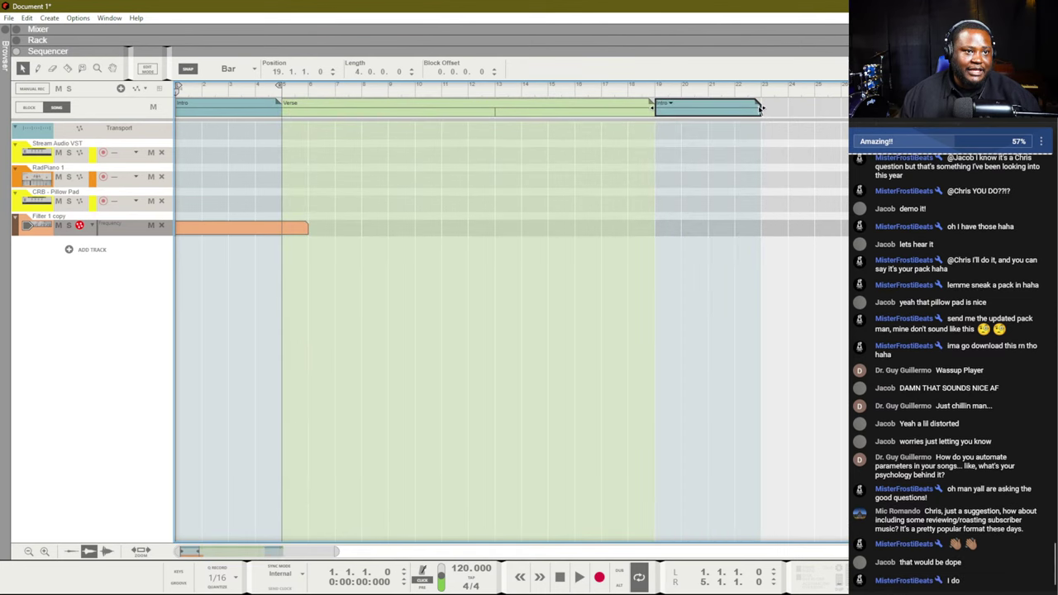
left_click(670, 103)
left_click(739, 148)
- Add a five-bar block at bar 23, after the Pre-Chorus, and assign it to Chorus
left_click_drag(764, 108, 784, 111)
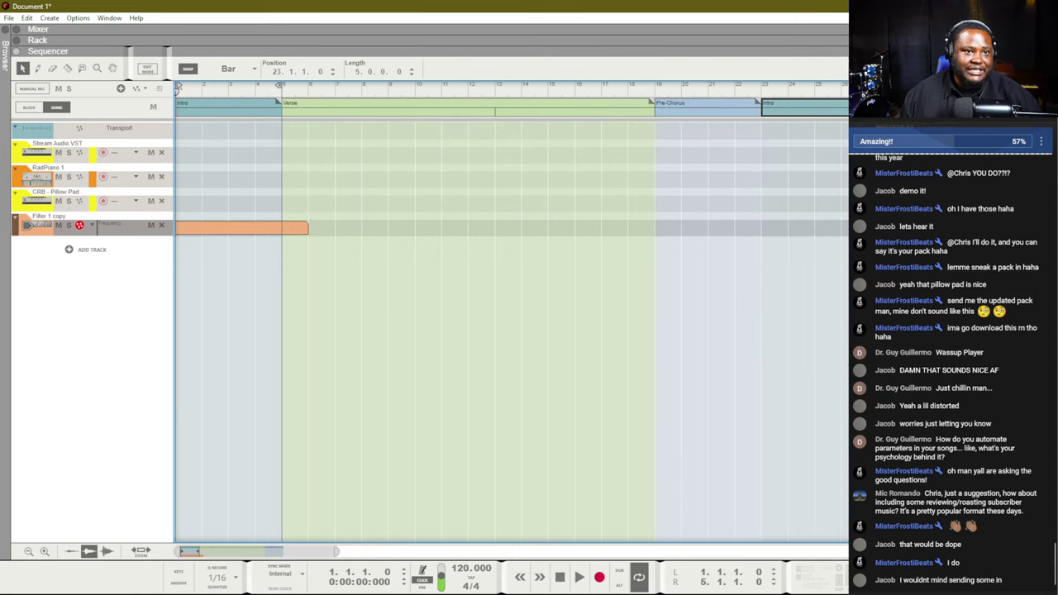
left_click(774, 105)
left_click(785, 144)
left_click(773, 197)
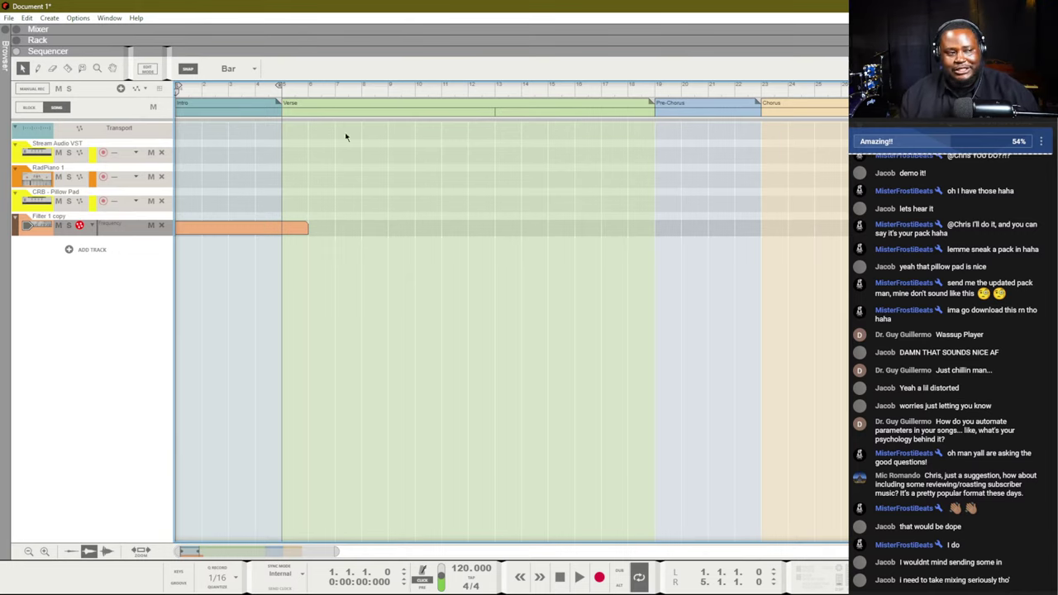
- Shorten the filter's Frequency automation clip to the four-bar Intro and set a start point of 25 plus an end point
left_click(308, 228)
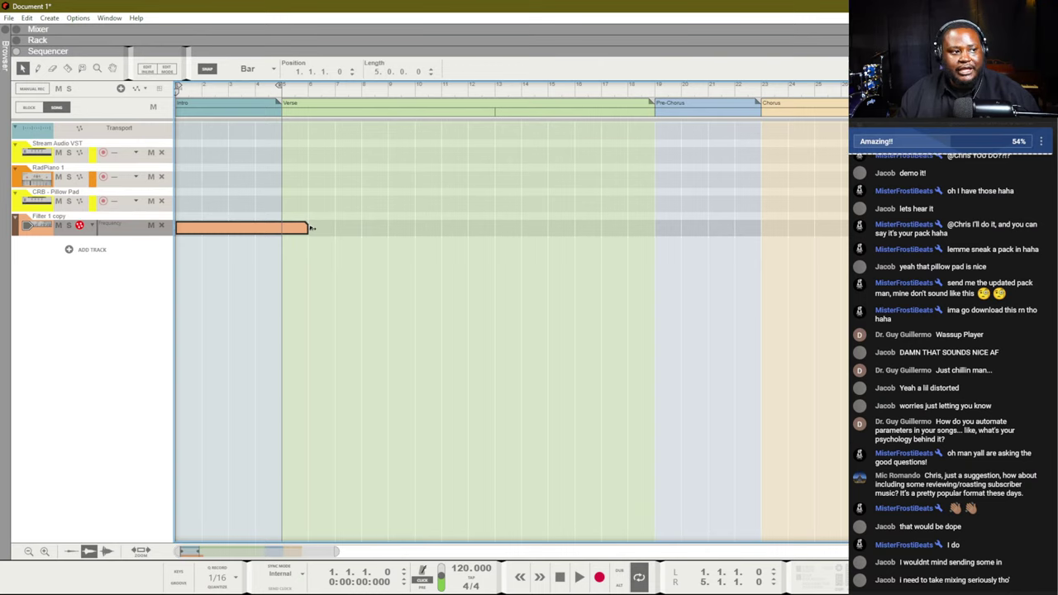
left_click_drag(286, 232, 282, 234)
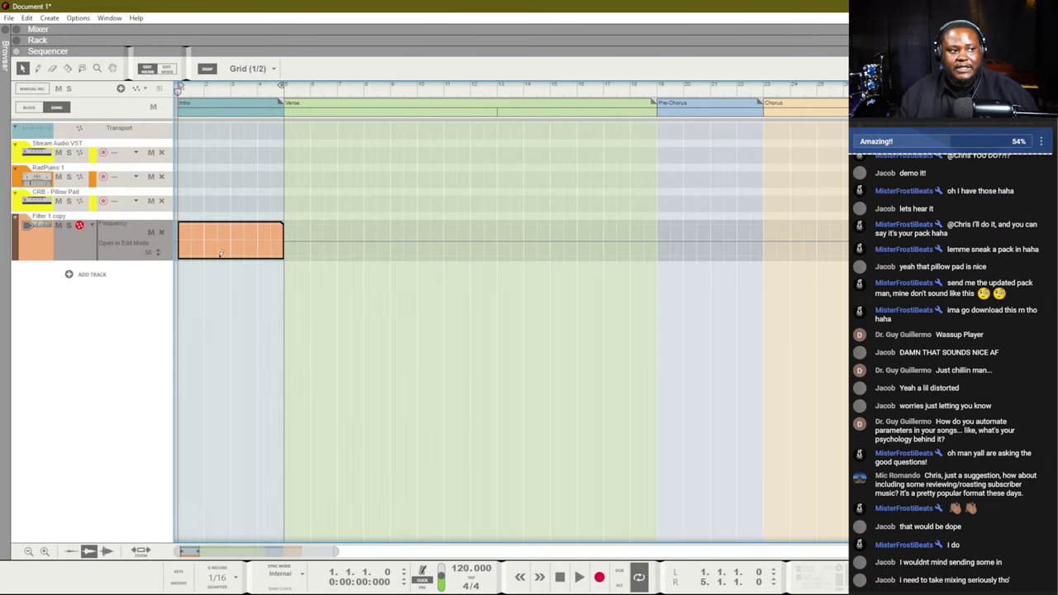
left_click(183, 252)
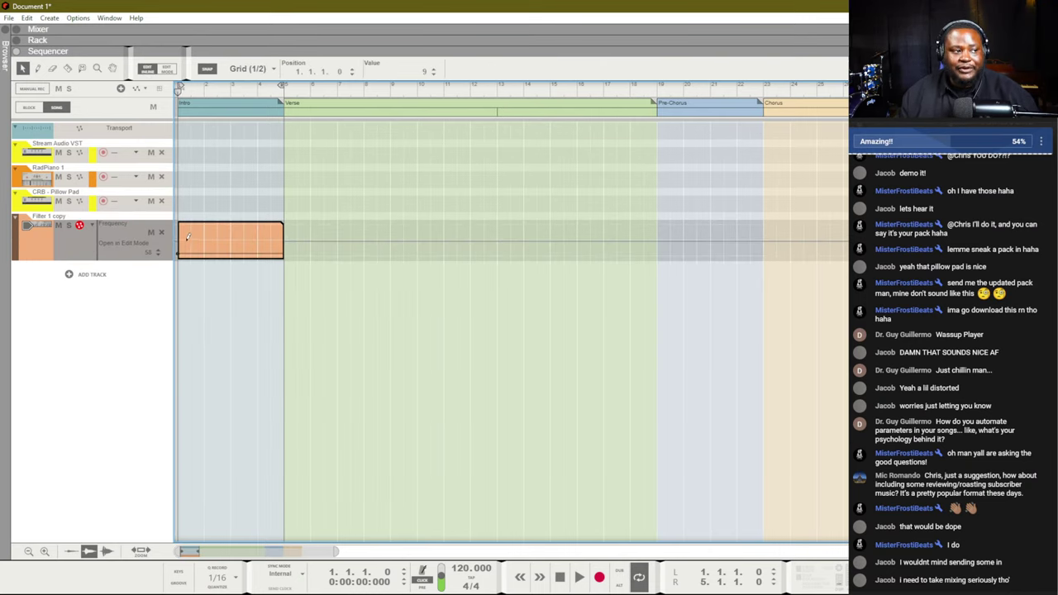
left_click_drag(184, 248, 184, 244)
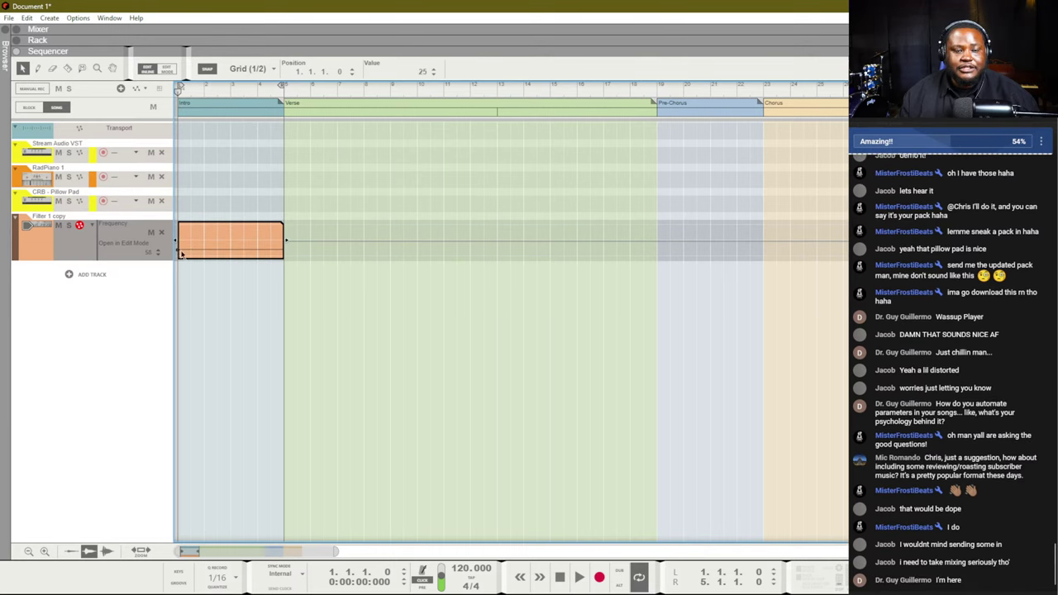
left_click(253, 199)
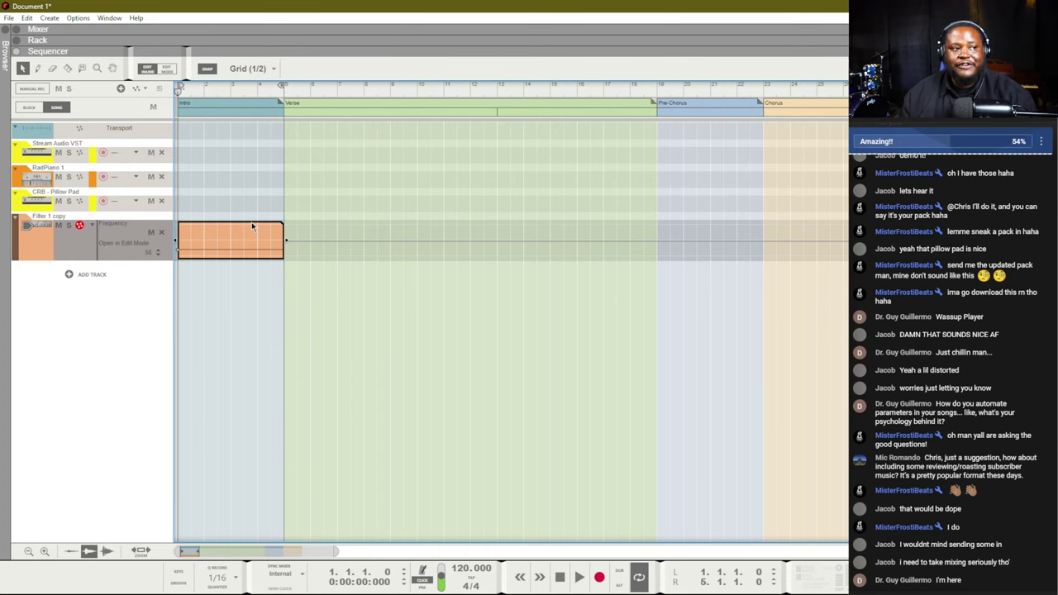
mouse_move(288, 235)
left_mouse_down()
mouse_move(417, 236)
mouse_move(289, 253)
mouse_move(285, 244)
left_mouse_up()
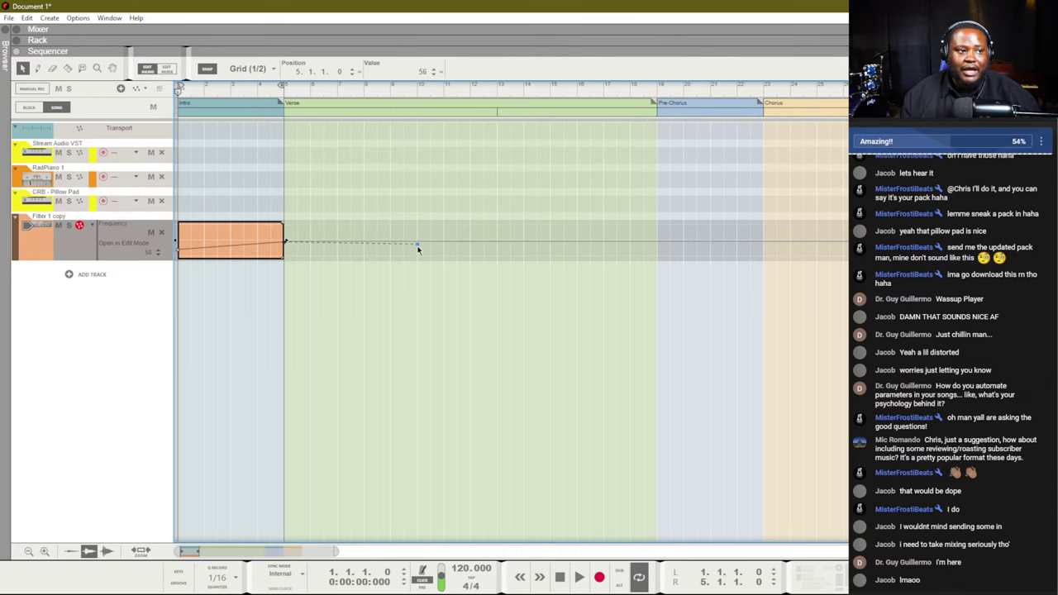
left_click_drag(418, 249, 418, 244)
- Draw a Frequency automation clip over the Verse from bar 5 to bar 19 and give it a start point of 51
mouse_move(324, 237)
left_mouse_down()
mouse_move(310, 227)
mouse_move(471, 221)
mouse_move(623, 234)
left_mouse_up()
key("ctrl+e")
key("ctrl+e")
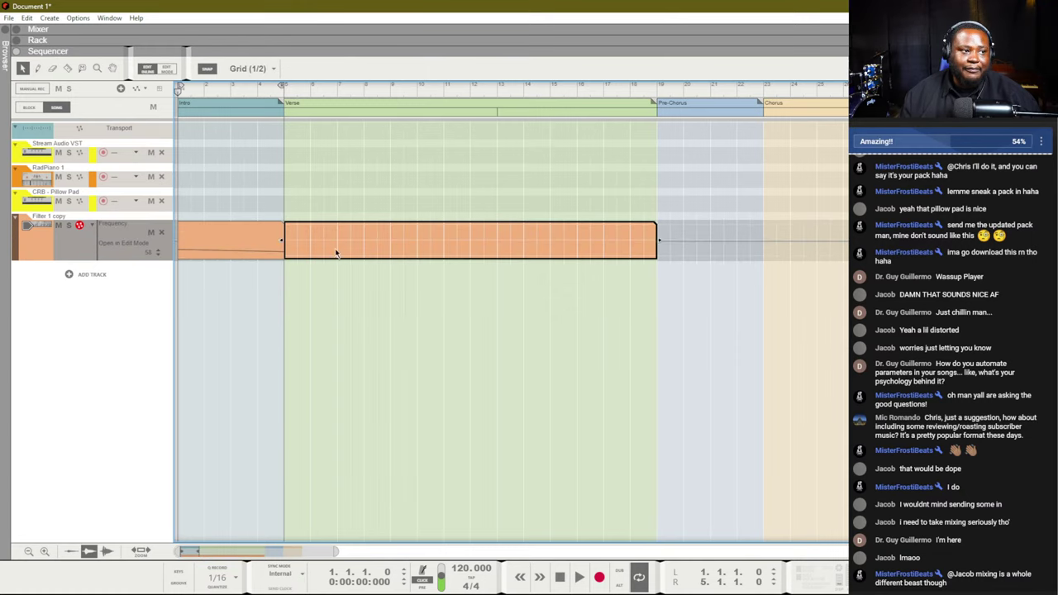
left_click_drag(288, 245, 287, 239)
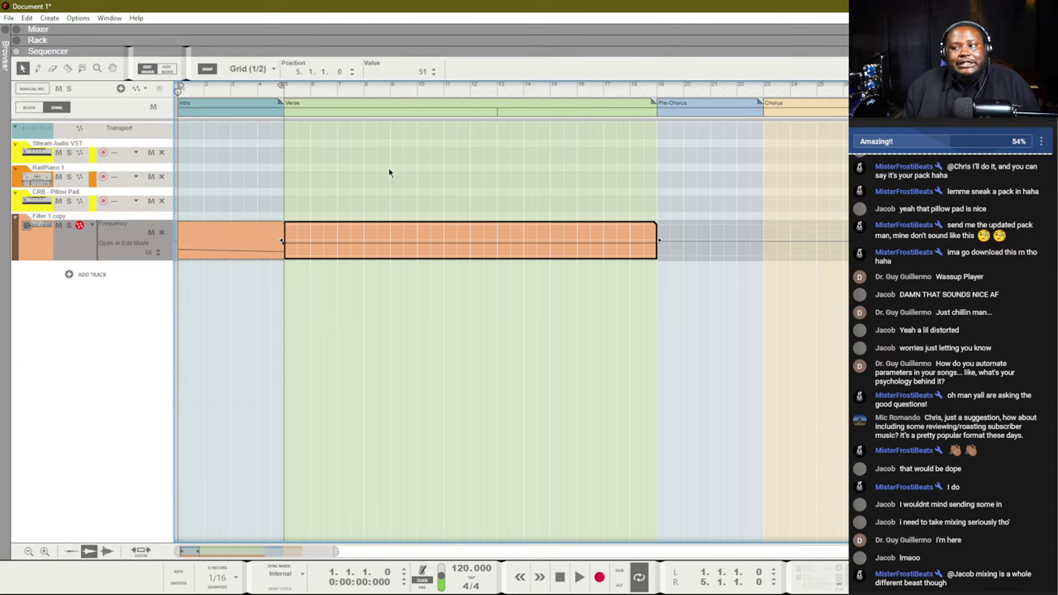
double_click(662, 218)
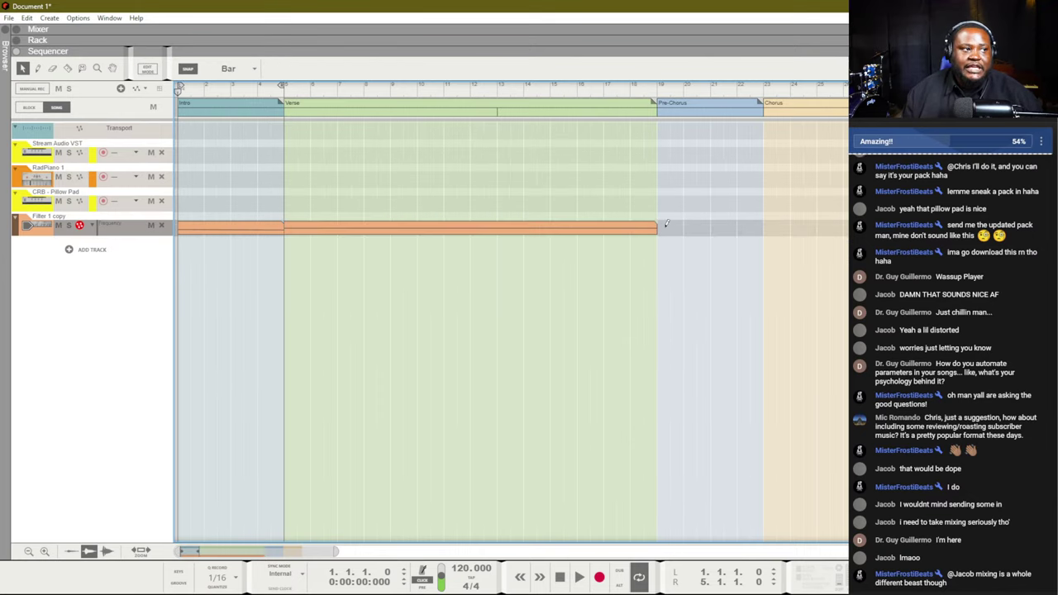
- Draw a Frequency clip over the Pre-Chorus and ramp its automation from the Verse level up to 127 at bar 23
left_click_drag(659, 228, 762, 228)
double_click(733, 228)
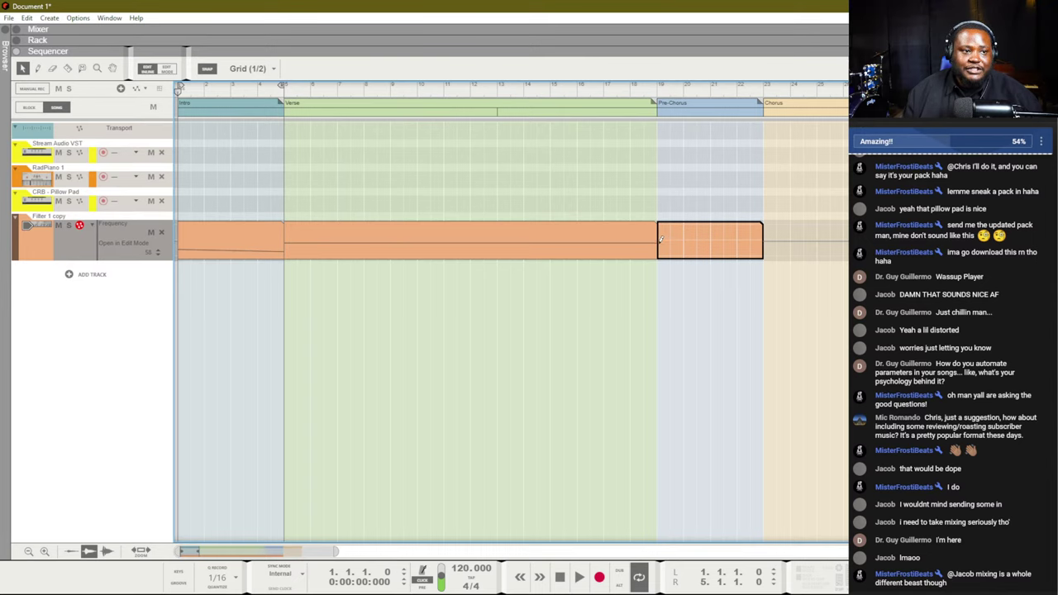
left_click(660, 241)
left_click(762, 222)
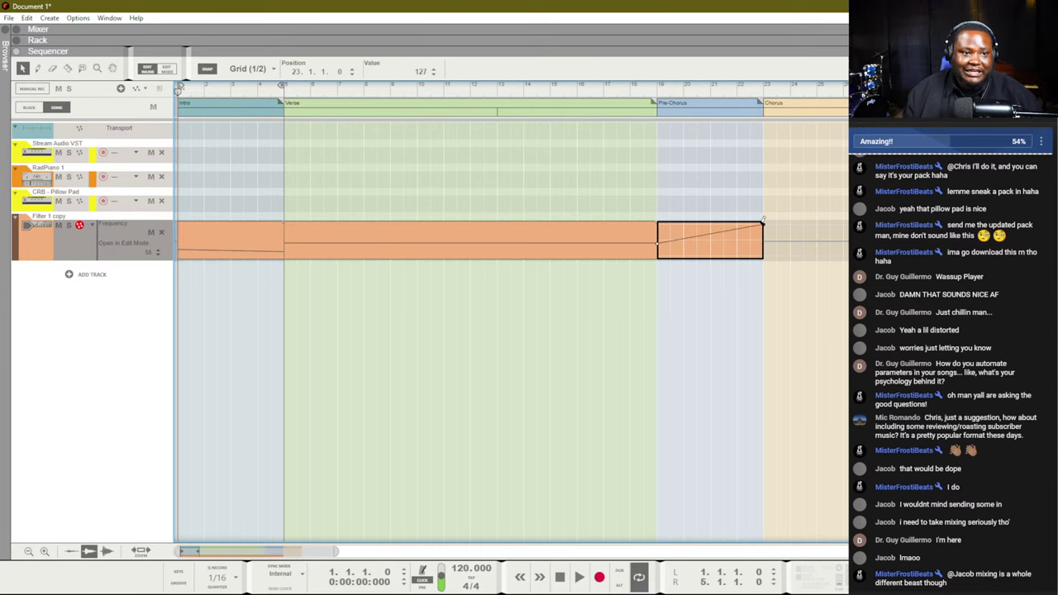
left_click(768, 224)
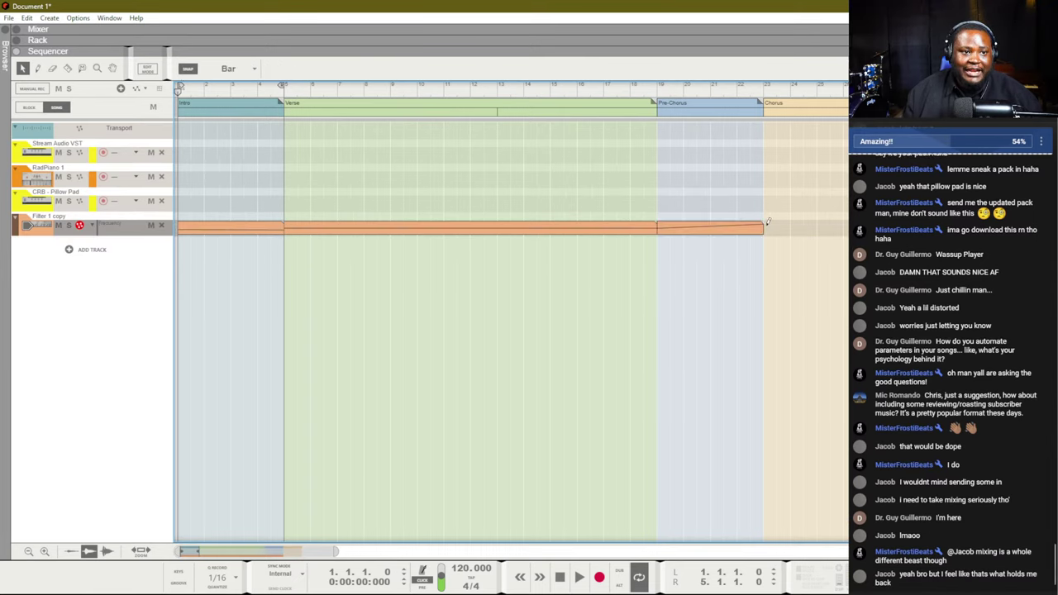
- Add a Chorus Frequency clip holding 127 from bar 23, and join all the automation clips into one
left_click(771, 221)
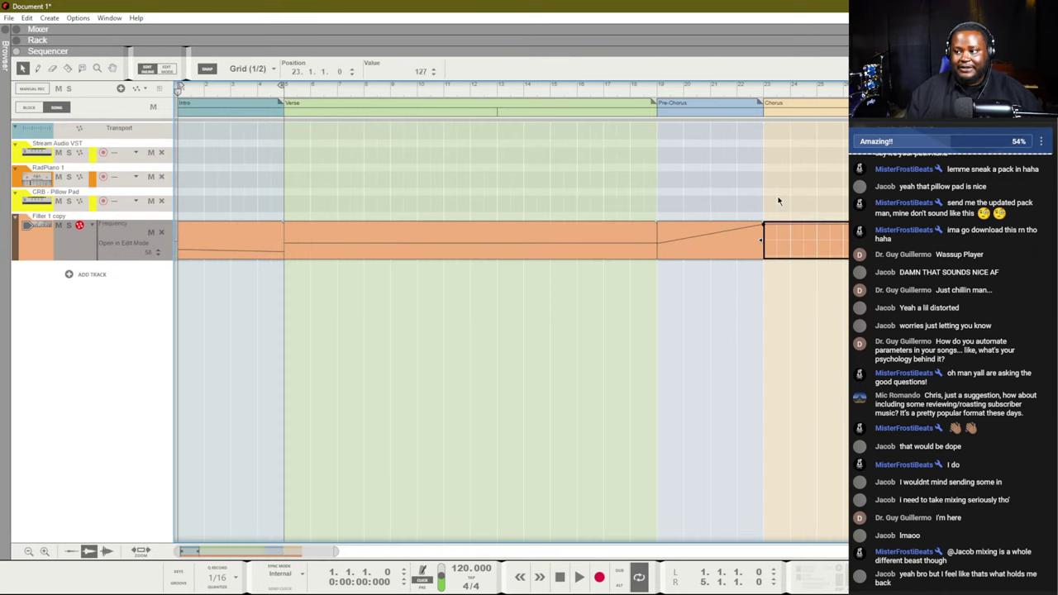
key("ctrl+e")
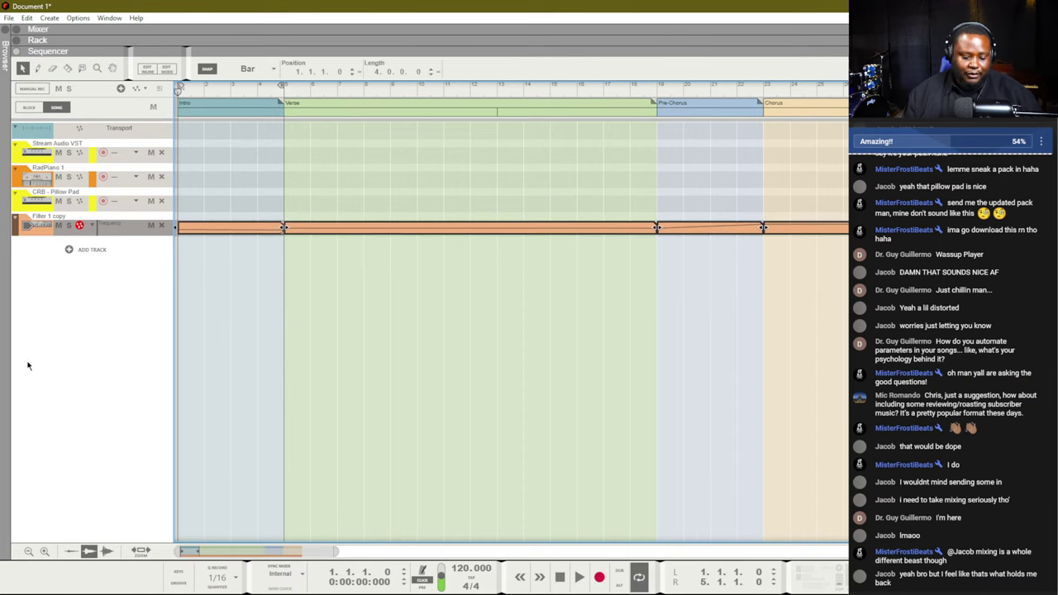
- Enlarge the Filter 1 copy automation lane and extend the loop's right locator to bar 28
left_click_drag(334, 551, 380, 550)
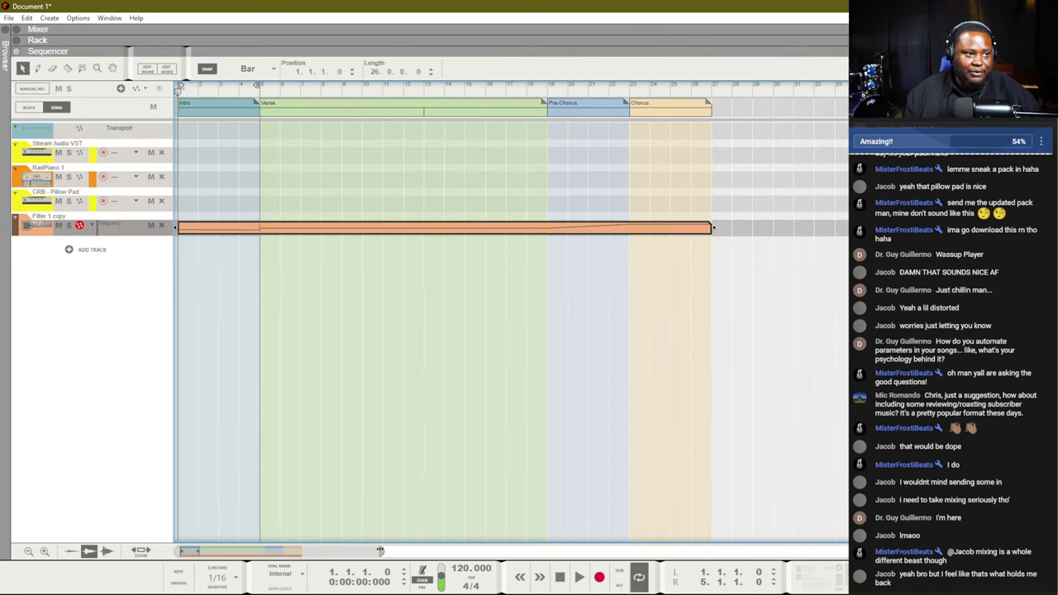
left_click(106, 551)
left_click_drag(131, 238, 117, 432)
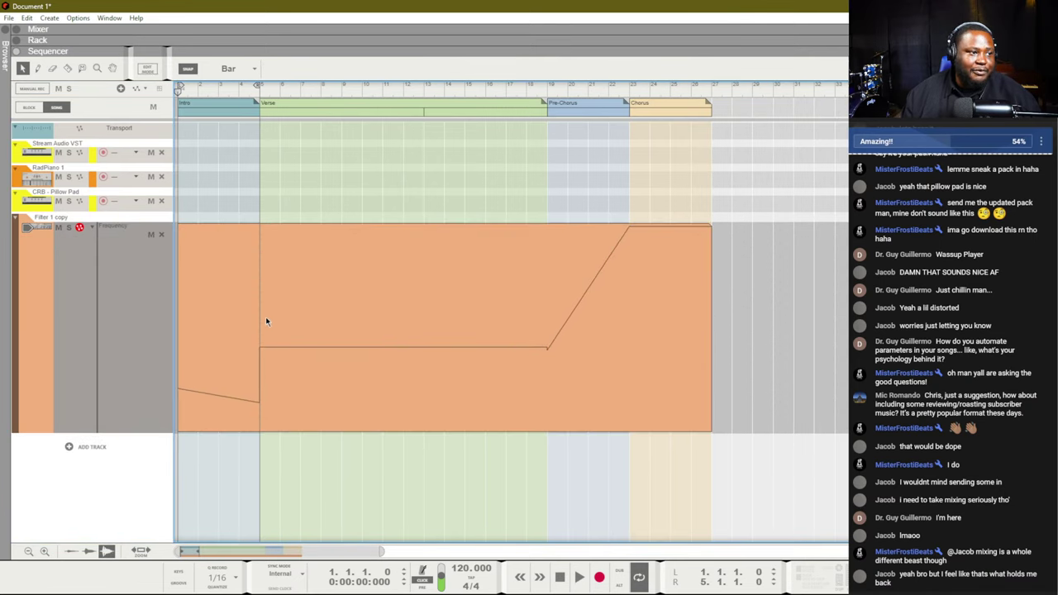
left_click_drag(258, 86, 729, 86)
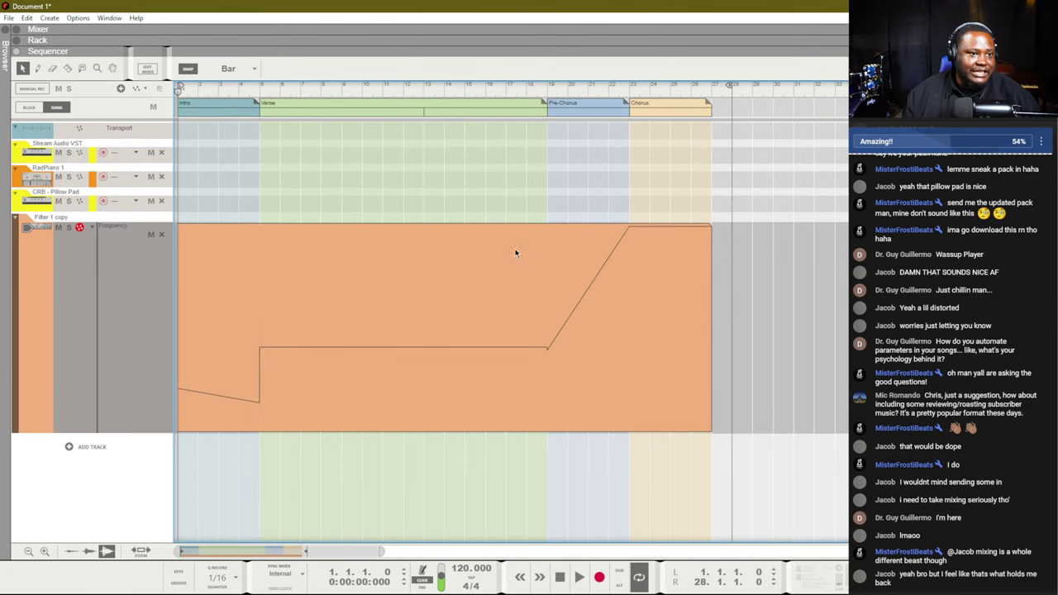
- Remove the upper of the two automation points at bar 5 and raise the lower one to 33
double_click(276, 400)
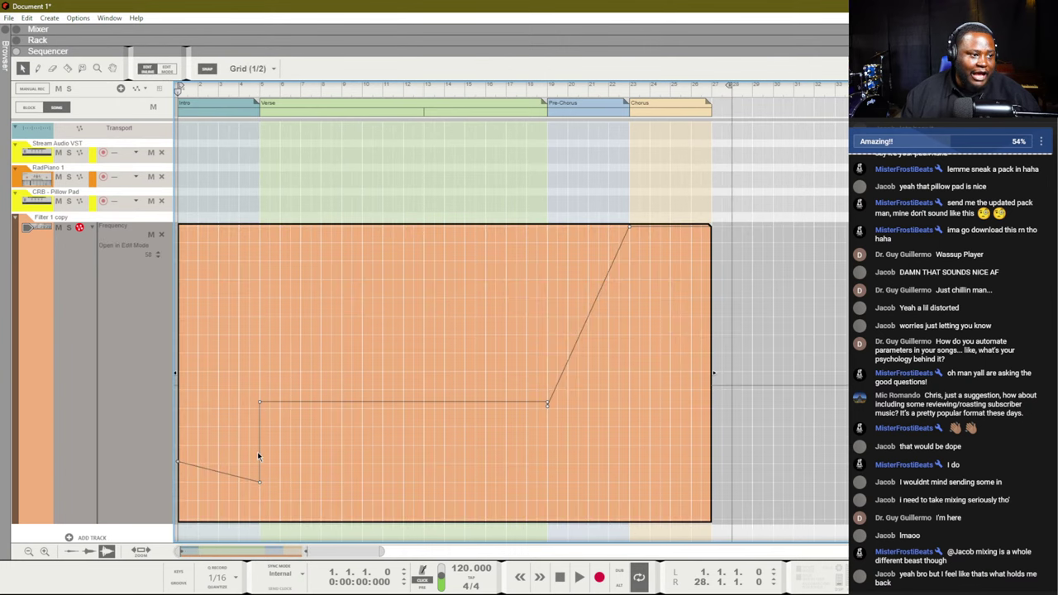
left_click(260, 403)
left_click_drag(259, 485, 259, 442)
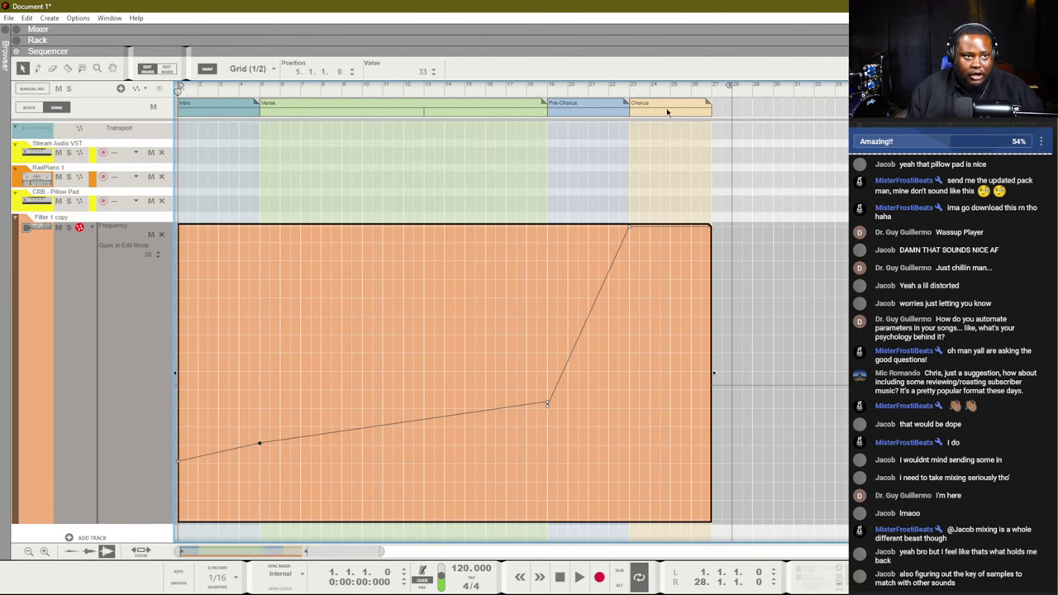
- Draw a seven-bar arrangement block starting at bar 27, after the Chorus, and assign it to Outro
left_click(727, 104)
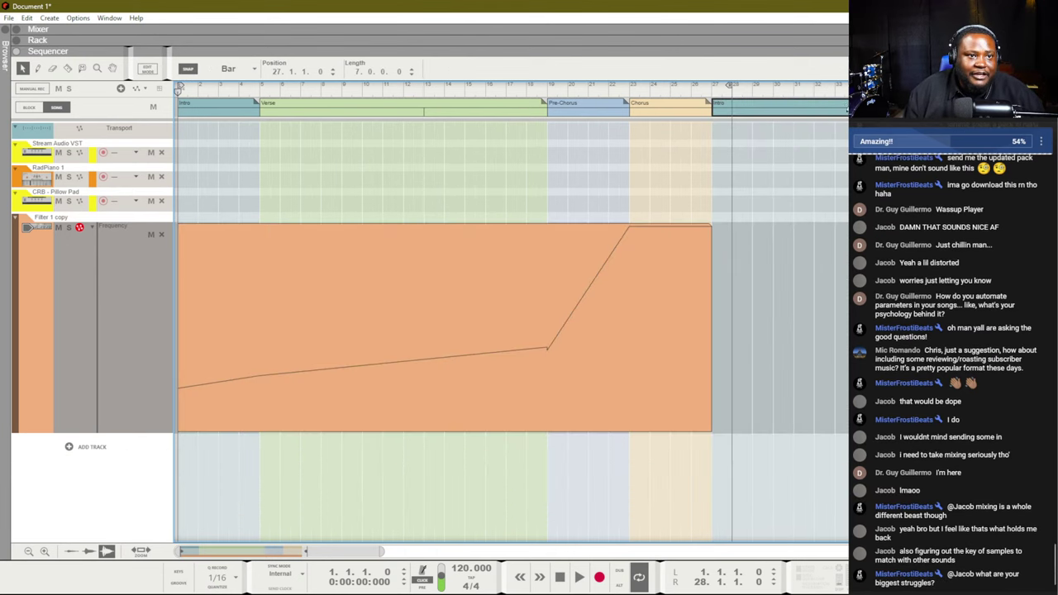
right_click(732, 108)
left_click(760, 161)
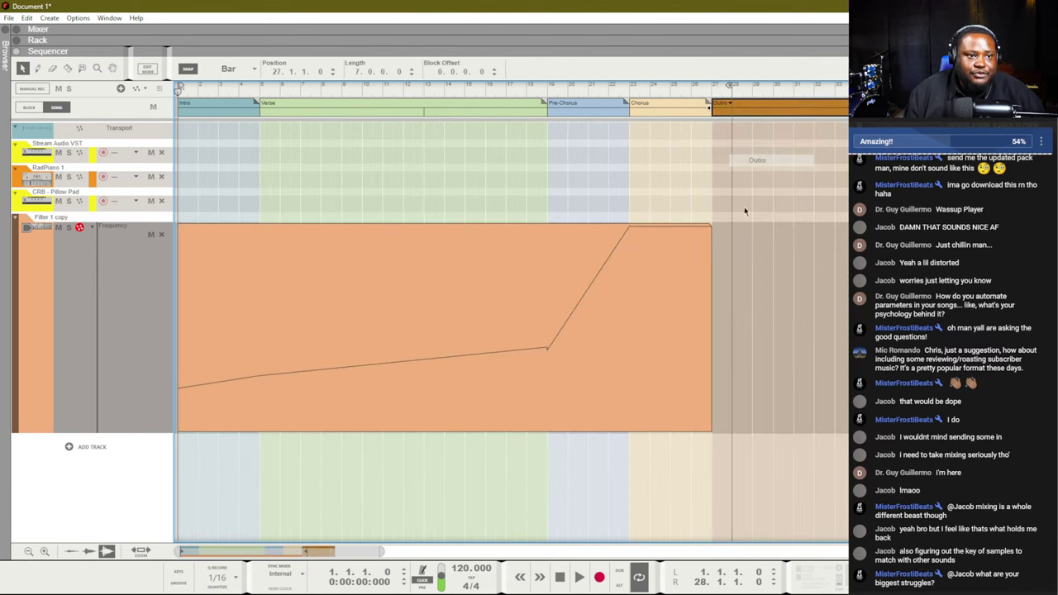
- Draw a Frequency clip over the Outro and ramp its automation down from 126 at bar 27
left_click_drag(714, 235, 830, 244)
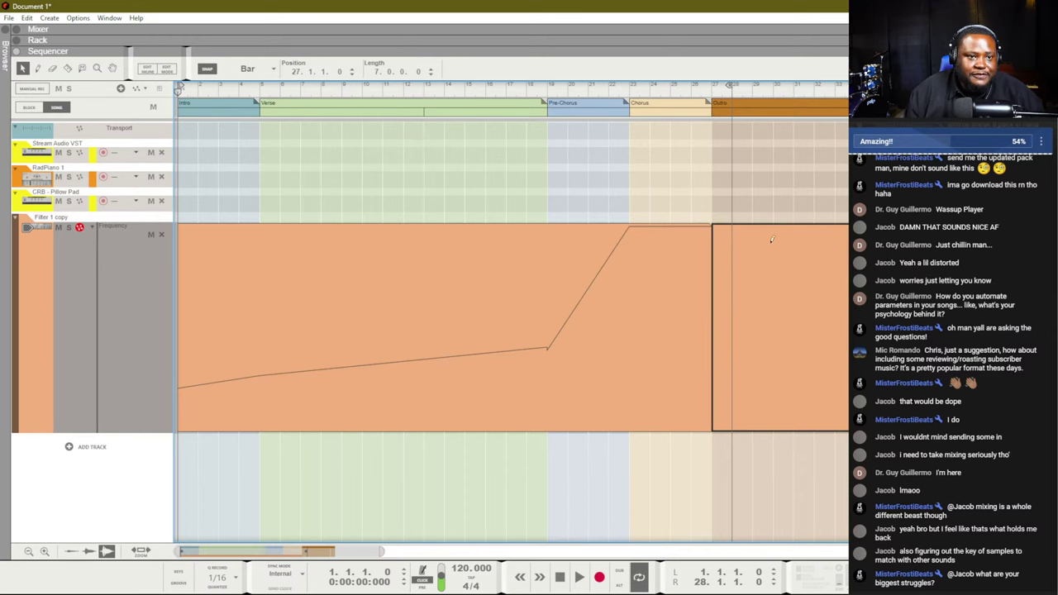
left_click(714, 225)
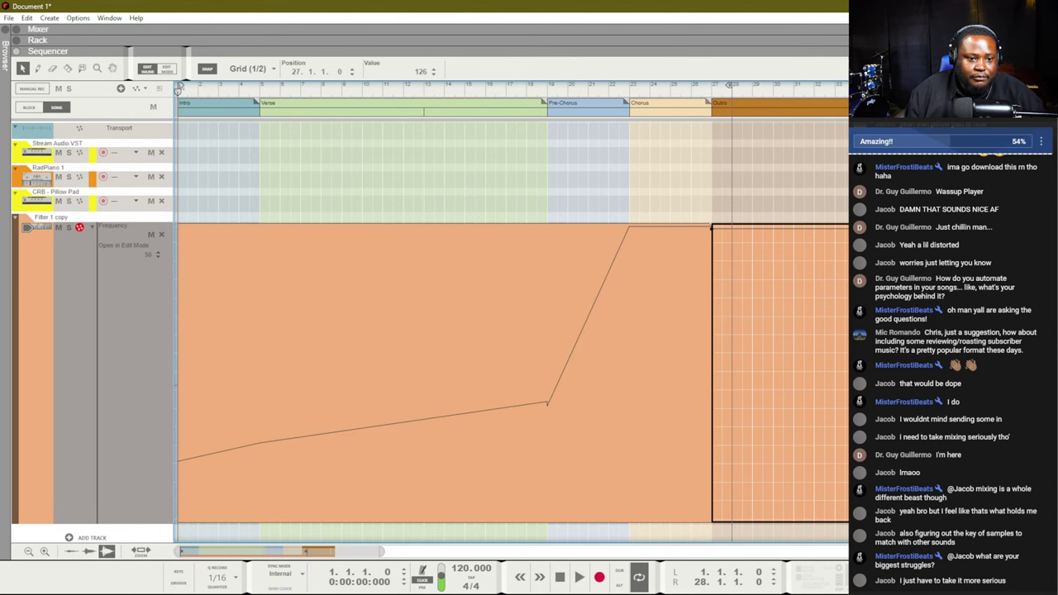
left_click(713, 226)
- Join the Outro clip with the preceding Frequency clip and bend the Intro segment into a curve that rises late
left_click_drag(689, 228, 324, 415)
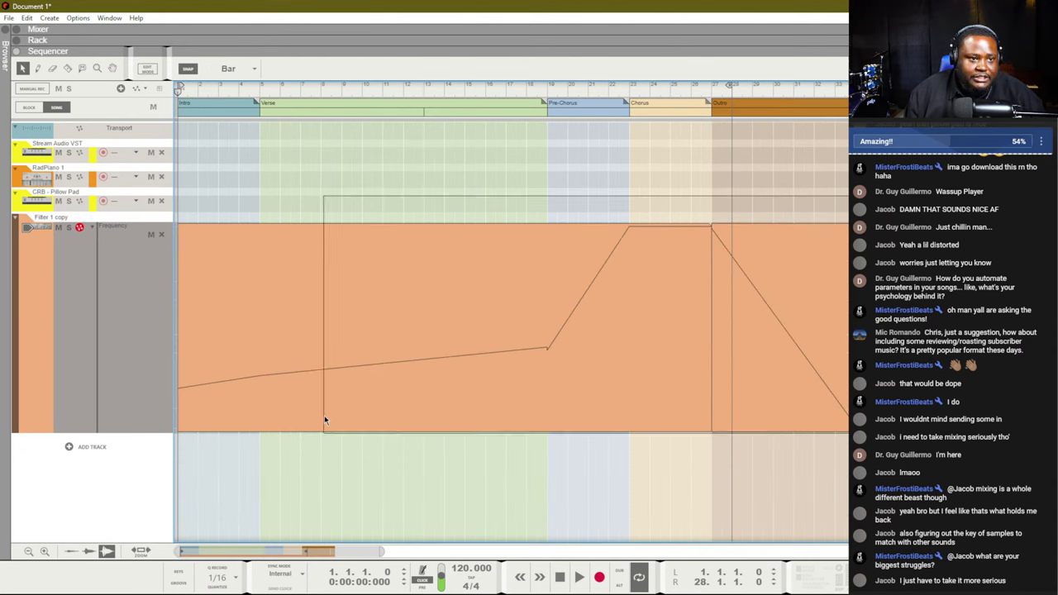
key("ctrl+j")
double_click(335, 387)
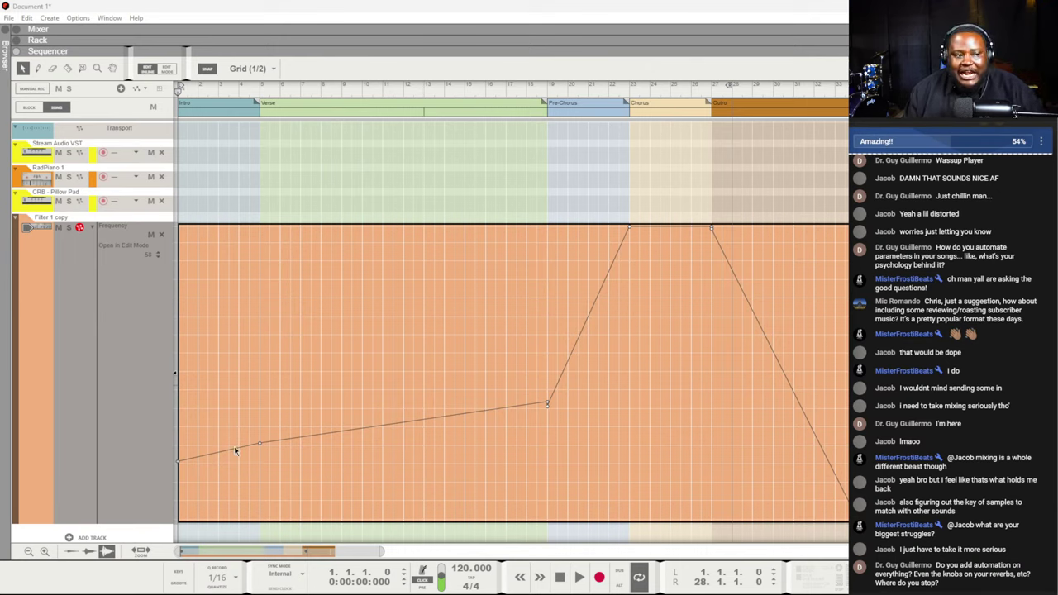
left_click_drag(235, 451, 255, 486)
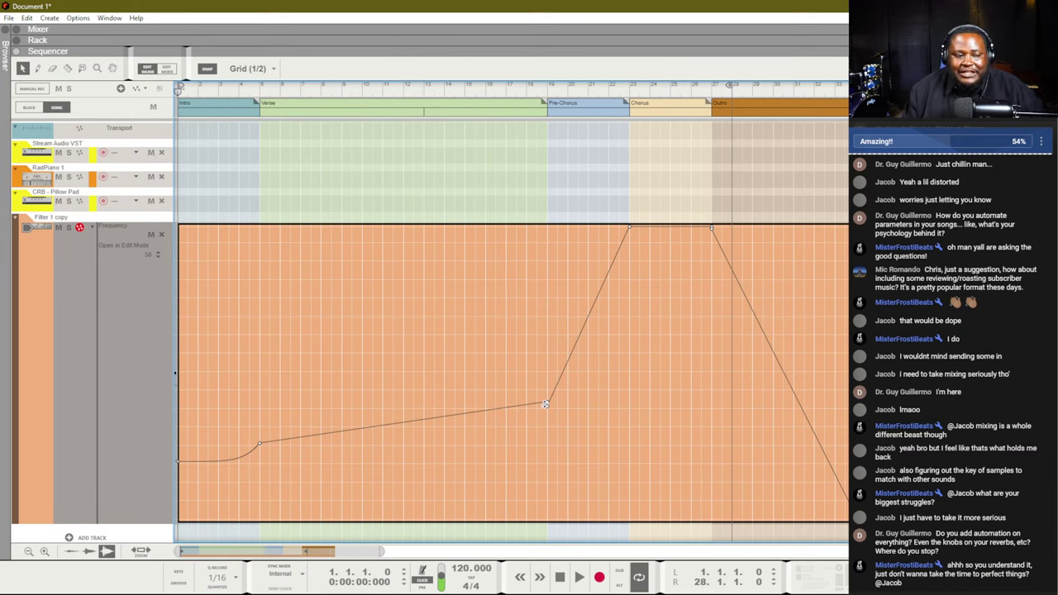
- Add zigzag automation points with growing swings across the Verse and lower the point at bar 19 to 45
left_click(279, 439)
left_click(311, 454)
left_click(332, 430)
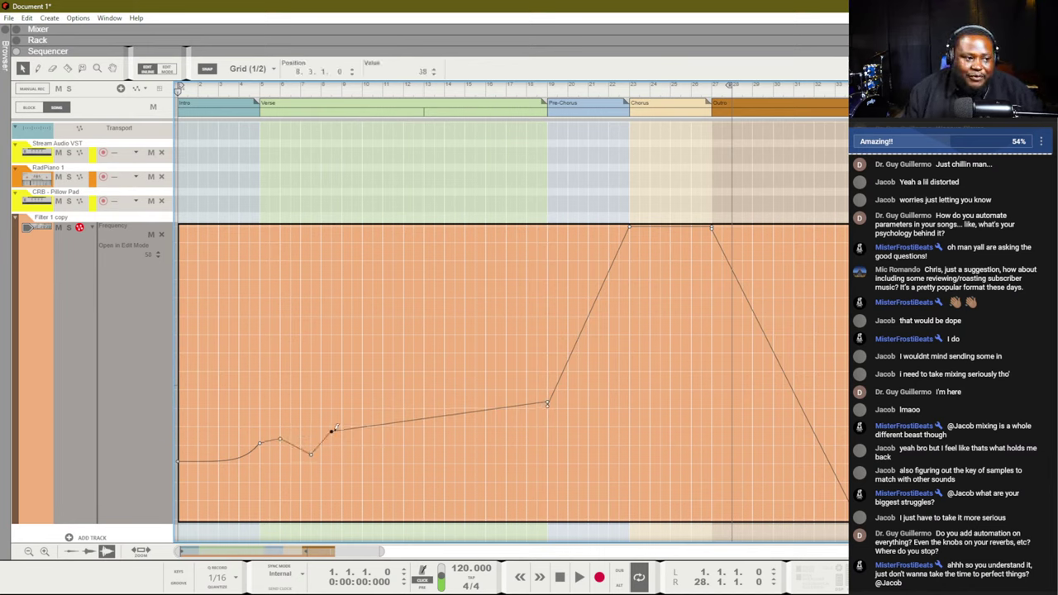
left_click(382, 465)
left_click(402, 393)
left_click(444, 460)
left_click(465, 372)
left_click(495, 447)
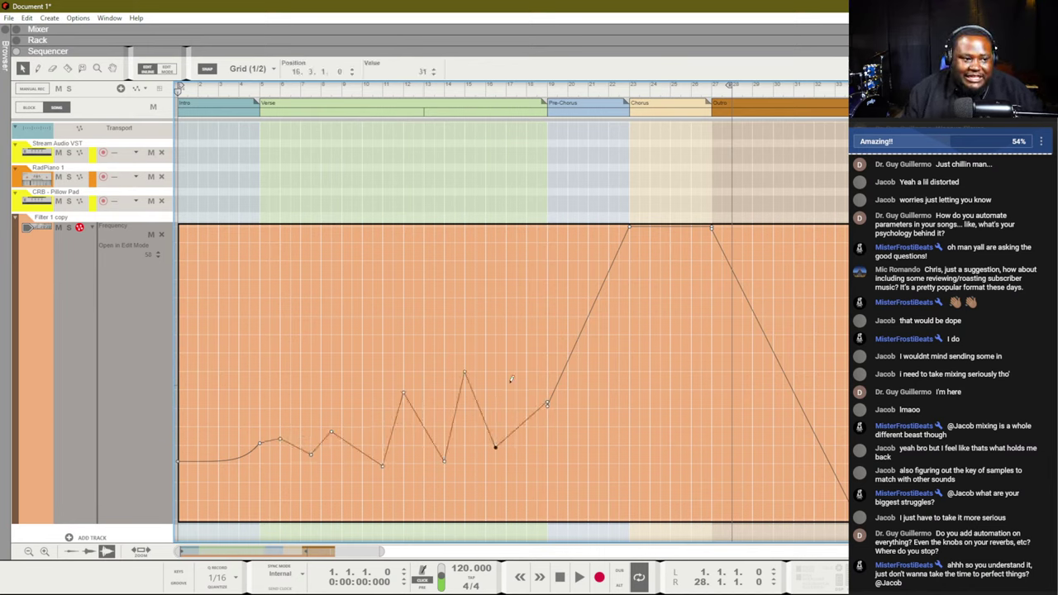
left_click(516, 380)
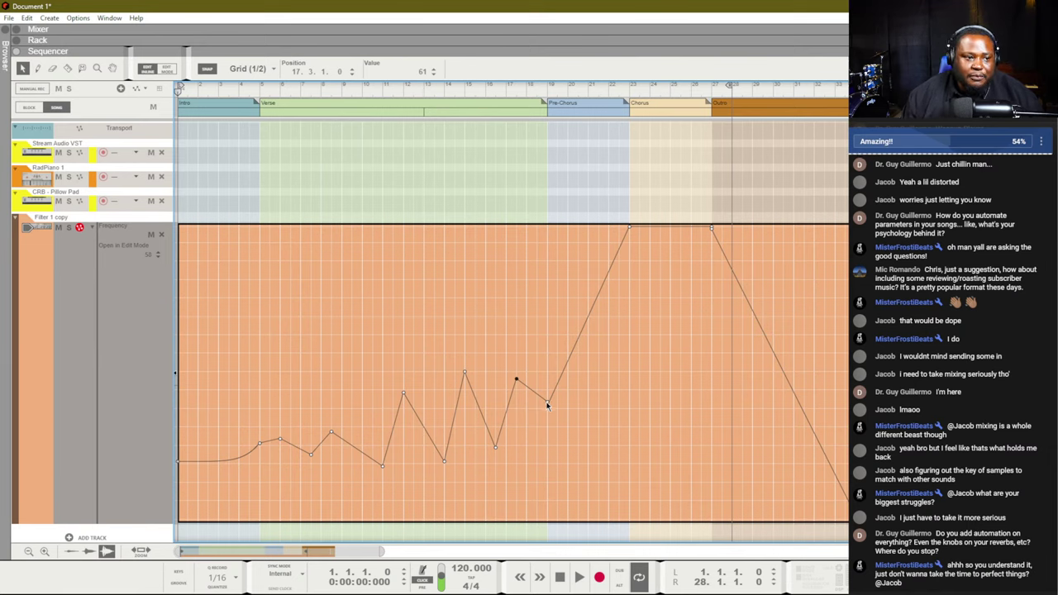
left_click_drag(548, 402, 547, 418)
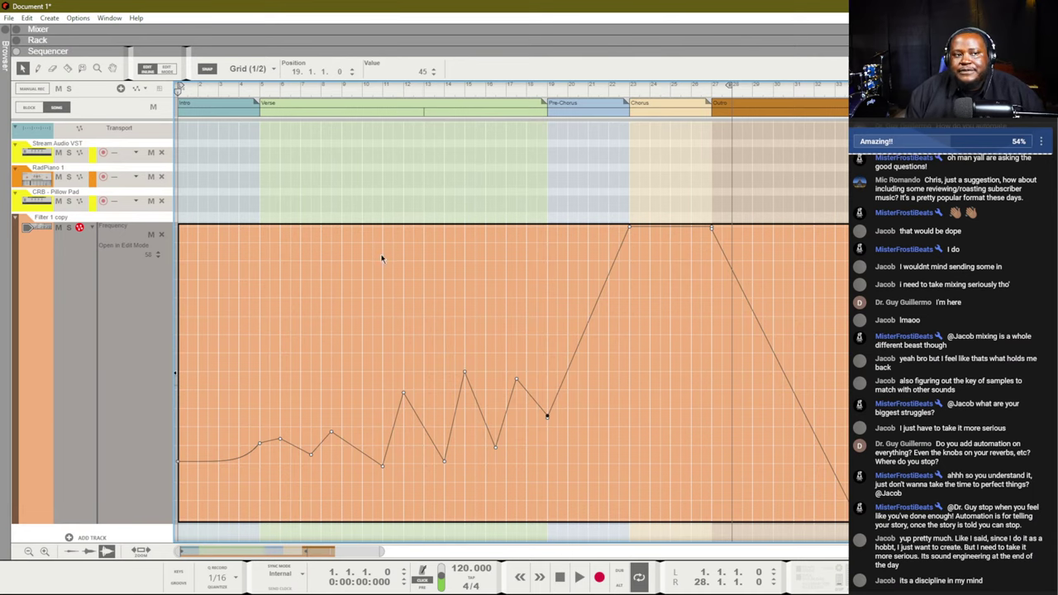
- Leave automation editing with compact track lanes and extend the loop's right locator to bar 34
left_click(724, 106)
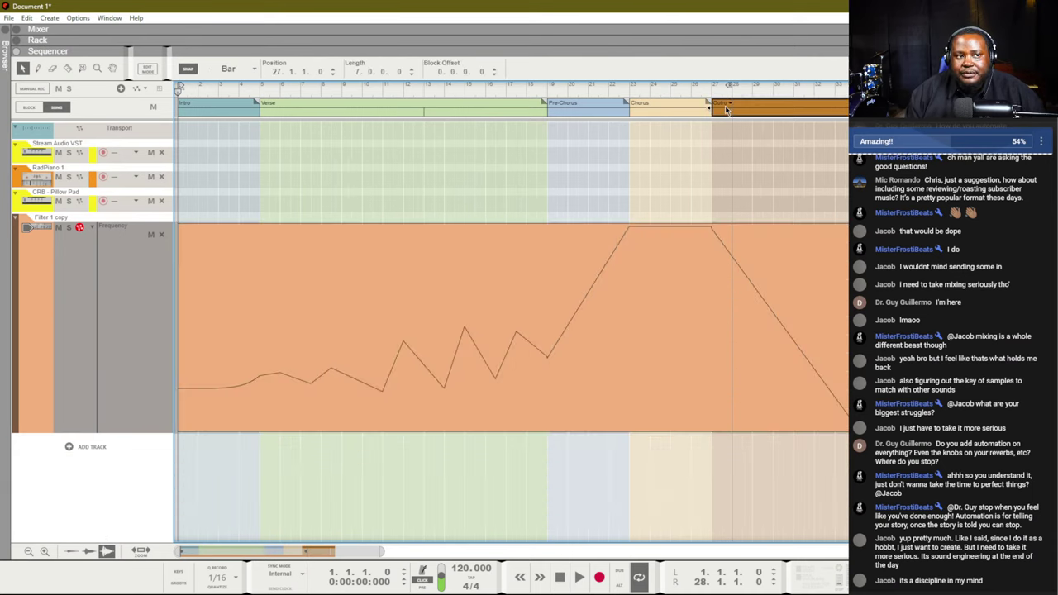
double_click(740, 243)
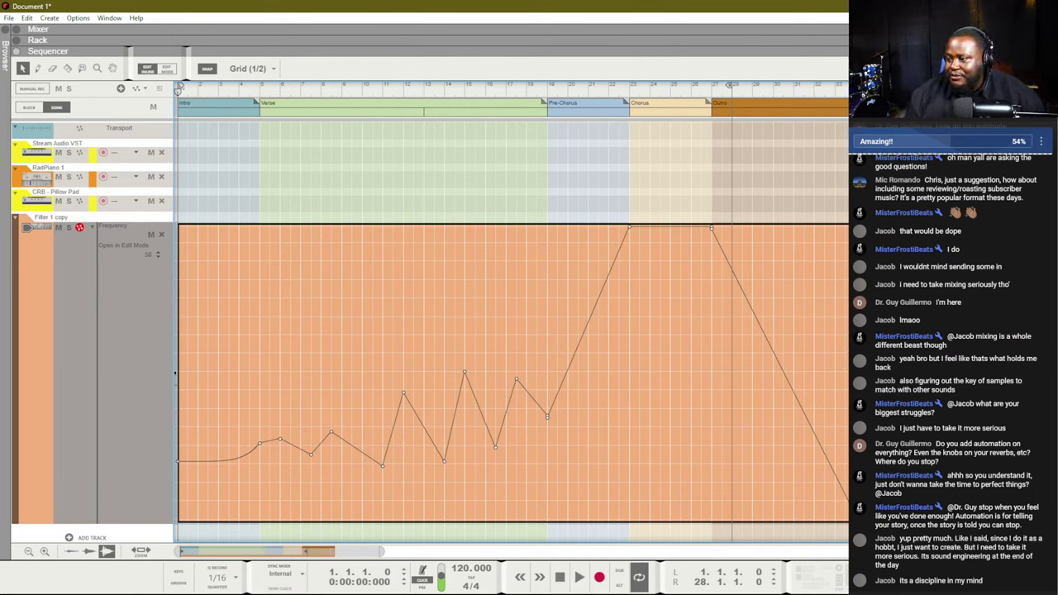
key("ctrl+e")
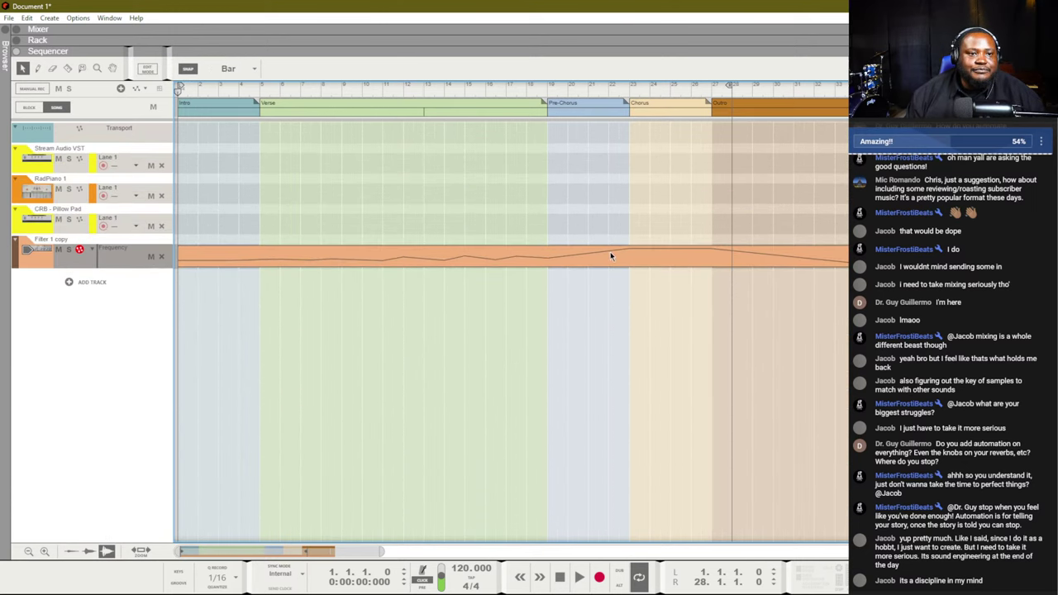
left_click(793, 264)
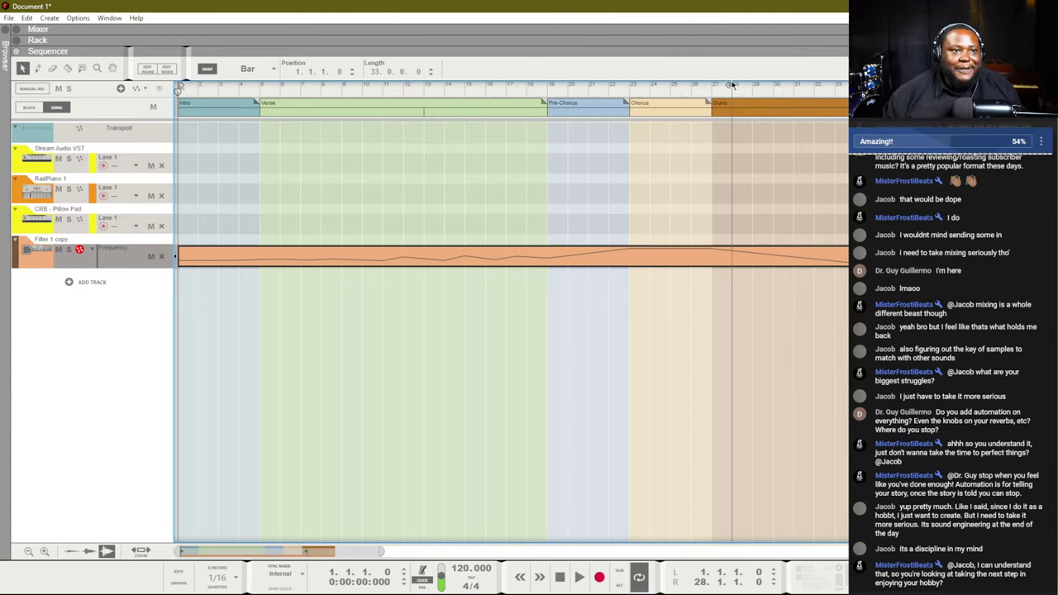
left_click_drag(732, 84, 856, 86)
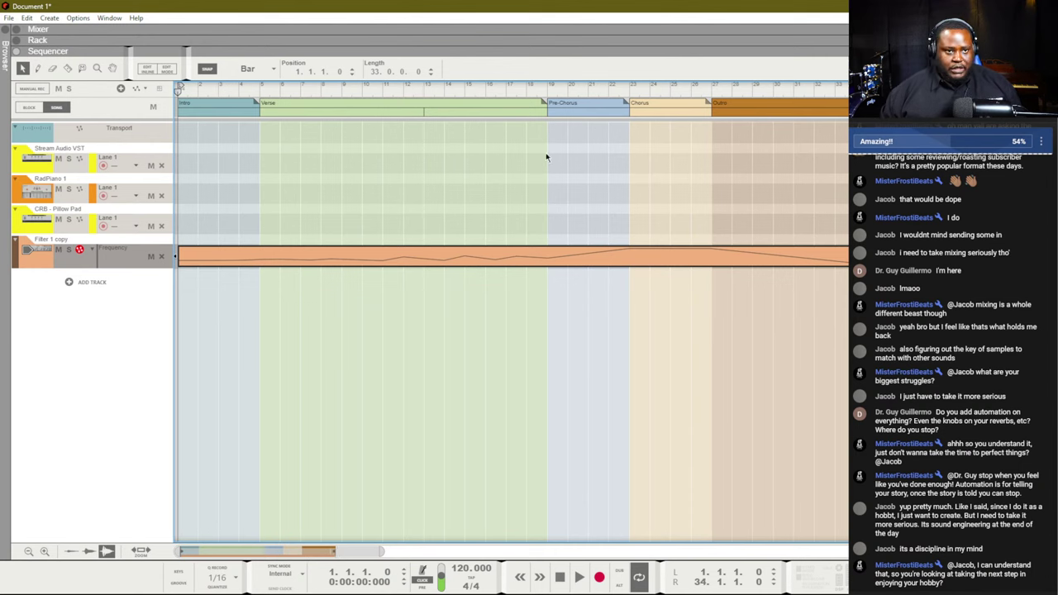
key("F6")
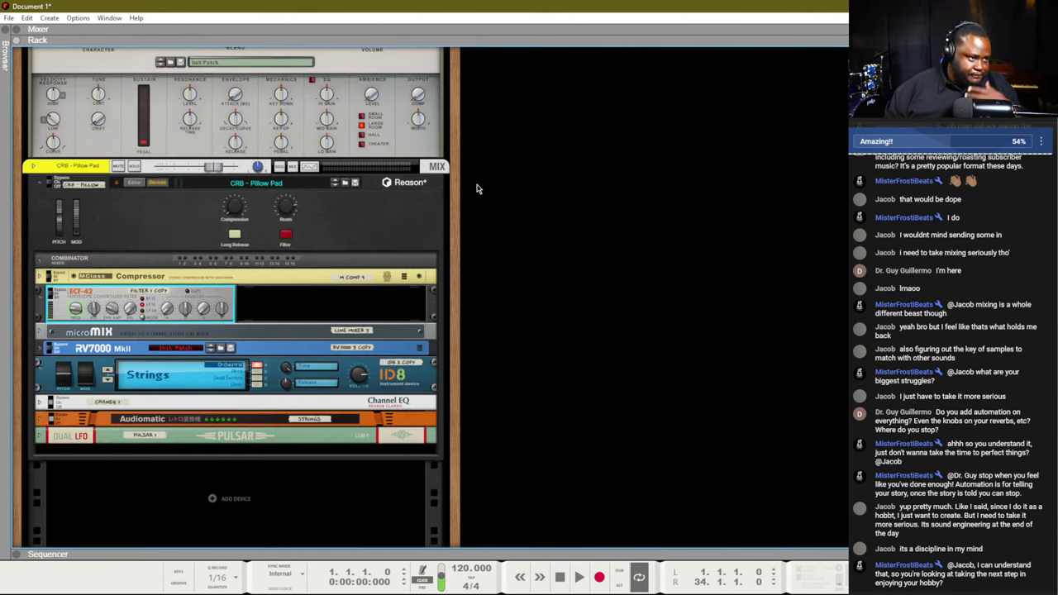
key("F7")
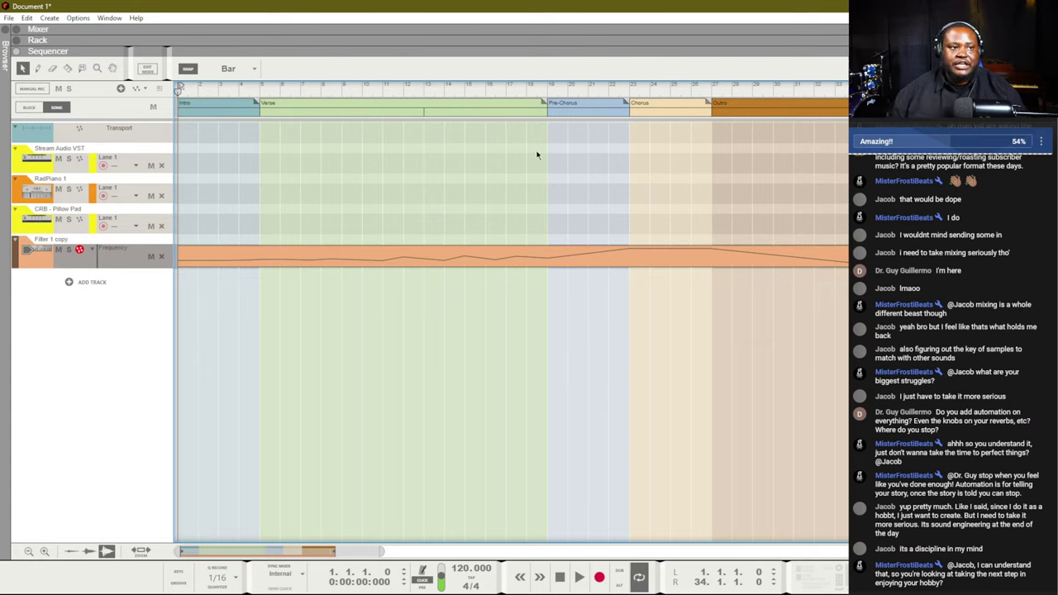
left_click_drag(544, 124, 503, 174)
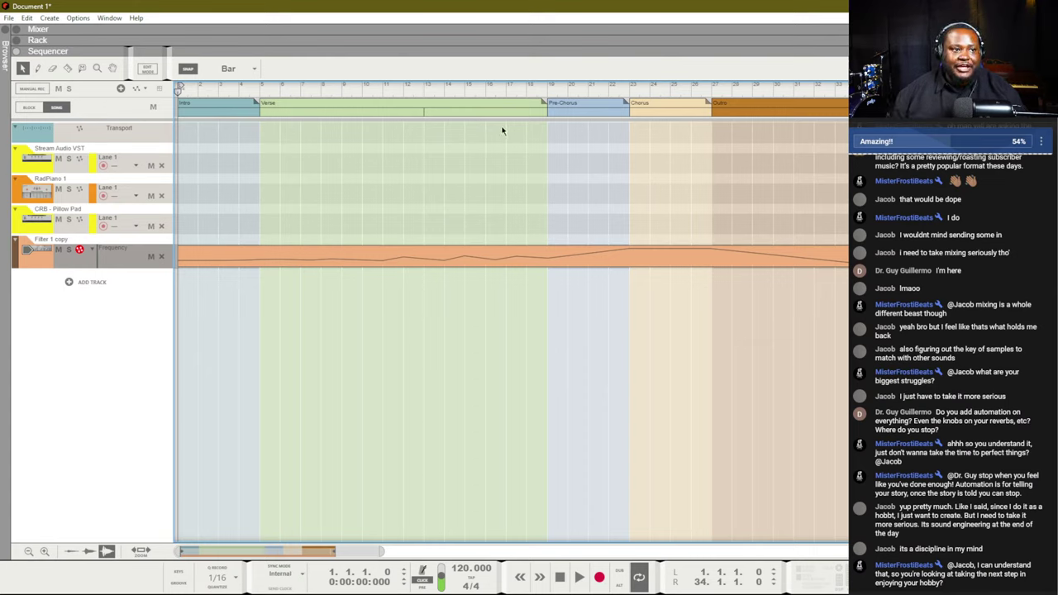
- Paste the copied filter clip onto the CRB - Pillow Pad, RadPiano 1 and Stream Audio VST tracks, and delete the pasted clips
left_click_drag(501, 130, 594, 322)
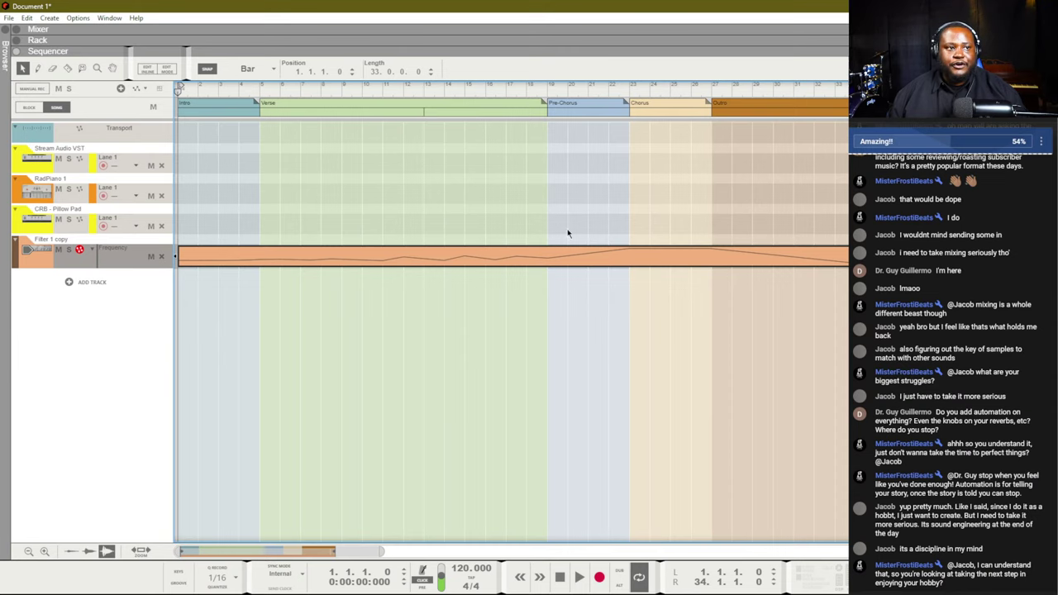
left_click(519, 196)
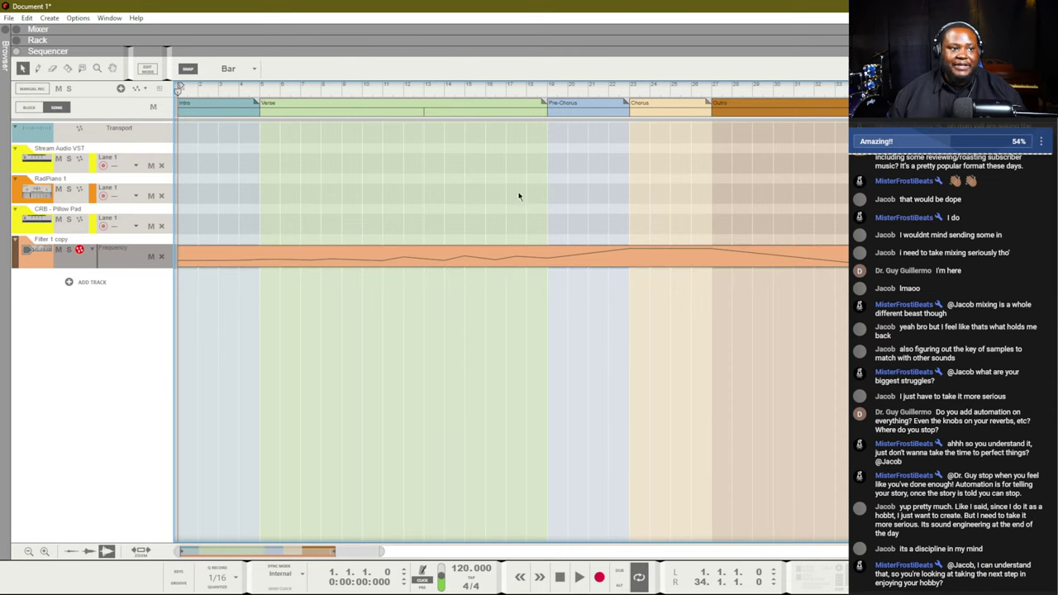
mouse_move(505, 245)
left_mouse_down()
mouse_move(526, 266)
mouse_move(510, 240)
left_mouse_up()
key("ctrl+v")
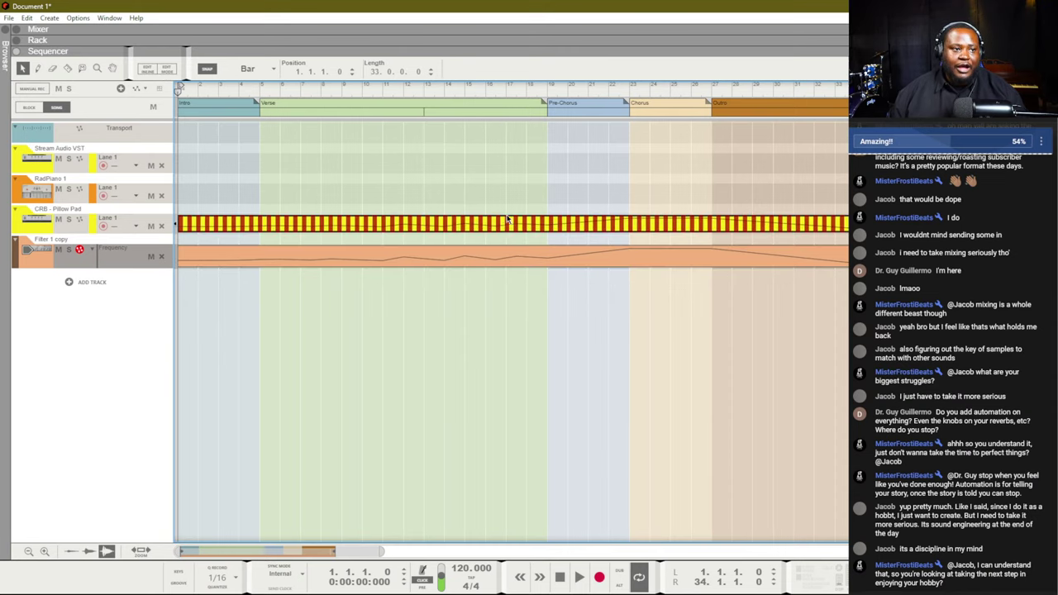
left_click(508, 193)
key("ctrl+v")
left_click(512, 170)
key("ctrl+v")
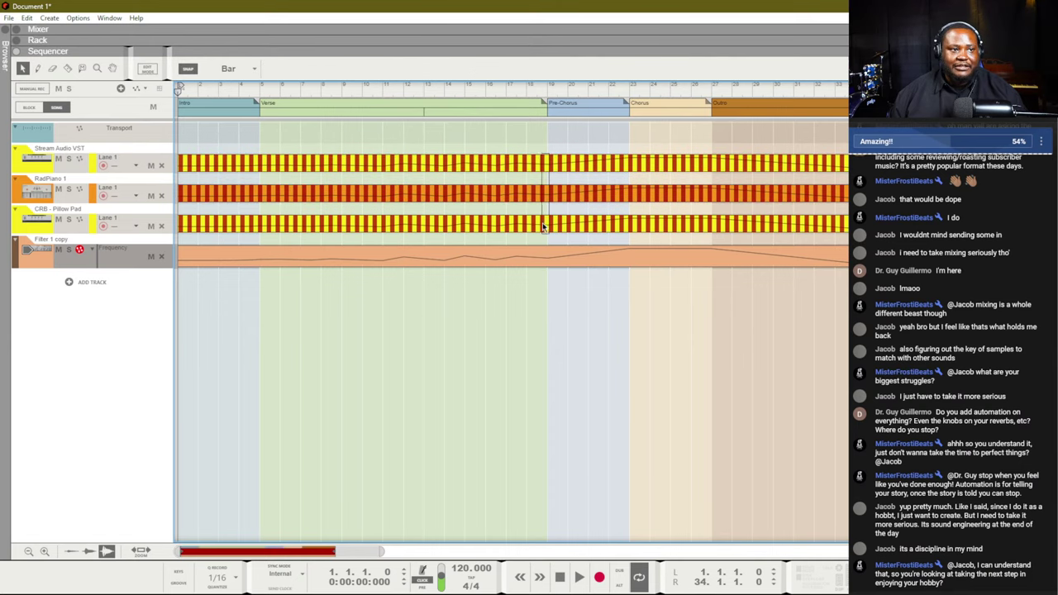
left_click_drag(543, 226, 837, 191)
key("Delete")
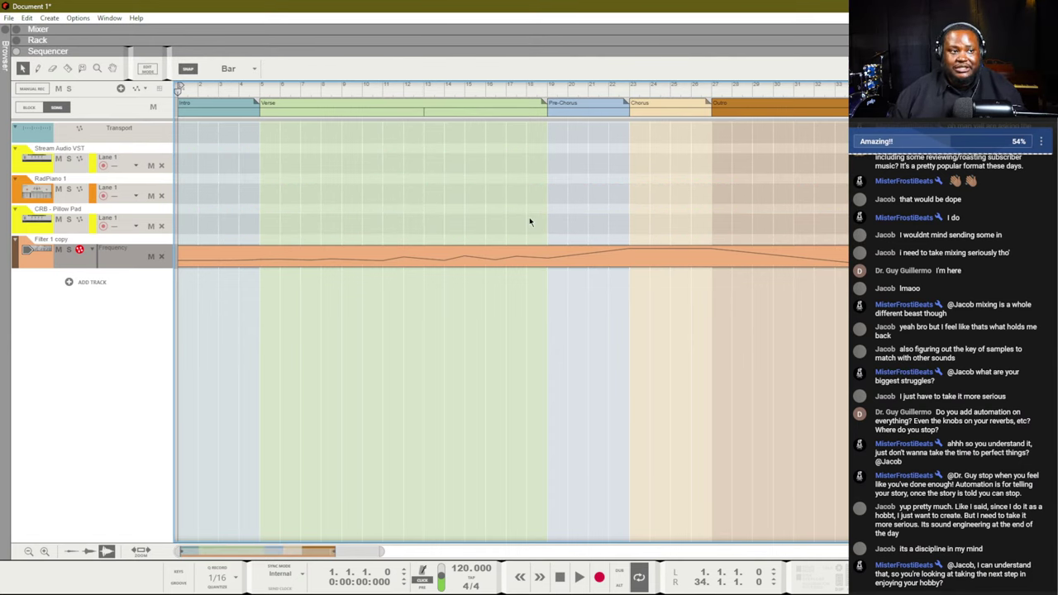
- Replace the song-long Frequency clip with a four-bar Intro clip whose automation ramps up to 127 at bar 5
left_click(331, 263)
key("Delete")
left_click_drag(188, 258, 253, 260)
double_click(251, 260)
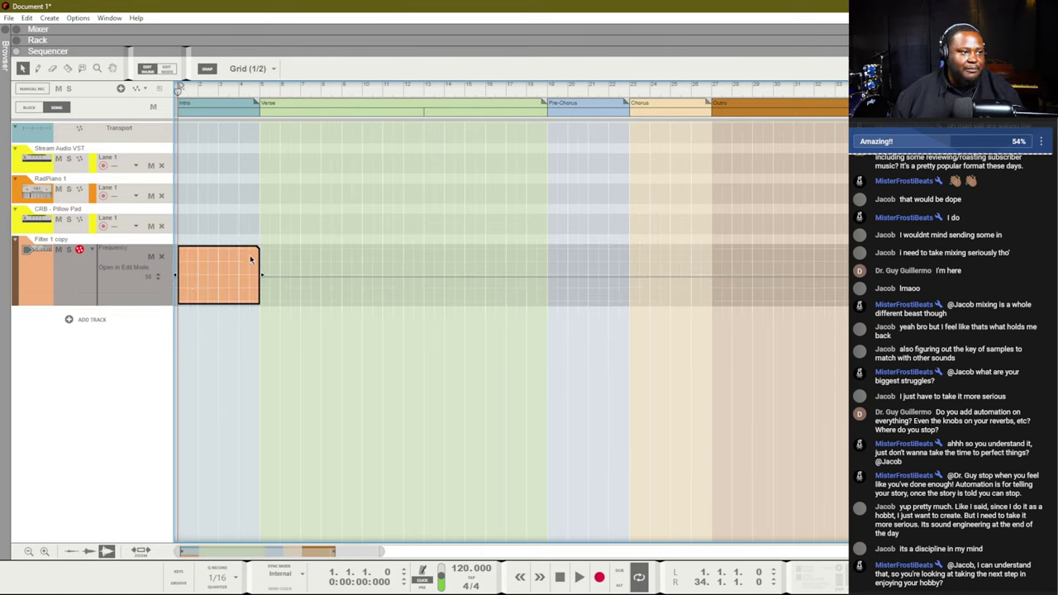
left_click(180, 302)
left_click(259, 246)
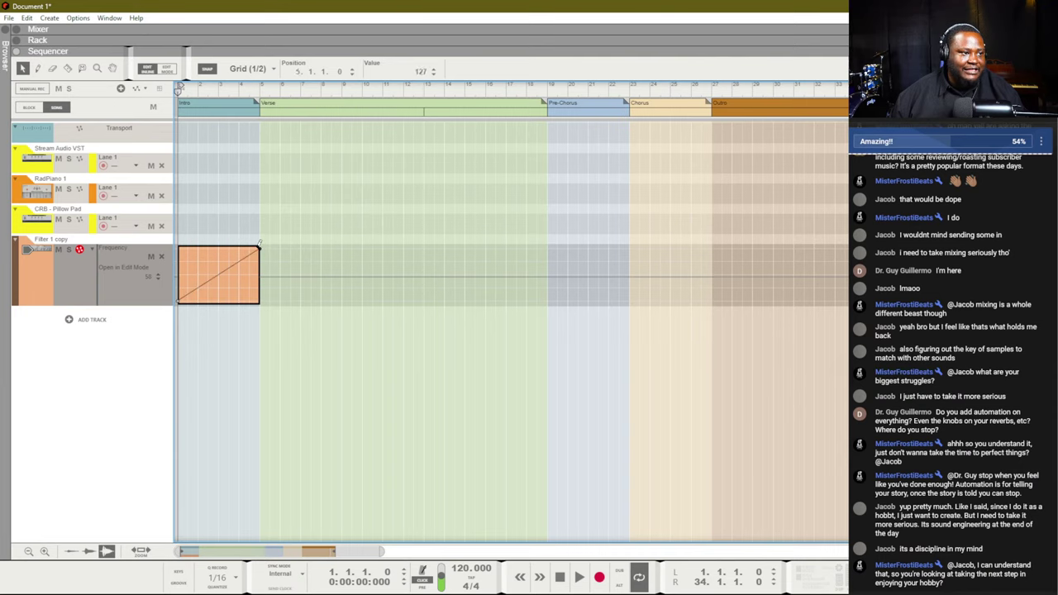
- Scale the Intro Frequency clip to two bars, duplicate it to bar 3 and reverse the copy
double_click(262, 262)
left_click_drag(259, 262, 203, 257)
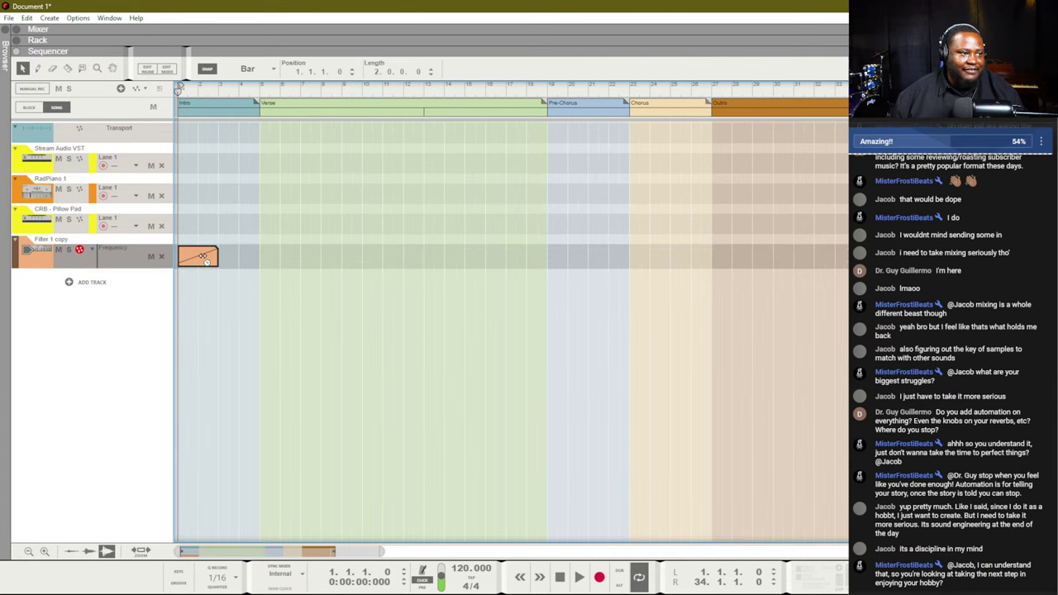
key("ctrl+d")
right_click(251, 257)
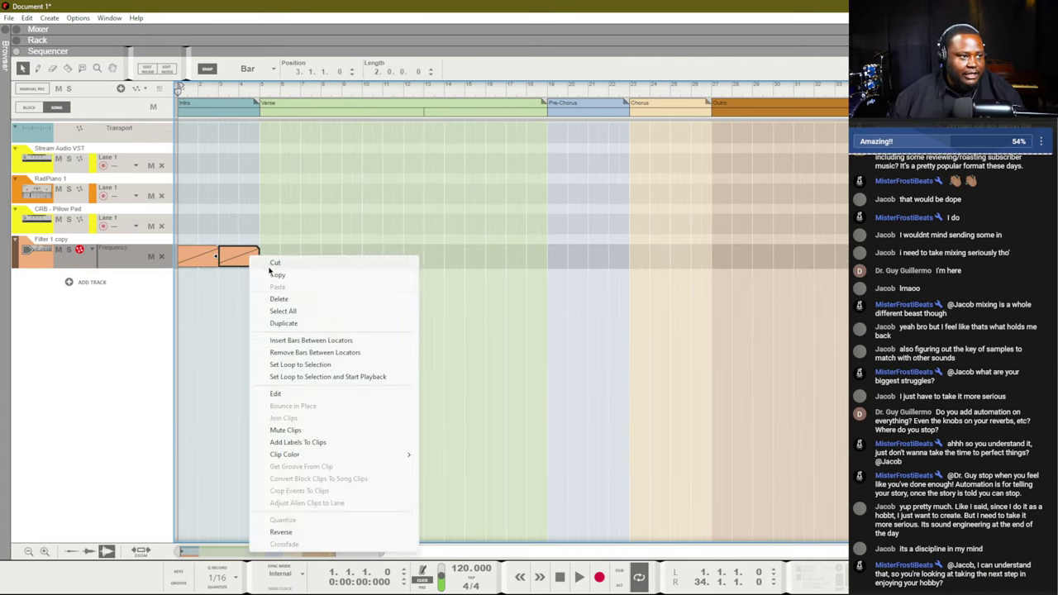
left_click(285, 531)
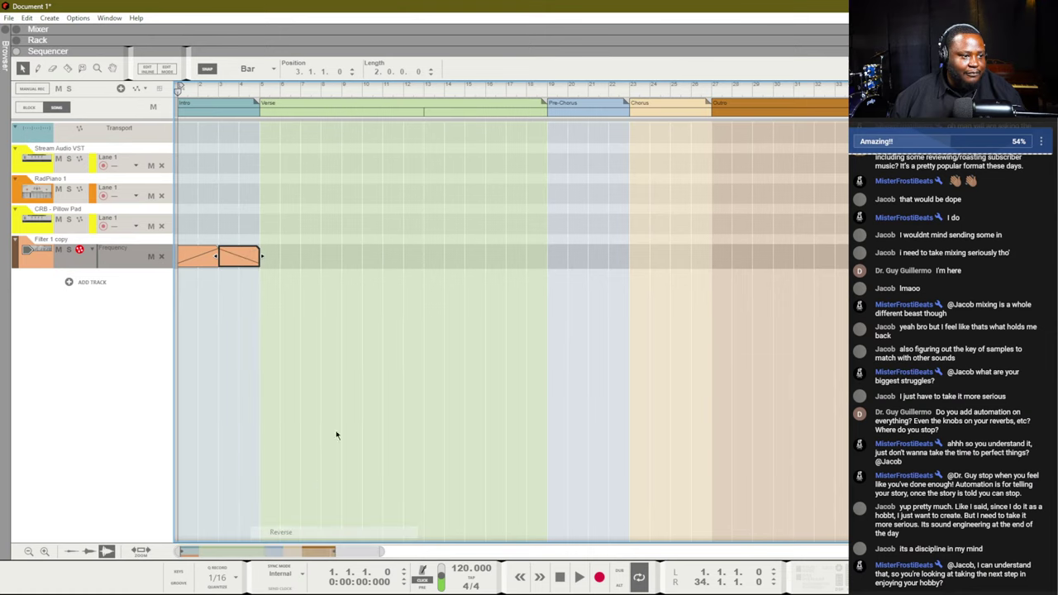
- Duplicate the rising and falling Frequency clips repeatedly until the last pair starts at bar 37
key("ctrl+a")
key("ctrl+d")
key("ctrl+d")
key("ctrl+d")
key("ctrl+d")
key("ctrl+d")
key("ctrl+d")
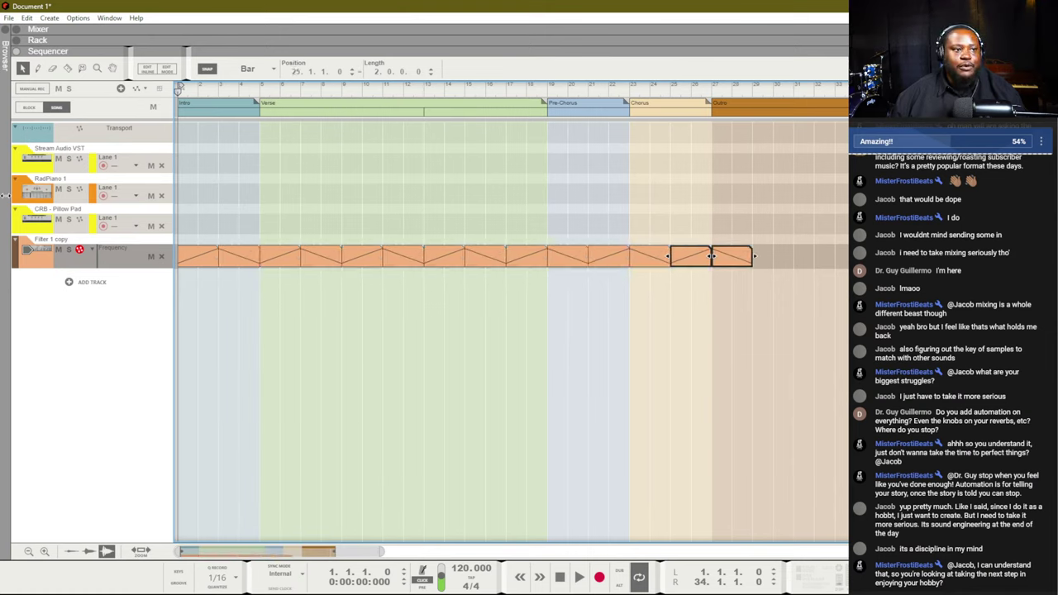
key("ctrl+d")
key("ctrl+d")
key("ctrl+d")
key("ctrl+d")
key("ctrl+d")
key("ctrl+d")
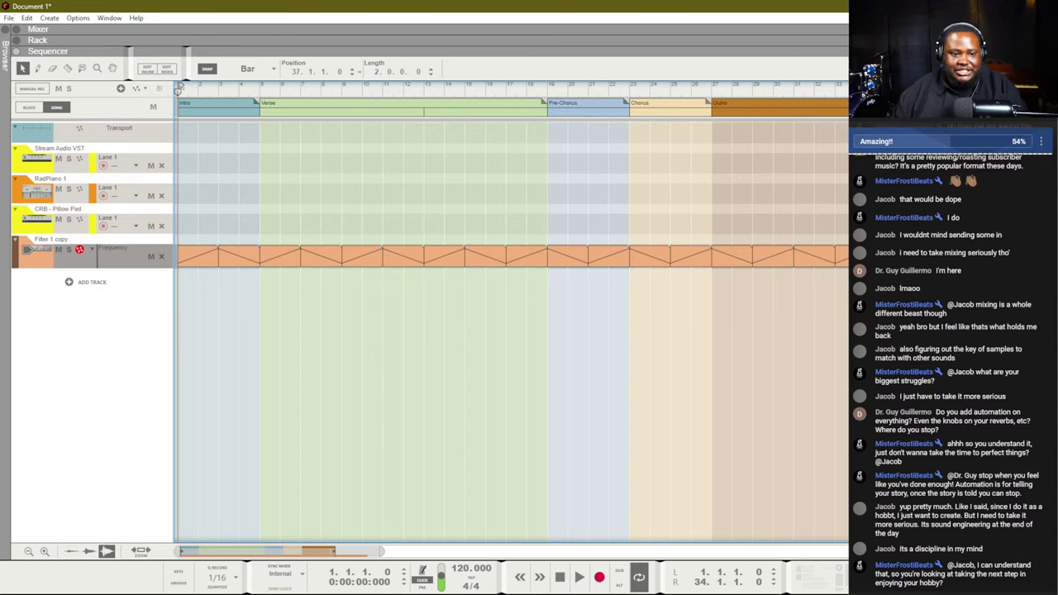
- Delete all Frequency clips from the filter track
key("ctrl+a")
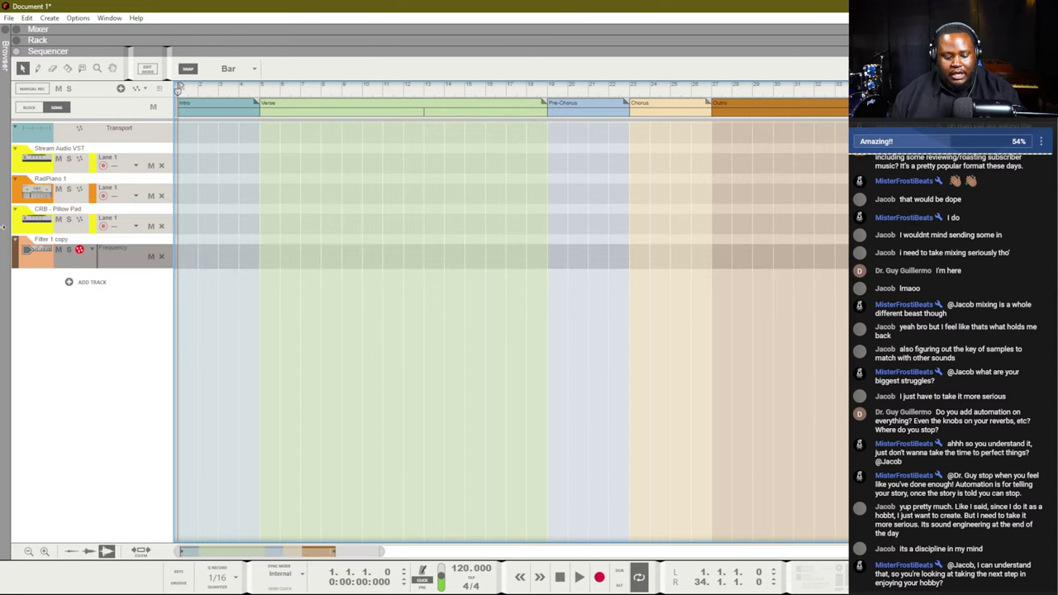
- Lower the RadPiano 1 channel fader to -∞ dB in the mixer and open its level for automation editing
key("F5")
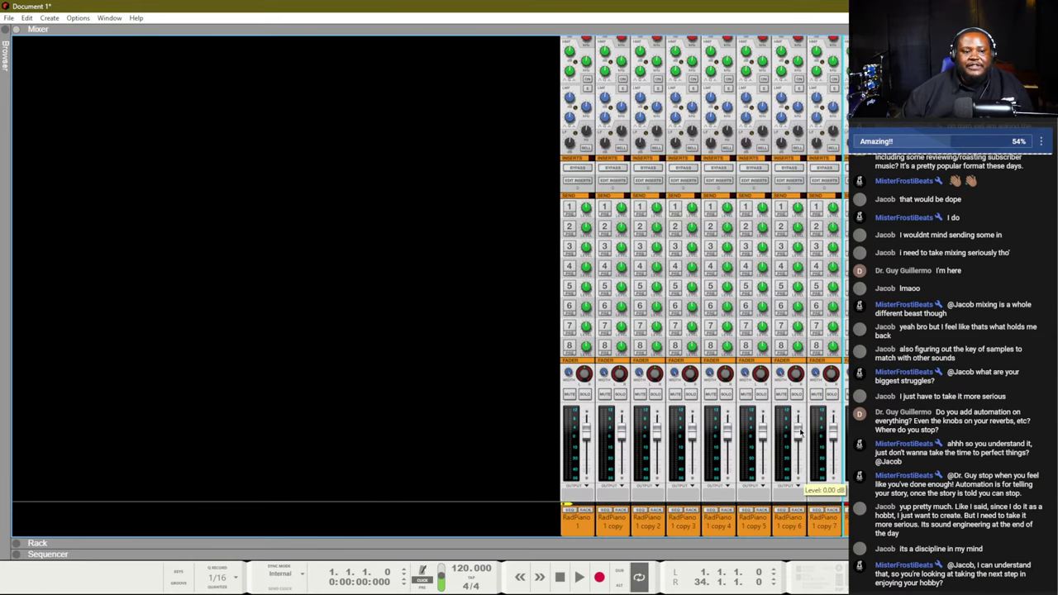
left_click(586, 429)
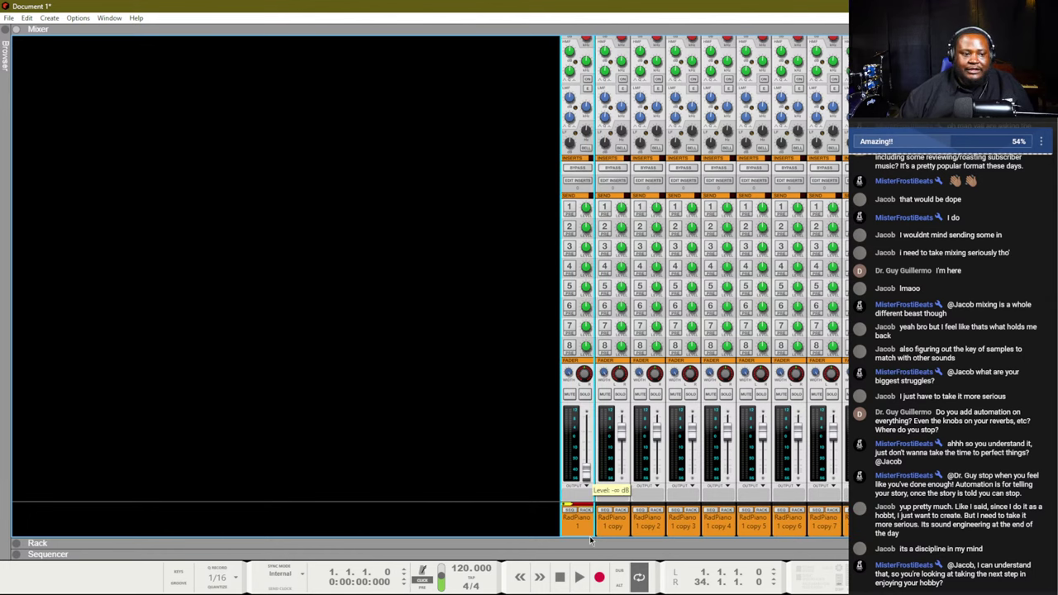
left_click_drag(586, 442, 586, 519)
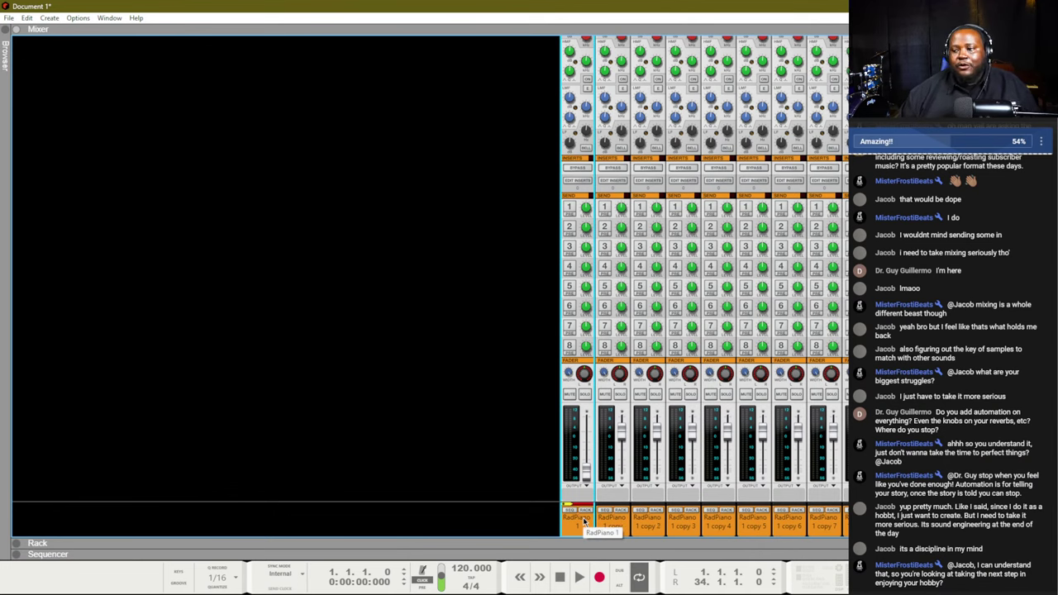
right_click(586, 488)
left_click(601, 479)
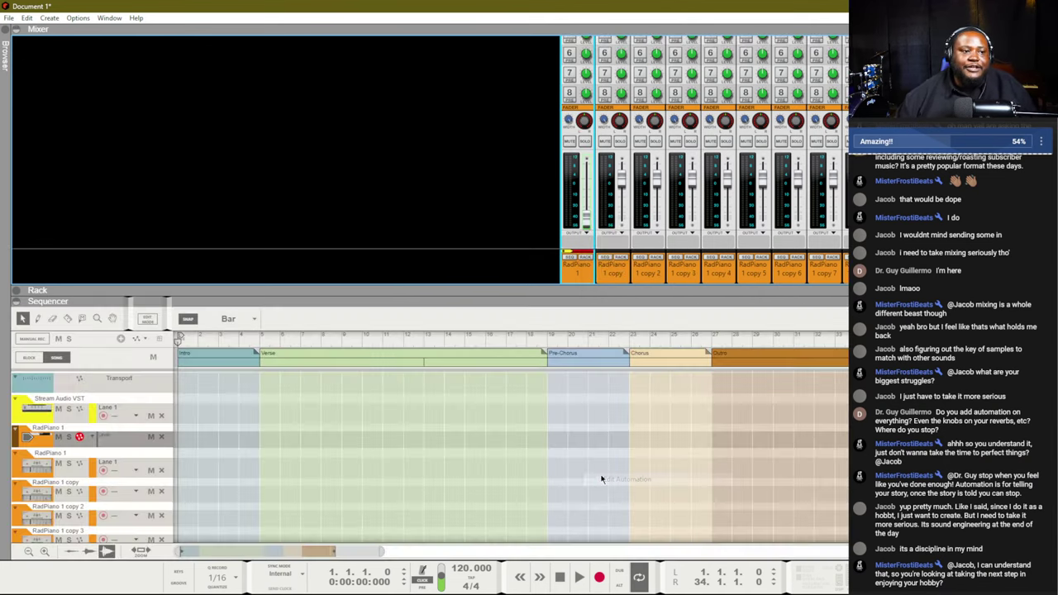
- Draw an eight-bar Level clip from bar 5 with a 0-value point, and move the clip to start at bar 11
left_click_drag(262, 438, 425, 438)
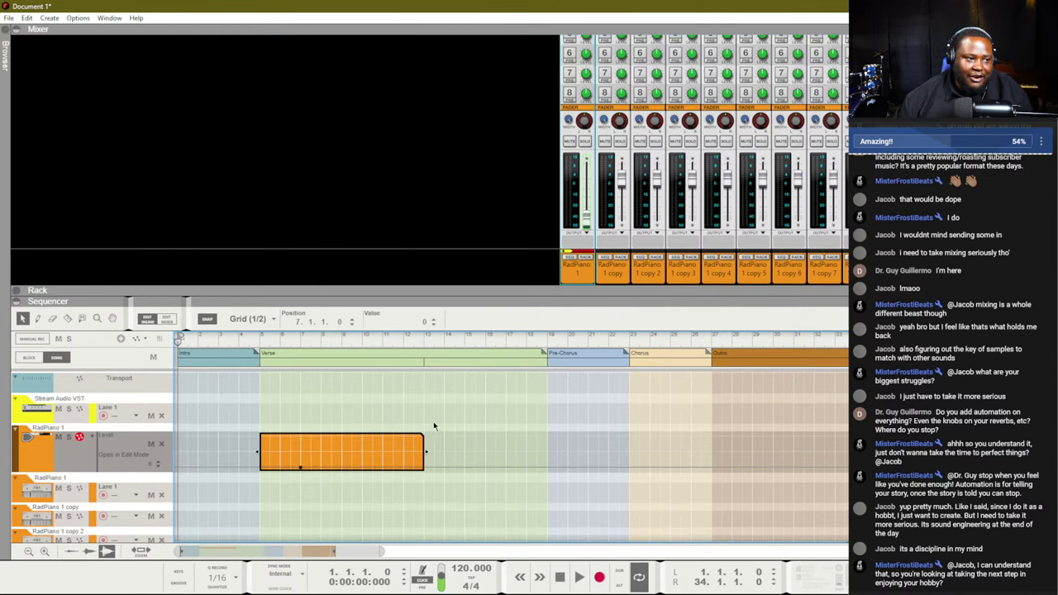
left_click(427, 431)
left_click_drag(299, 440, 422, 442)
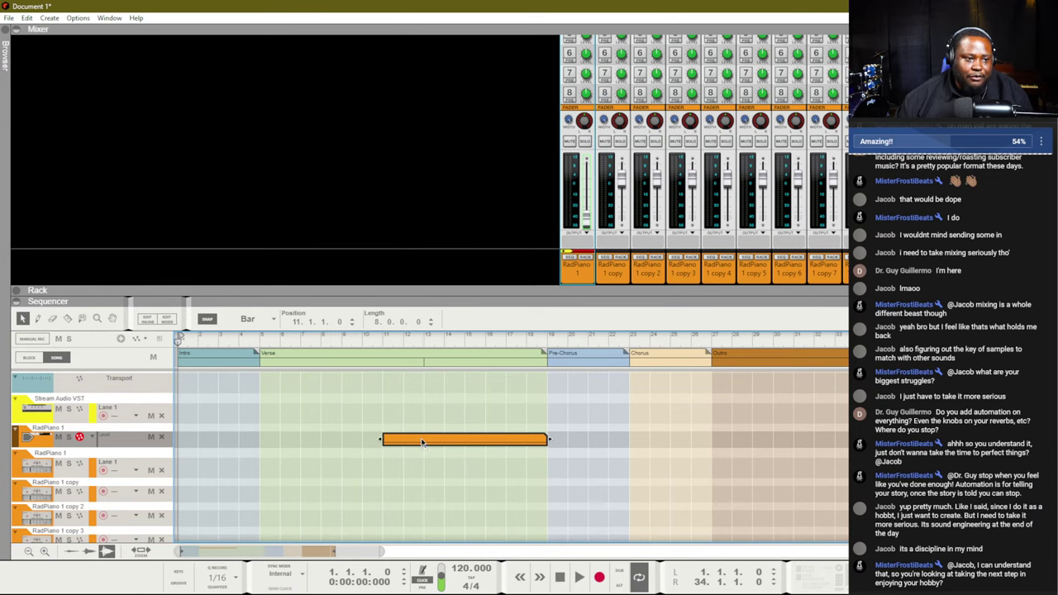
- Draw a Level clip over the Pre-Chorus, rise into it from a value of 18 at bar 18, and join both clips
left_click_drag(548, 431, 626, 439)
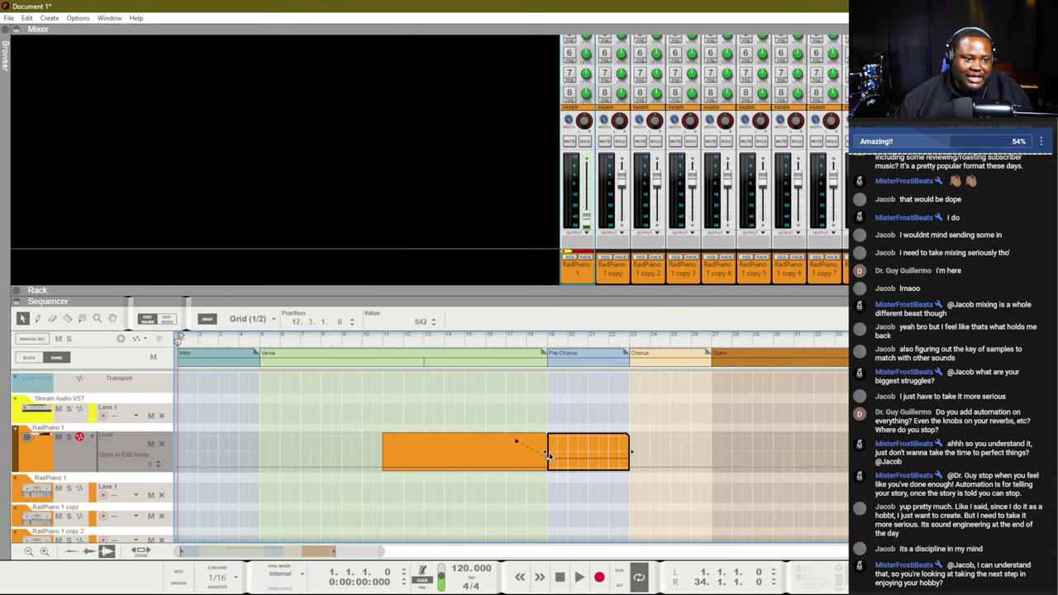
left_click_drag(549, 452, 520, 415)
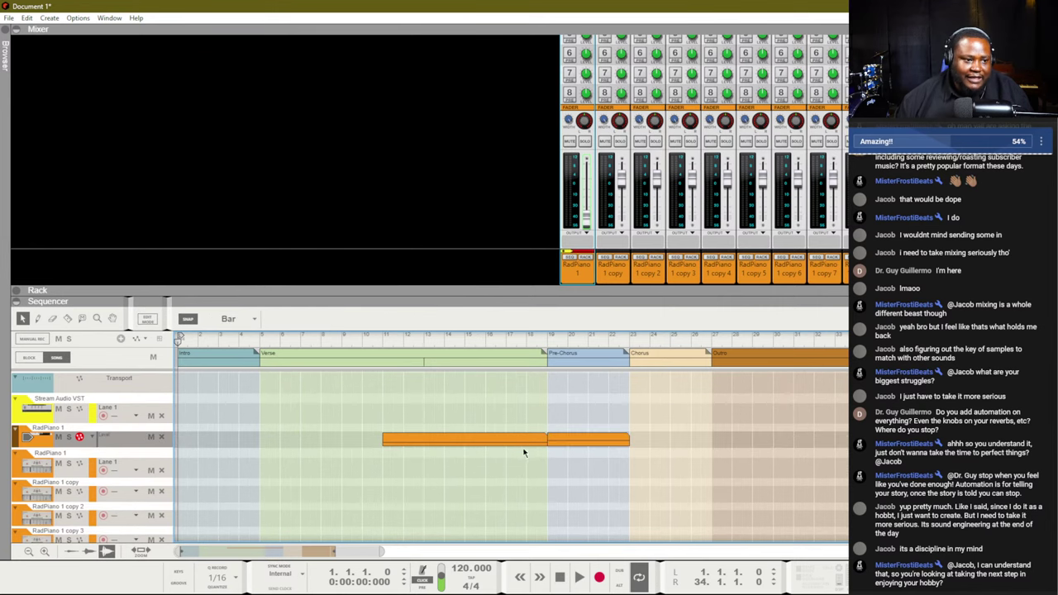
left_click(528, 439)
left_click(528, 463)
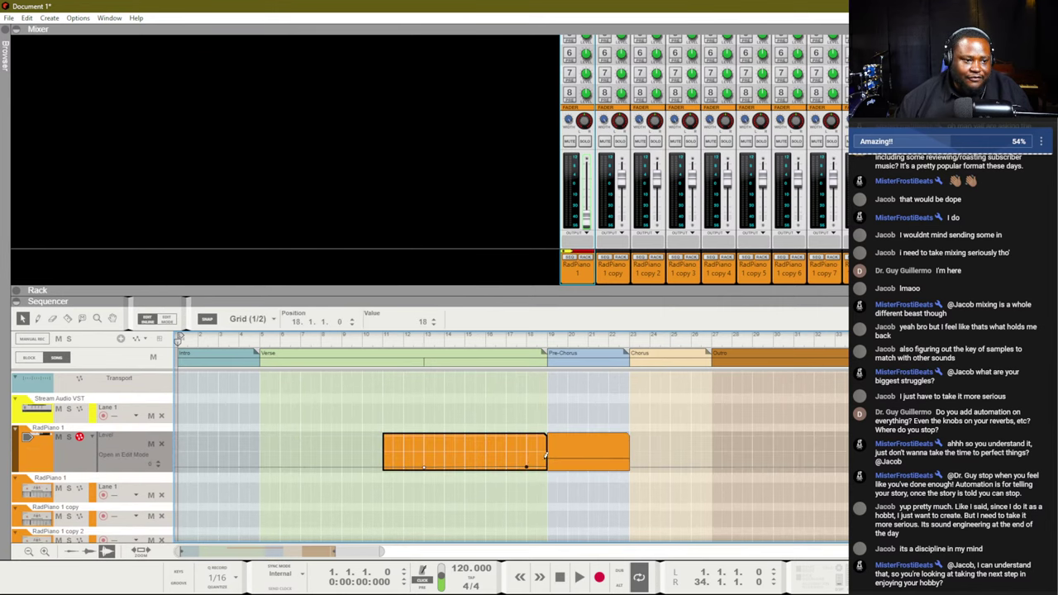
left_click(552, 422)
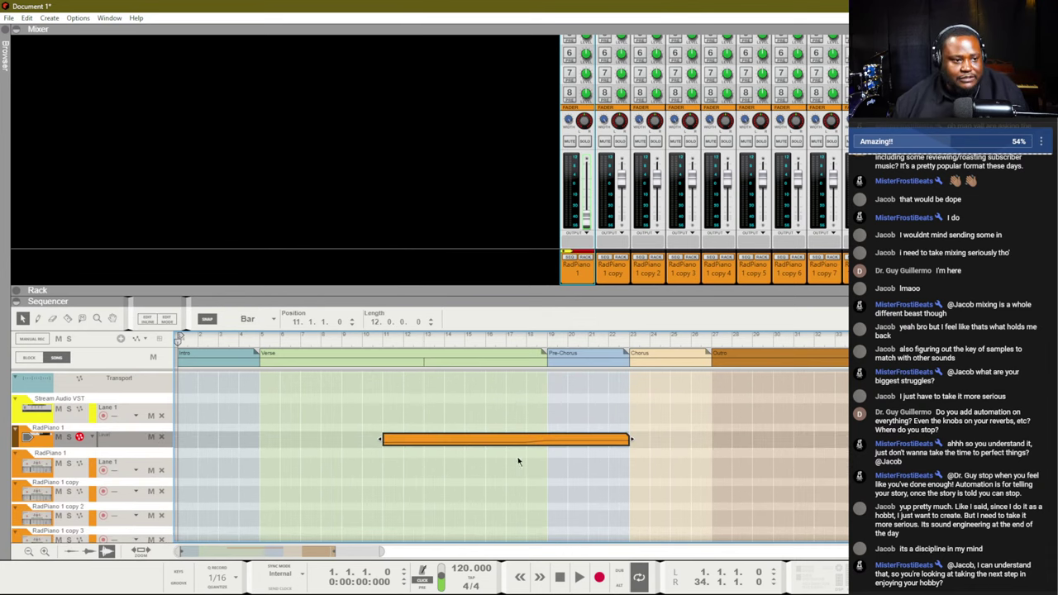
- Play the song while extending the Level clip to bar 28 and raising its automation from bar 23 to 684 at bar 23.3
double_click(568, 439)
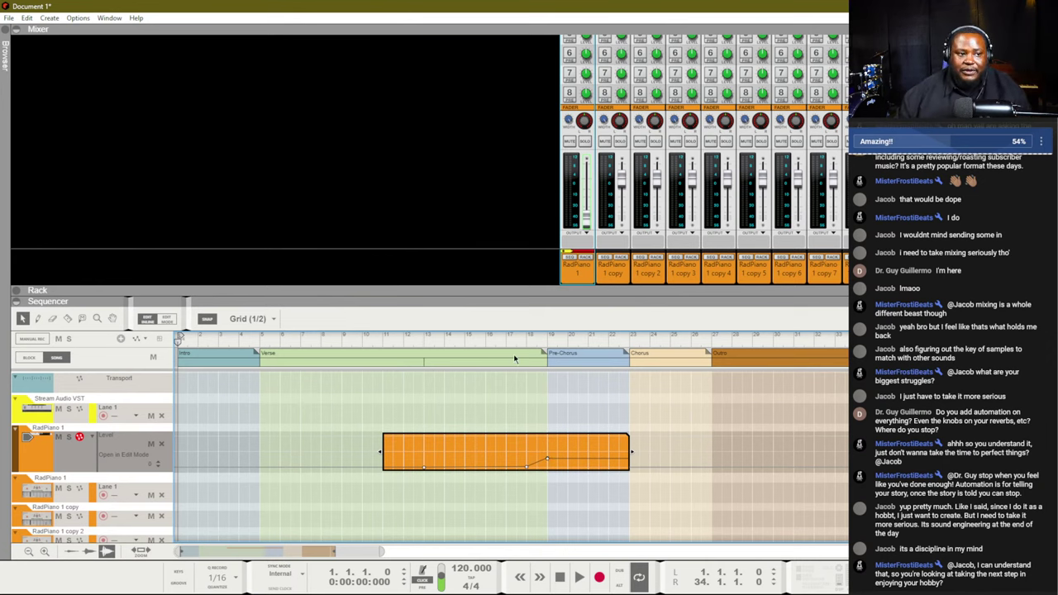
key("space")
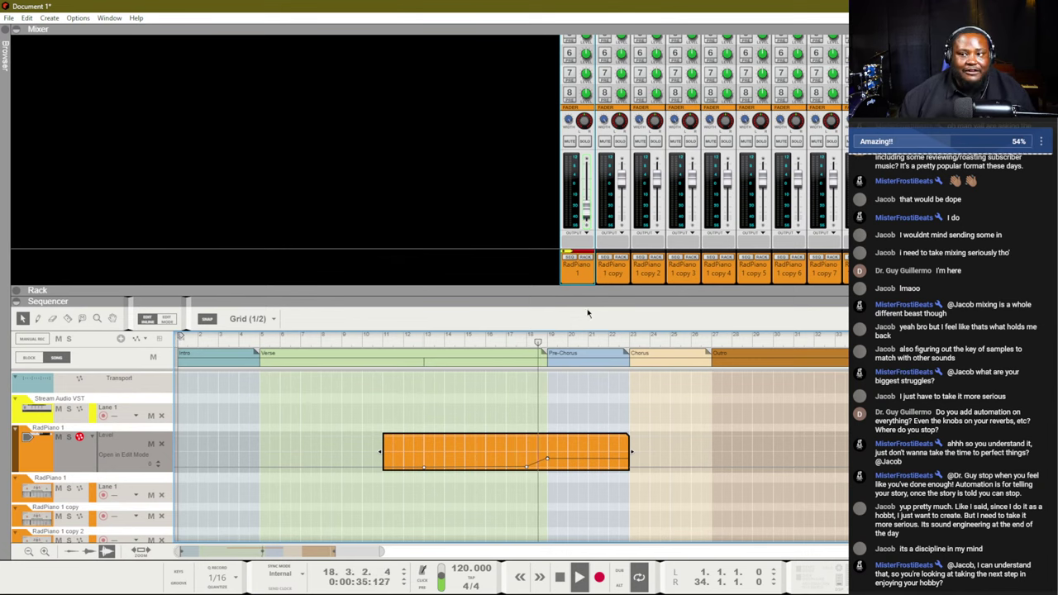
left_click_drag(629, 451, 732, 450)
left_click(632, 453)
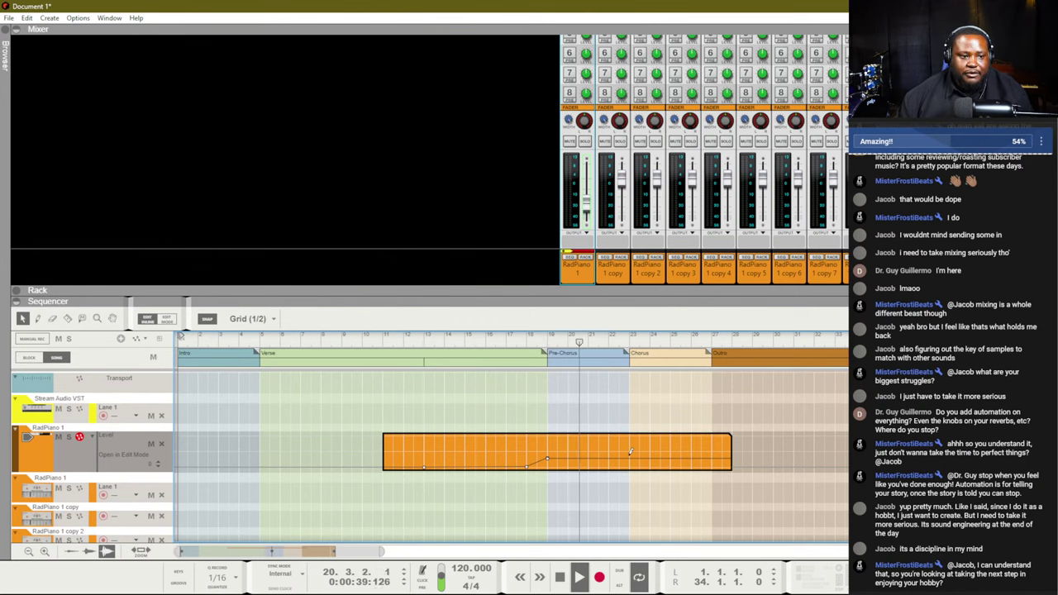
left_click_drag(631, 454, 639, 448)
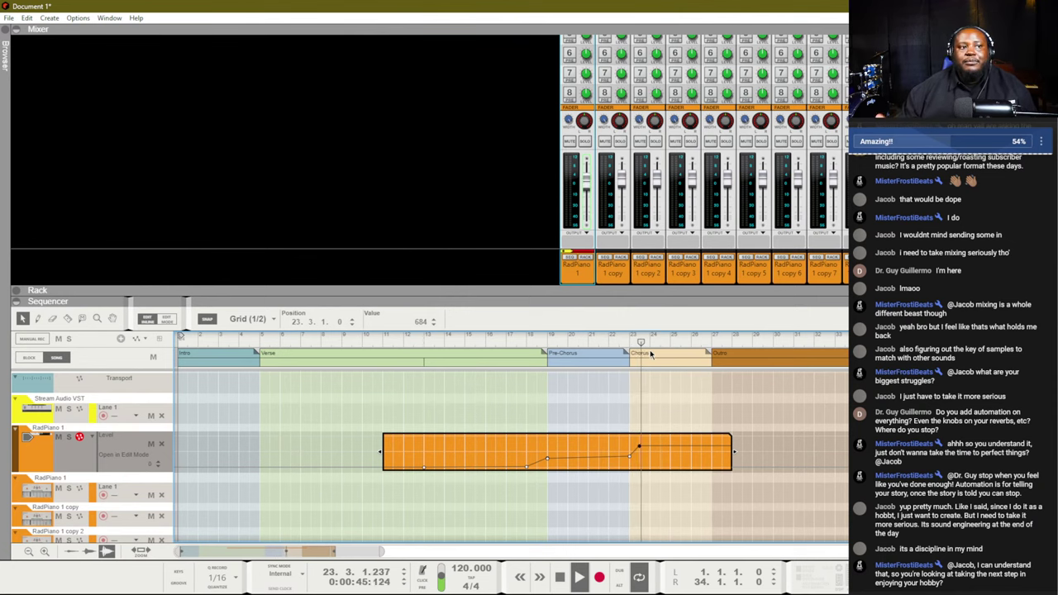
- Extend the Level clip through the Outro and fade its automation from 649 at bar 27 to 0 at bar 34.3
left_click_drag(734, 451, 781, 440)
left_click(711, 447)
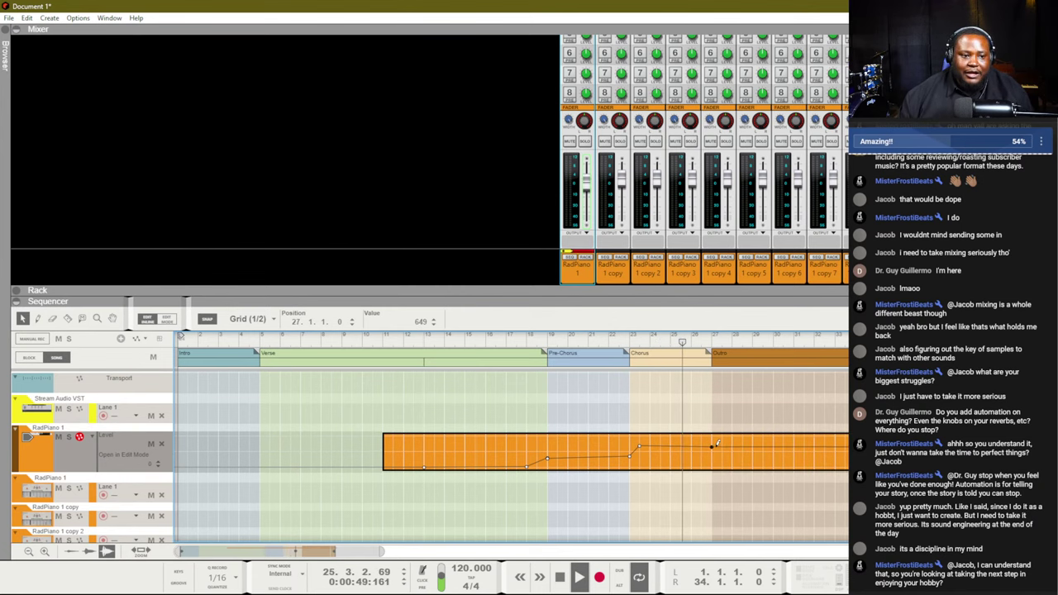
left_click(846, 466)
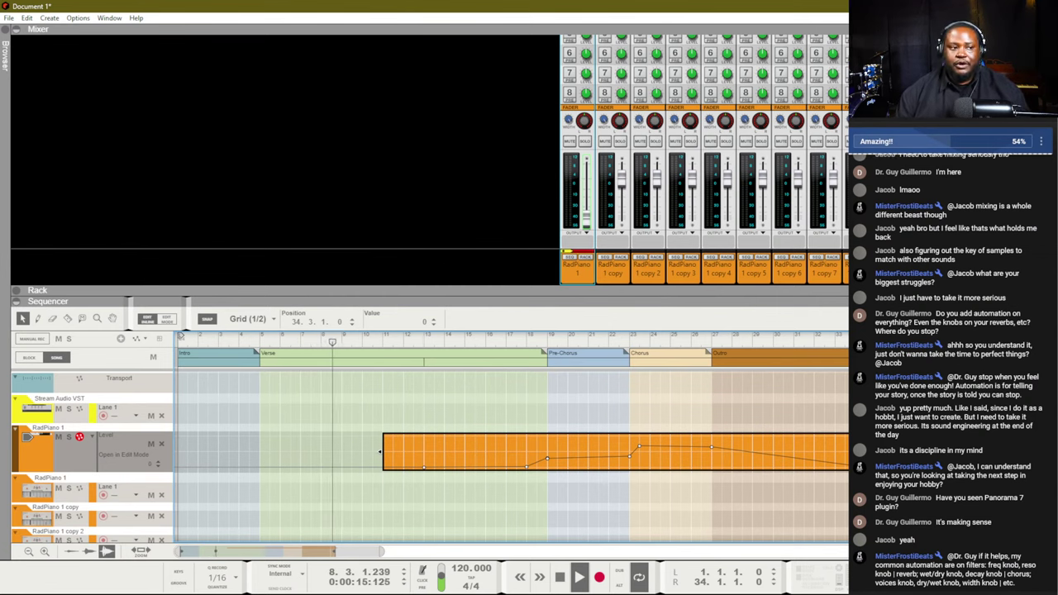
key("ctrl+e")
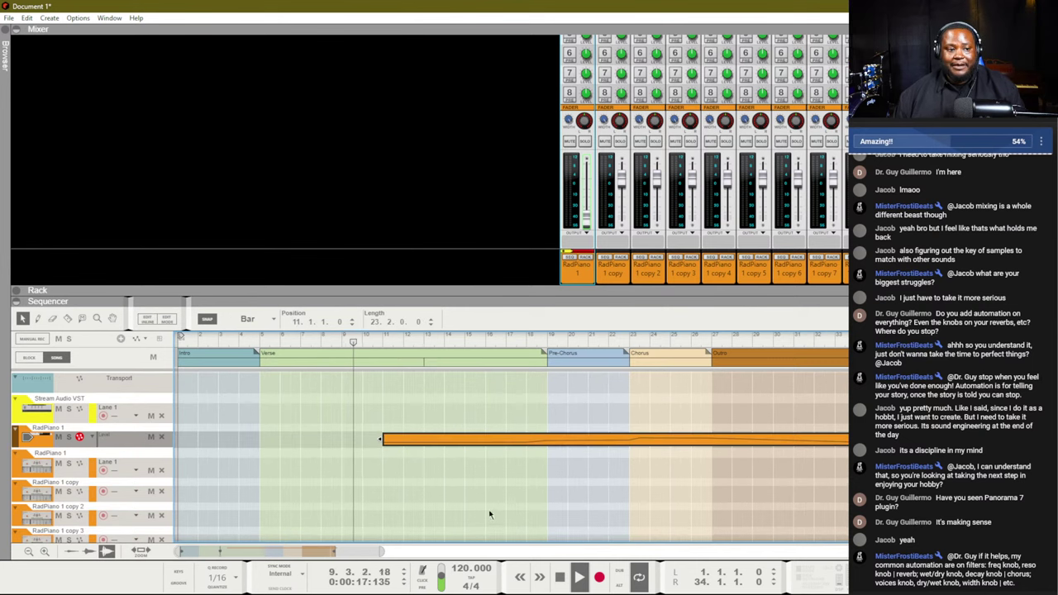
- Reopen the RadPiano 1 Level clip for editing and view the RadPiano copy tracks further down the track list
double_click(492, 441)
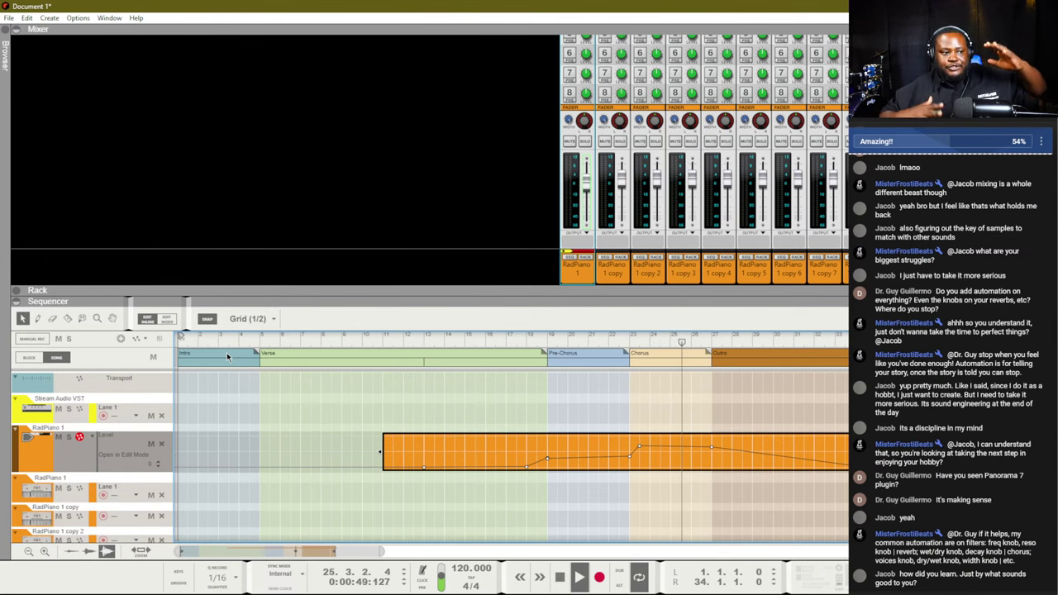
scroll(266, 413, "down", 5)
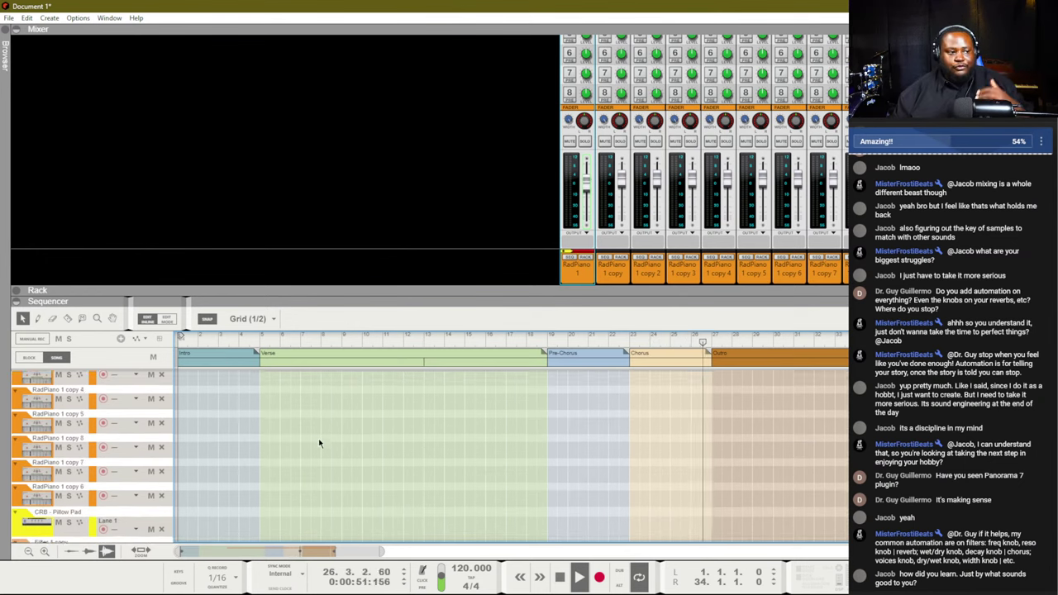
- Adjust the alien Frequency clip on the Filter 1 copy track to fit its lane
scroll(322, 438, "up", 4)
scroll(372, 446, "down", 3)
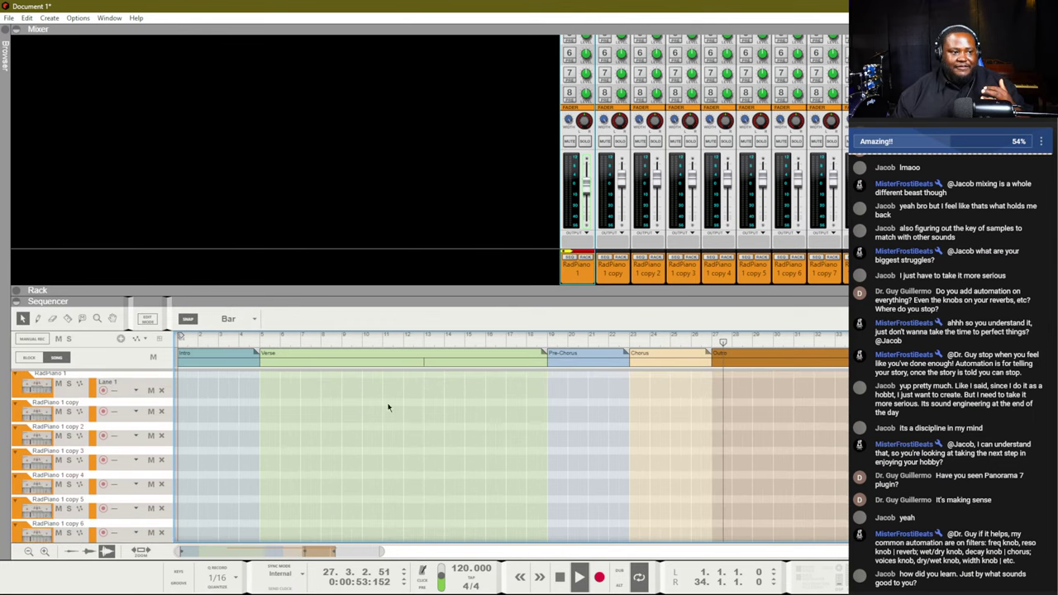
scroll(396, 409, "up", 5)
scroll(347, 446, "down", 3)
left_click(207, 501)
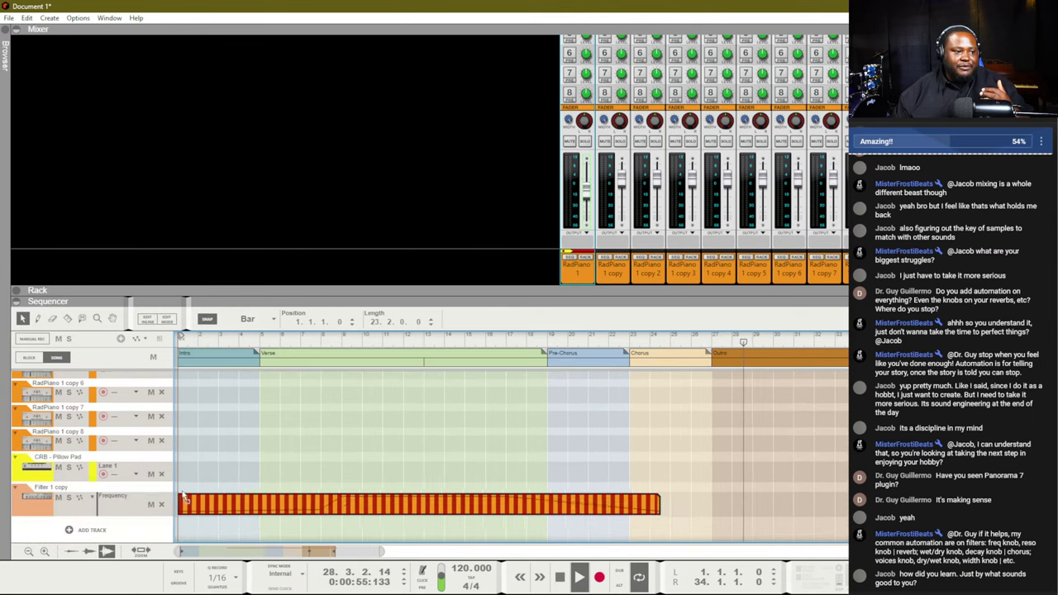
right_click(214, 504)
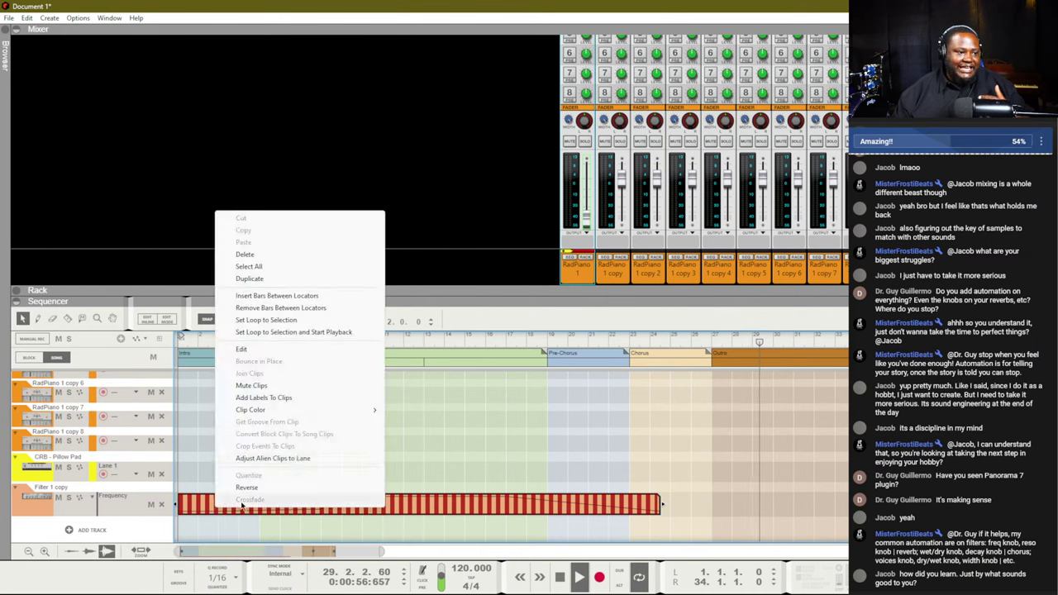
left_click(286, 460)
- Record-enable the CRB - Pillow Pad track and play the song from within the Verse
key("space")
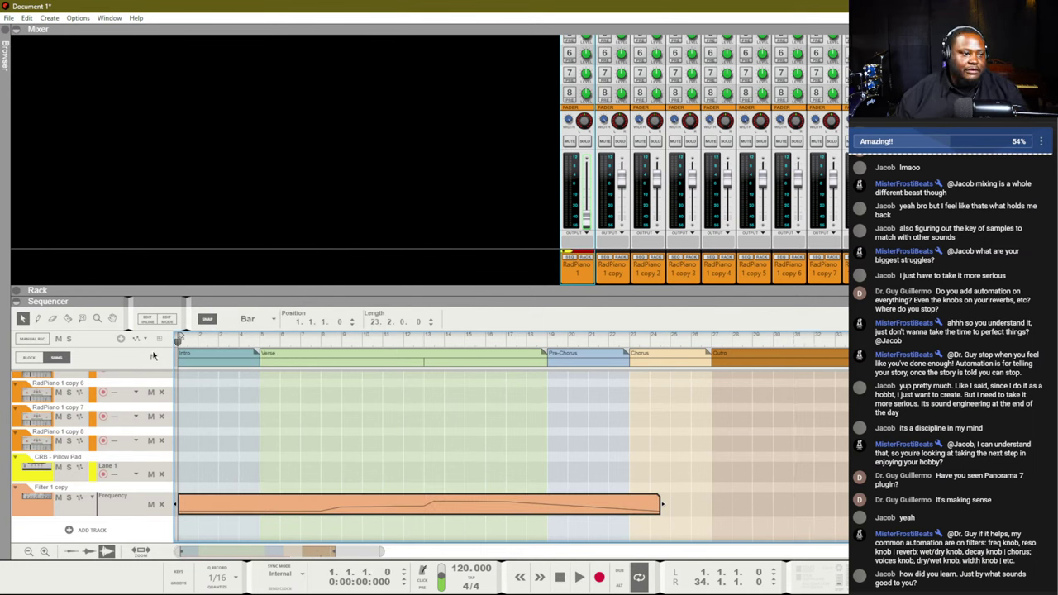
key("space")
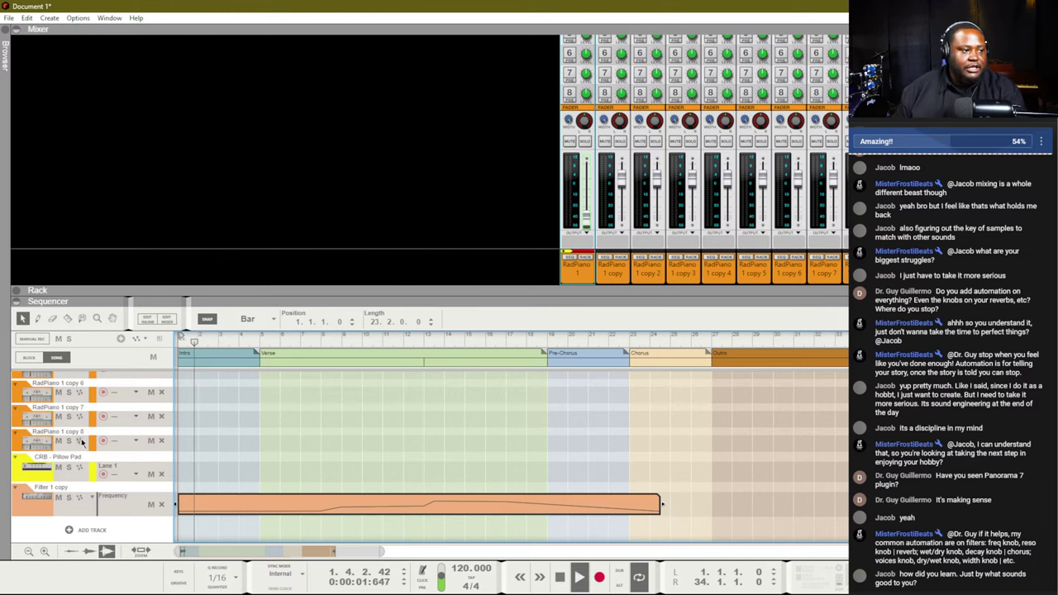
left_click(104, 474)
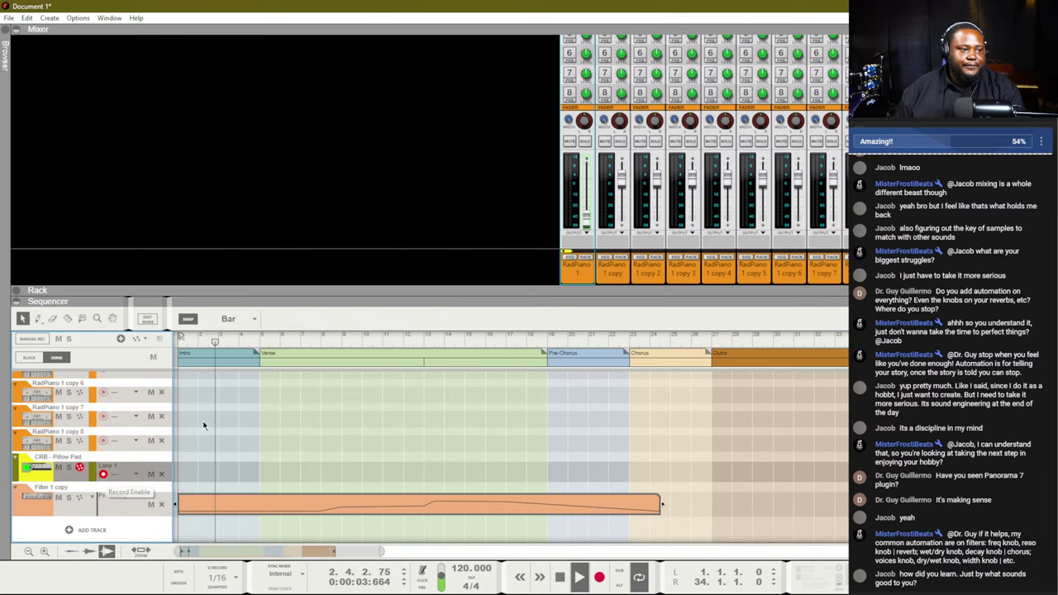
left_click(327, 348)
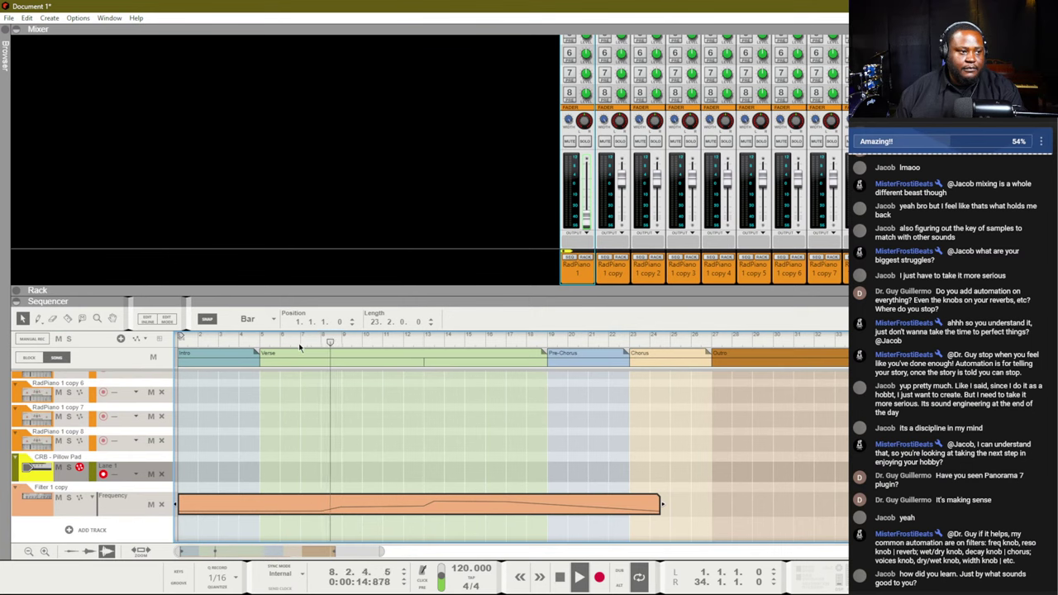
left_click(296, 343)
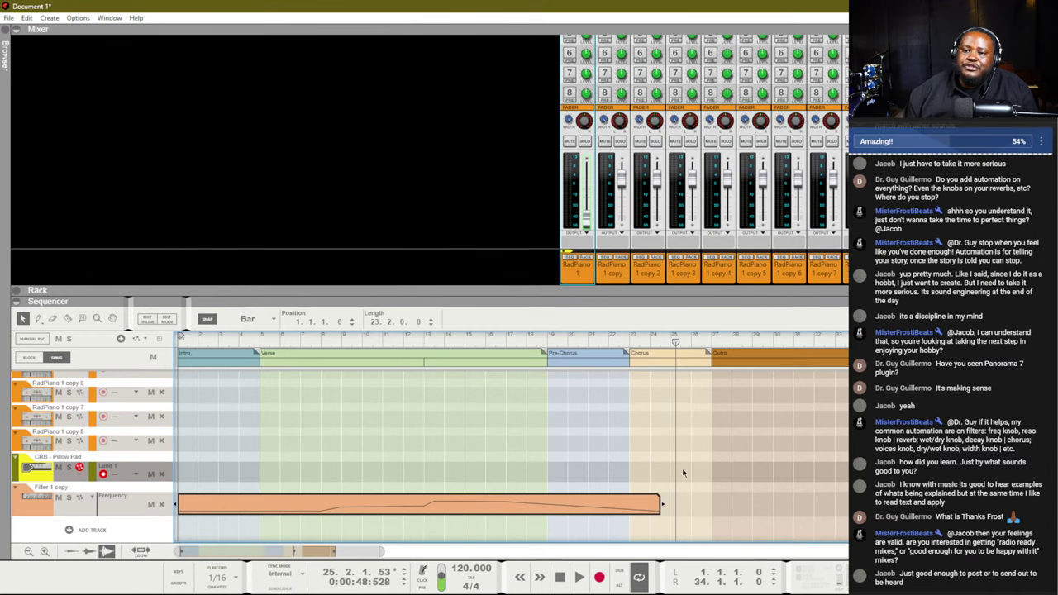
- Open the Filter 1 copy Frequency clip to examine its automation points, and close it again
left_click(720, 409)
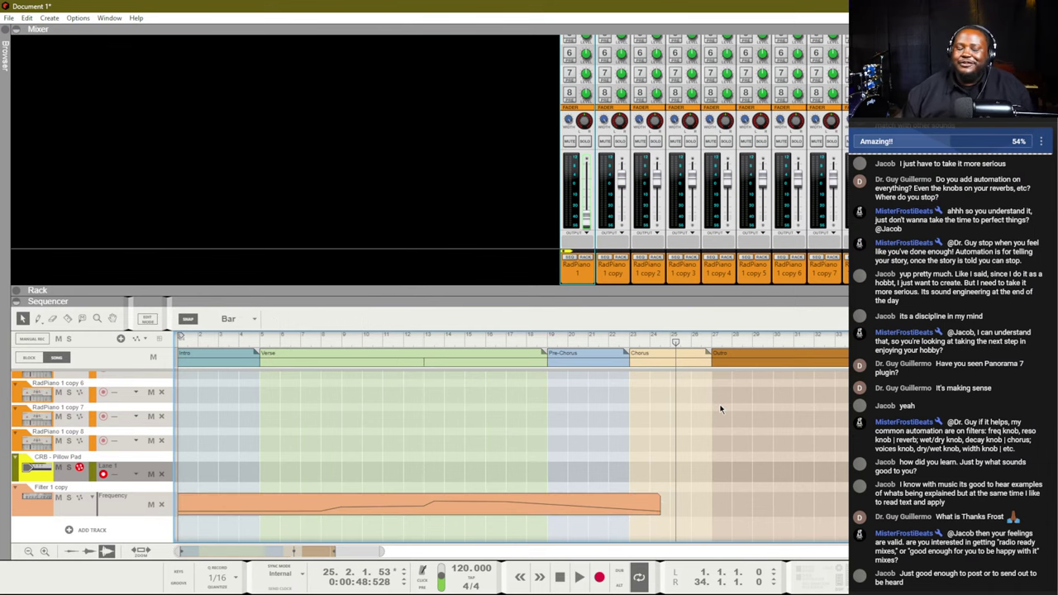
double_click(475, 507)
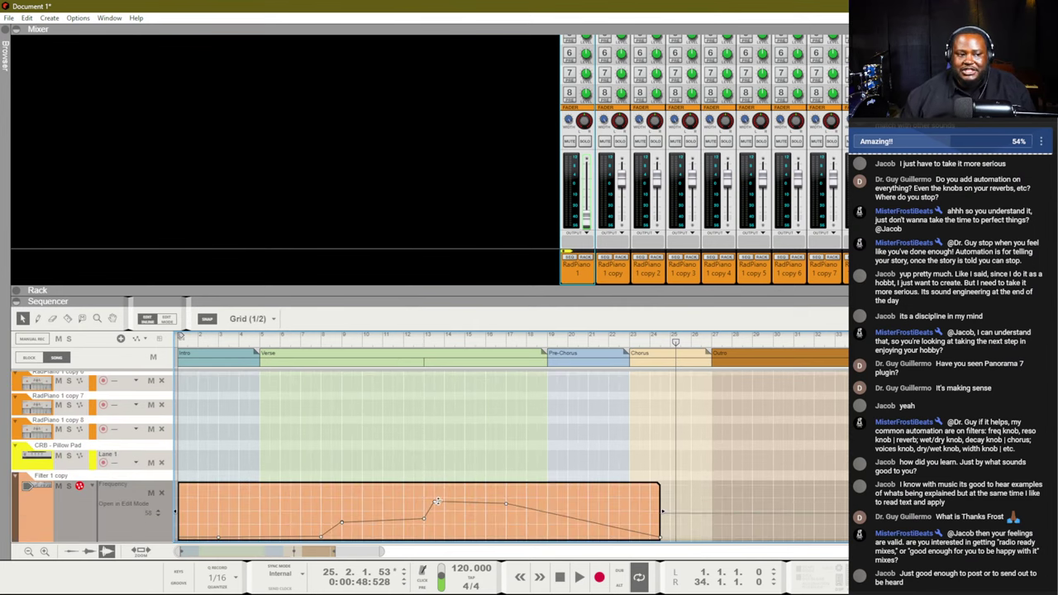
double_click(549, 459)
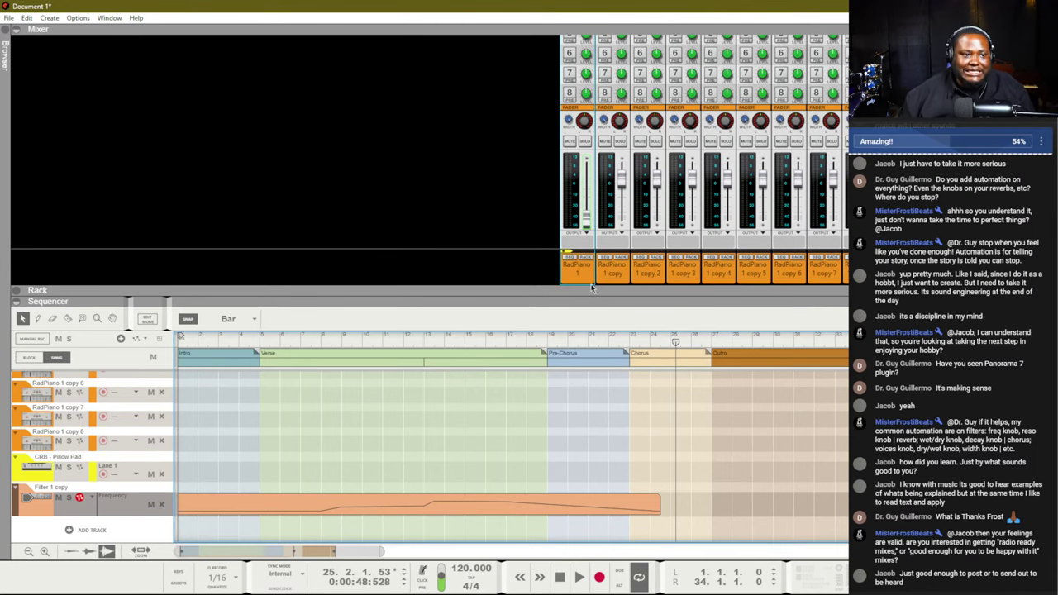
- Delete the RadPiano 1 tracks, including the Level automation track and every RadPiano 1 copy, keeping the Pillow Pad and filter tracks
scroll(105, 447, "up", 10)
left_click(89, 459)
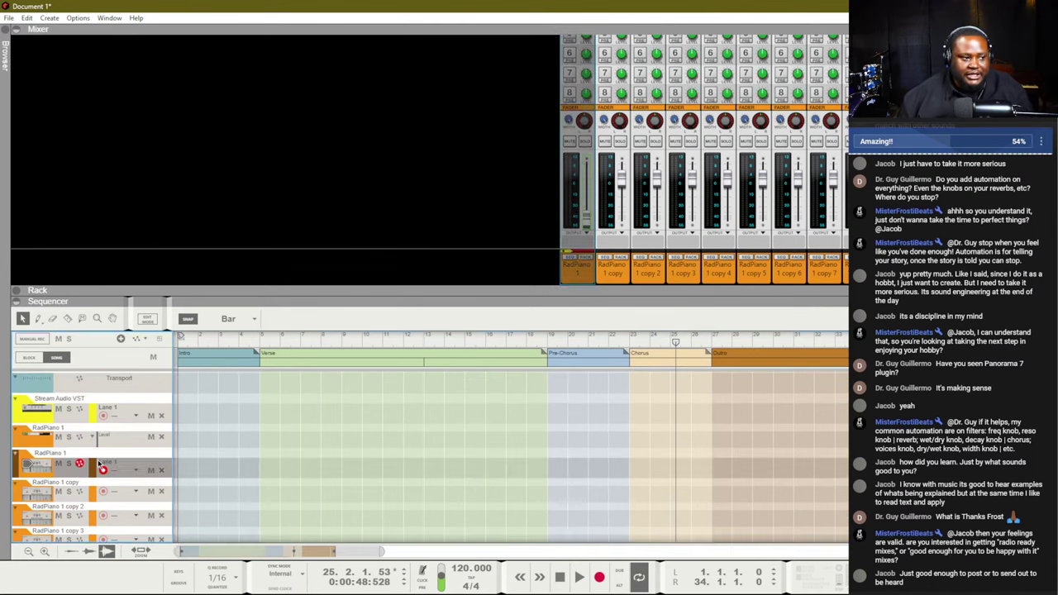
key("Delete")
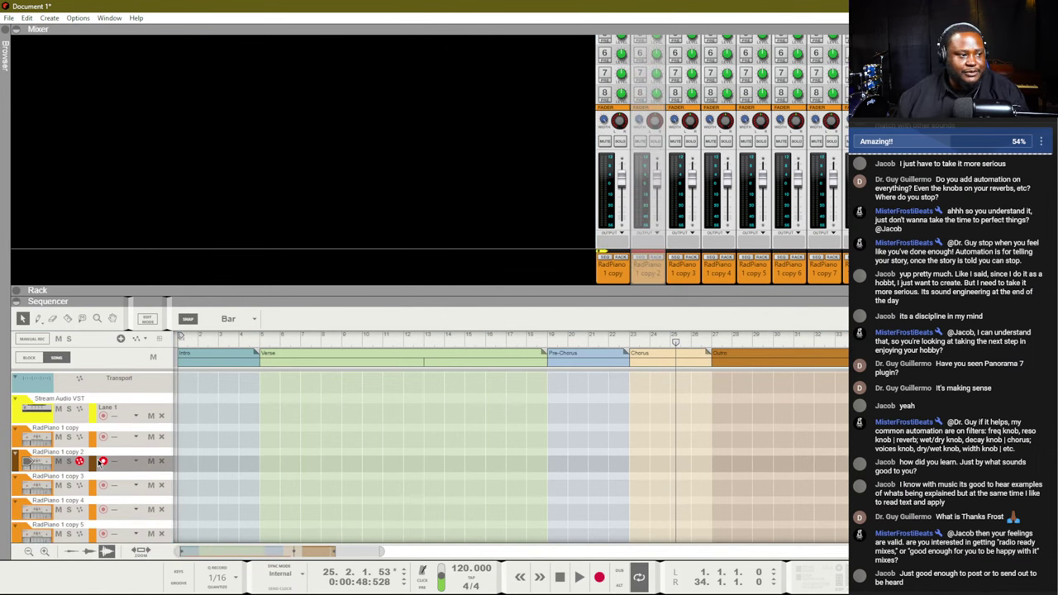
key("Delete")
left_click(99, 463)
key("Delete")
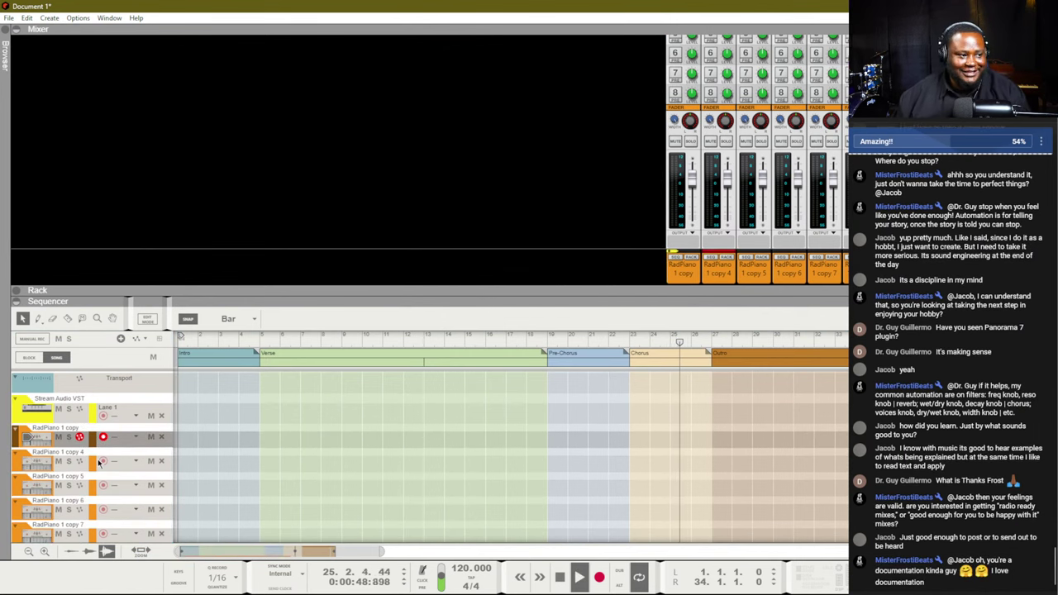
key("Delete")
left_click(98, 437)
key("Delete")
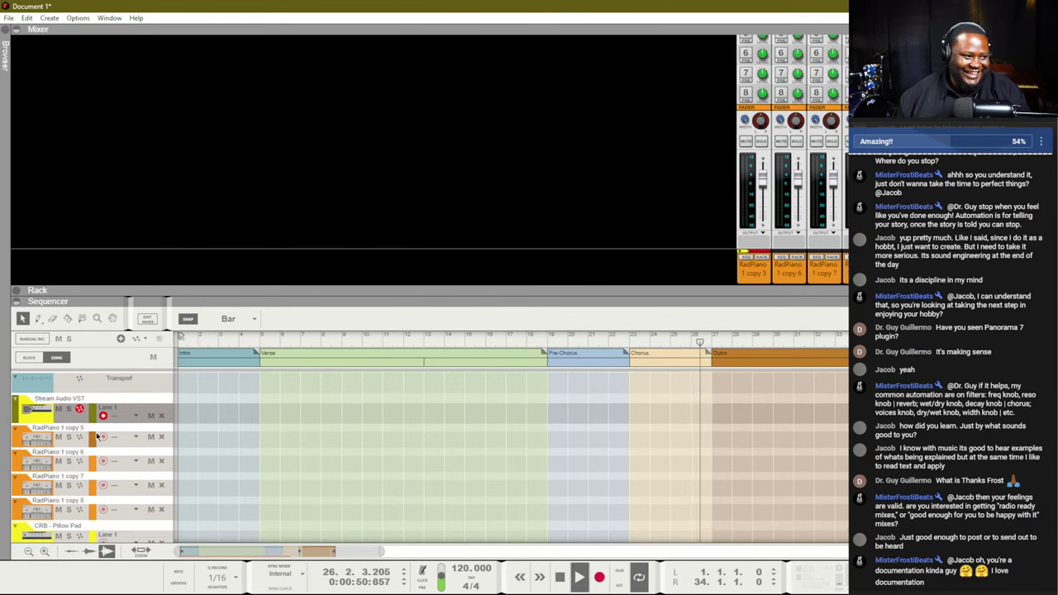
left_click(97, 436)
key("Delete")
left_click(97, 436)
key("Delete")
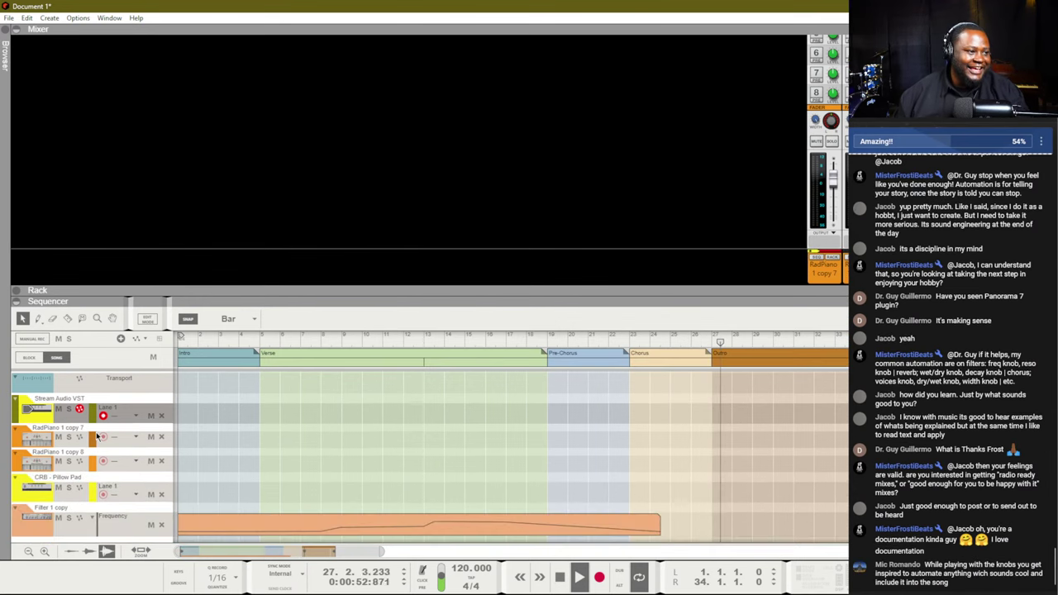
left_click(98, 437)
key("Delete")
left_click(98, 436)
key("Delete")
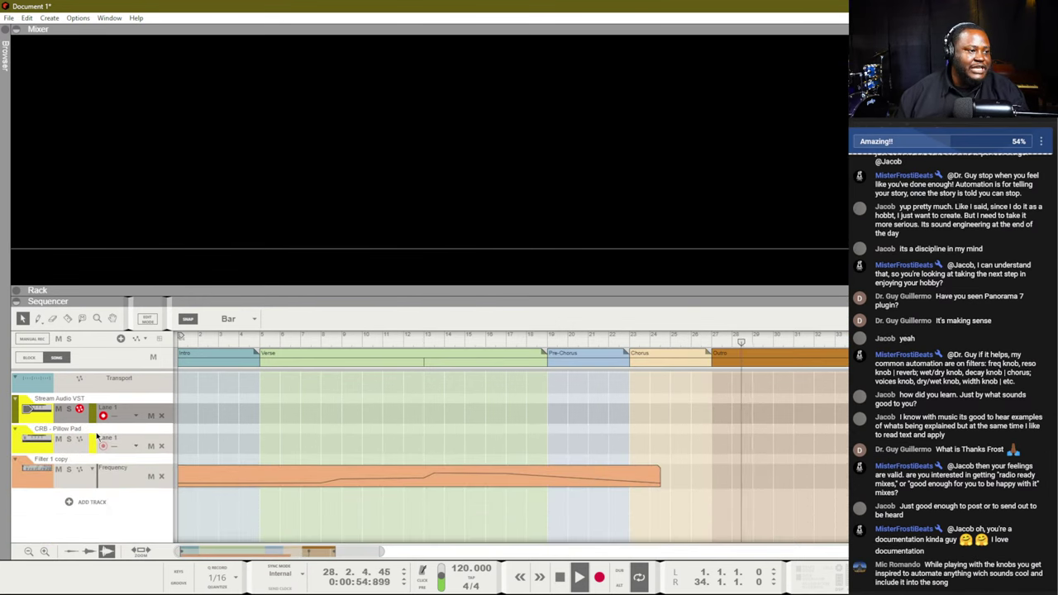
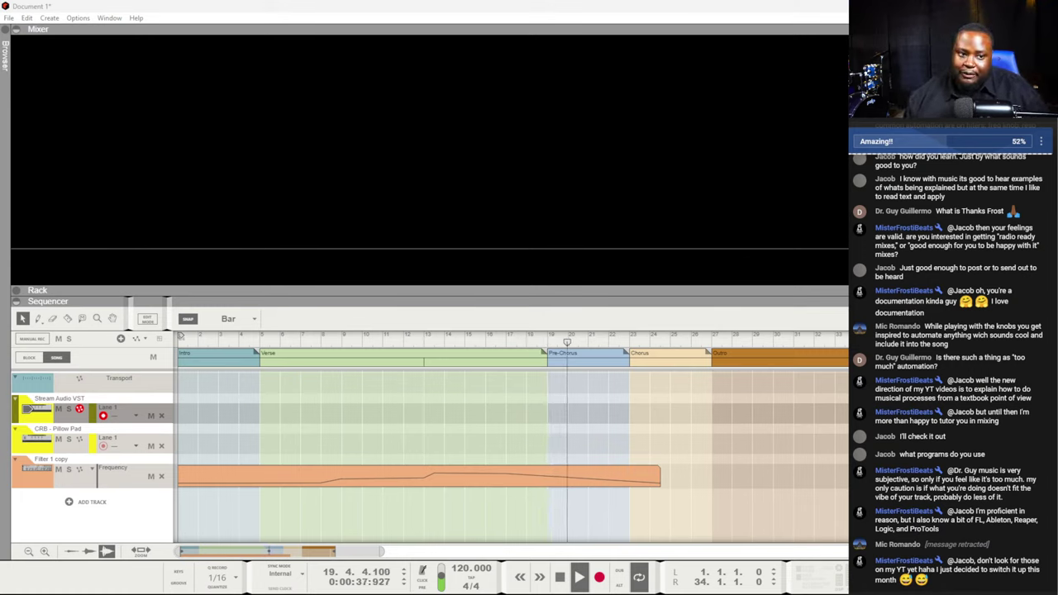
- Show the rack and select the CRB - Pillow Pad Combinator
left_click(771, 411)
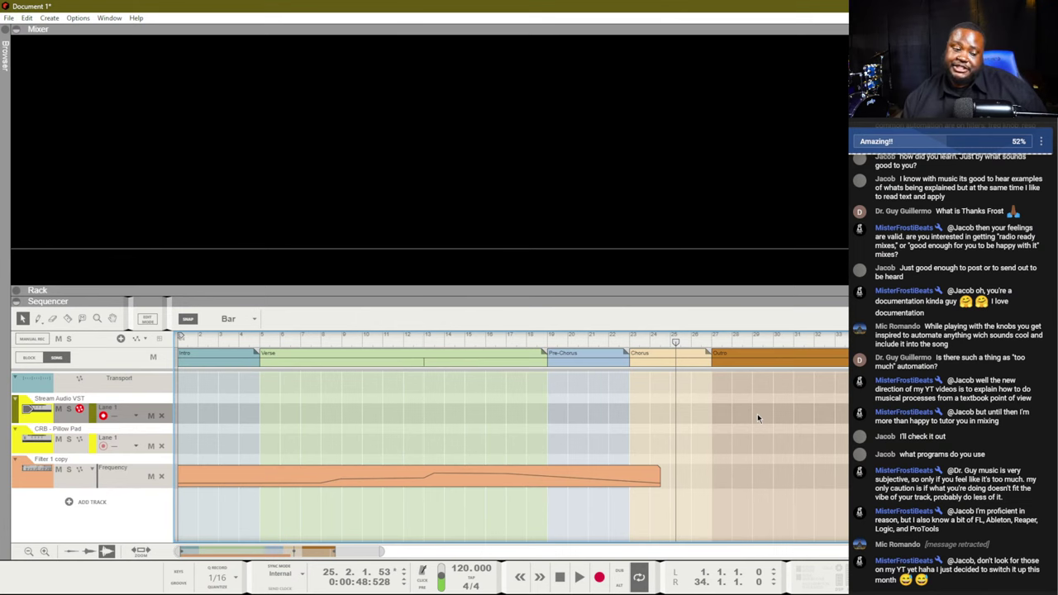
key("F6")
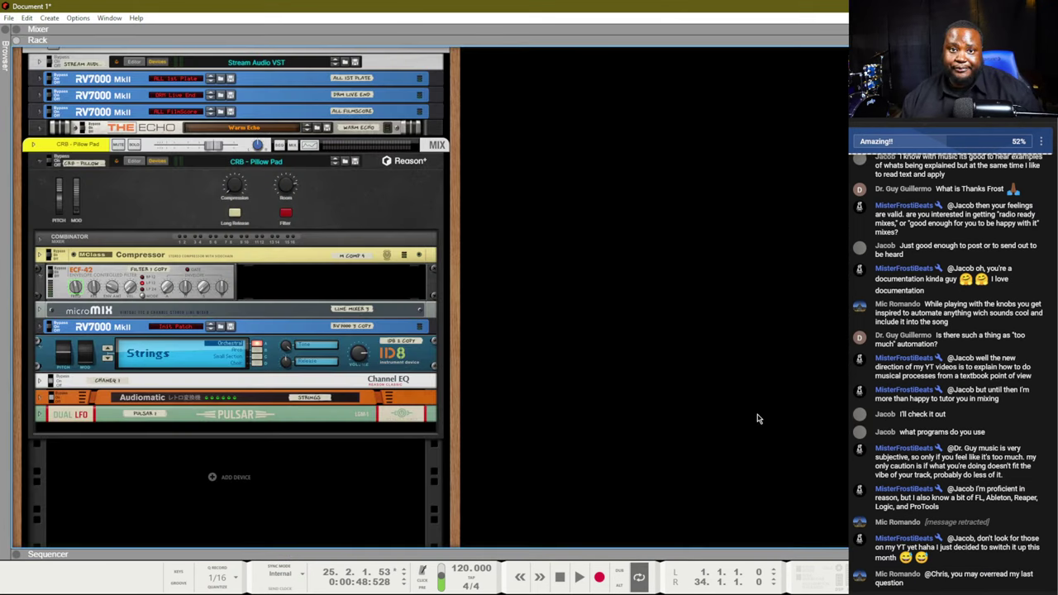
scroll(650, 334, "up", 2)
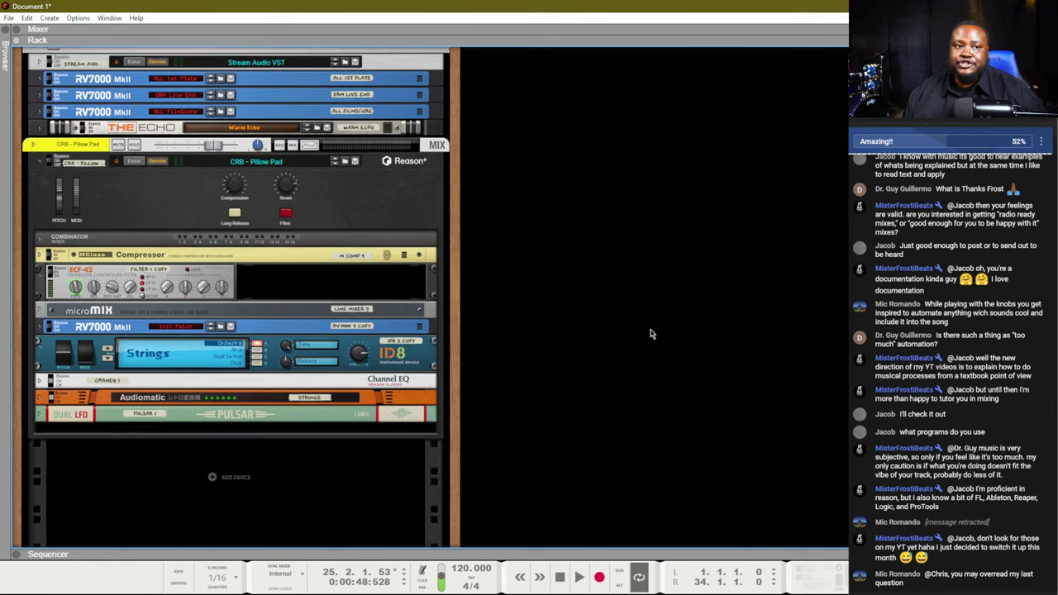
scroll(649, 334, "up", 2)
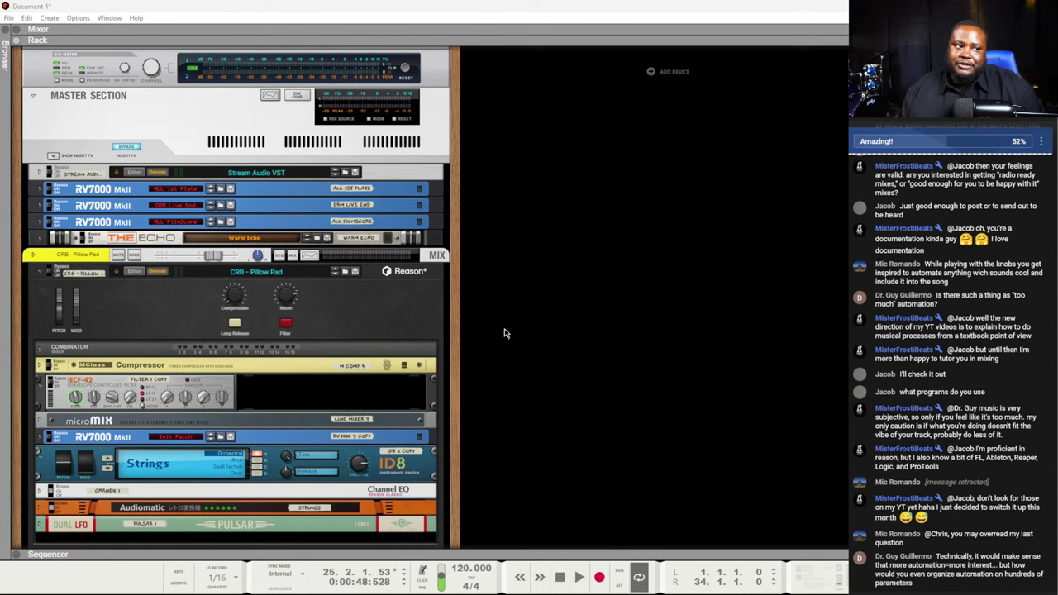
scroll(503, 334, "down", 3)
left_click(403, 224)
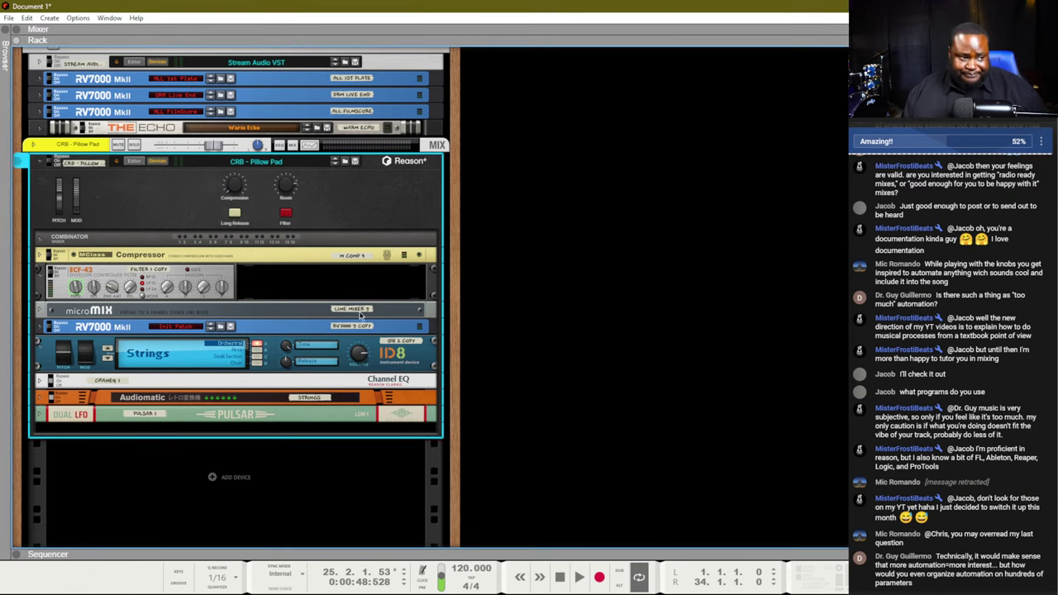
- Unfold the Pulsar and Audiomatic devices in the Pillow Pad Combinator, checking their cabling on the back of the rack
left_click(41, 418)
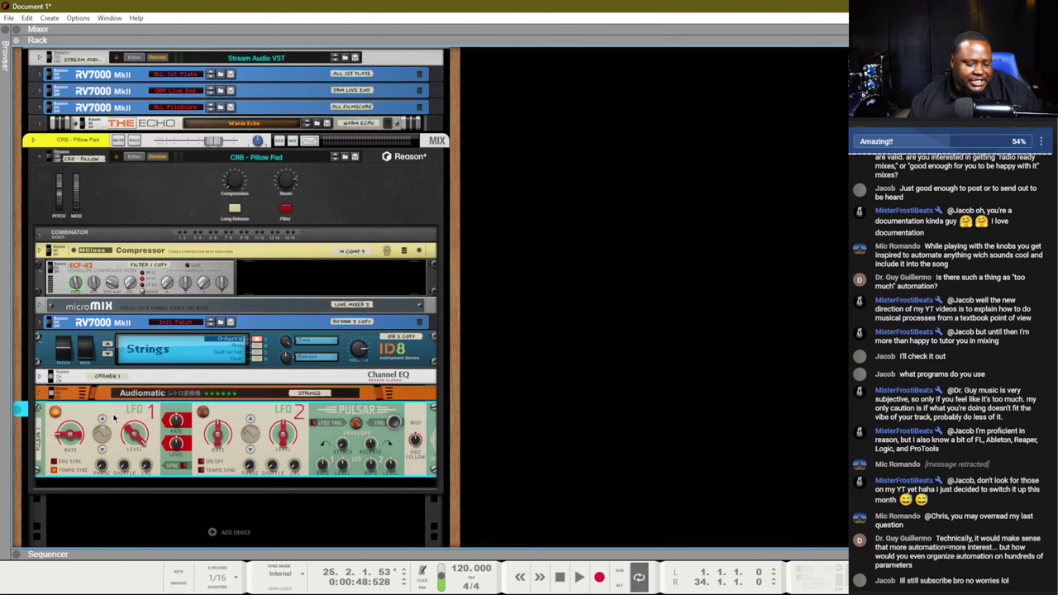
key("Tab")
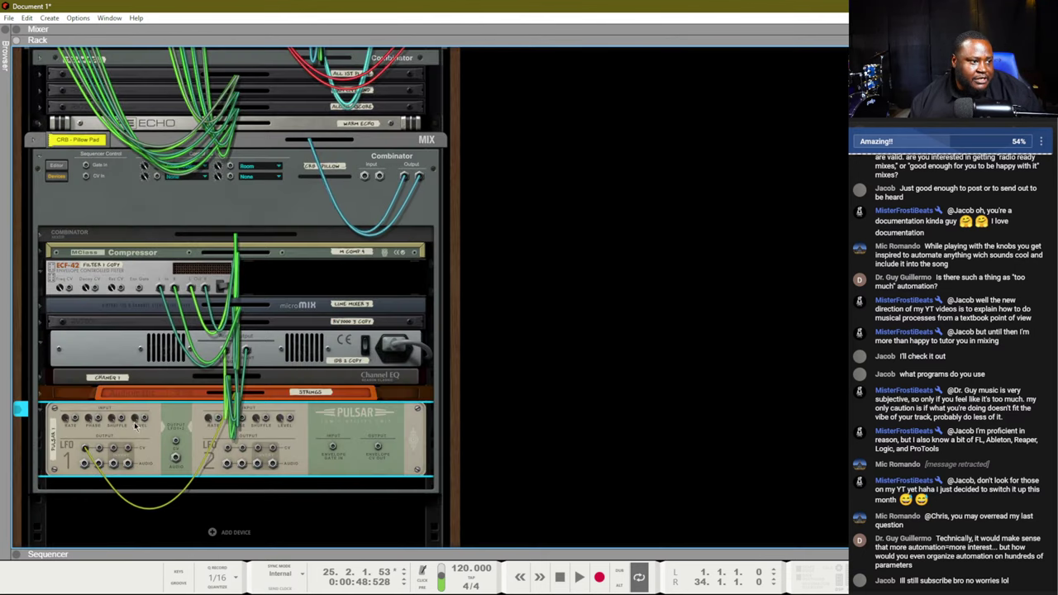
left_click(43, 395)
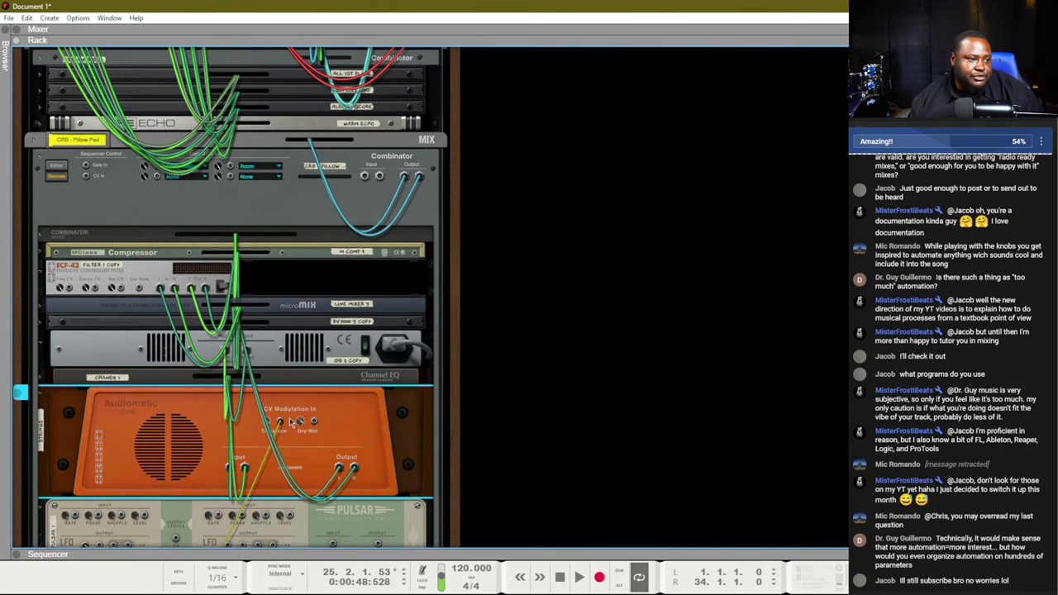
key("Tab")
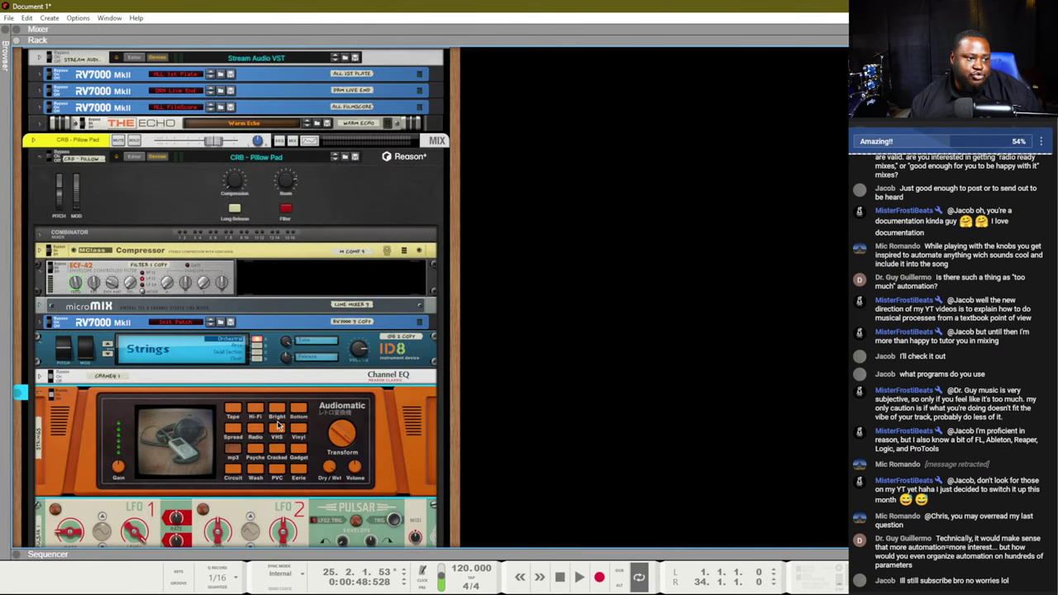
- View the automation options of the Audiomatic's Transform knob and bring the Pulsar's LFO controls into view
right_click(346, 436)
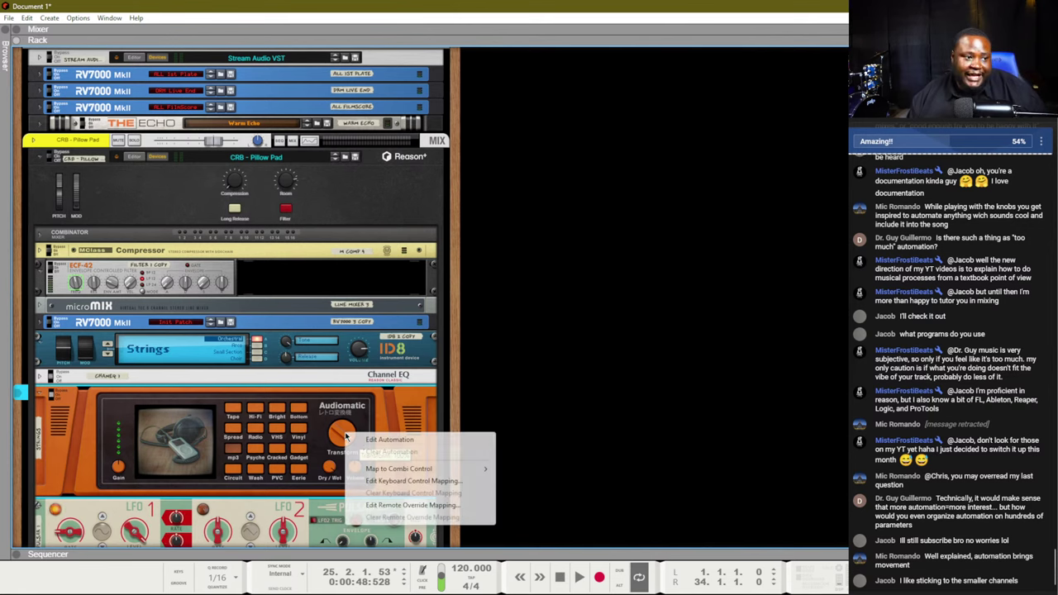
left_click(376, 424)
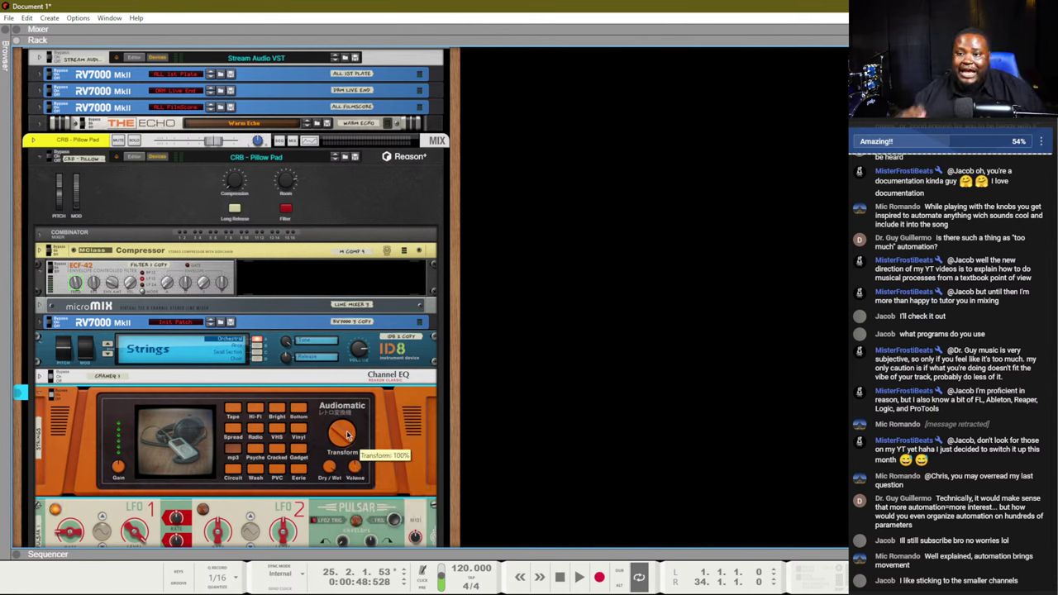
scroll(347, 436, "down", 2)
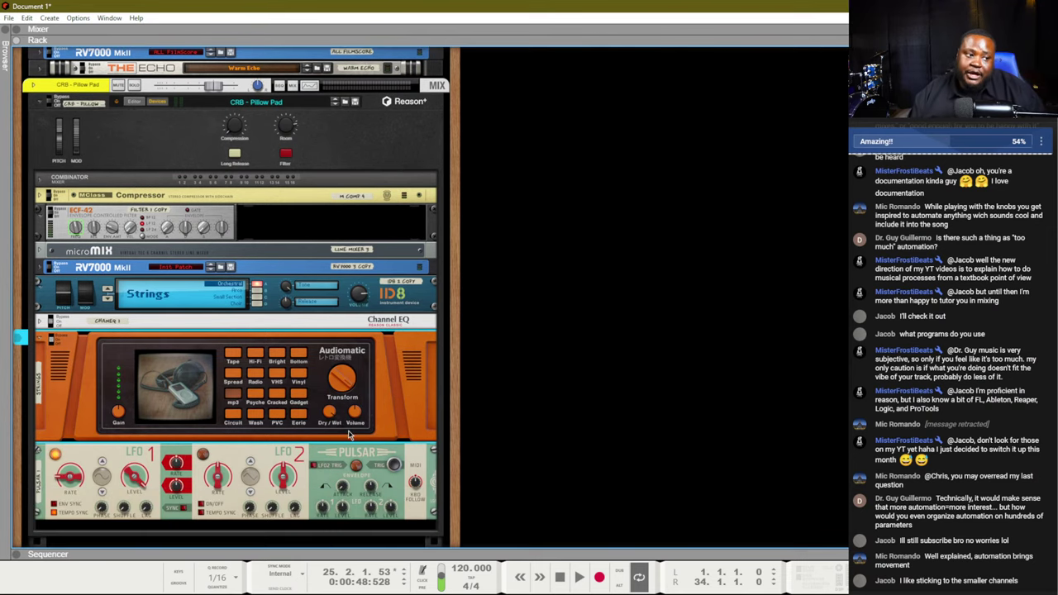
scroll(349, 436, "up", 1)
scroll(348, 436, "down", 1)
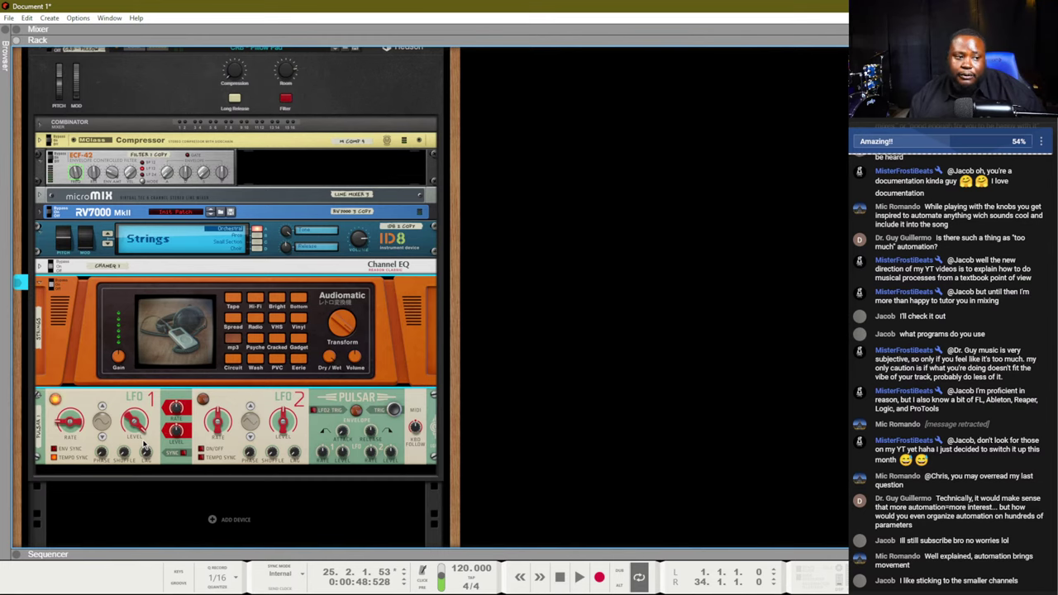
- Examine the CV cable from Pulsar LFO 1 to the Audiomatic behind the rack, and return to the sequencer
key("Tab")
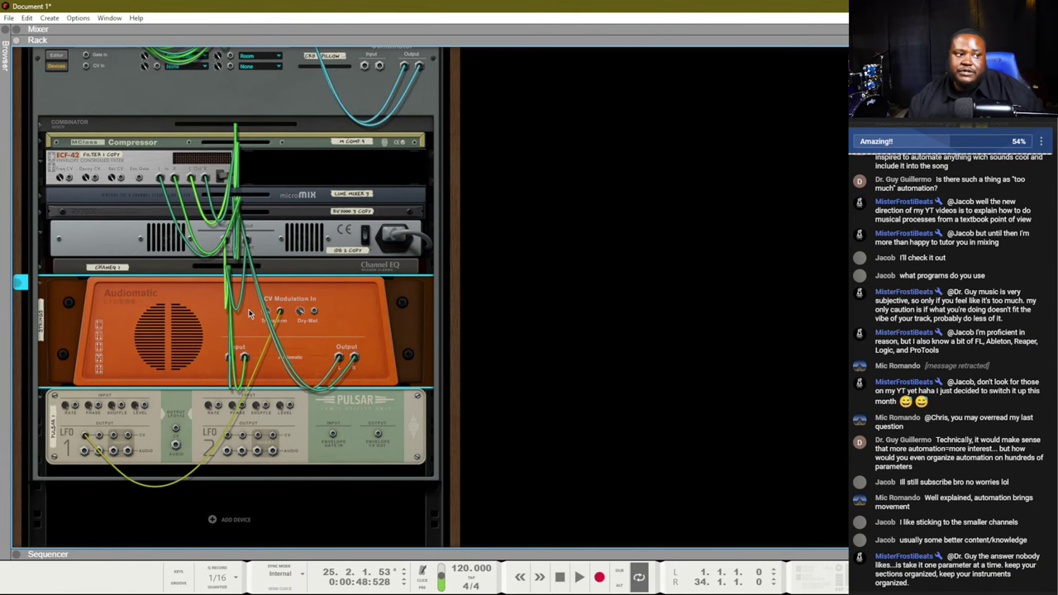
key("Tab")
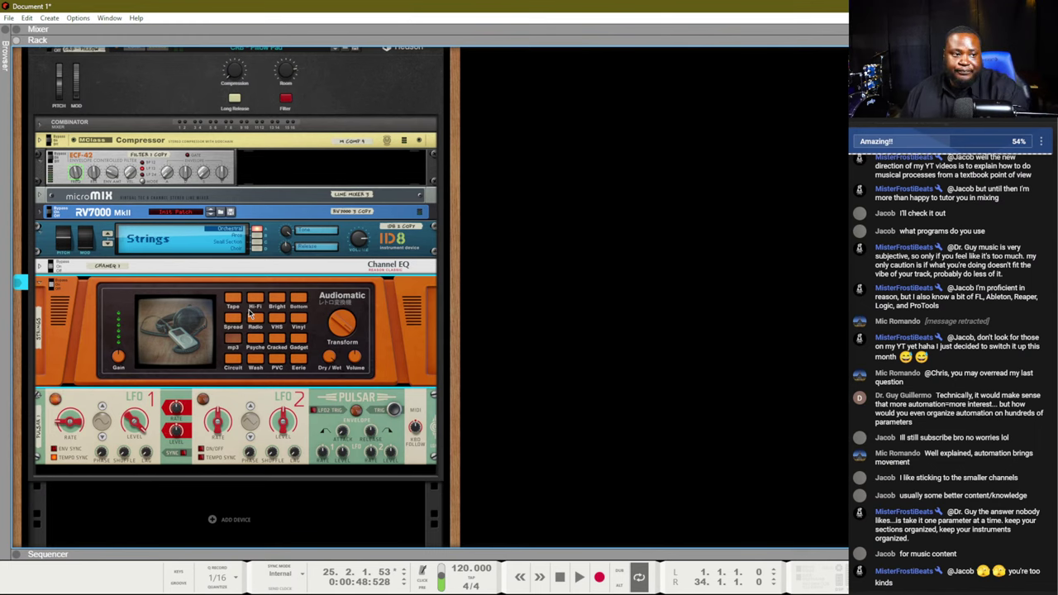
scroll(476, 469, "down", 2)
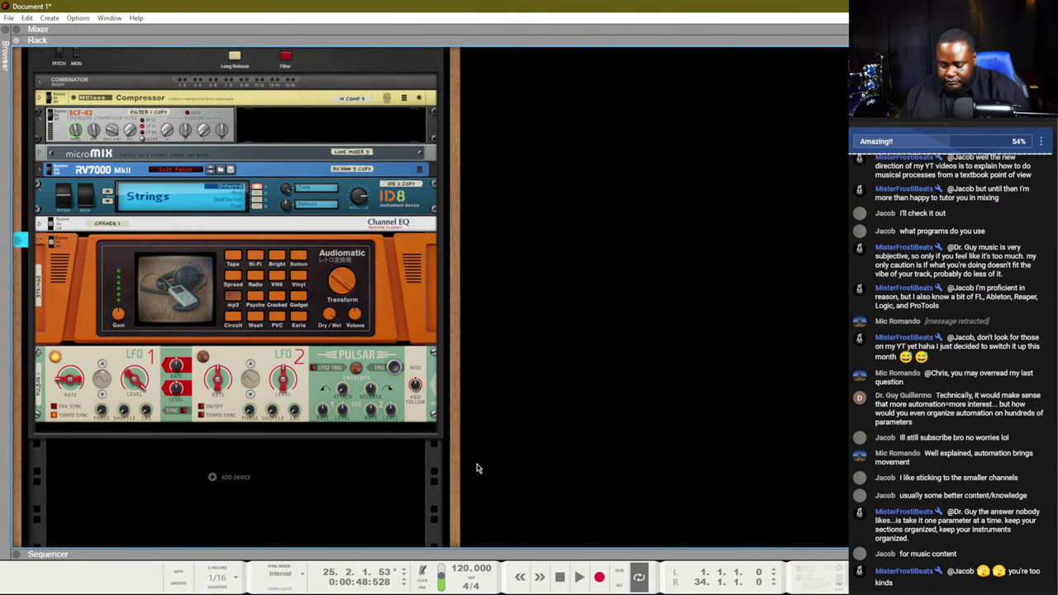
key("F7")
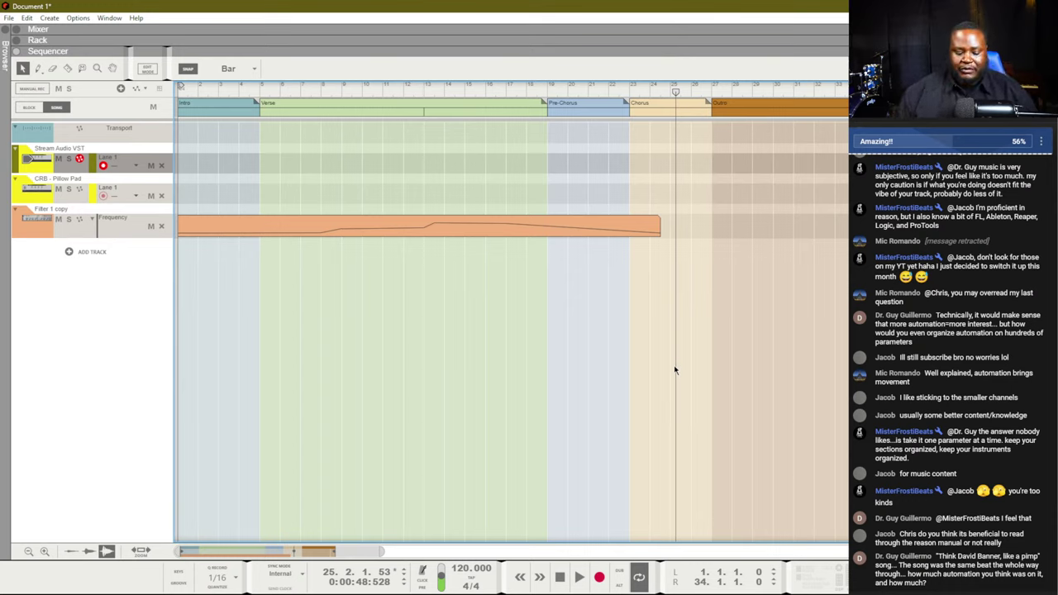
- Add a Thor Polysonic Synthesizer to the rack below the Pillow Pad Combinator and show its programmer with the modulation matrix
key("F6")
right_click(252, 493)
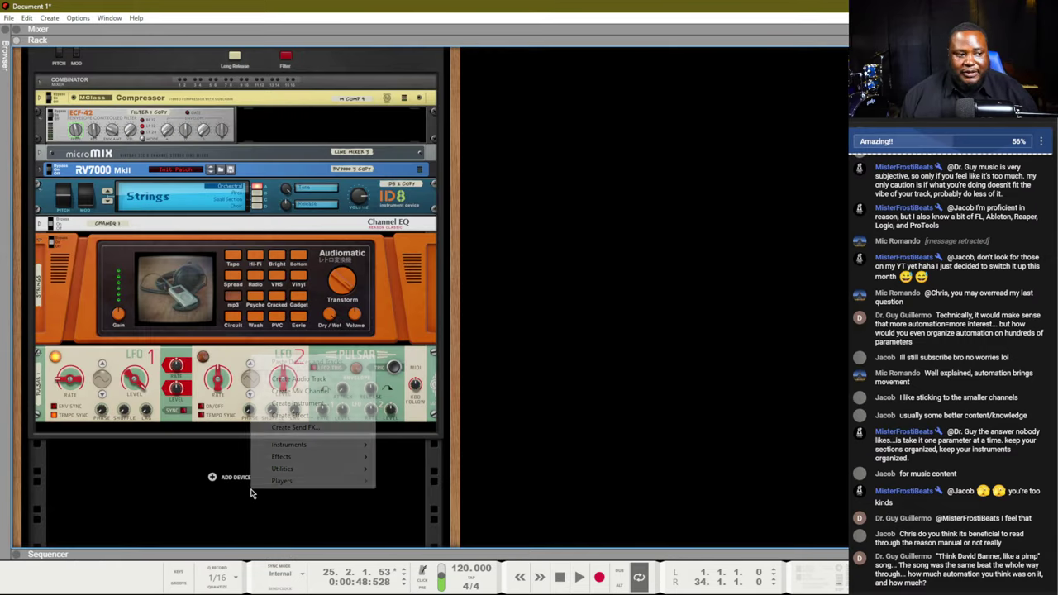
mouse_move(321, 443)
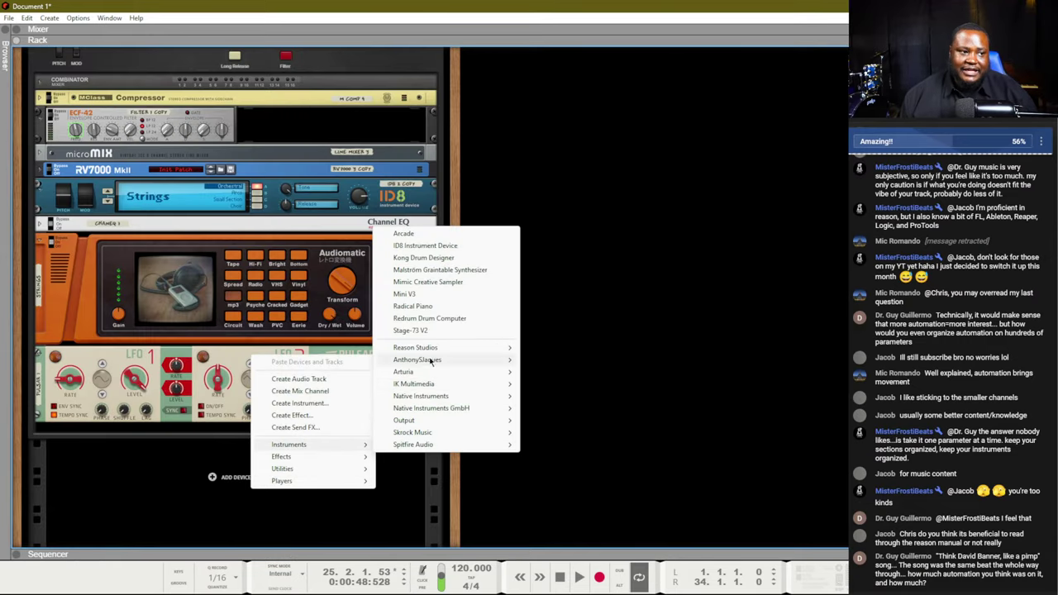
mouse_move(421, 348)
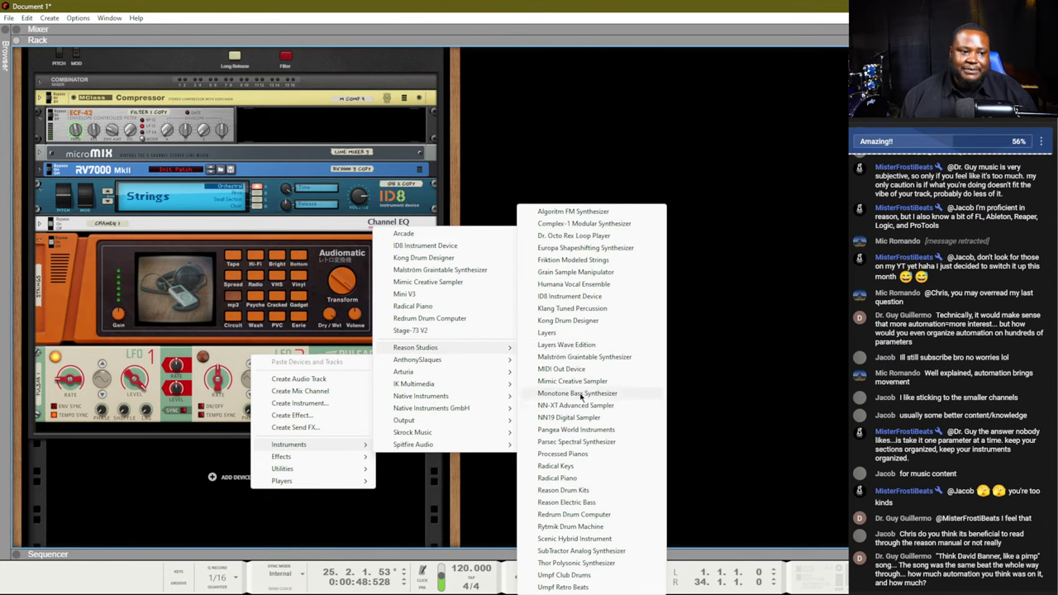
left_click(570, 563)
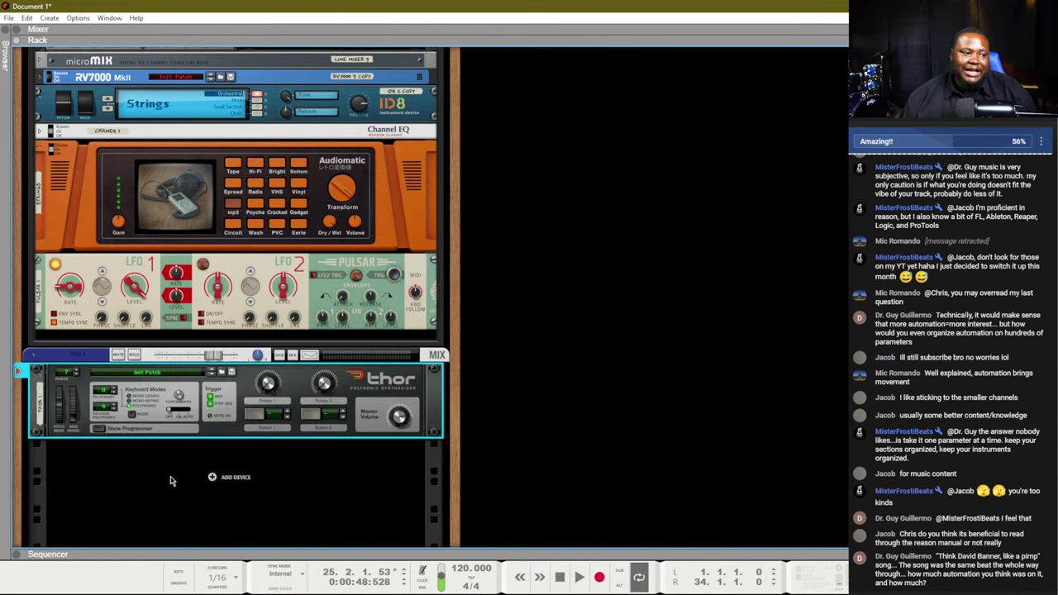
left_click(99, 429)
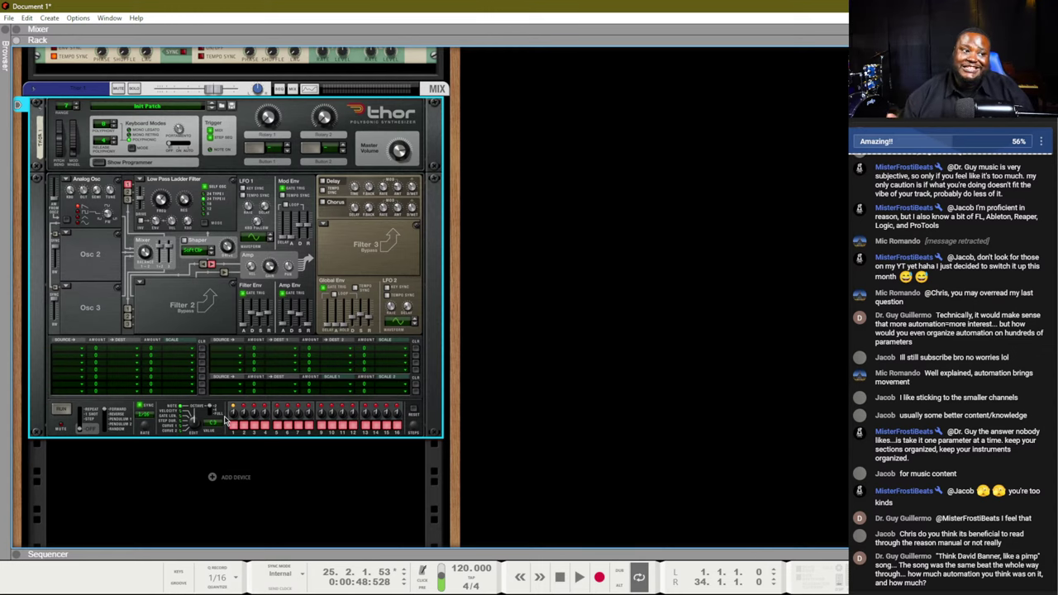
left_click(68, 353)
left_click(71, 344)
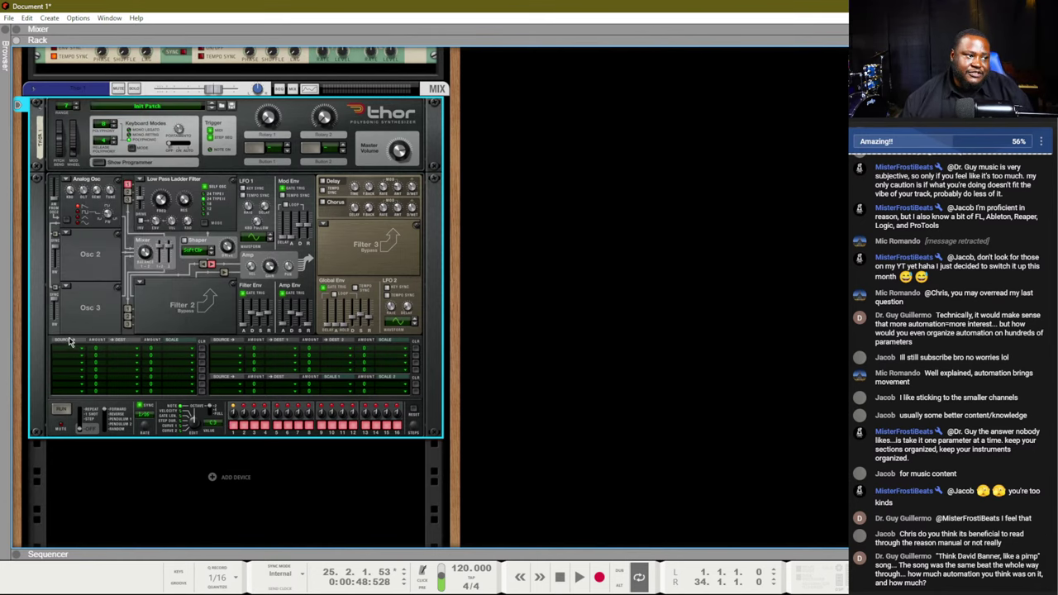
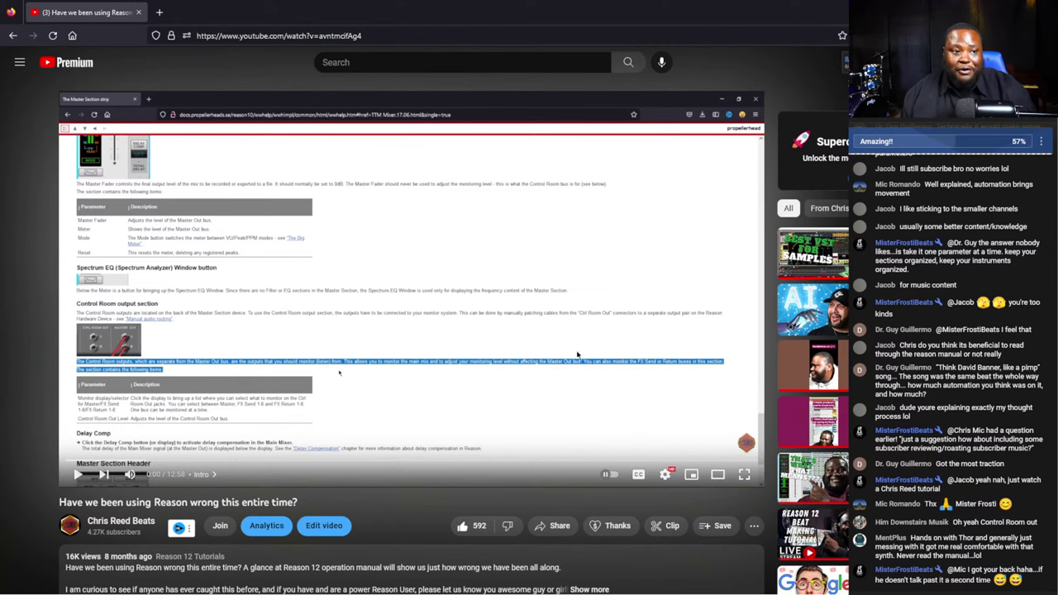
- Switch to Reason, show the Master Section on the back of the rack, and set the application zoom to 180%
key("alt+Tab")
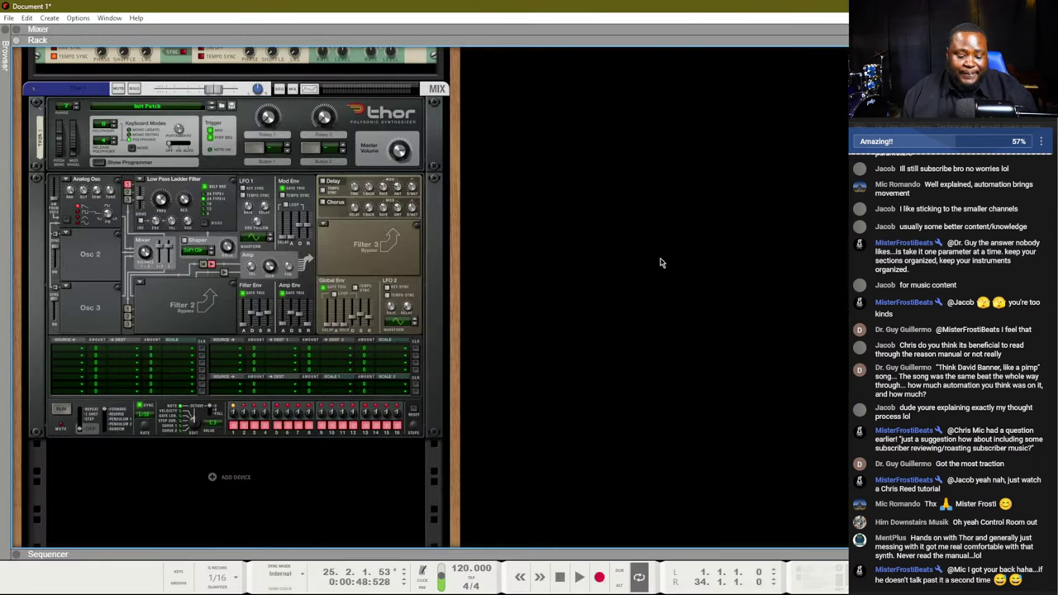
scroll(662, 262, "up", 15)
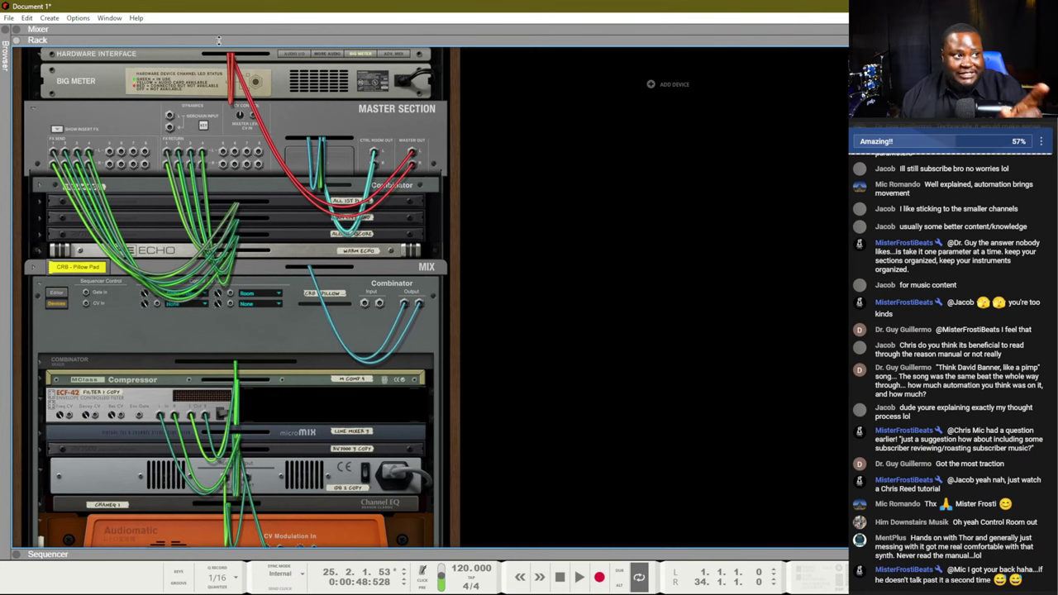
left_click(78, 17)
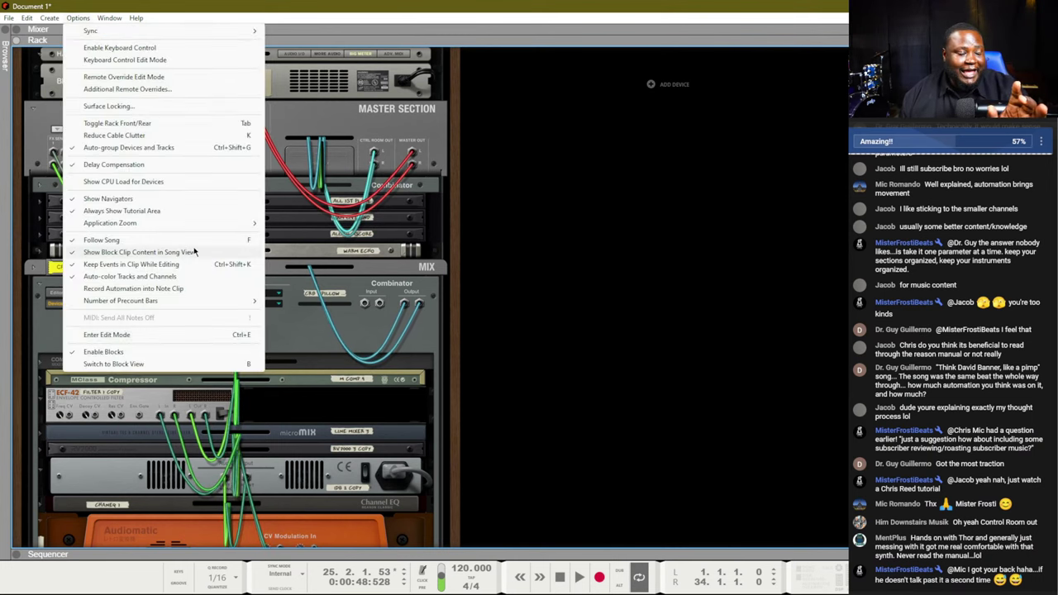
mouse_move(195, 224)
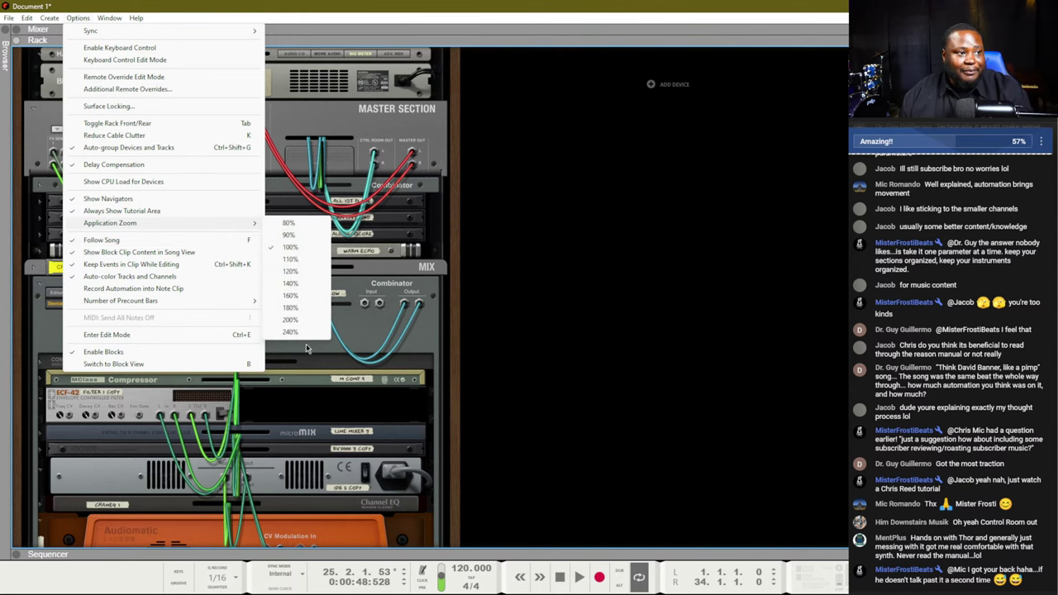
left_click(297, 308)
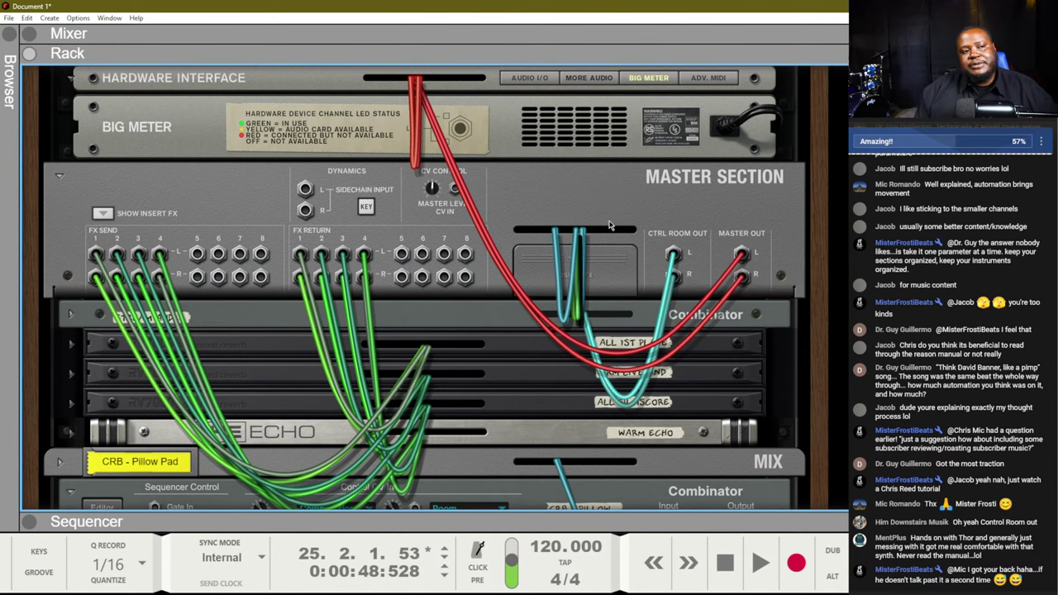
- Switch to the browser window with the YouTube video "Have we been using Reason wrong this entire time?"
key("alt+Tab")
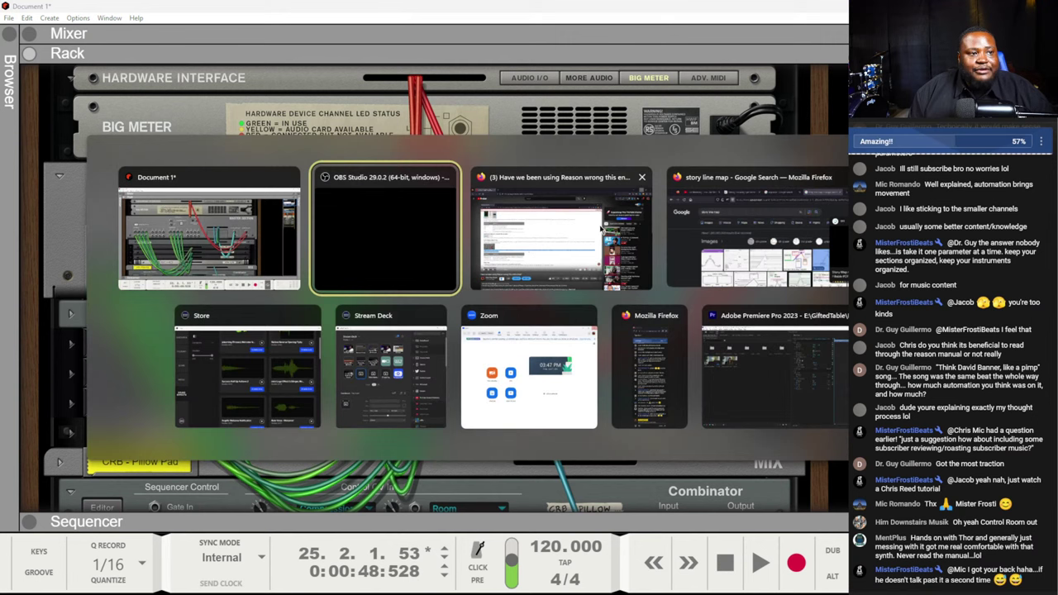
key("Tab")
key("Tab")
key("Tab")
key("Tab")
key("Tab")
key("Tab")
key("Tab")
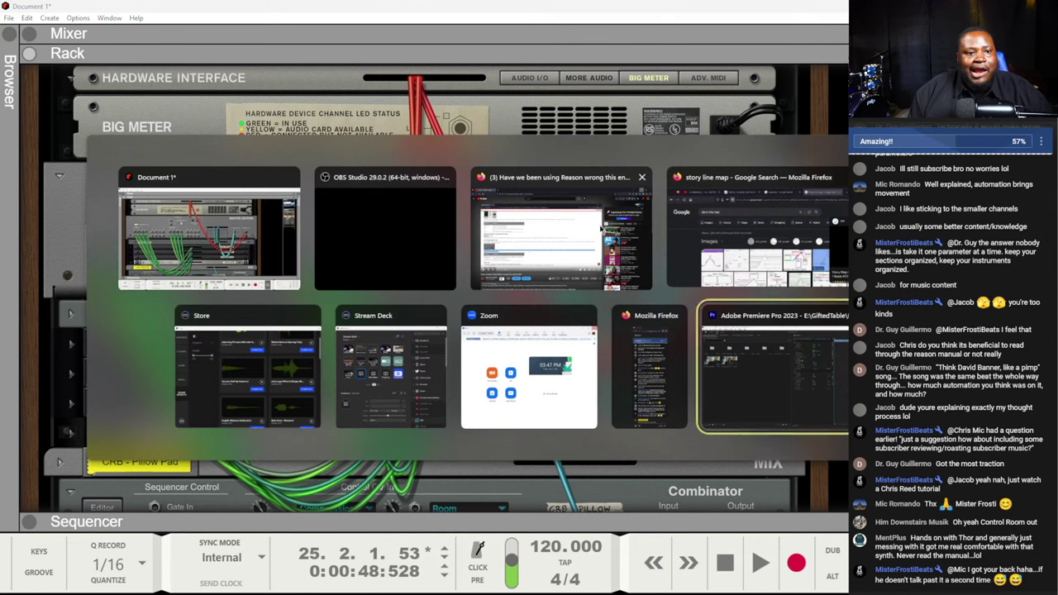
left_click(602, 228)
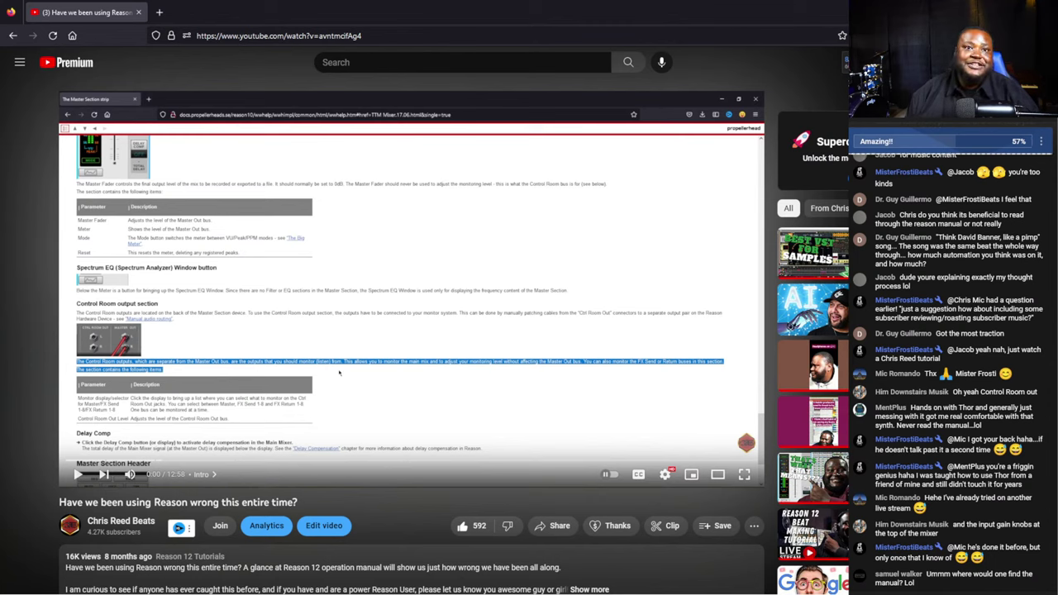
- Return to Reason and open its online page of documentation in PDF format, repeating the route to it once
key("alt+Tab")
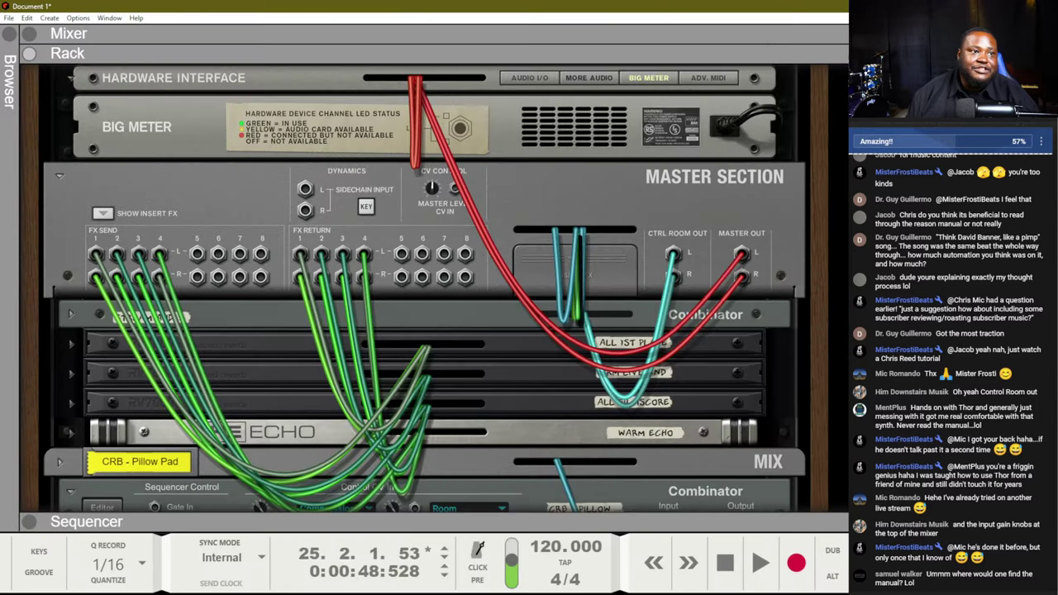
left_click(135, 18)
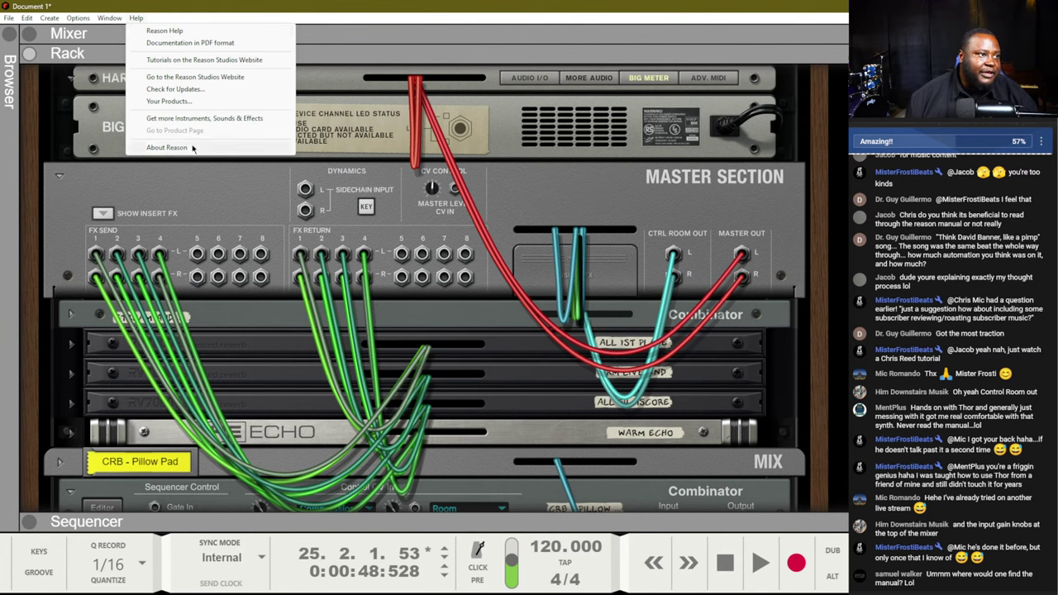
left_click(186, 44)
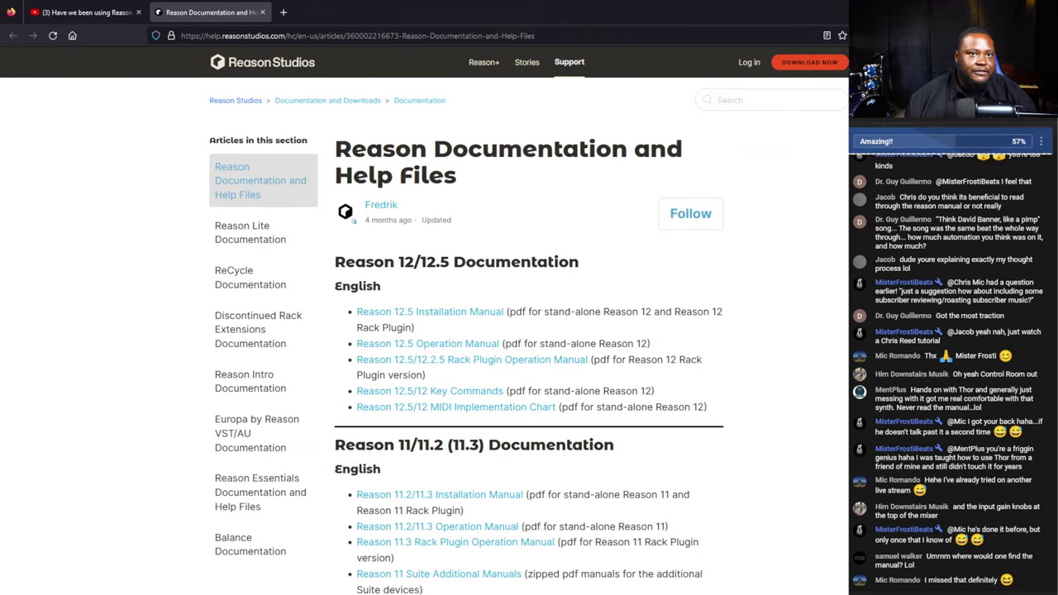
key("alt+Tab")
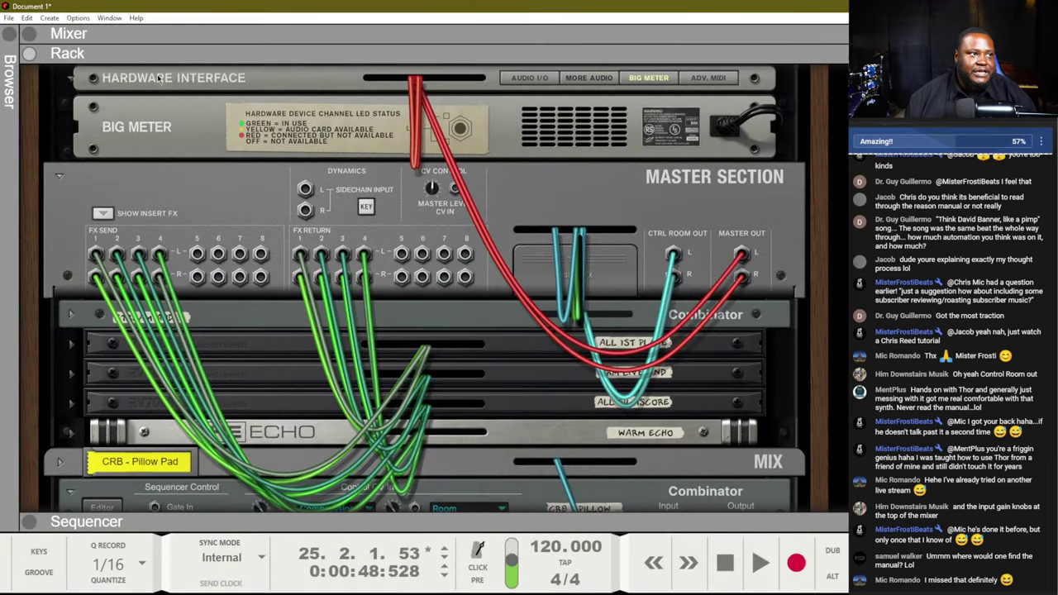
left_click(137, 19)
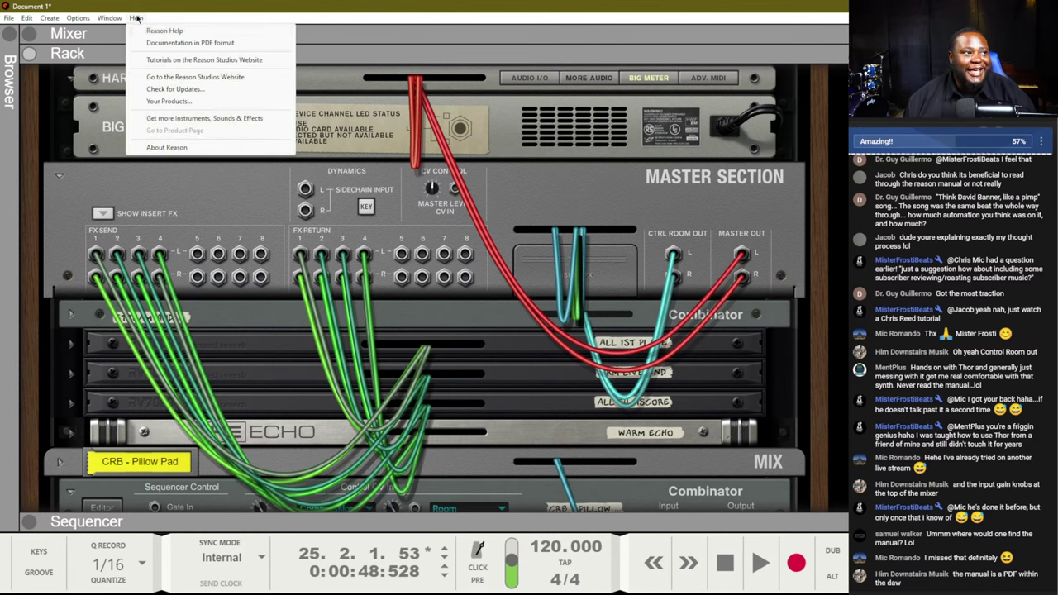
left_click(168, 43)
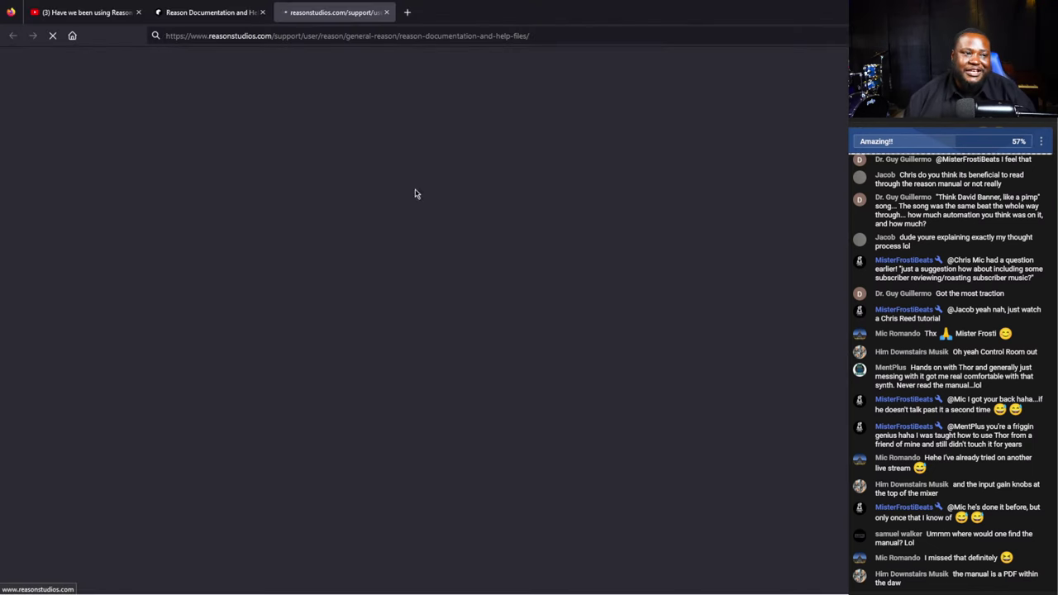
- Look through the documentation listed for the Reason versions and open the Reason 12.5 Operation Manual
scroll(389, 200, "down", 3)
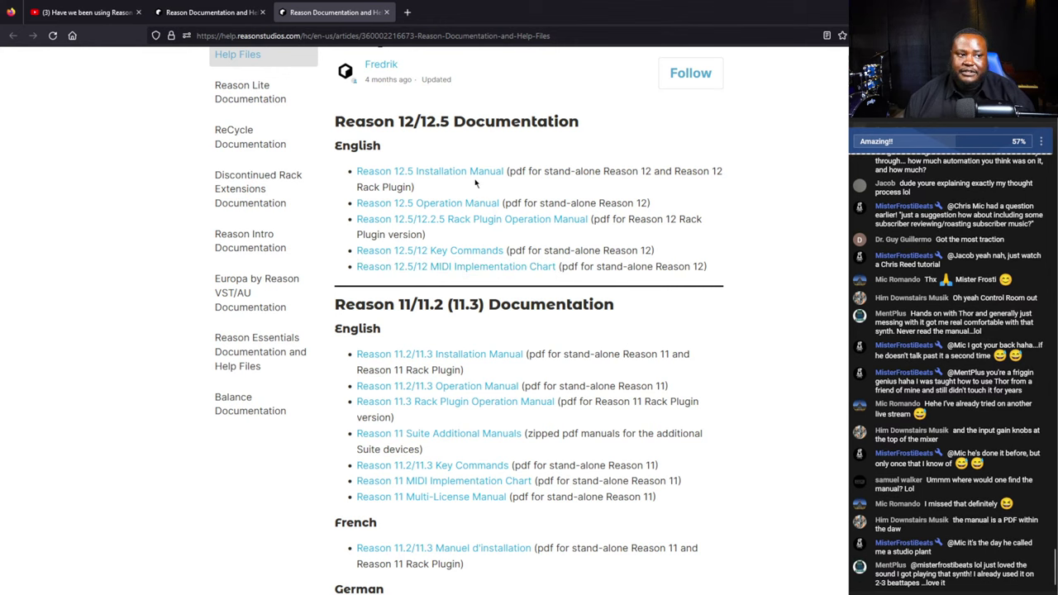
scroll(403, 263, "down", 8)
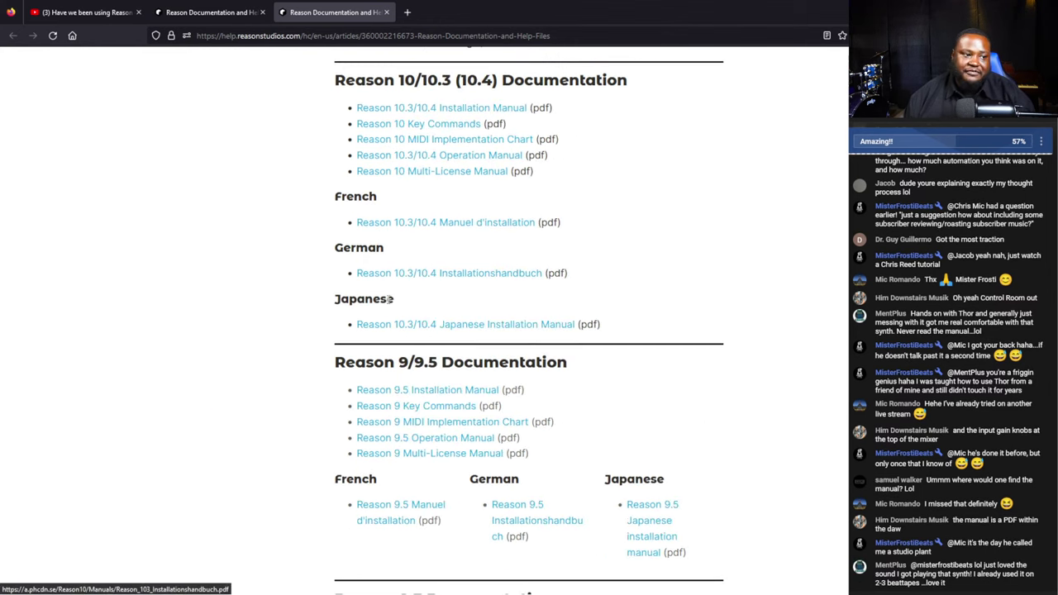
scroll(388, 301, "up", 4)
scroll(389, 301, "up", 6)
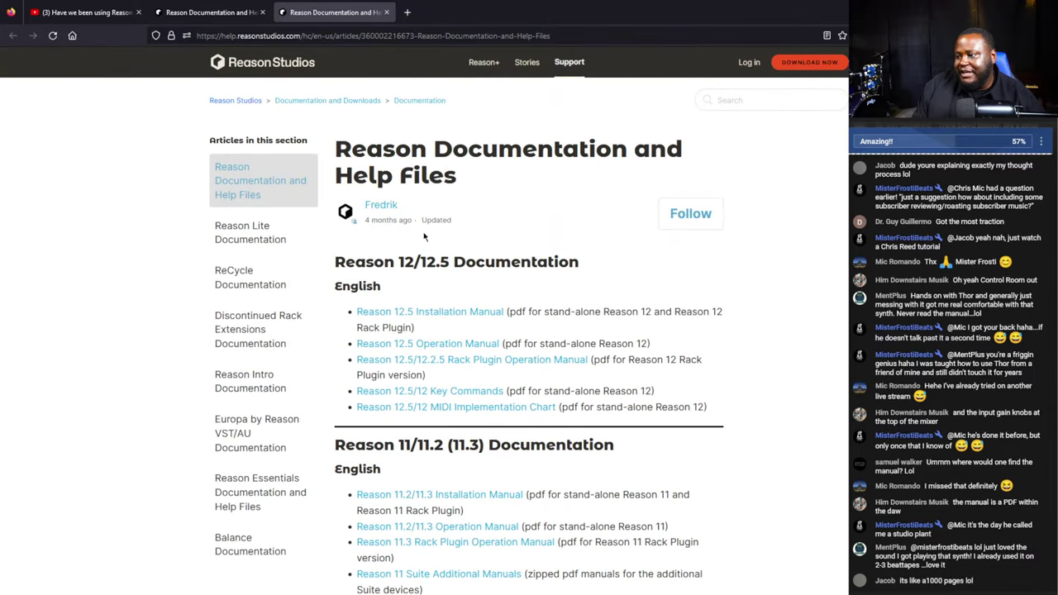
left_click(430, 343)
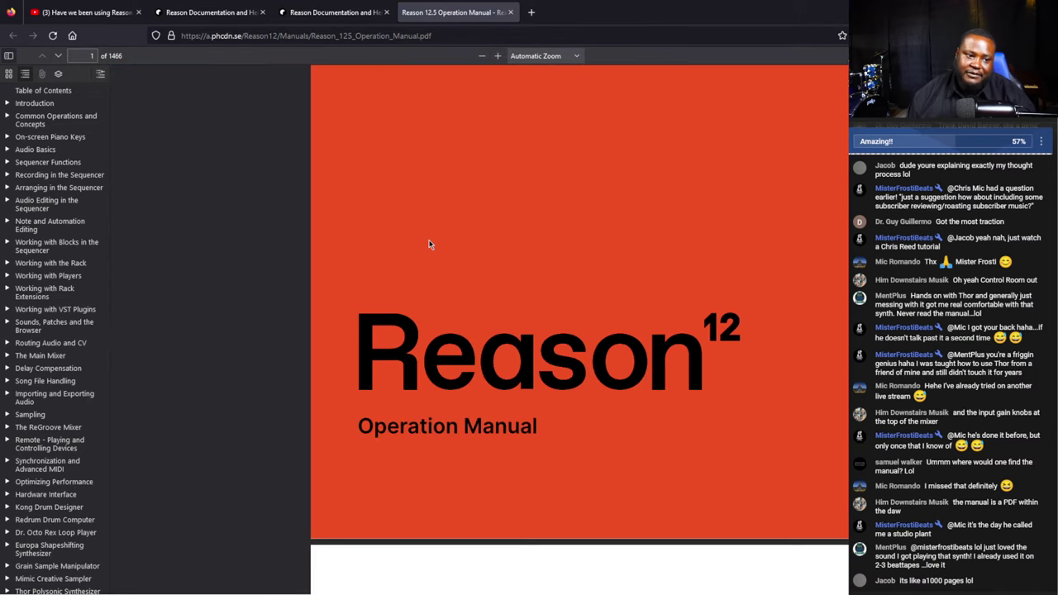
- Browse the manual's table of contents, view the section The Tool Window, and return to the contents at the Introduction entries
scroll(429, 243, "down", 15)
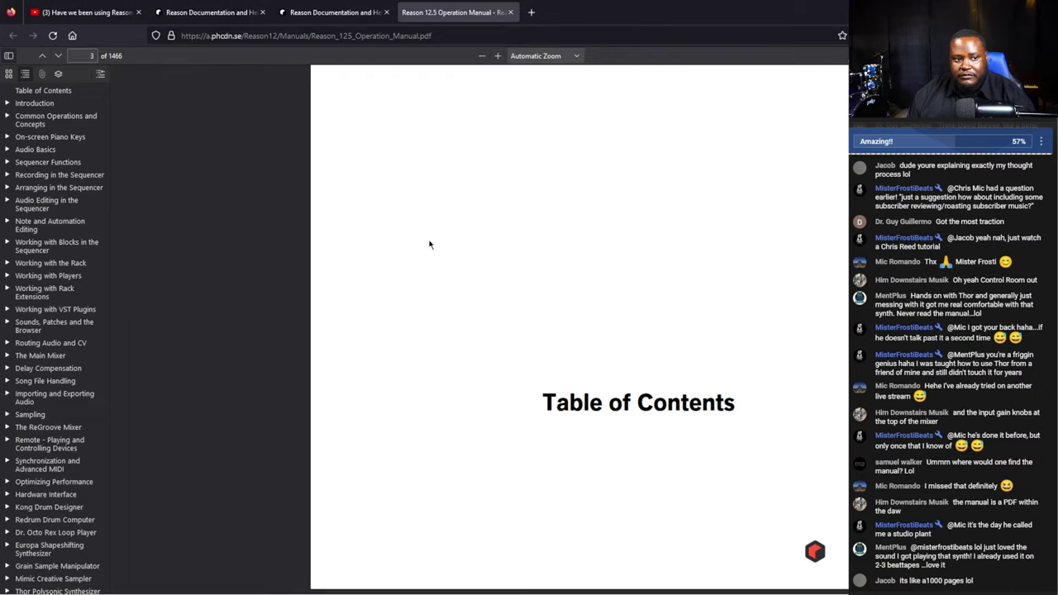
scroll(429, 243, "down", 10)
scroll(405, 396, "up", 4)
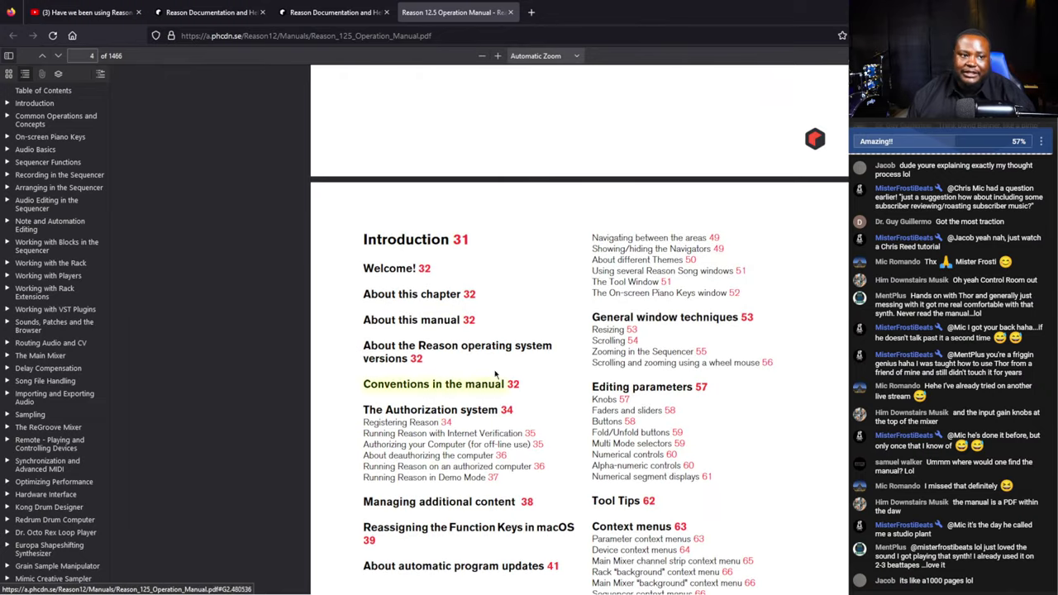
left_click(626, 284)
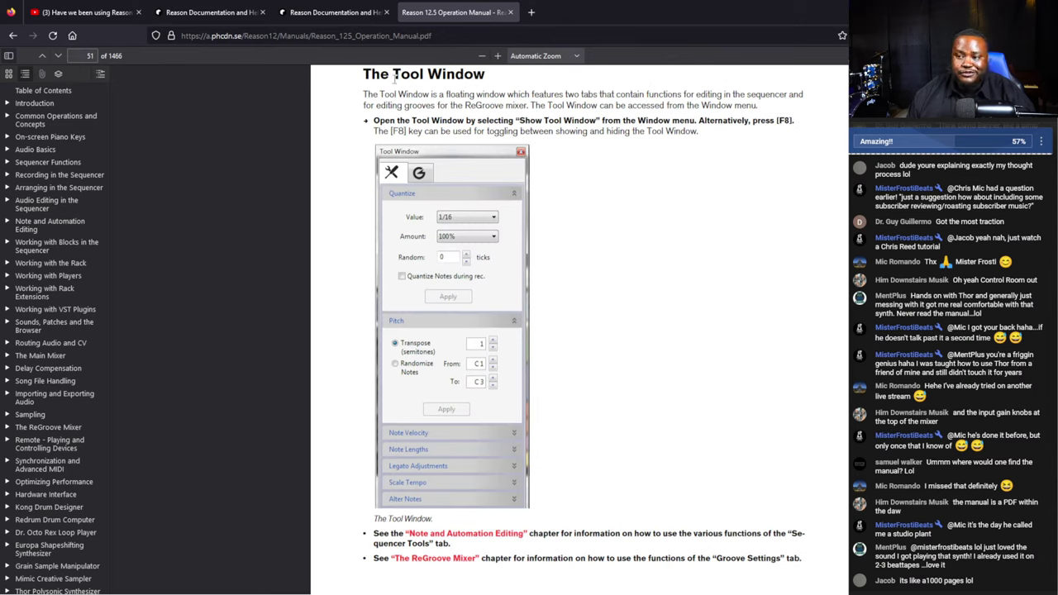
left_click(12, 37)
scroll(581, 291, "up", 6)
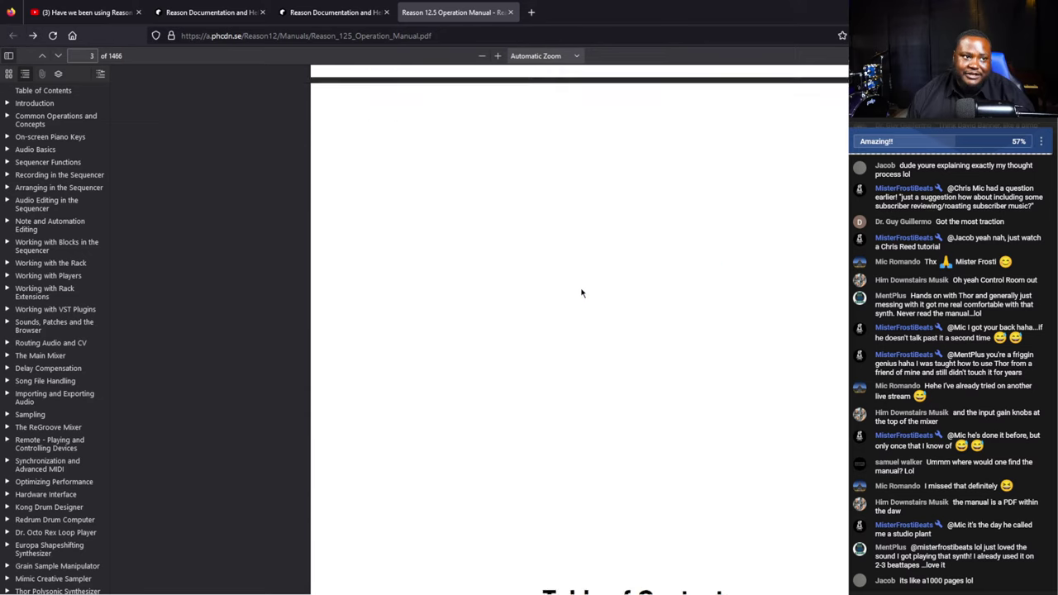
scroll(581, 291, "down", 4)
scroll(581, 291, "down", 10)
scroll(581, 291, "up", 3)
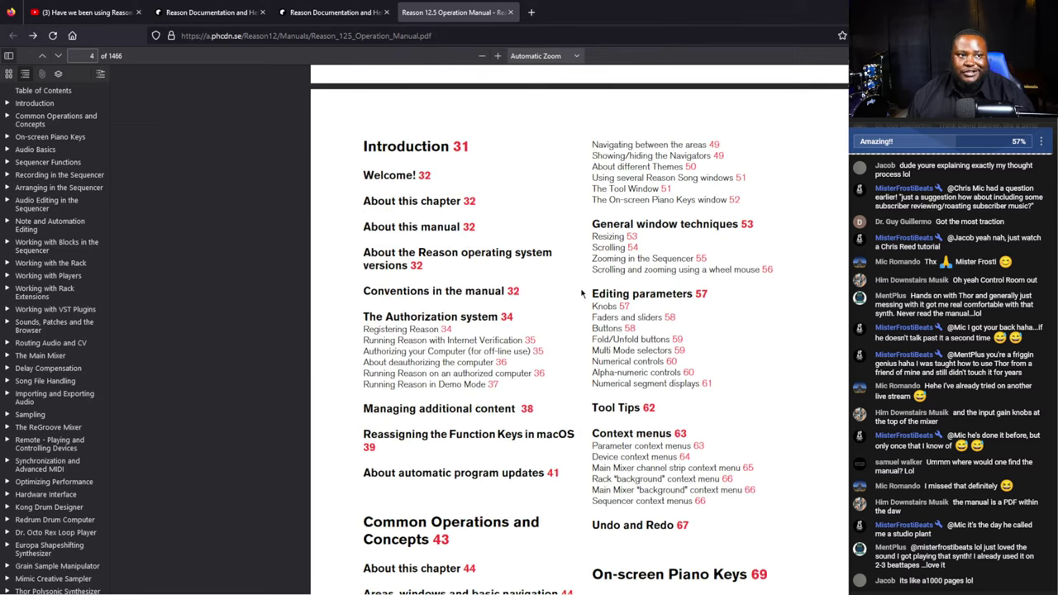
scroll(581, 291, "down", 1)
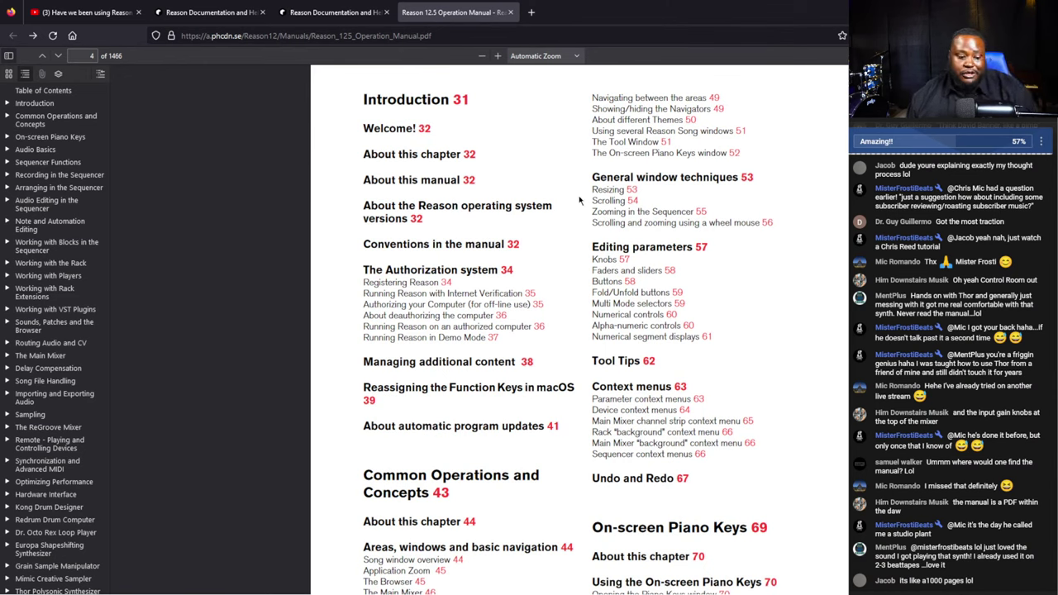
- Search the manual for "MIMIC" and view the introduction of the Mimic Creative Sampler chapter
key("ctrl+f")
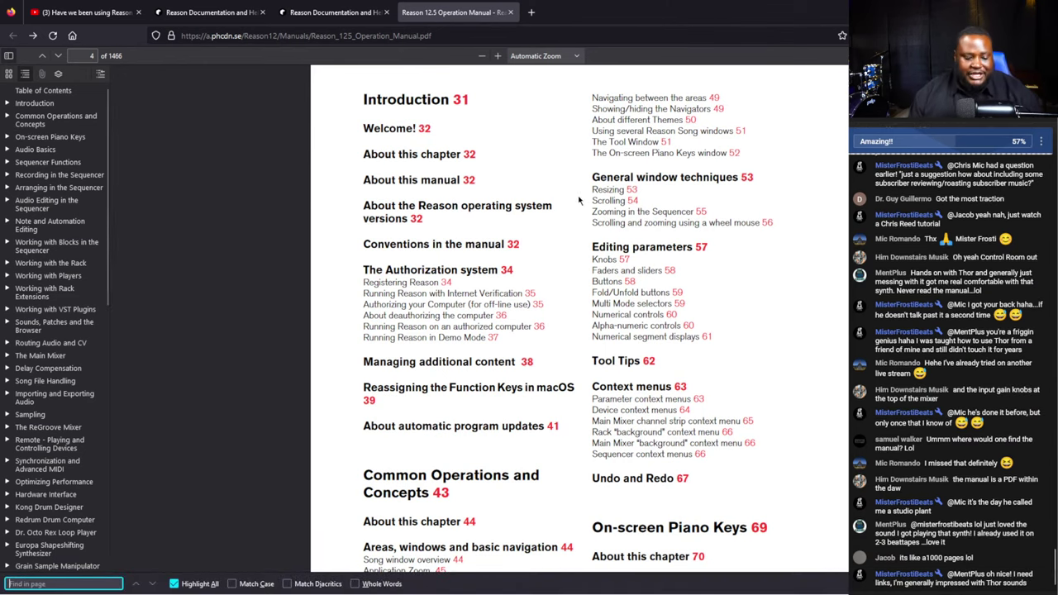
type("MIMIC")
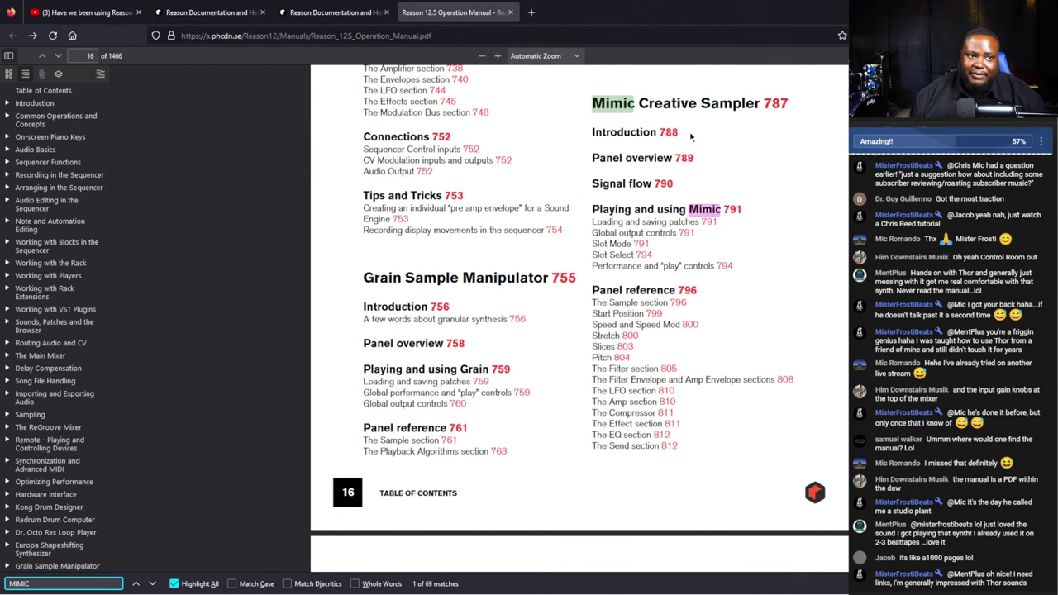
left_click(694, 106)
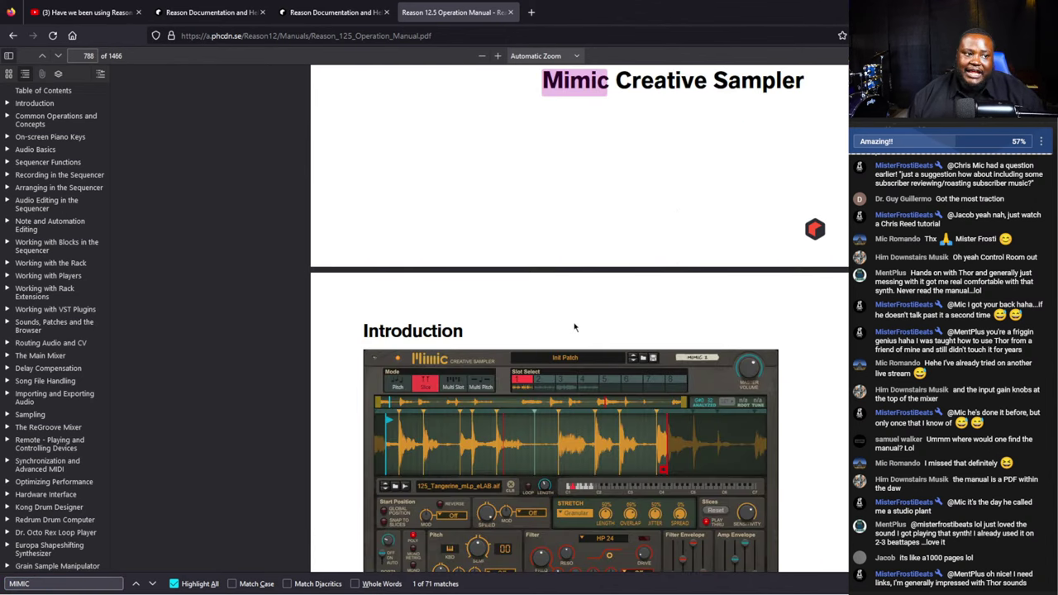
scroll(574, 327, "down", 5)
scroll(570, 336, "up", 1)
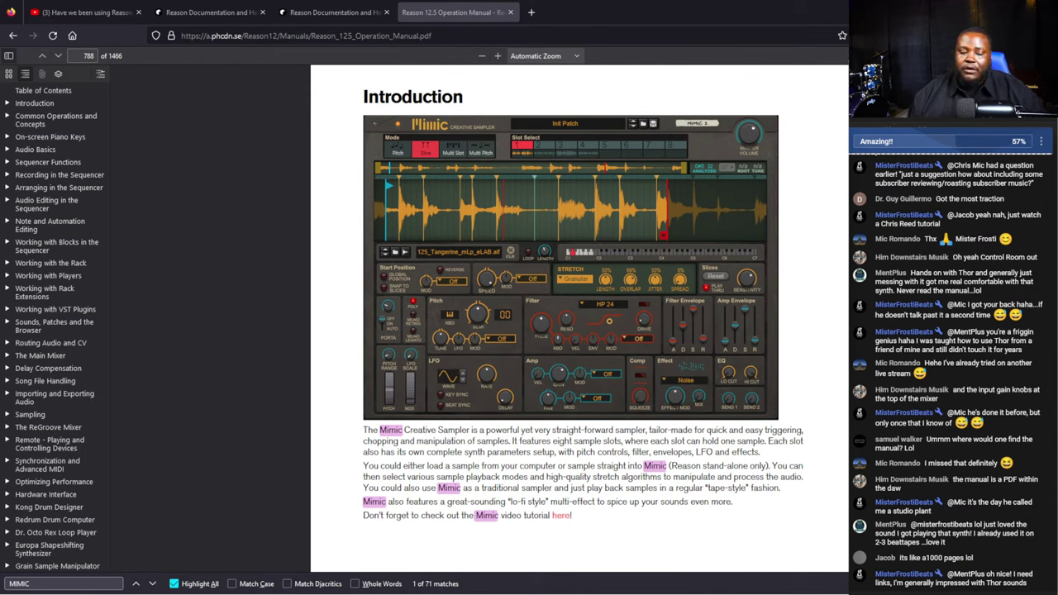
- Return to the manual's table of contents and browse back from the Europa and Dr. Octo Rex entries to the Sampling chapter
left_click(12, 36)
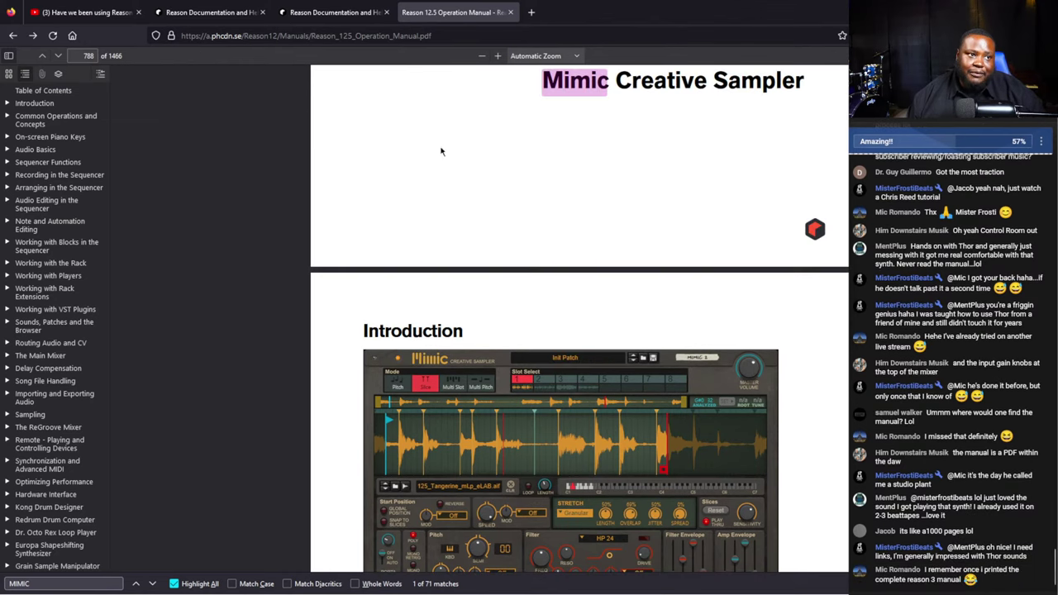
left_click(14, 36)
scroll(702, 264, "up", 5)
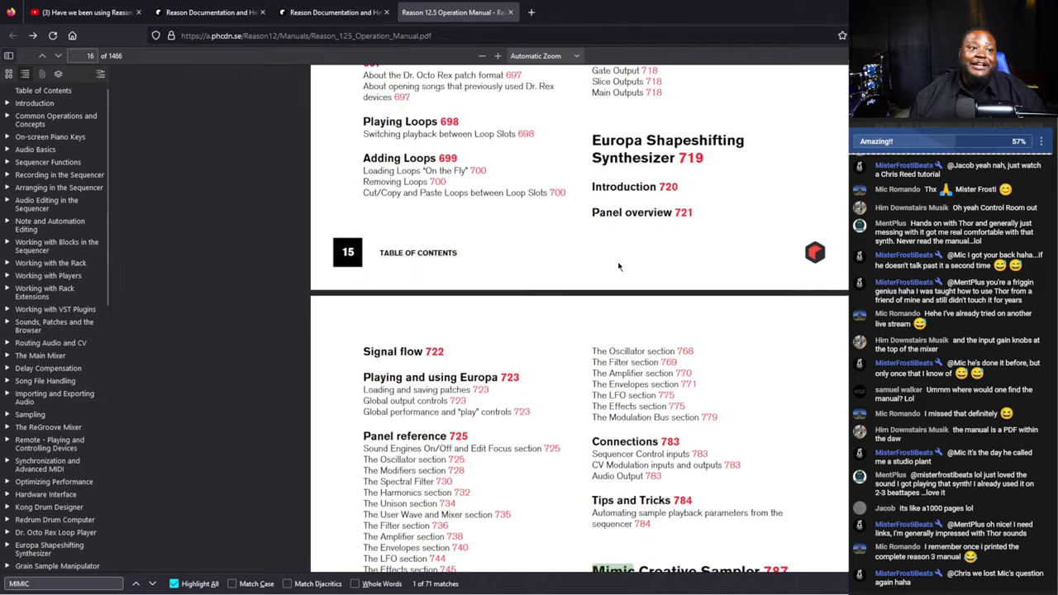
scroll(630, 262, "up", 3)
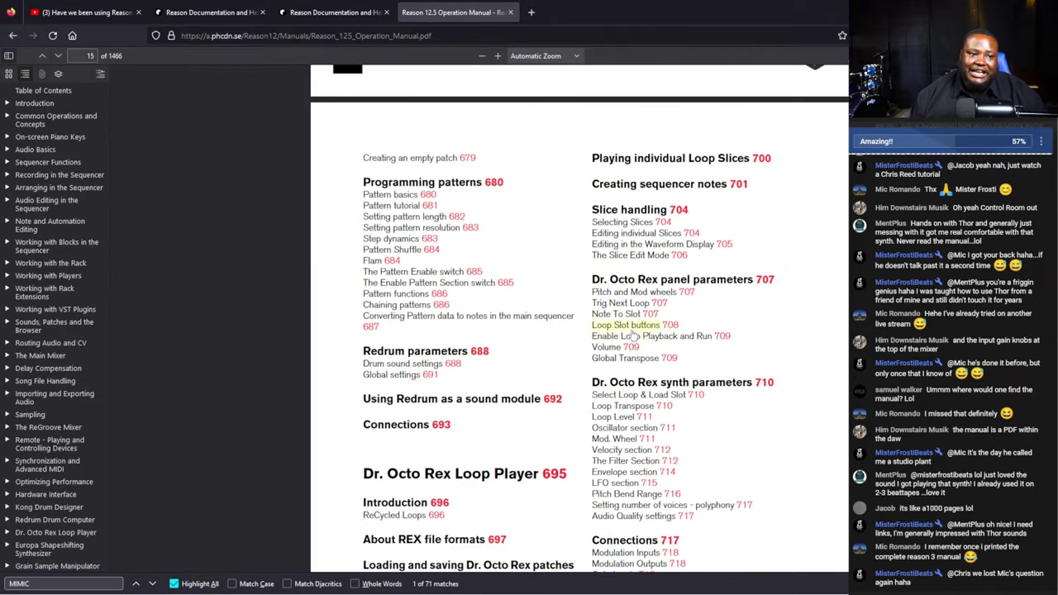
scroll(500, 253, "up", 1)
scroll(500, 253, "up", 10)
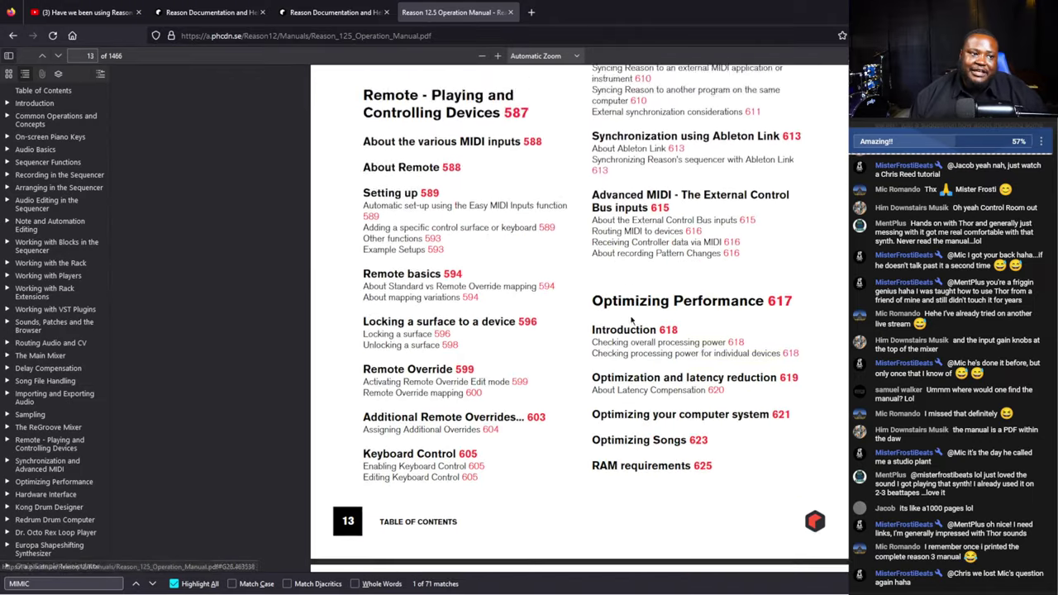
scroll(694, 314, "up", 12)
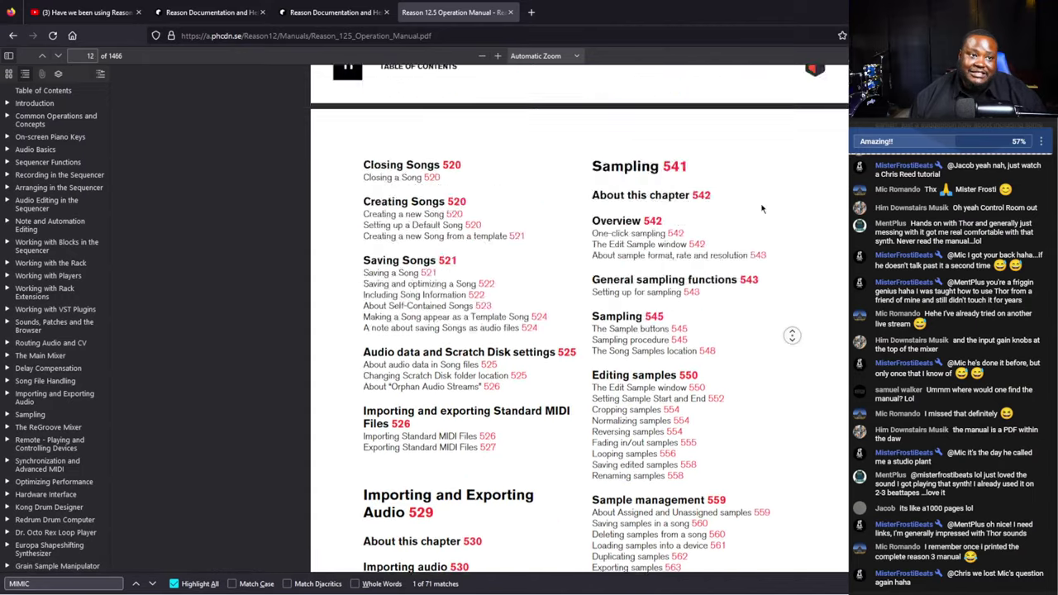
- Look through the rest of the table of contents up to the Key Commands and Index entries at its end
scroll(762, 210, "down", 20)
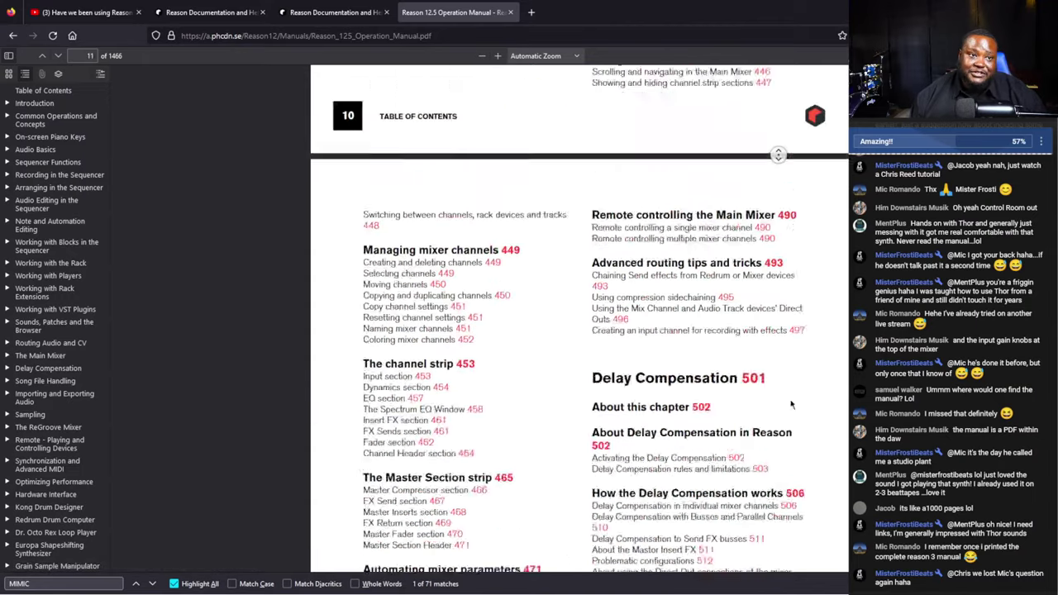
scroll(789, 456, "down", 20)
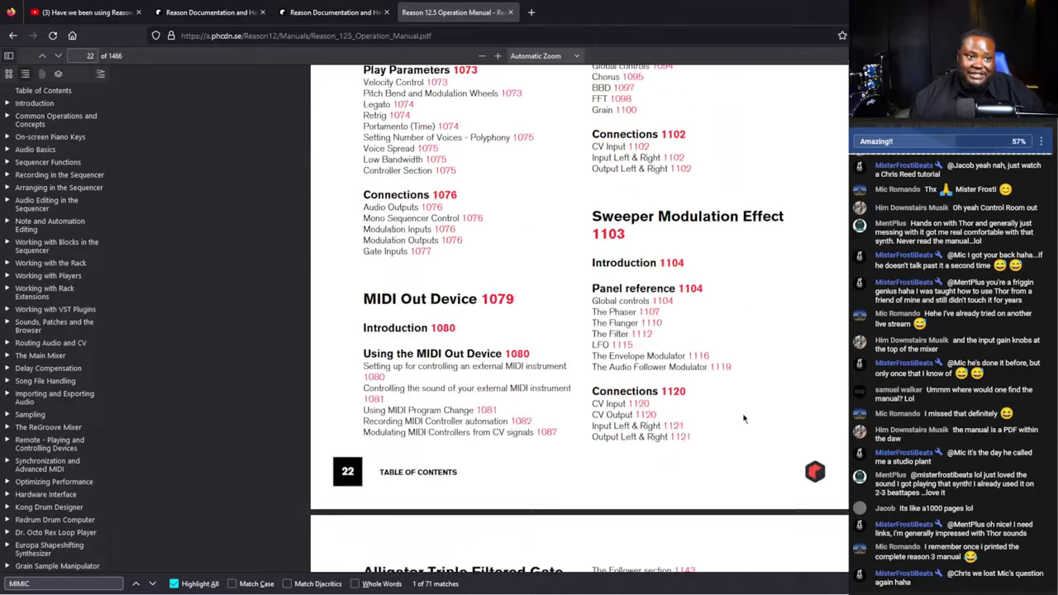
scroll(676, 406, "down", 20)
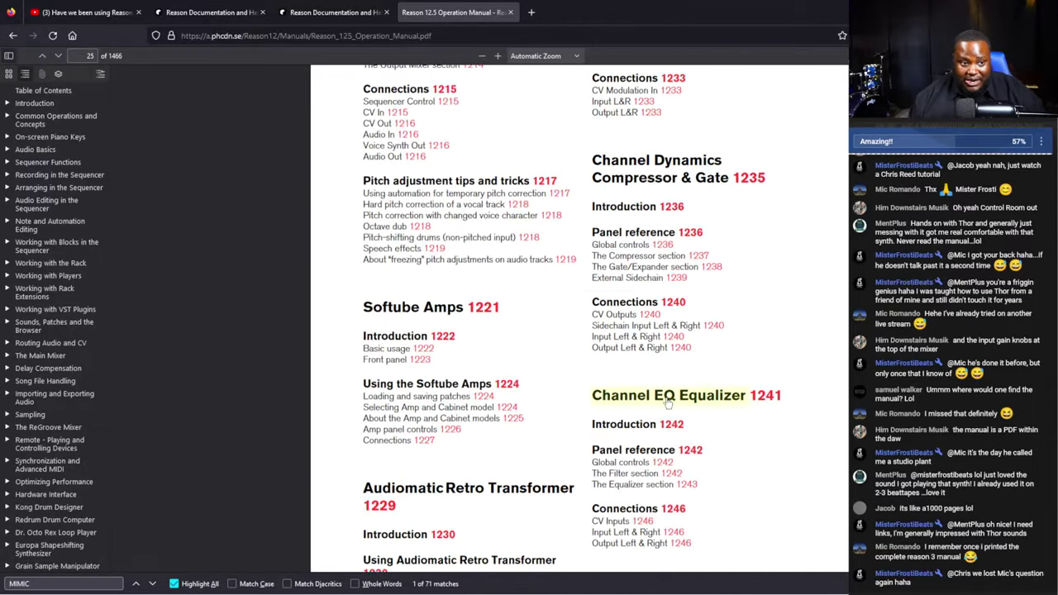
scroll(638, 409, "down", 20)
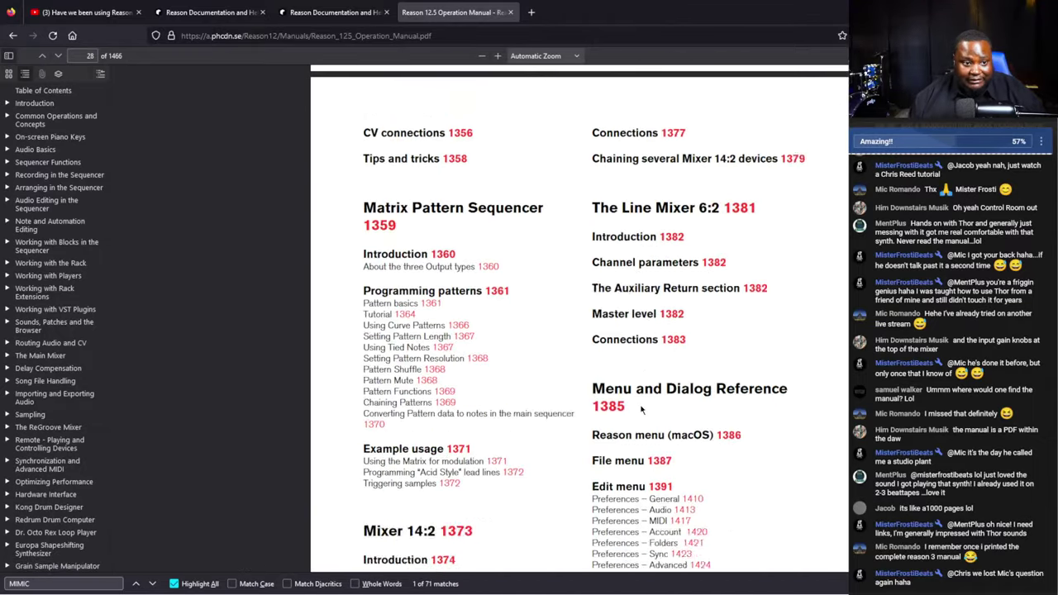
scroll(628, 410, "down", 10)
scroll(439, 273, "up", 5)
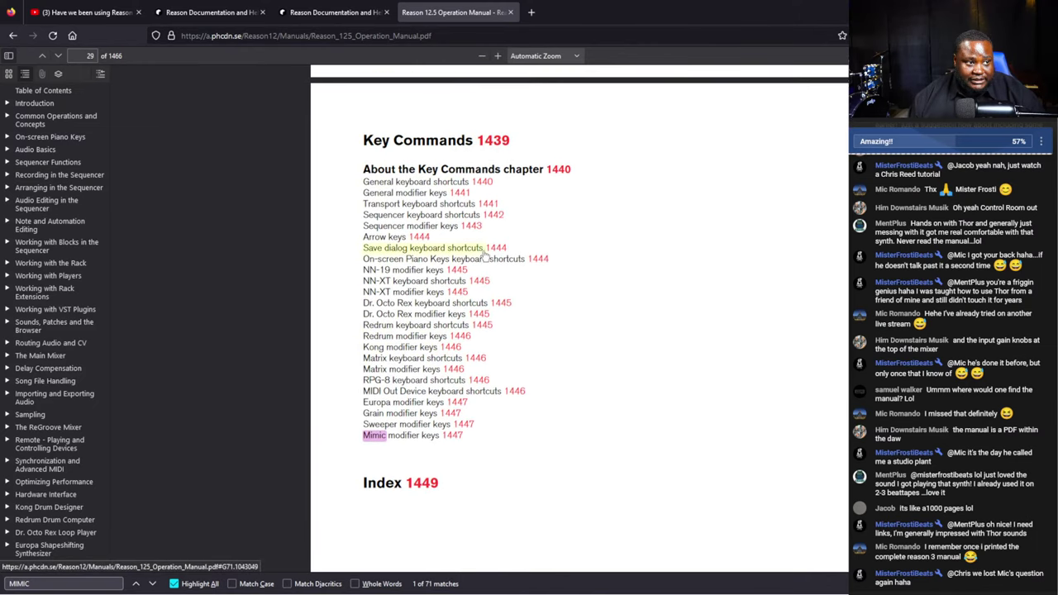
scroll(496, 245, "up", 4)
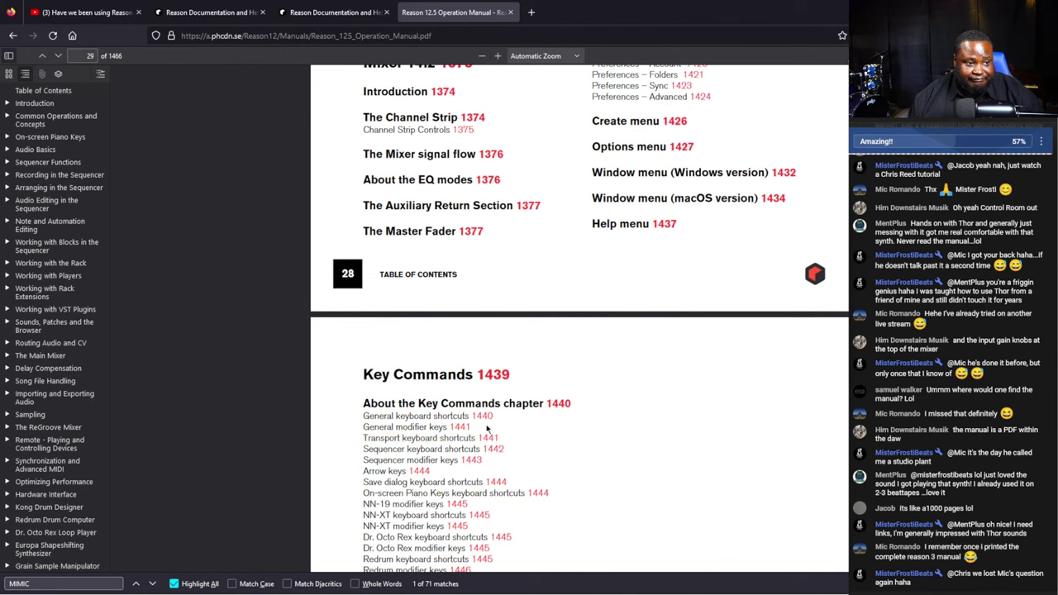
- Open the Key Commands chapter and examine its table of general keyboard shortcuts
left_click(493, 375)
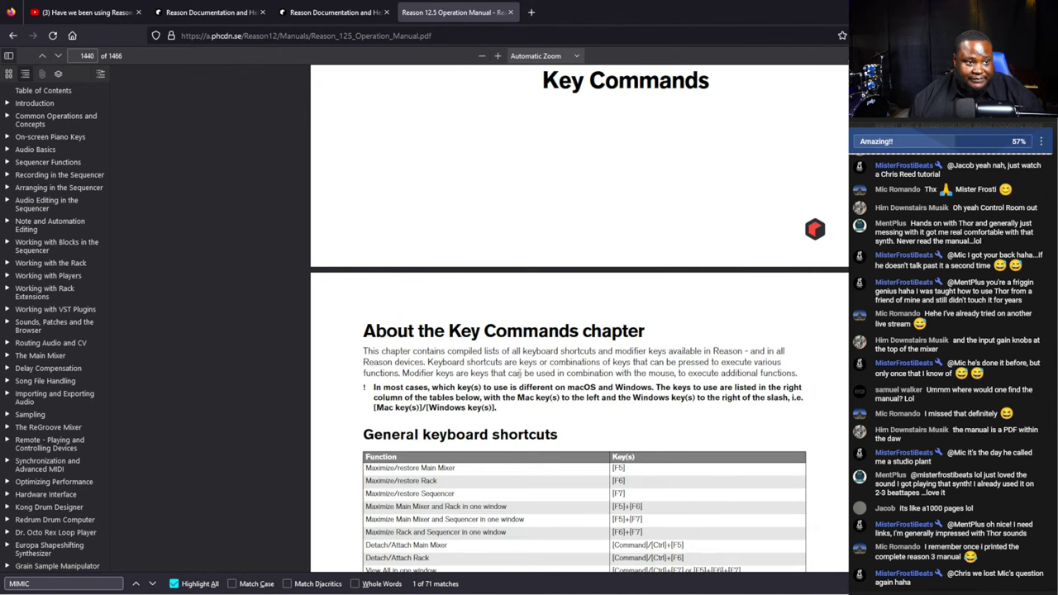
scroll(521, 379, "down", 3)
scroll(521, 378, "down", 2)
scroll(520, 379, "up", 2)
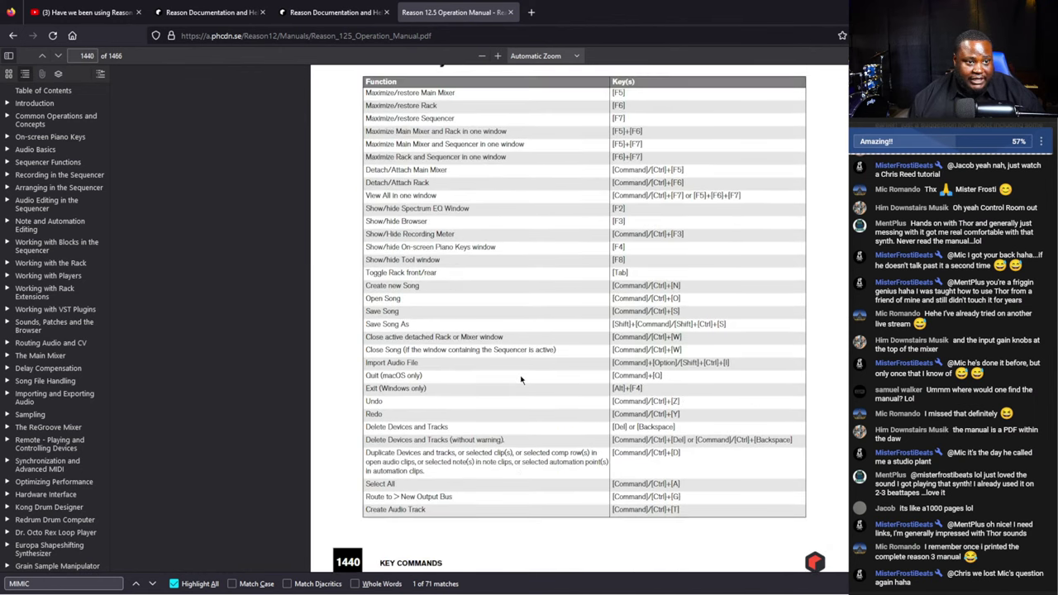
scroll(529, 374, "up", 2)
scroll(529, 375, "down", 2)
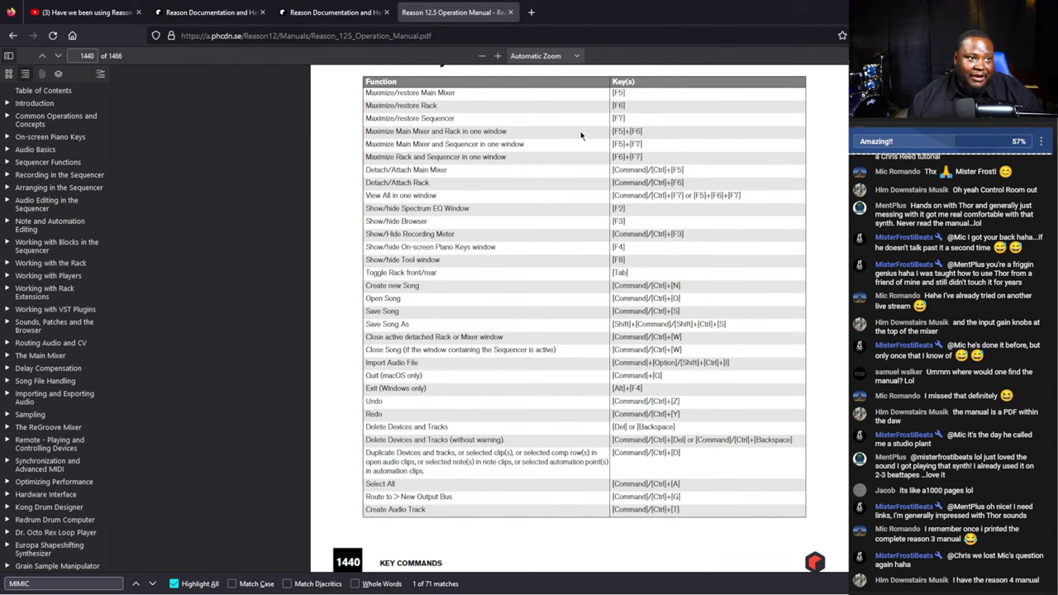
- Switch from the browser to the open Document 1 song in Reason
key("alt+Tab")
key("alt+Tab")
key("alt+Tab")
key("alt+Tab")
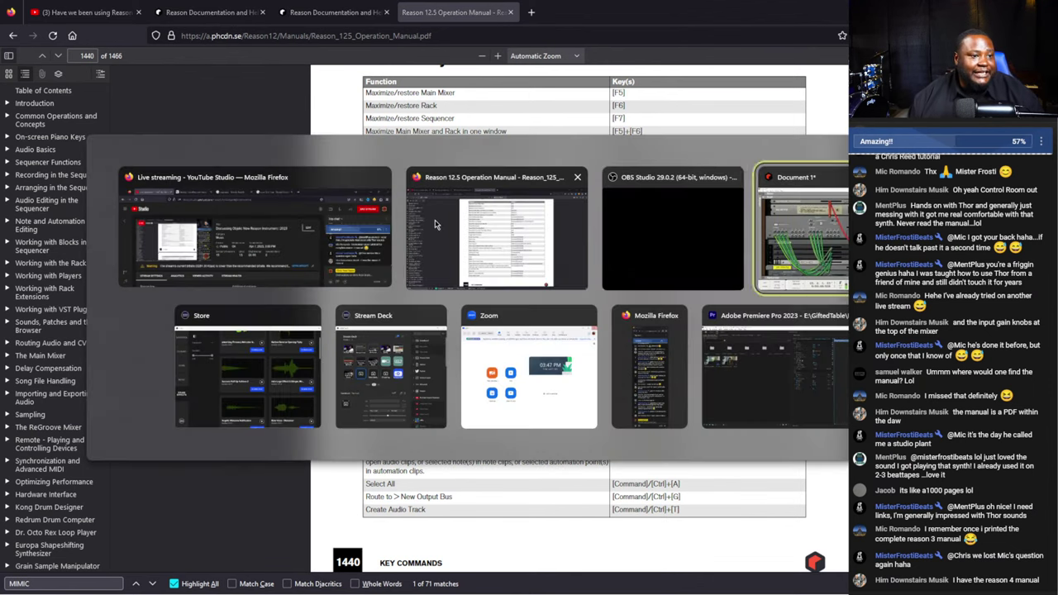
key("alt+Tab")
key("alt+Tab")
key("alt+Tab")
key("alt+Tab")
key("alt+Tab")
key("alt+Tab")
key("alt+Tab")
key("alt+Tab")
key("alt+Tab")
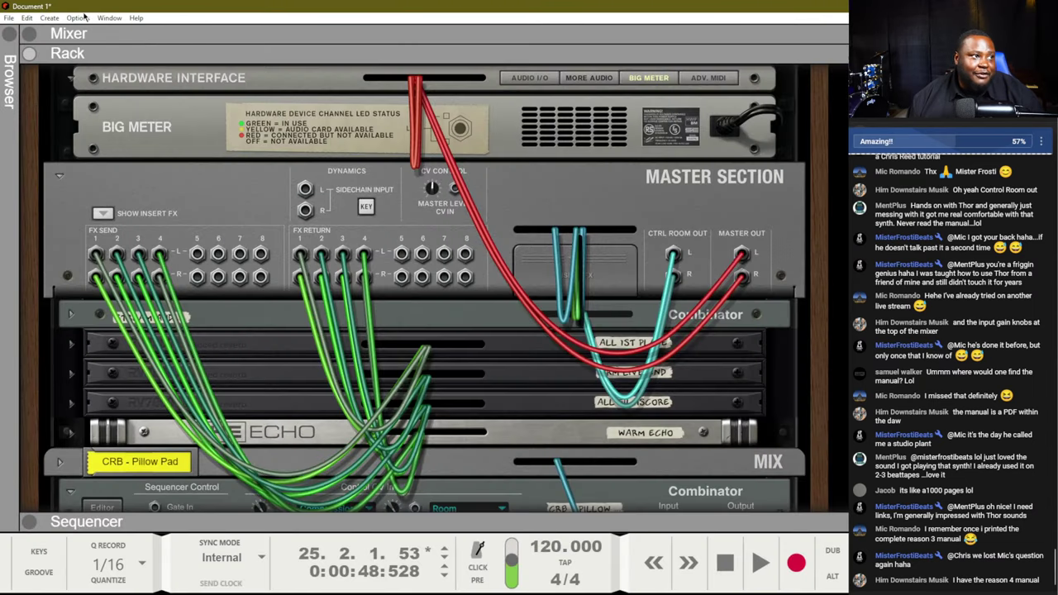
- Reduce the application zoom so that more of the rack fits on screen
left_click(78, 17)
mouse_move(114, 19)
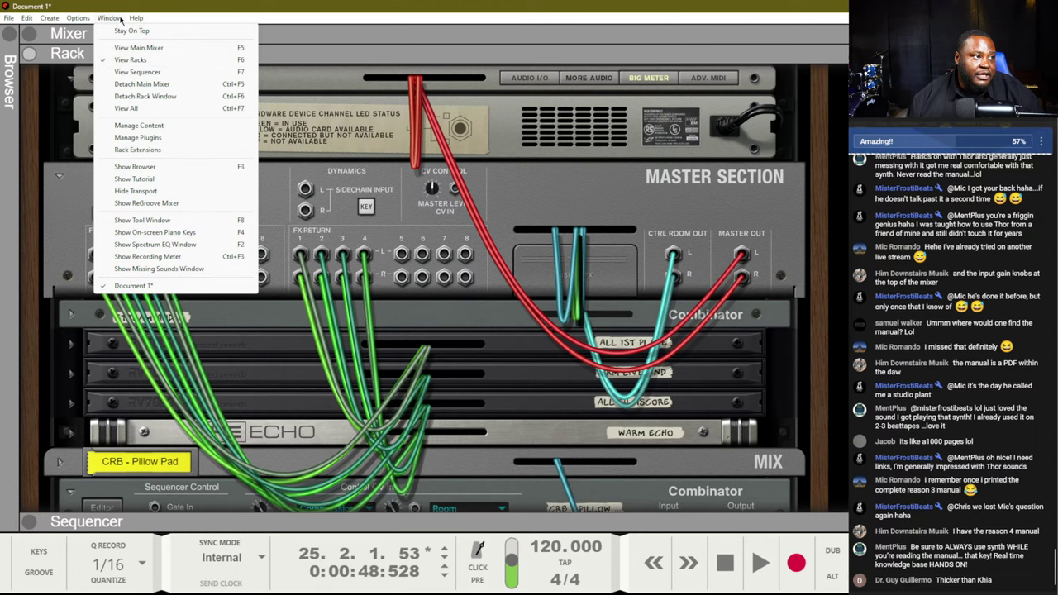
mouse_move(78, 17)
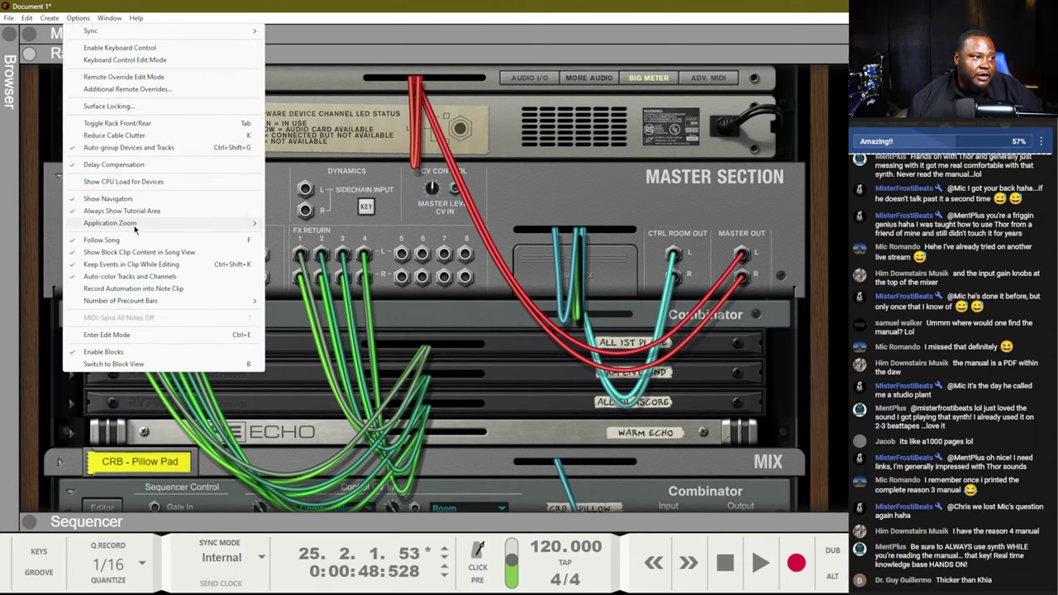
mouse_move(240, 223)
left_click(291, 247)
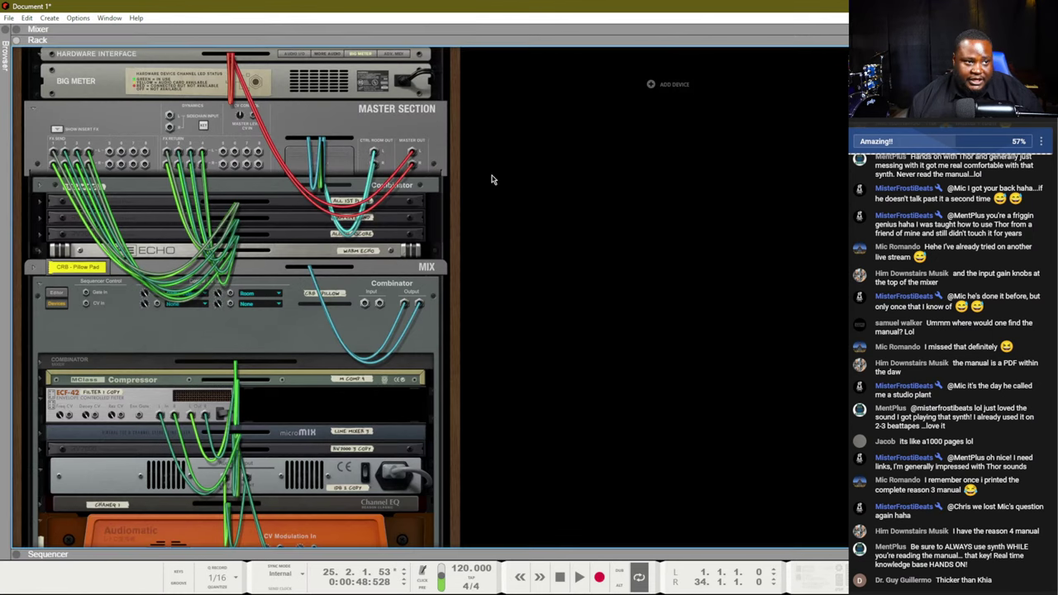
- Maximize the sequencer, the rack and the main mixer one after another
key("F7")
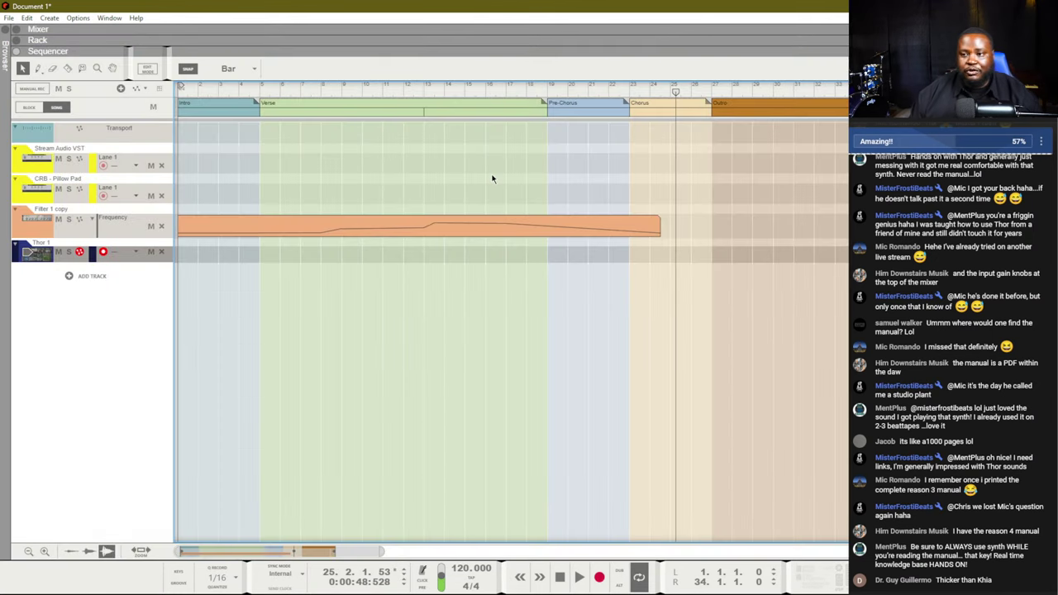
key("F6")
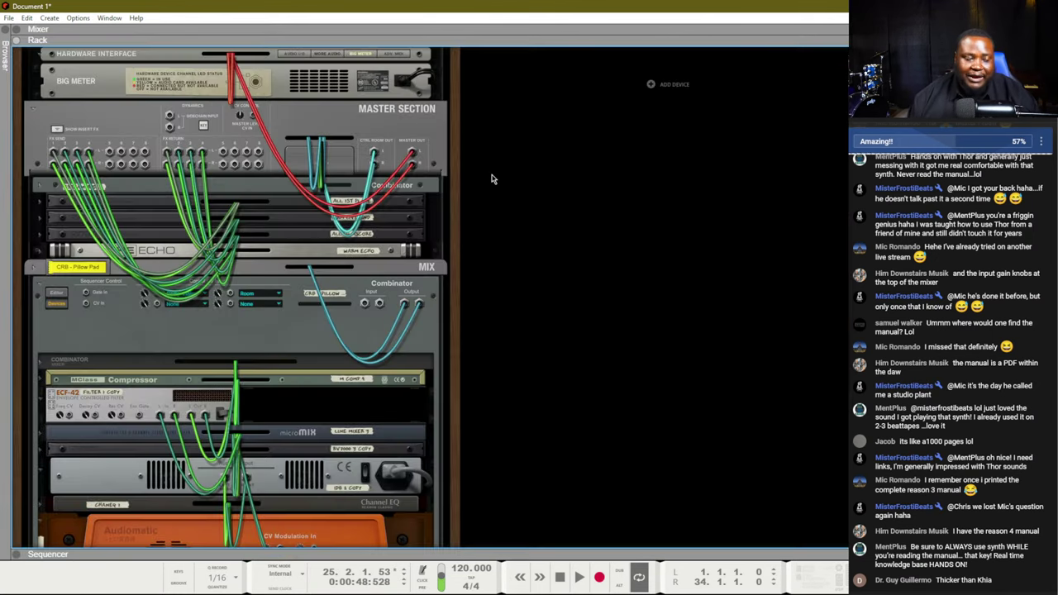
key("F5")
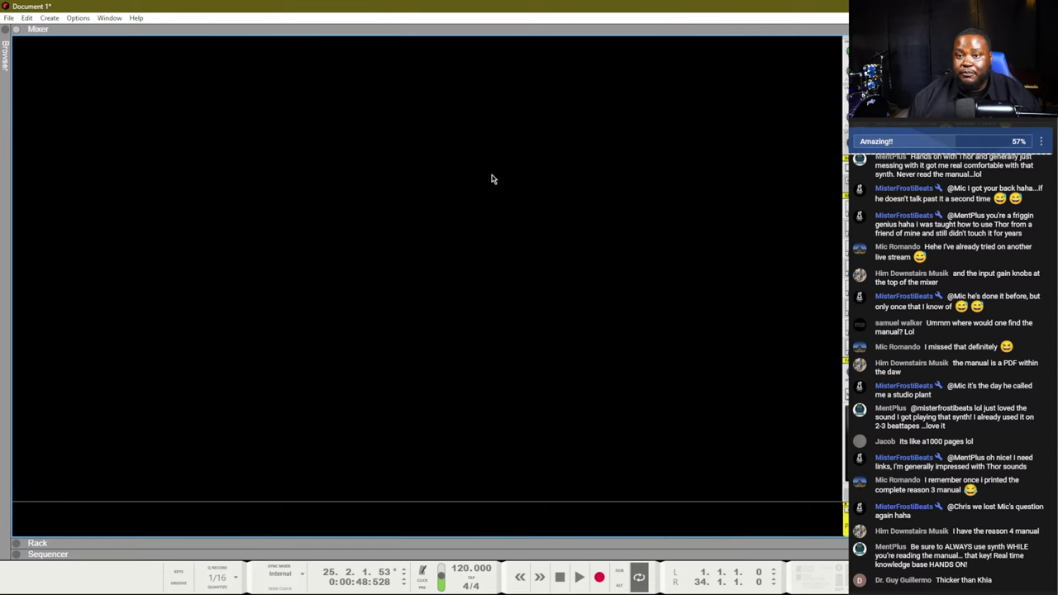
- View the mixer with the rack, the rack with the sequencer, and the mixer with the sequencer, ending on the sequencer alone
key("F6")
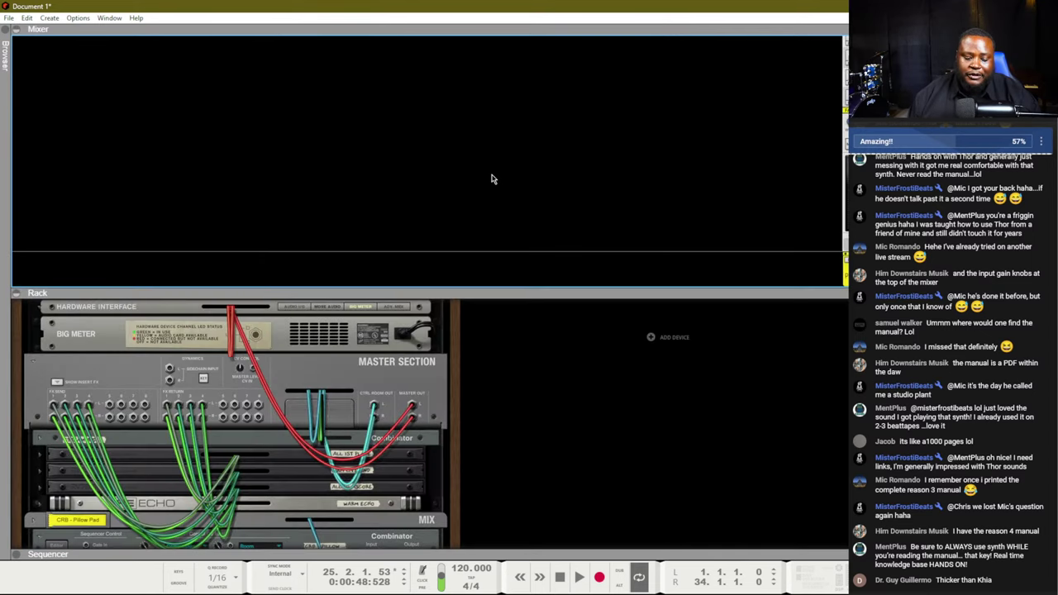
key("F7")
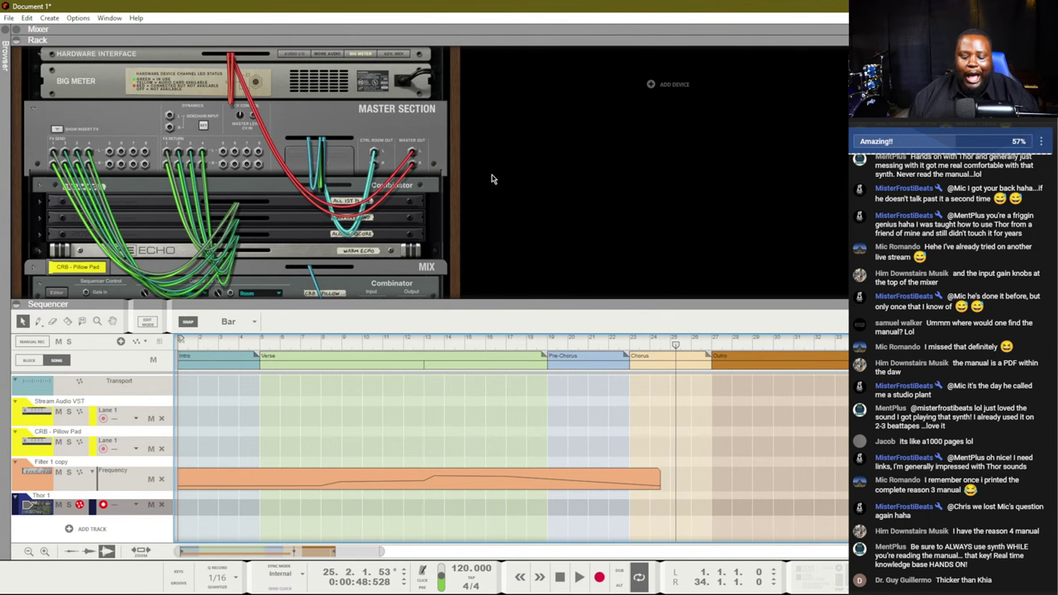
key("F5")
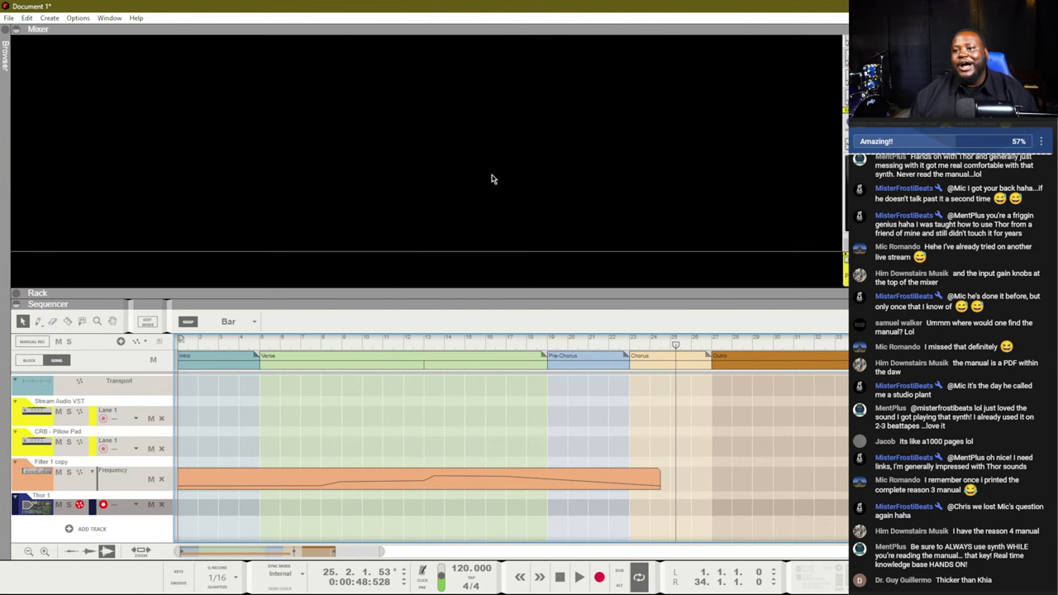
key("F6")
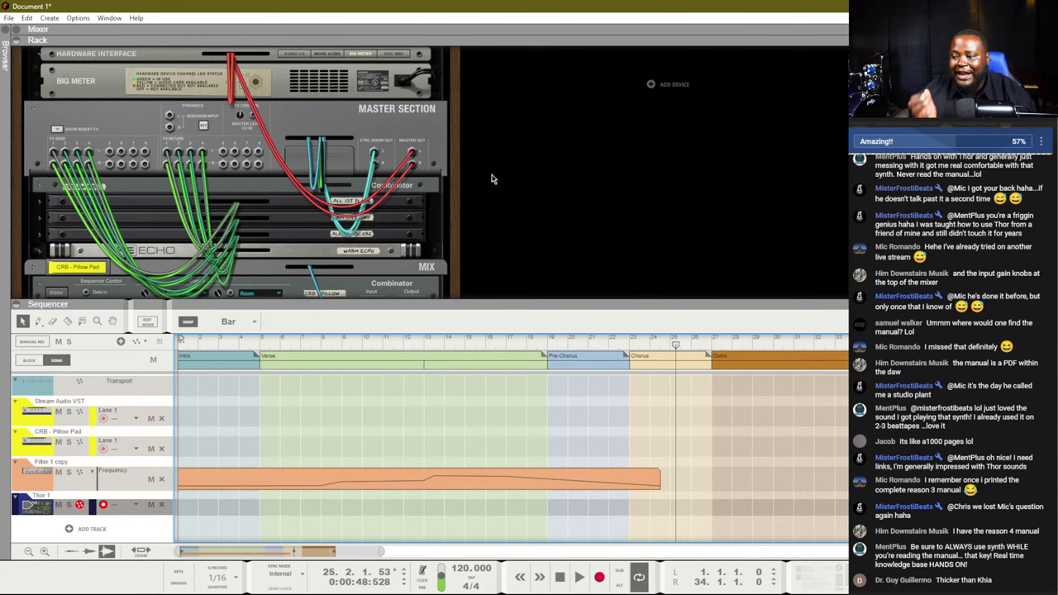
key("F7")
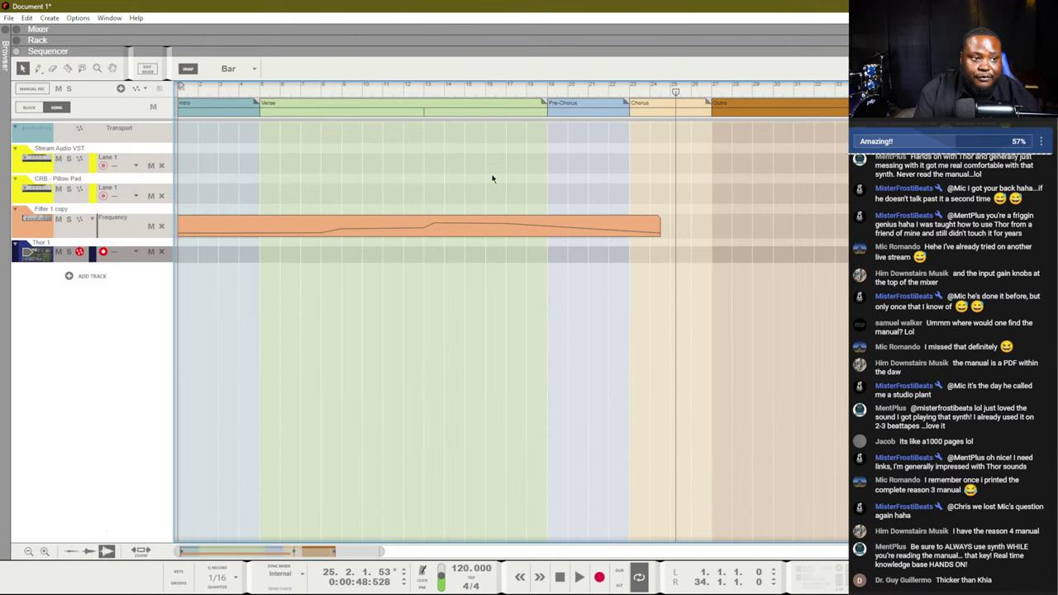
- Alternate repeatedly between the rack alone and the rack shown together with the sequencer
key("F6")
key("F6")
key("F6")
key("F6")
key("F6")
key("F6")
key("F6")
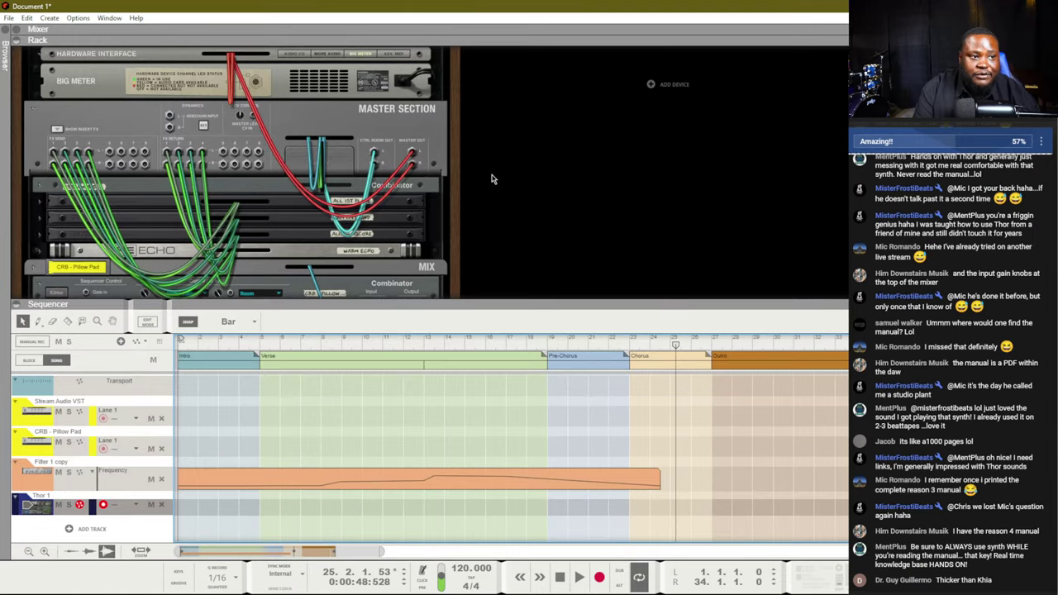
key("F6")
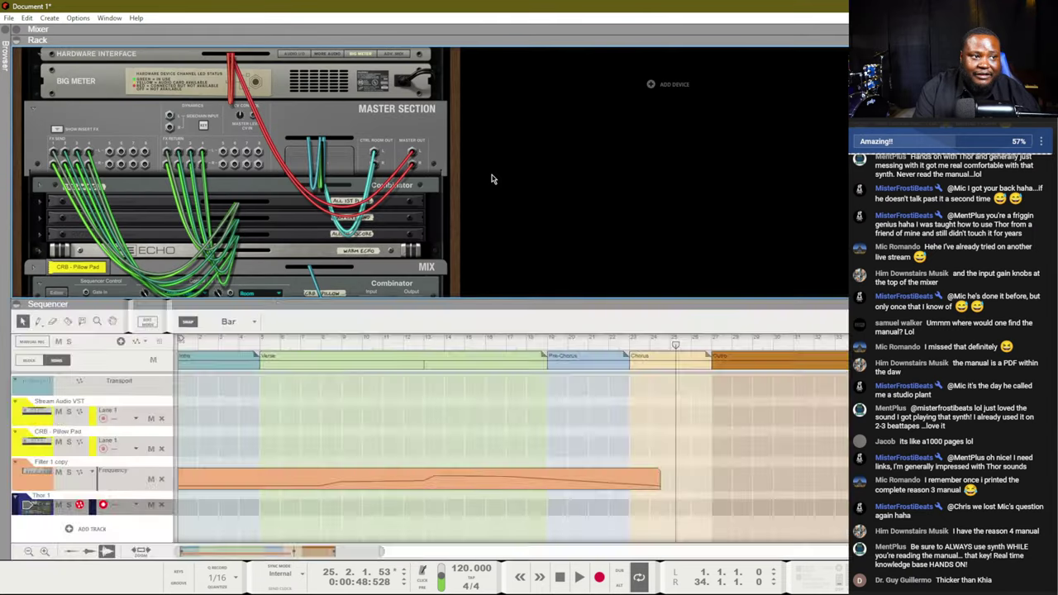
- Repeatedly switch the sequencer view while keeping the rack and sequencer combination in use
key("F7")
key("F7")
key("F7")
key("F7")
key("F7")
key("F7")
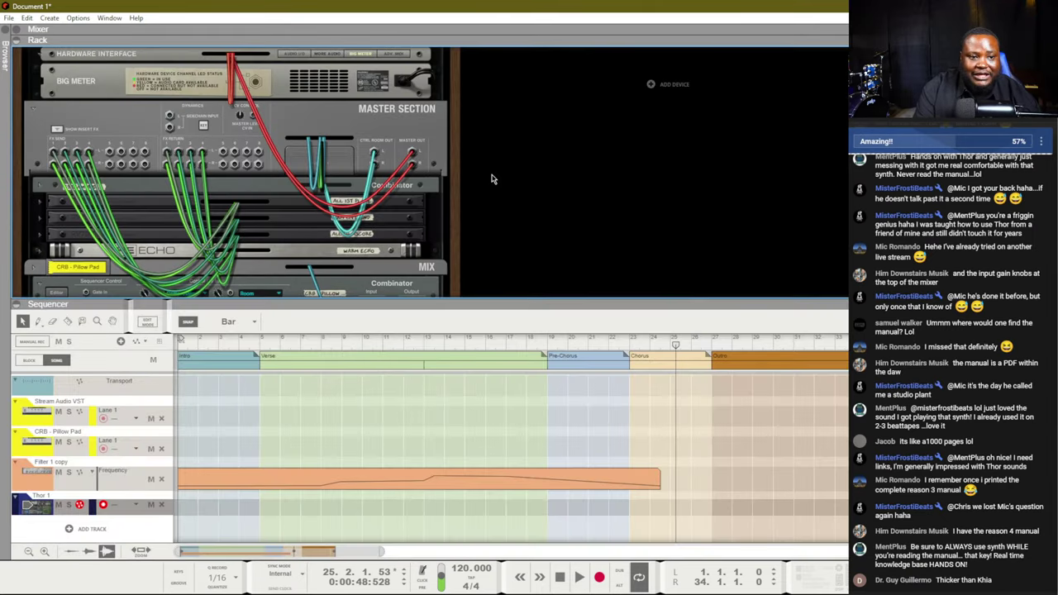
key("F7")
key("F7")
- Cycle through mixer and sequencer layouts, maximizing each, and finish with the mixer above the sequencer in one window
key("F5")
key("F5")
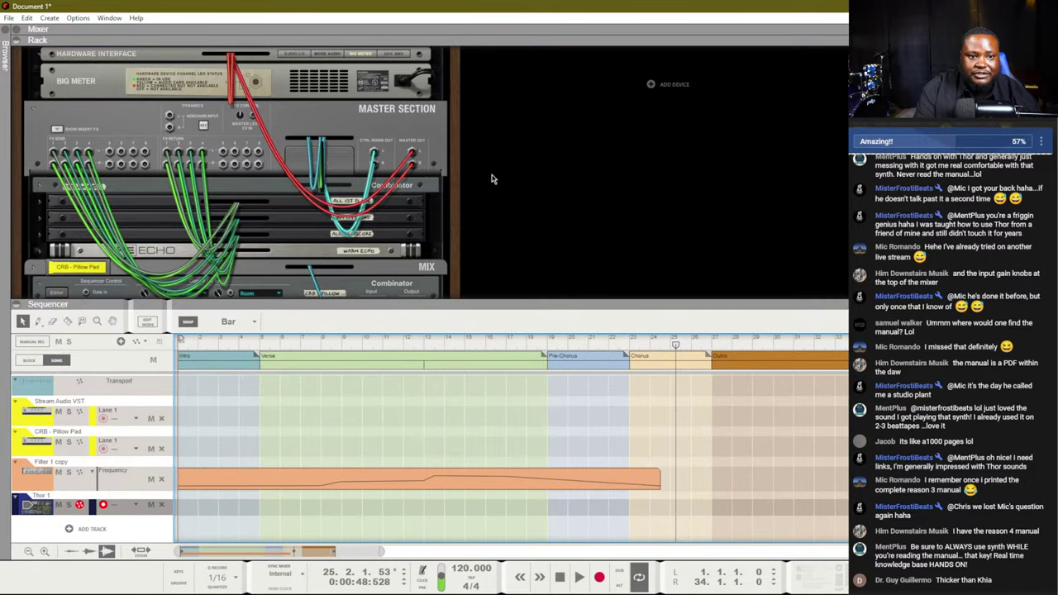
key("F5")
key("F7")
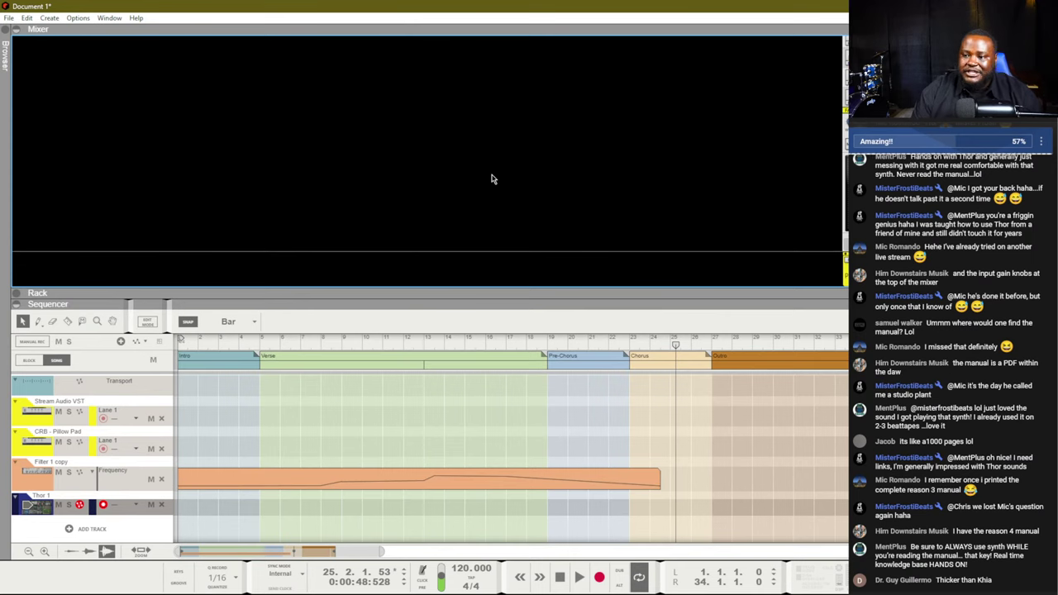
key("F7")
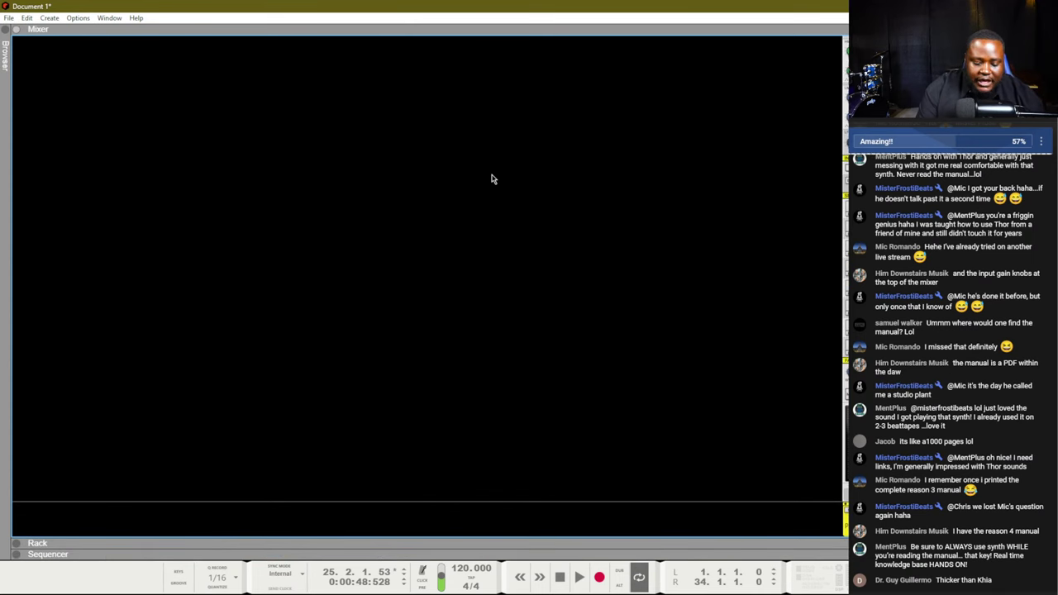
key("F5")
key("F6")
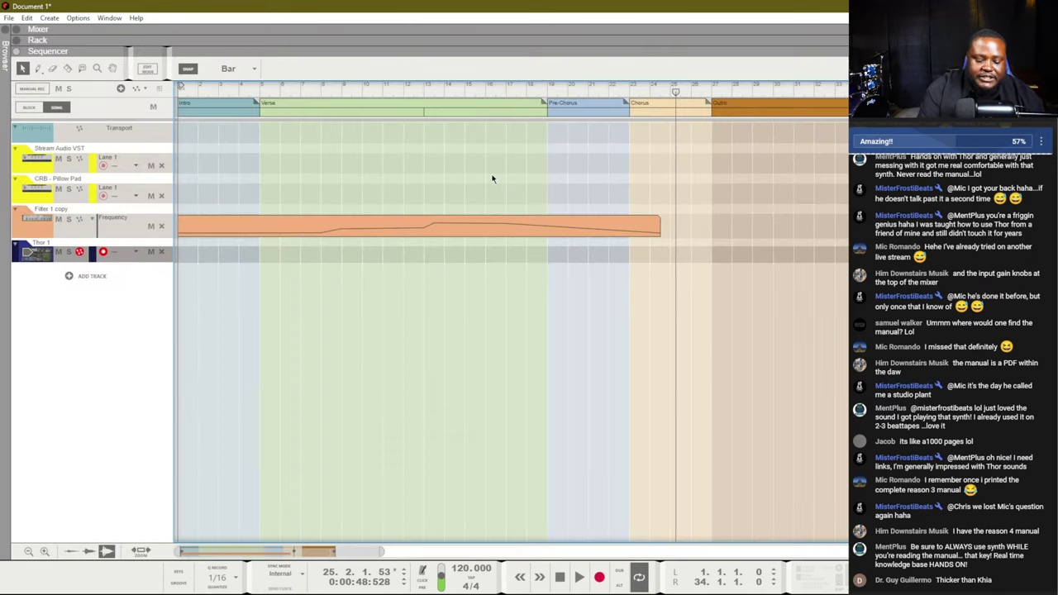
key("F5")
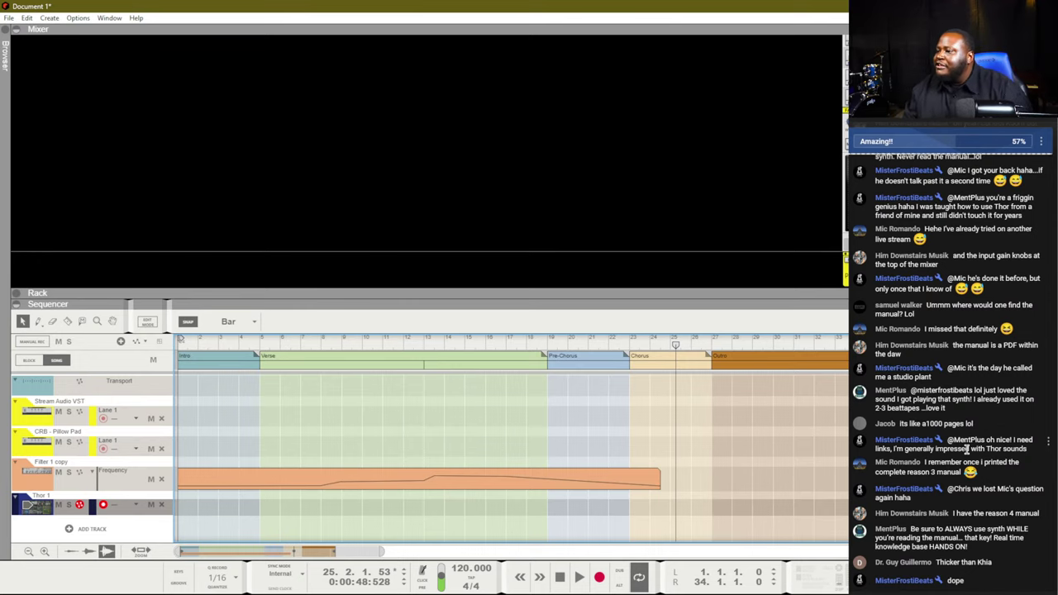
- Read back through the live chat messages for viewer questions
scroll(955, 434, "up", 3)
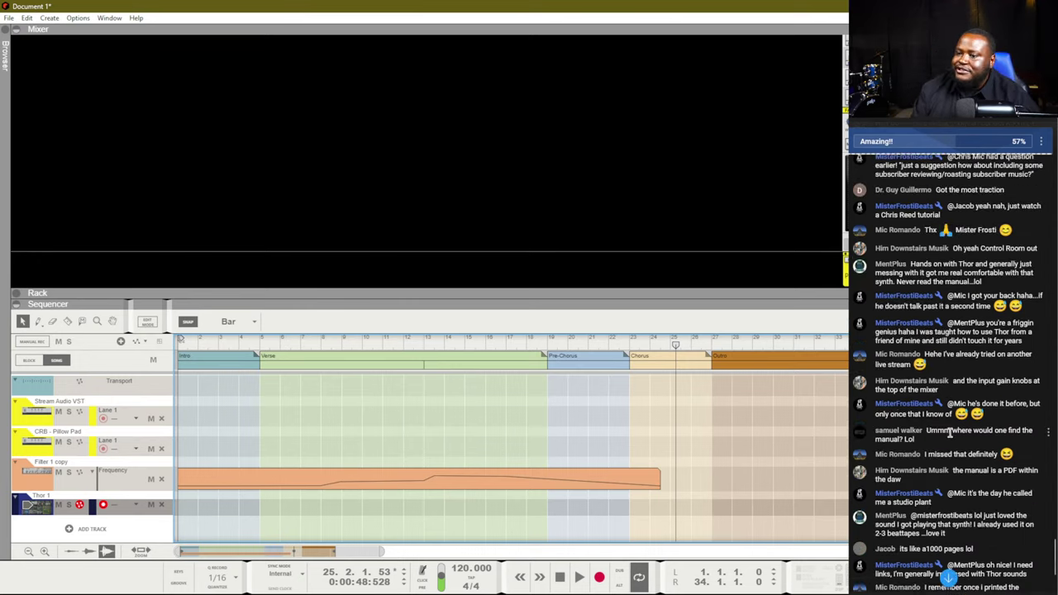
scroll(949, 432, "up", 3)
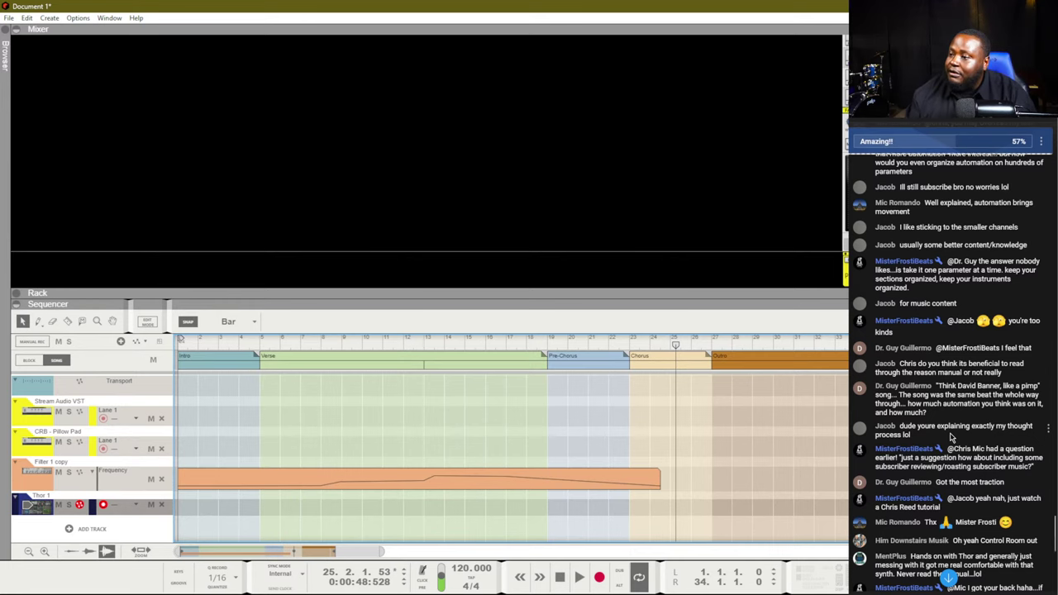
scroll(951, 437, "down", 10)
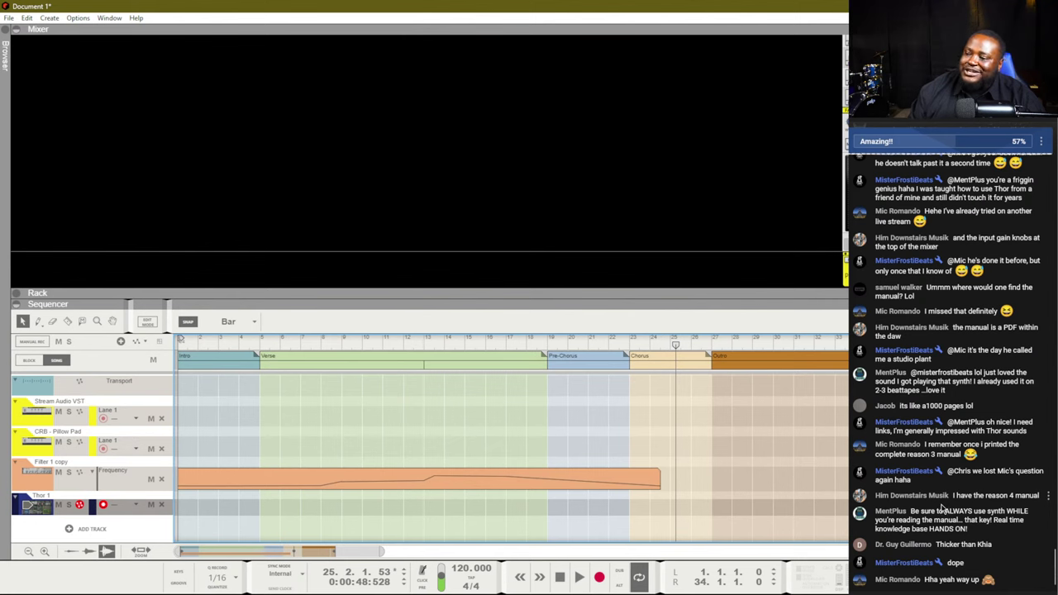
scroll(940, 510, "up", 2)
scroll(941, 510, "up", 4)
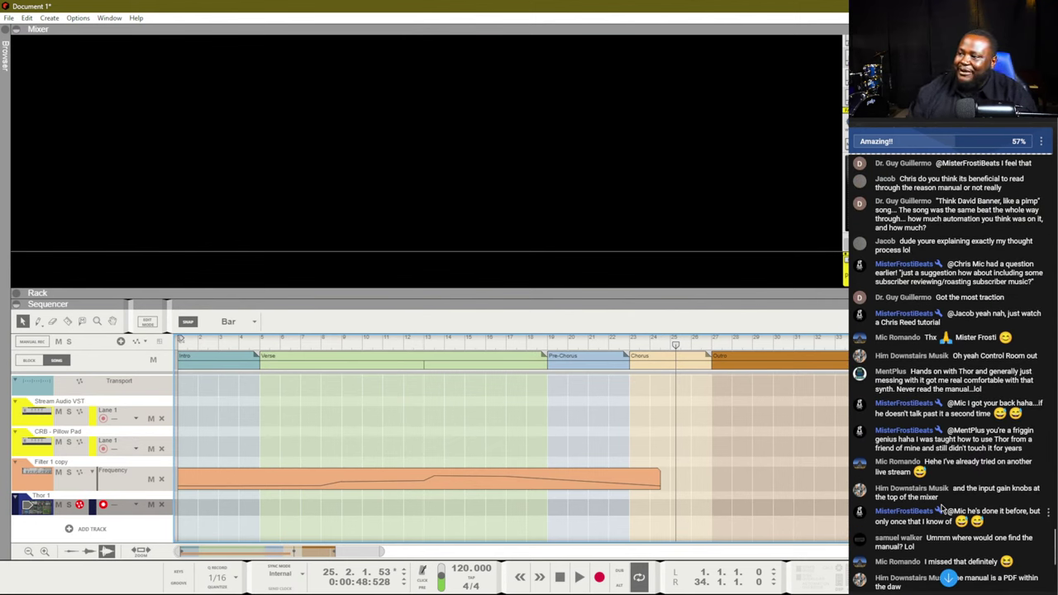
scroll(943, 508, "up", 1)
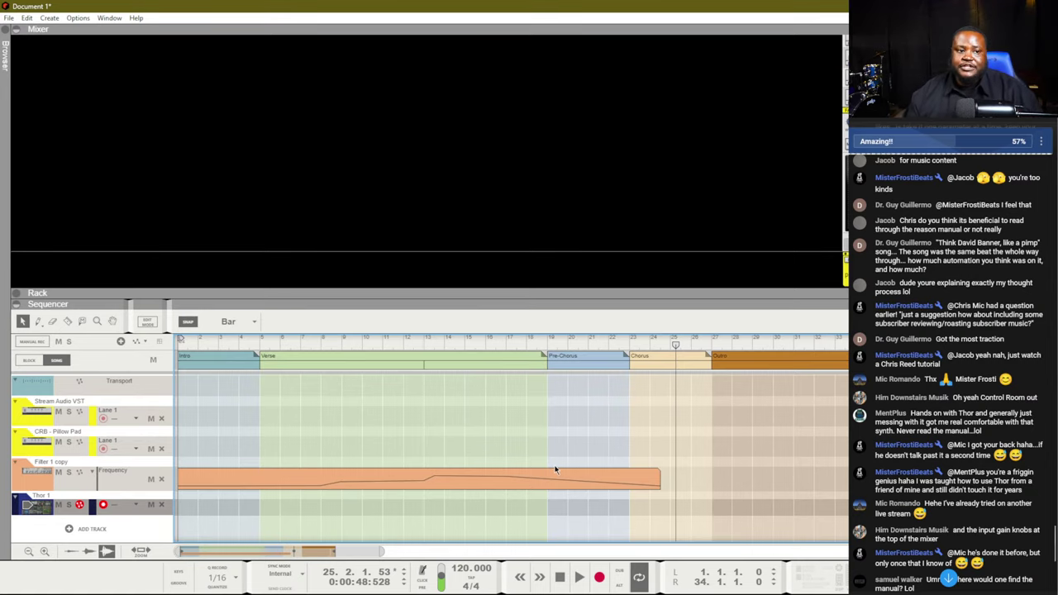
- Enlarge the sequencer to full height and clear it of the Filter 1 copy automation clip and all arrangement blocks
left_click_drag(662, 301, 448, 71)
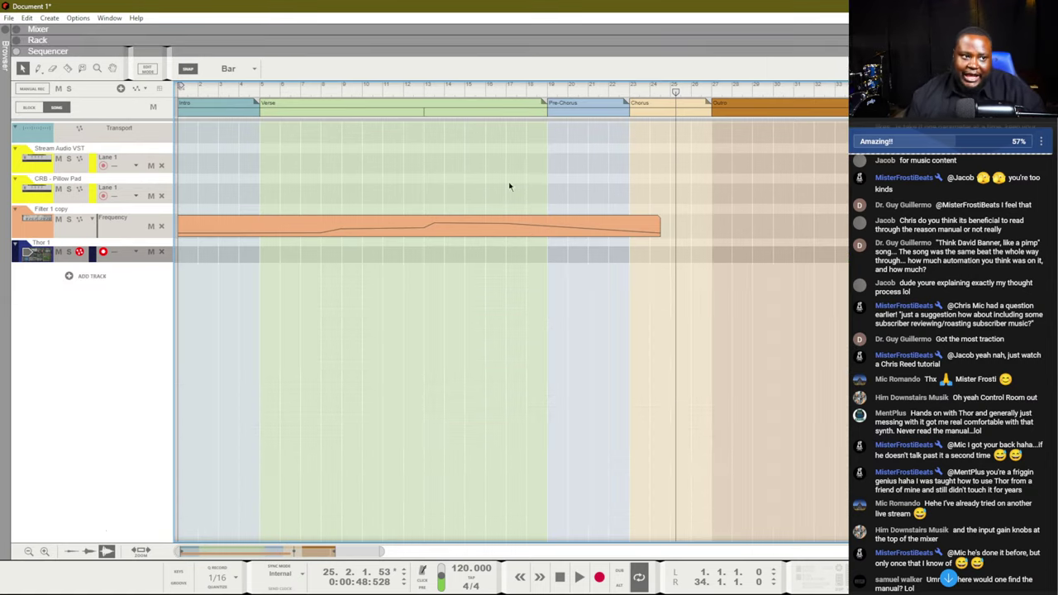
left_click_drag(708, 185, 341, 253)
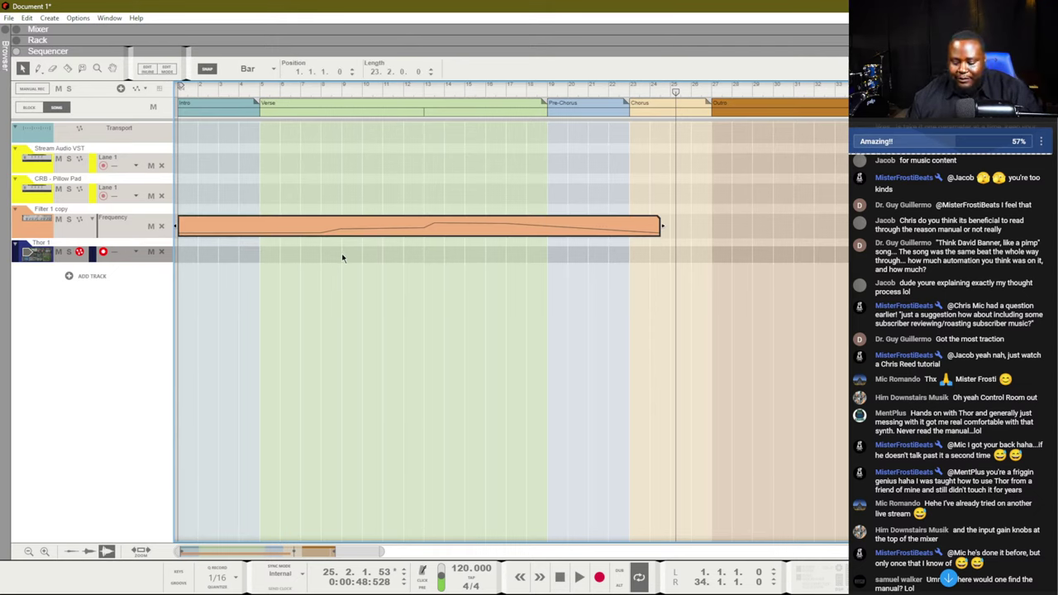
key("Delete")
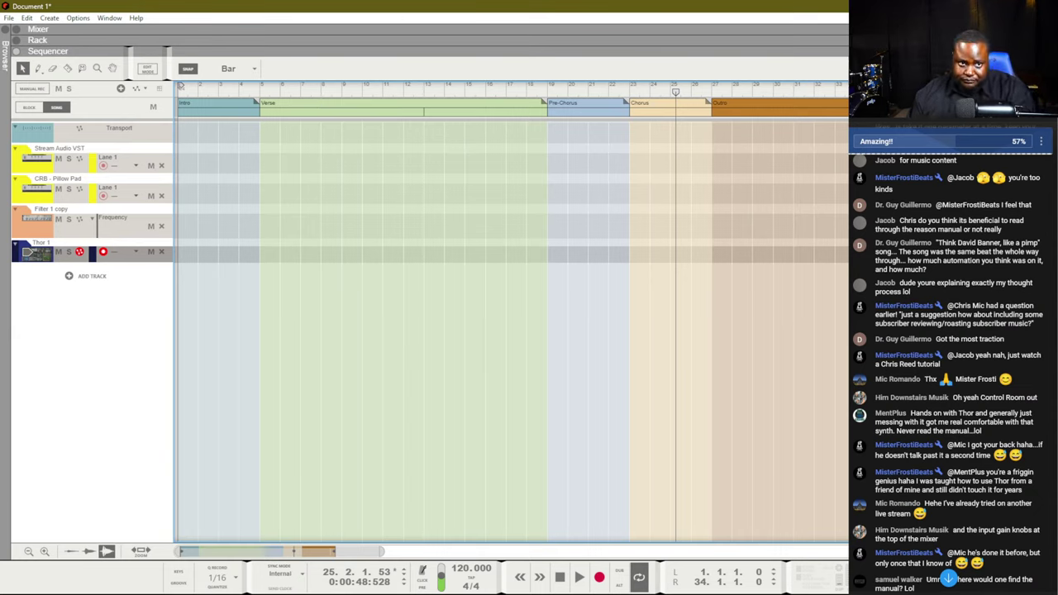
mouse_move(694, 106)
left_mouse_down()
mouse_move(189, 111)
mouse_move(465, 106)
mouse_move(342, 106)
left_mouse_up()
key("Delete")
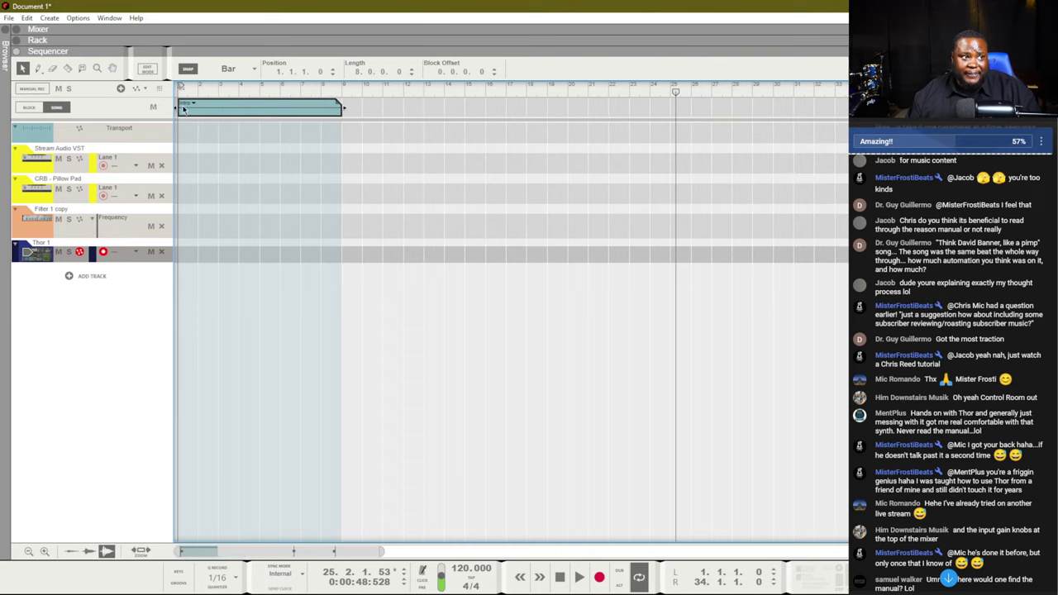
- Lay out a 24-bar Verse block from bar 1 and a Chorus block from bar 25 to bar 33
left_click(188, 105)
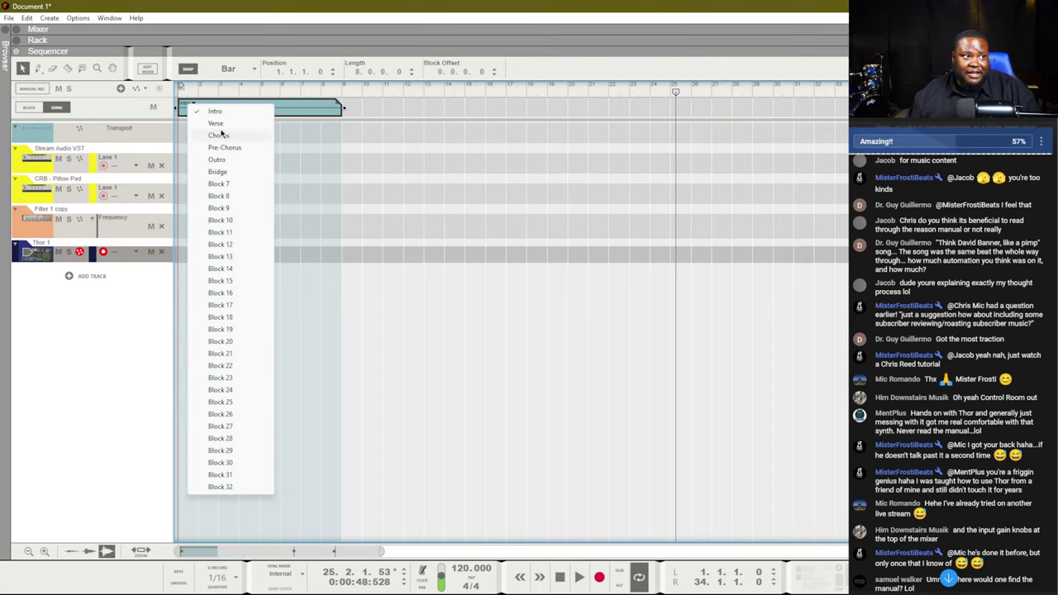
left_click(220, 127)
left_click_drag(341, 106, 672, 174)
left_click_drag(681, 101, 827, 99)
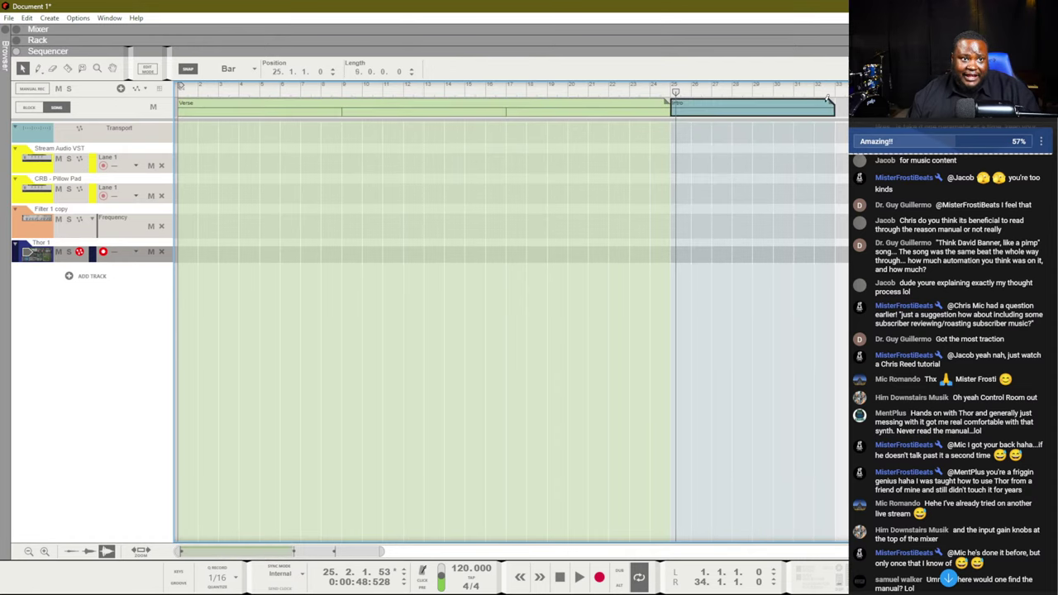
left_click(686, 104)
left_click(711, 132)
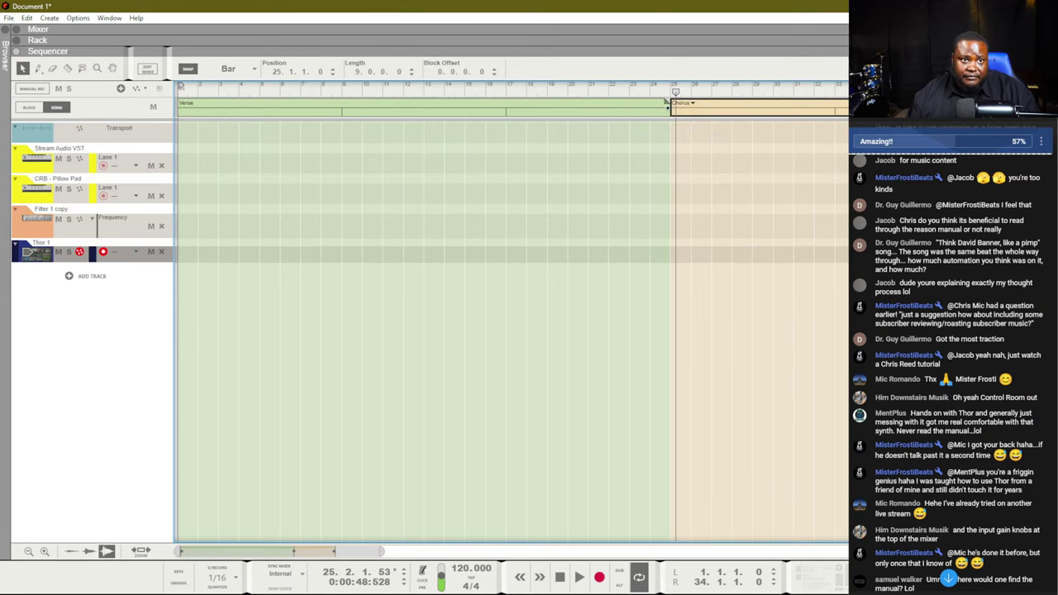
left_click(729, 135)
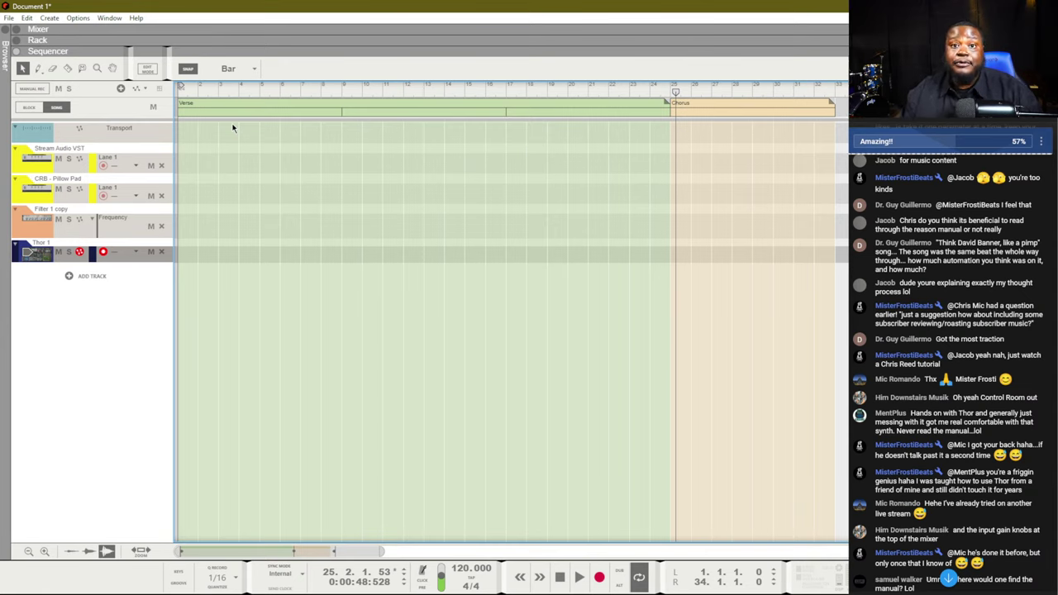
- Shorten the Verse block to seven bars and add a two-bar Bridge block at bar 8
left_click(567, 113)
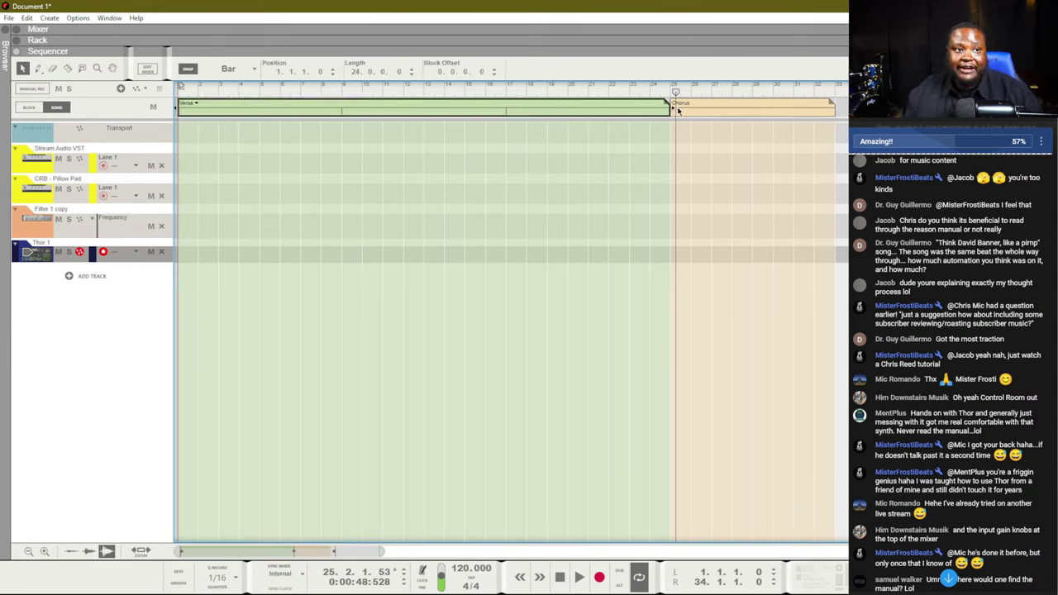
left_click_drag(671, 110, 320, 110)
left_click(196, 104)
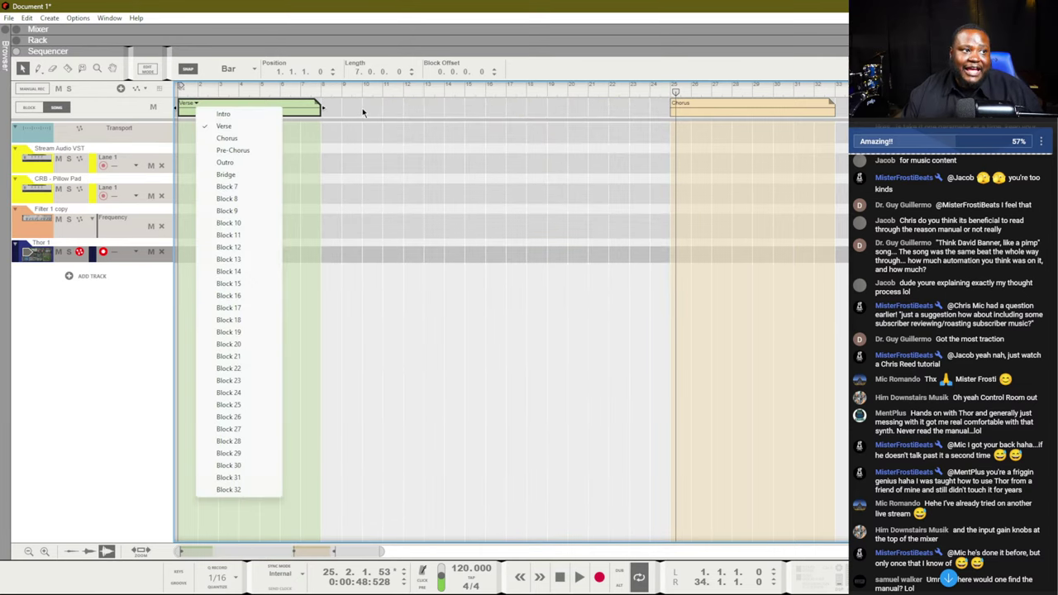
left_click(352, 111)
left_click_drag(324, 108, 360, 108)
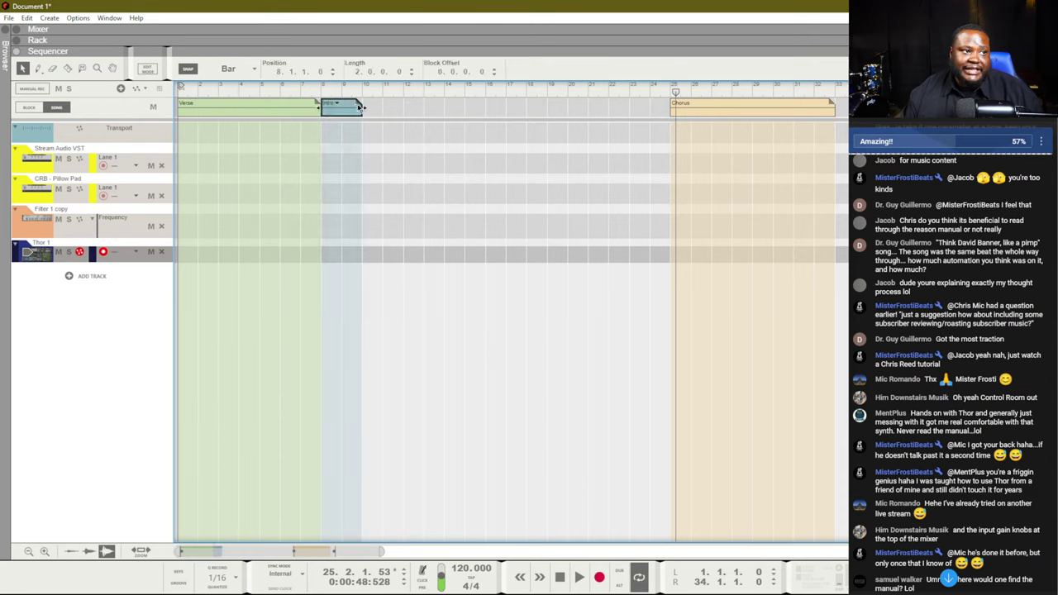
left_click(337, 104)
left_click(369, 170)
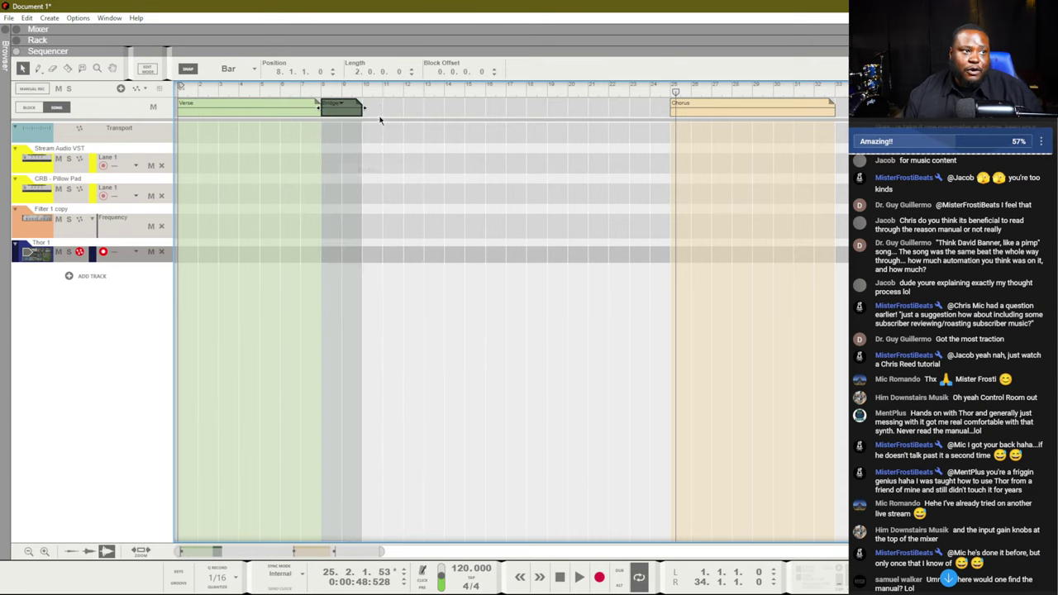
- Add a second Verse block from bar 10 to bar 16, followed by a two-bar Bridge block
left_click_drag(365, 106, 417, 101)
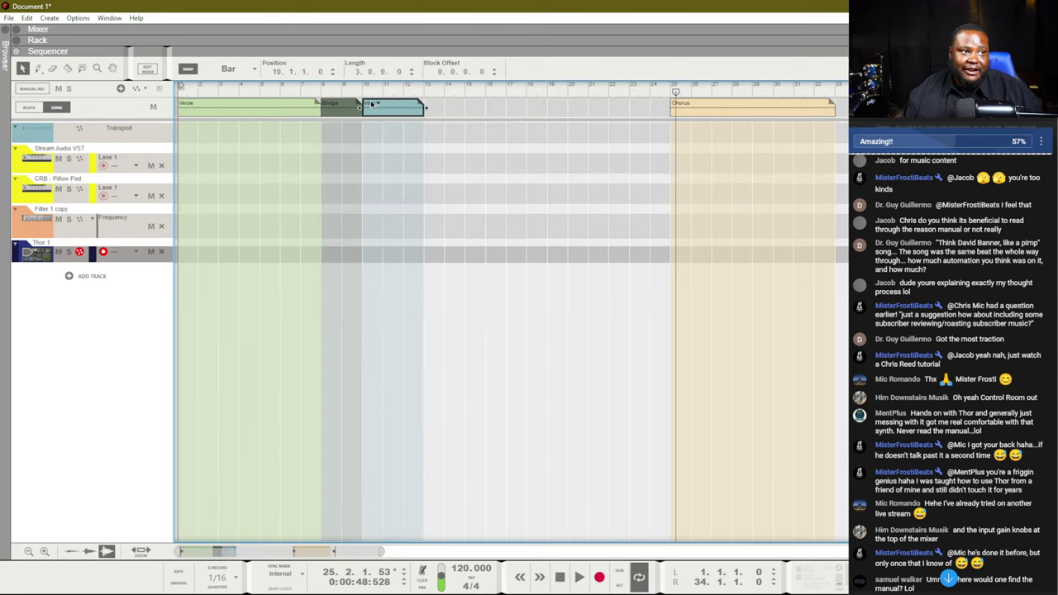
left_click(373, 104)
left_click(405, 121)
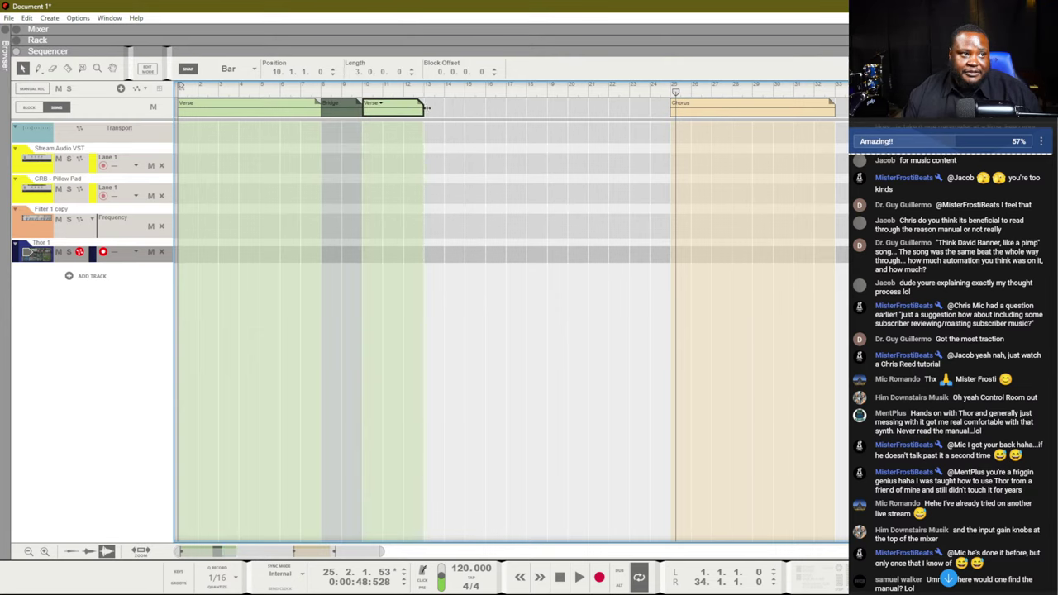
left_click_drag(423, 108, 516, 102)
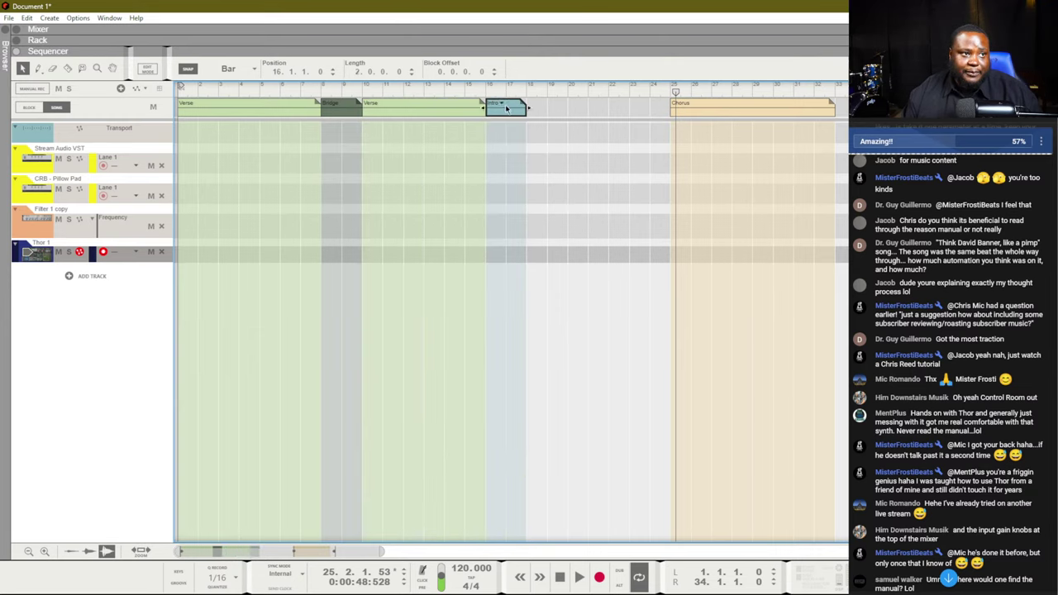
left_click(506, 105)
left_click(526, 171)
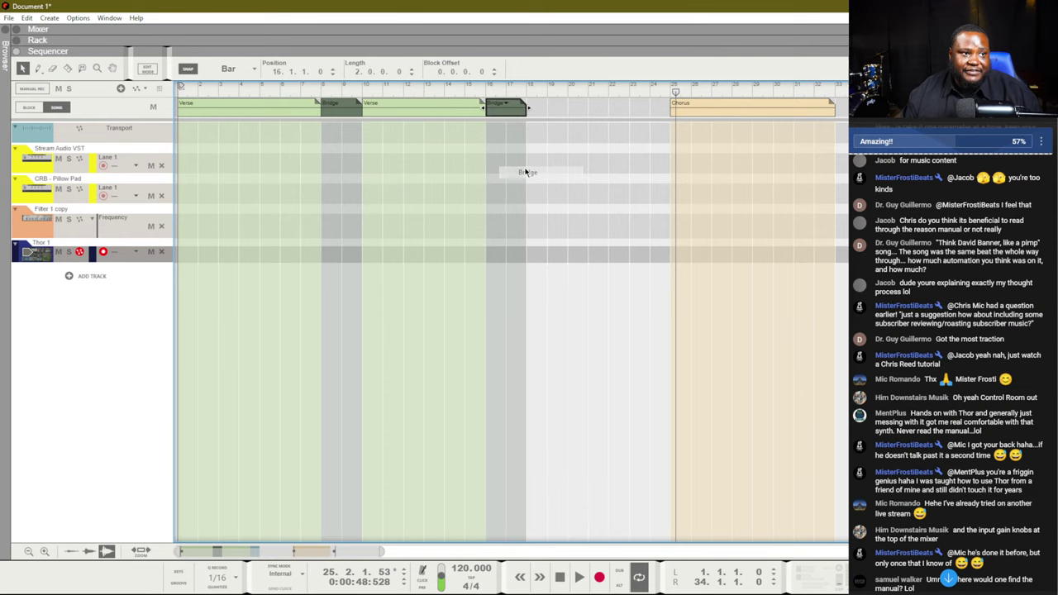
left_click(575, 138)
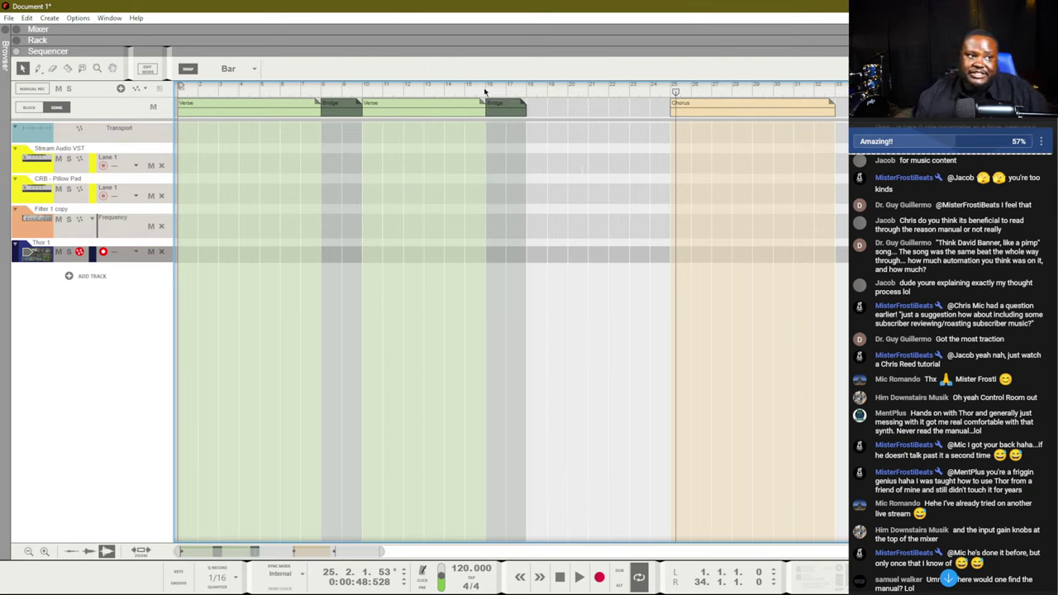
- Change the block at bar 16 to Intro and delete all four blocks before the Chorus at bar 25
left_click(207, 115)
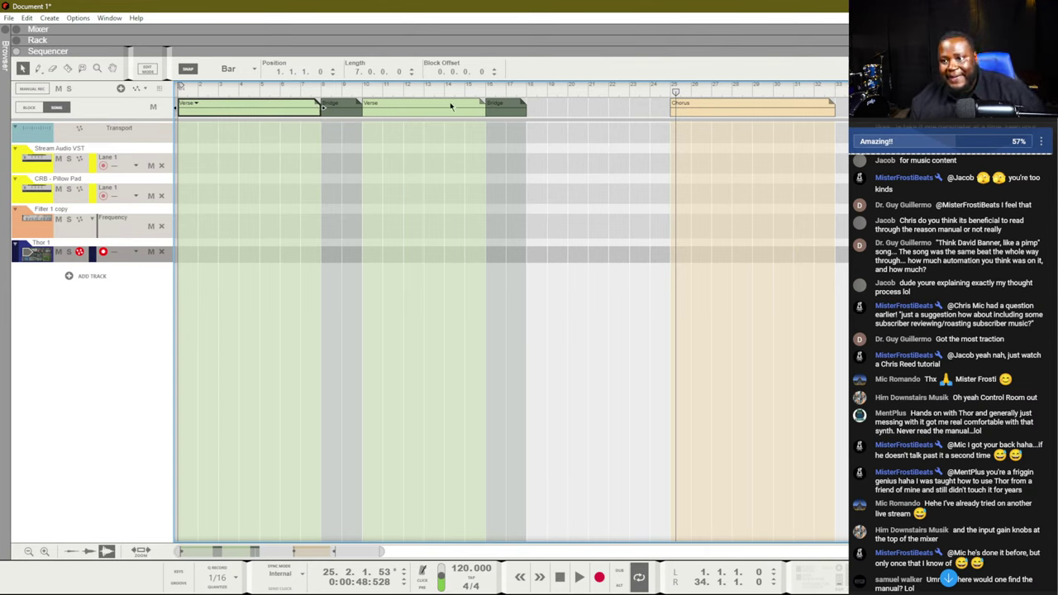
left_click(513, 113)
left_click(506, 108)
left_click(530, 113)
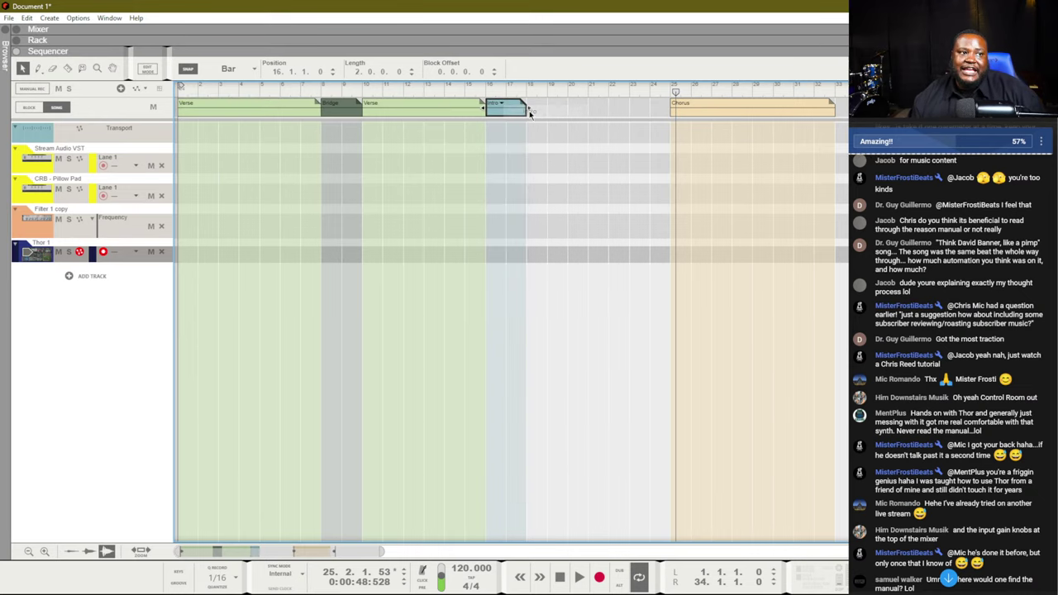
key("ctrl+a")
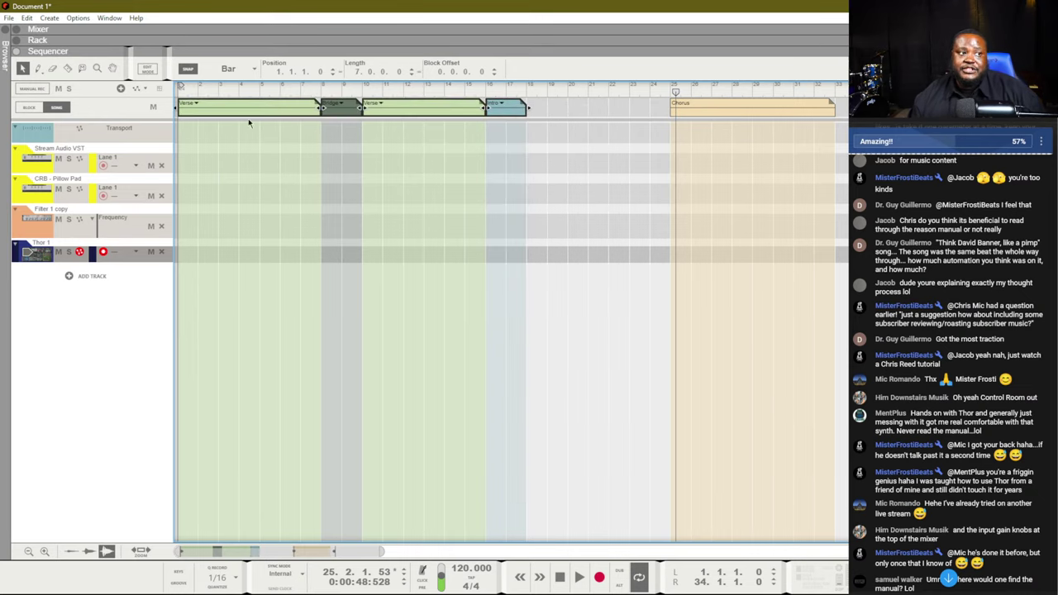
key("Delete")
- Build an arrangement of four-bar blocks from bar 1 in the order Intro, Verse, Verse, Chorus
left_click_drag(177, 101, 423, 106)
left_click(193, 103)
left_click(302, 135)
left_click(277, 104)
left_click(330, 123)
left_click(359, 104)
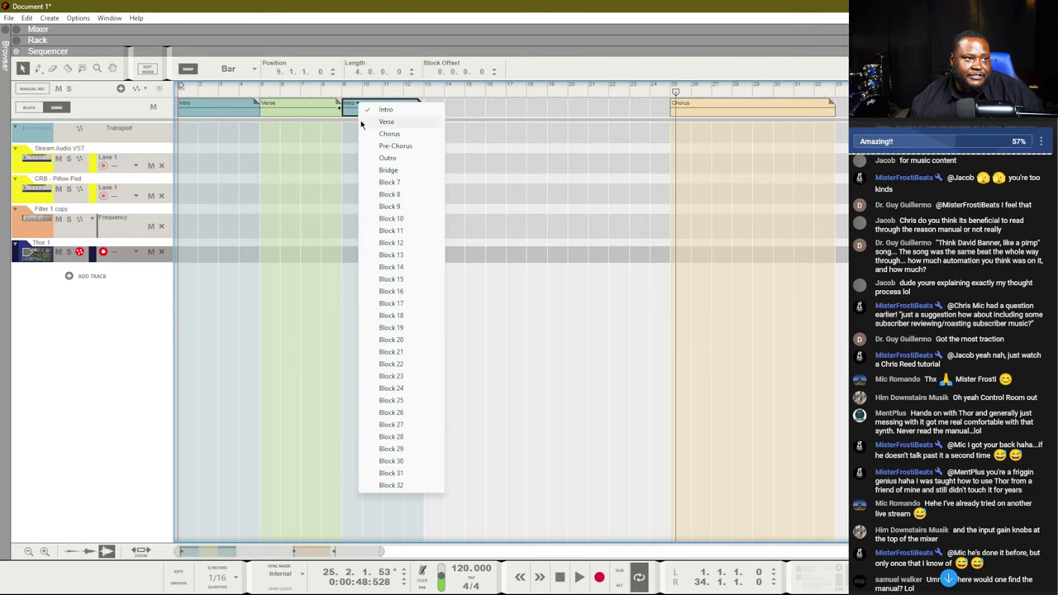
left_click(364, 122)
left_click_drag(427, 105, 500, 102)
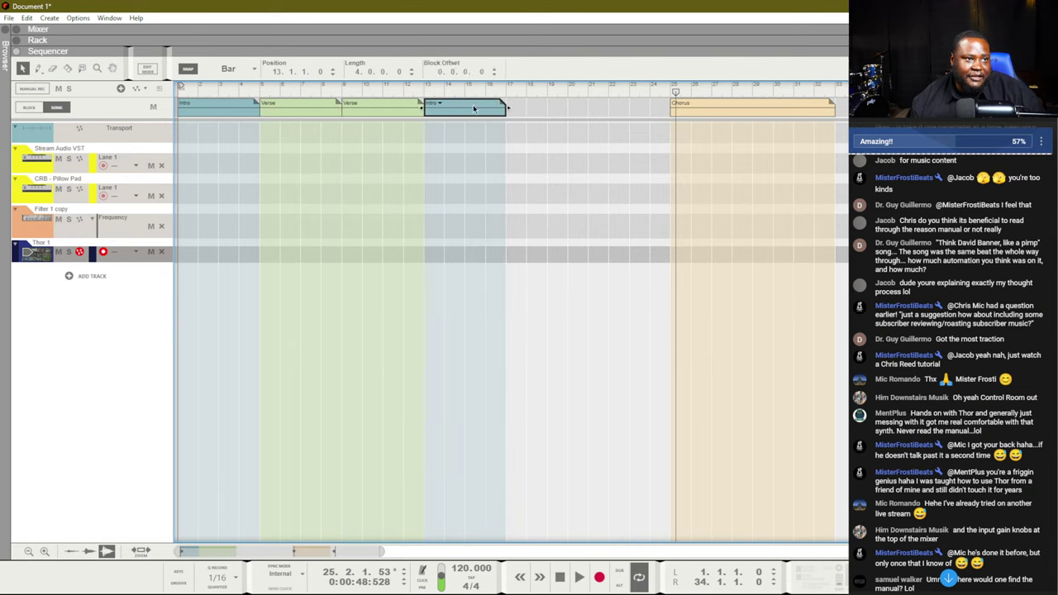
left_click(443, 105)
left_click(467, 136)
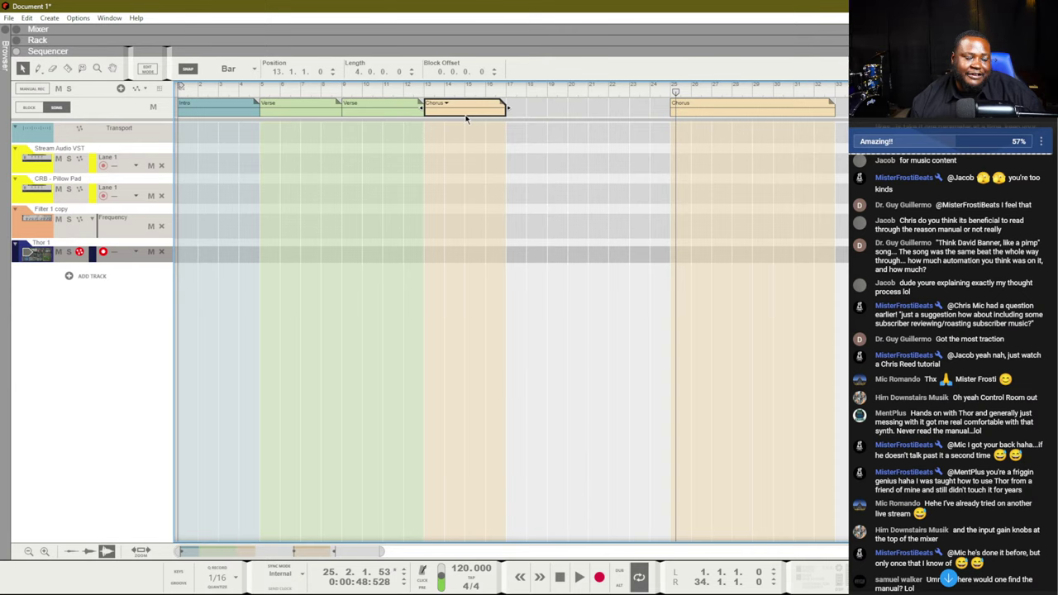
- Delete the old Chorus block at bar 25 and duplicate the four-block arrangement so the copy starts at bar 17
left_click(702, 104)
key("Delete")
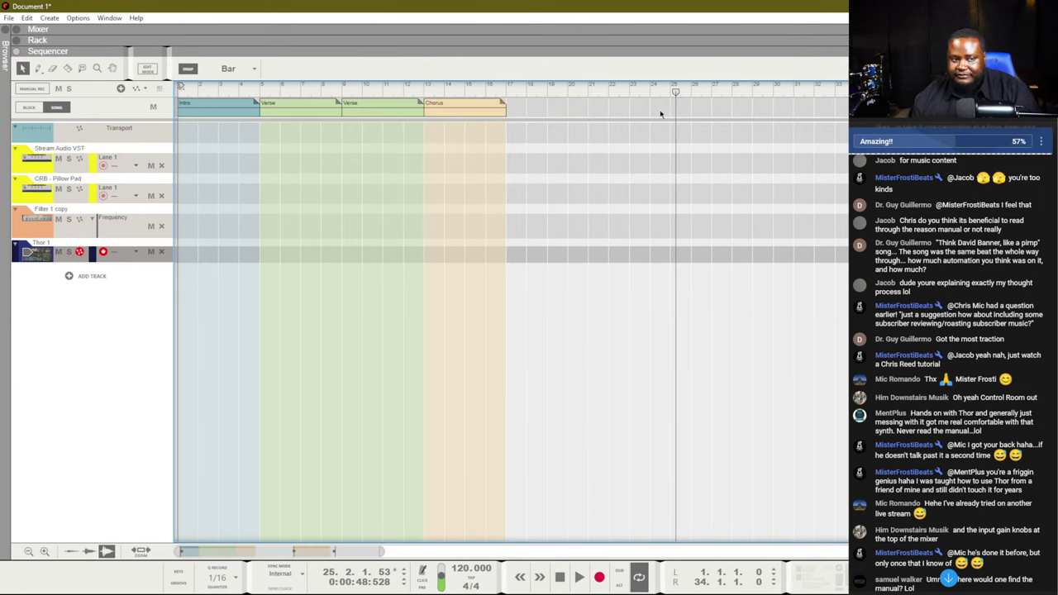
left_click_drag(560, 119, 178, 96)
key("ctrl+d")
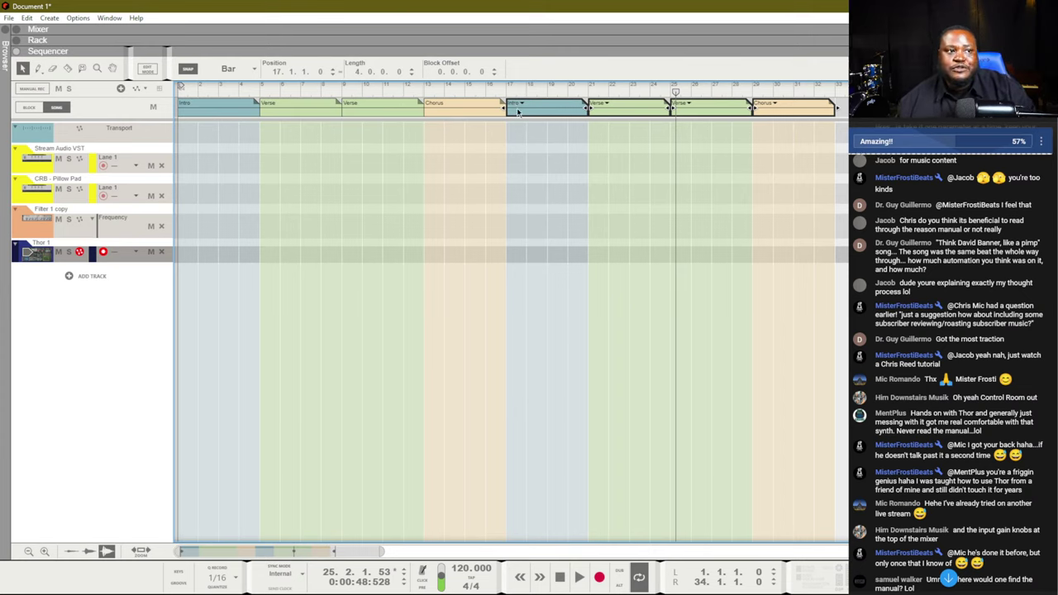
- Swap the Chorus at bar 13 with the Intro at bar 17 and delete every block from bar 21 onward
left_click(447, 107)
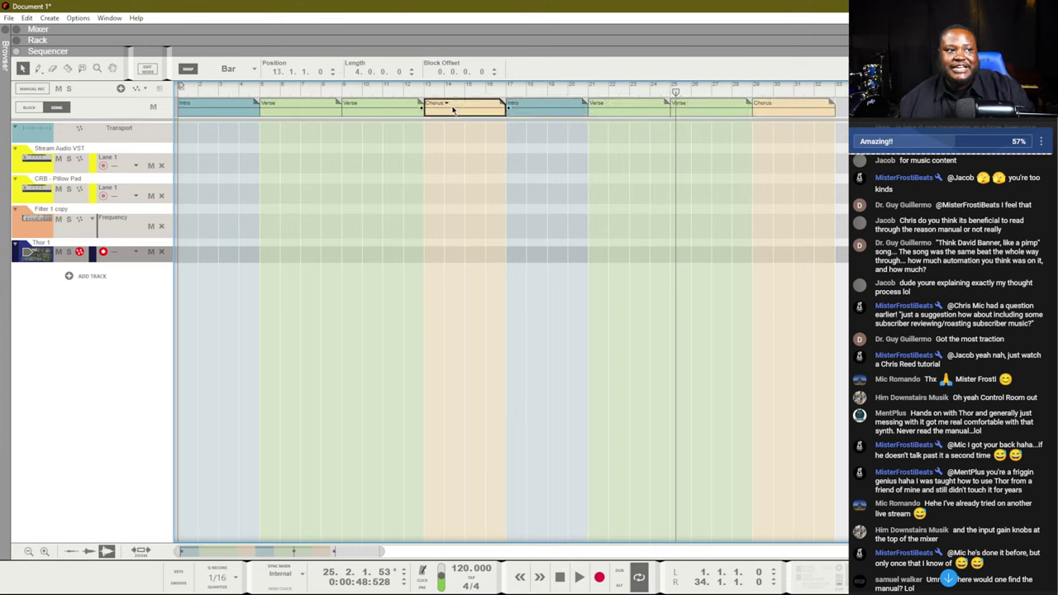
left_click_drag(451, 109, 839, 105)
left_click_drag(561, 112, 478, 112)
left_click_drag(841, 105, 536, 105)
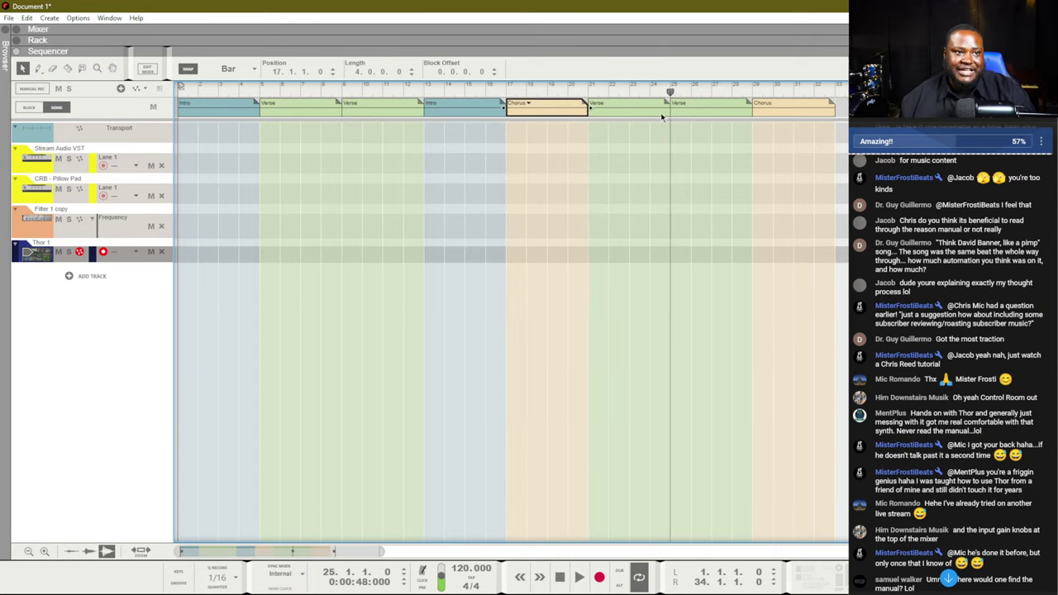
left_click_drag(839, 123, 669, 123)
key("Delete")
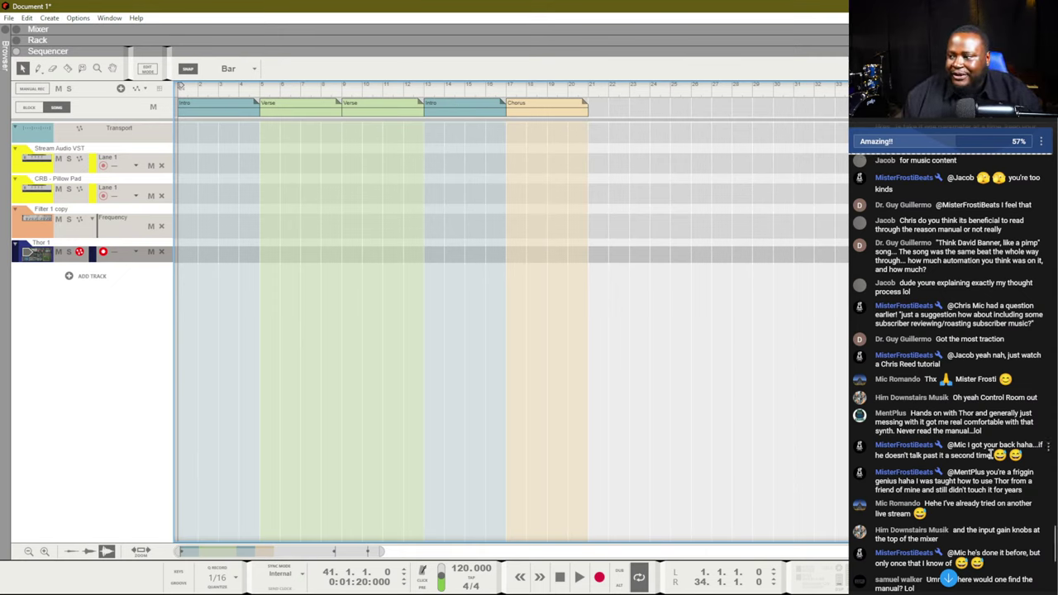
- Catch up on the newest chat messages and shorten the Chorus block at bar 17 to two bars
scroll(991, 453, "down", 10)
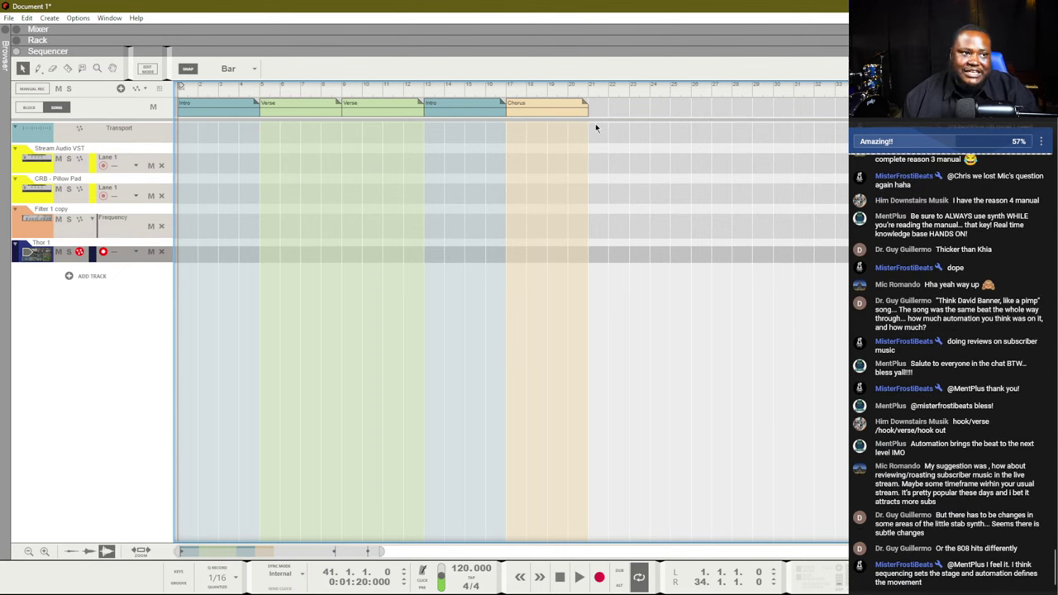
left_click(550, 113)
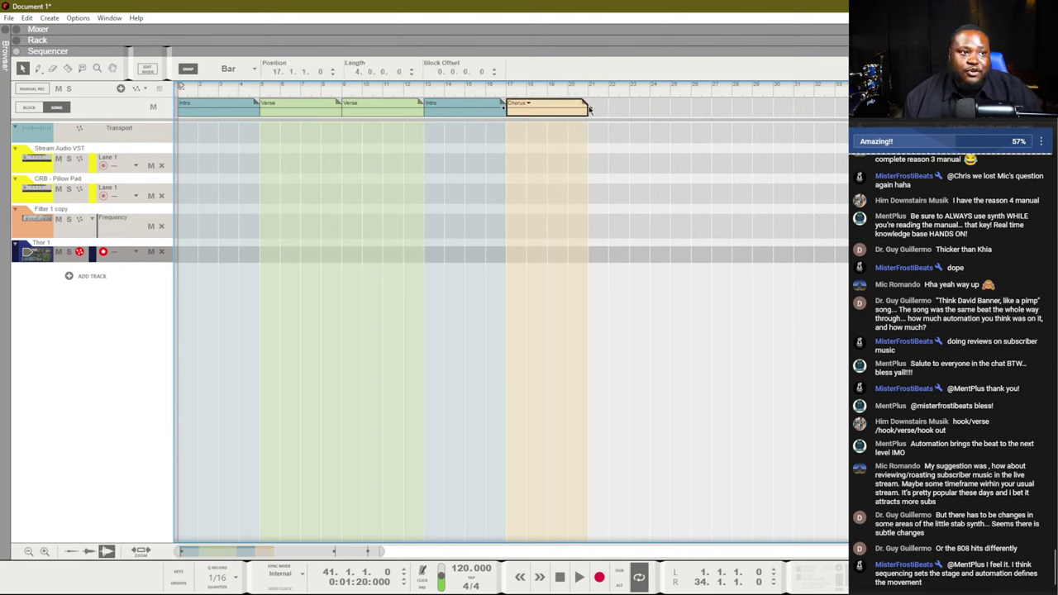
left_click_drag(589, 110, 545, 114)
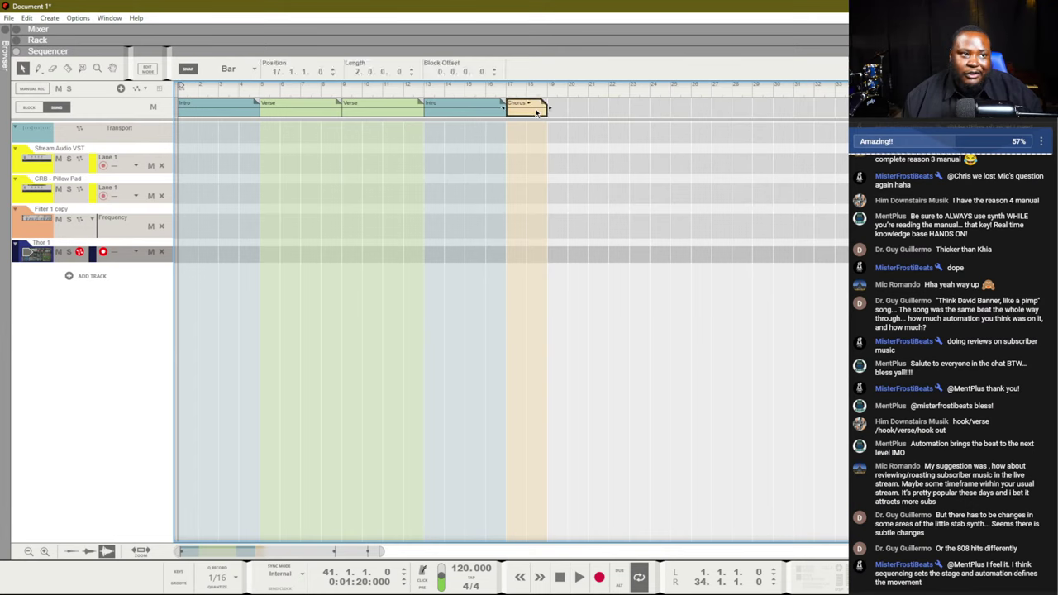
left_click(385, 122)
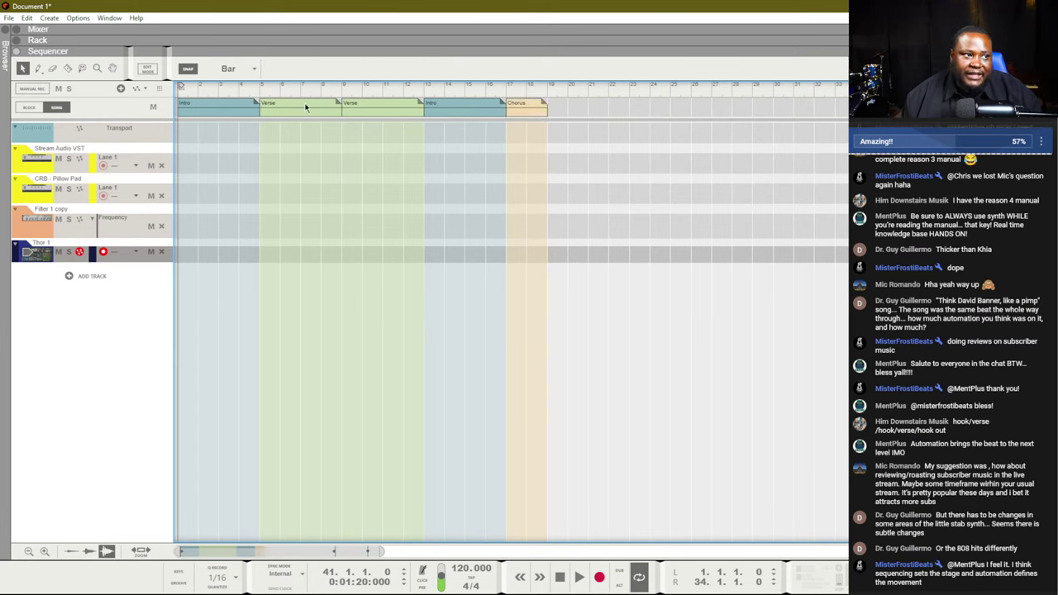
- Copy the two adjacent Verse blocks to directly after the Chorus, starting at bar 19
left_click(305, 107)
left_click(347, 109, "shift")
left_click_drag(285, 108, 568, 107)
left_click(662, 147)
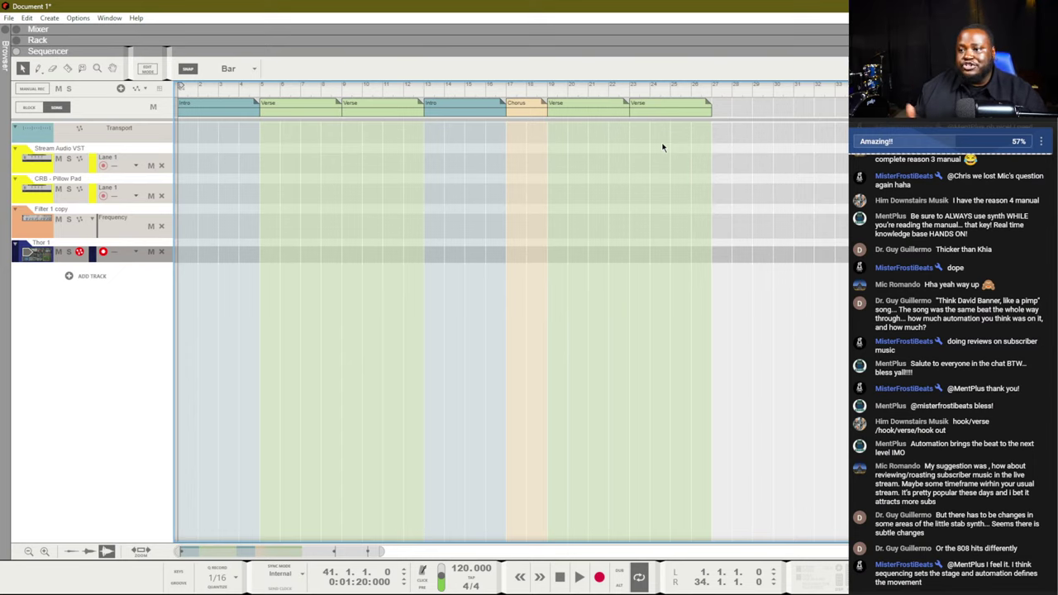